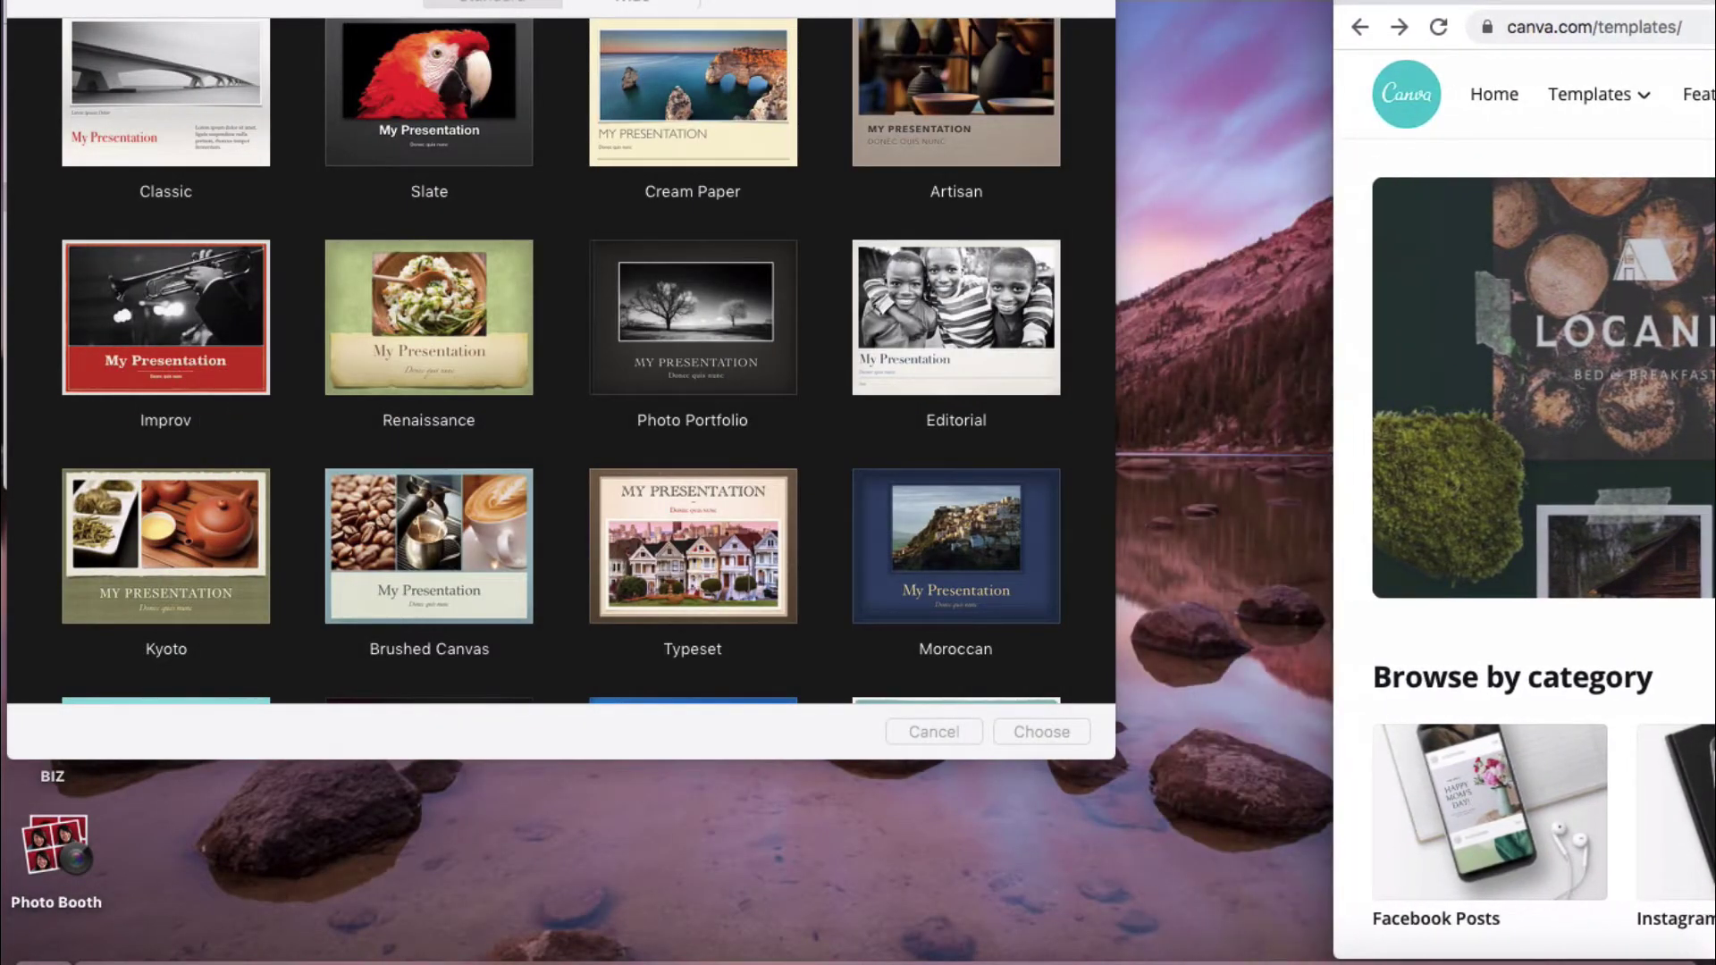
- Browse the Keynote theme grid, try Renaissance, then create the presentation with Brushed Canvas
left_click_drag(1027, 8, 1072, 25)
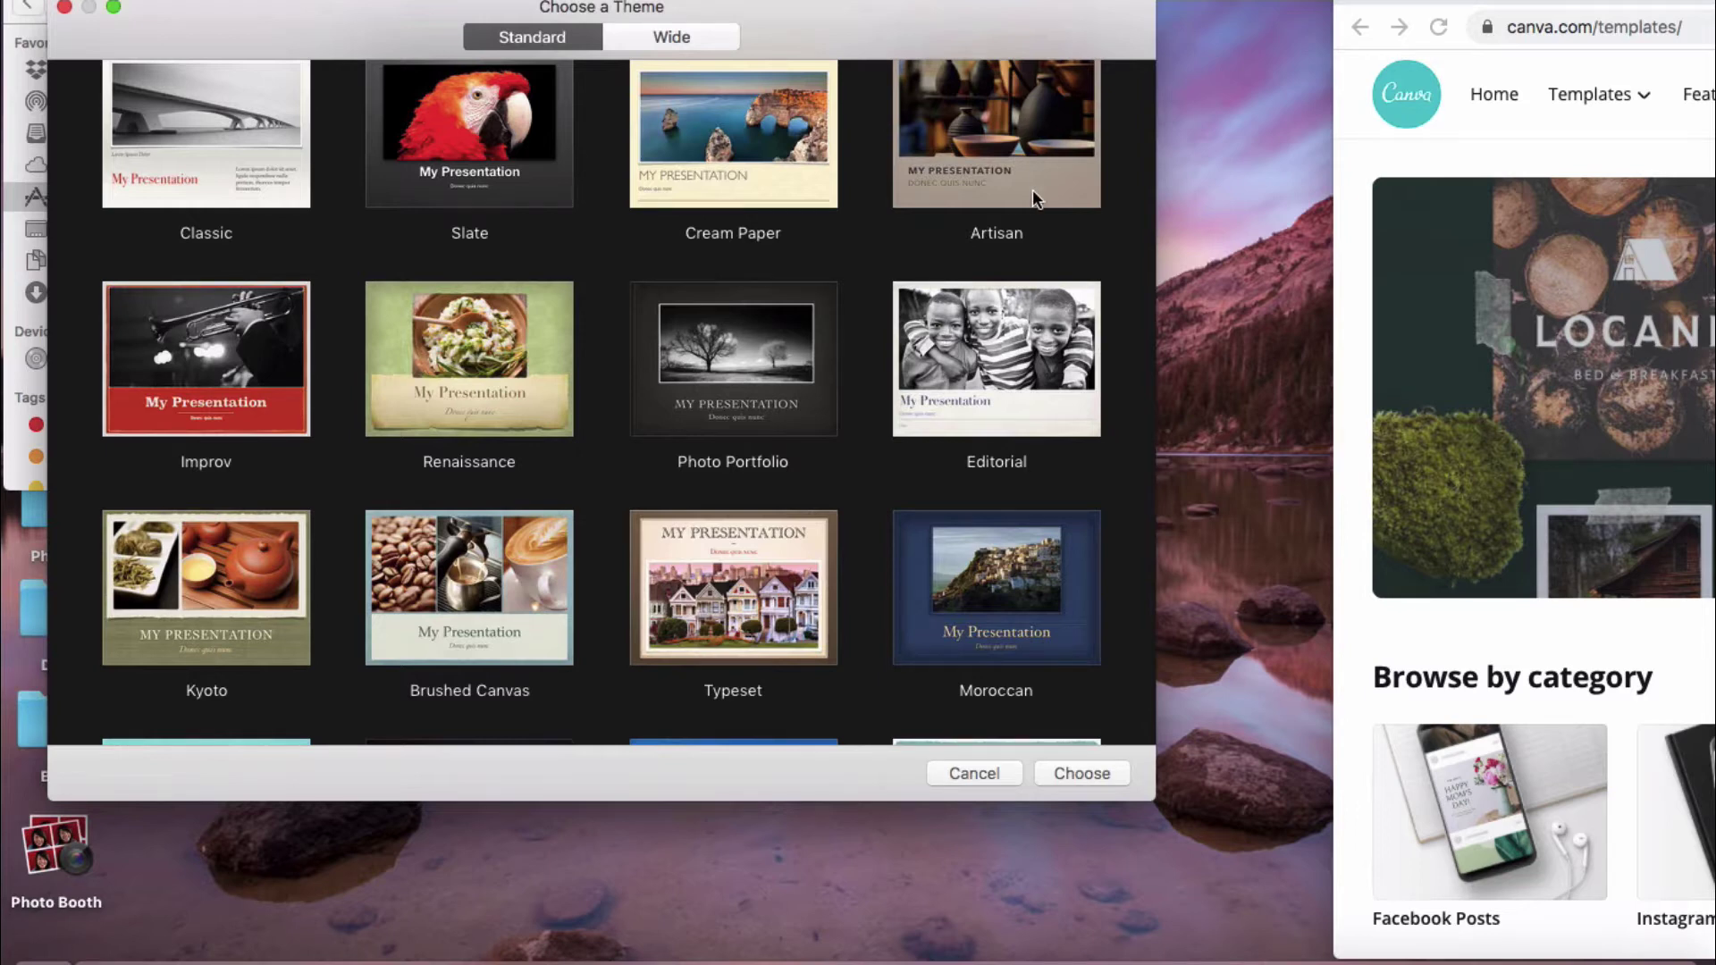
scroll(1034, 198, "up", 5)
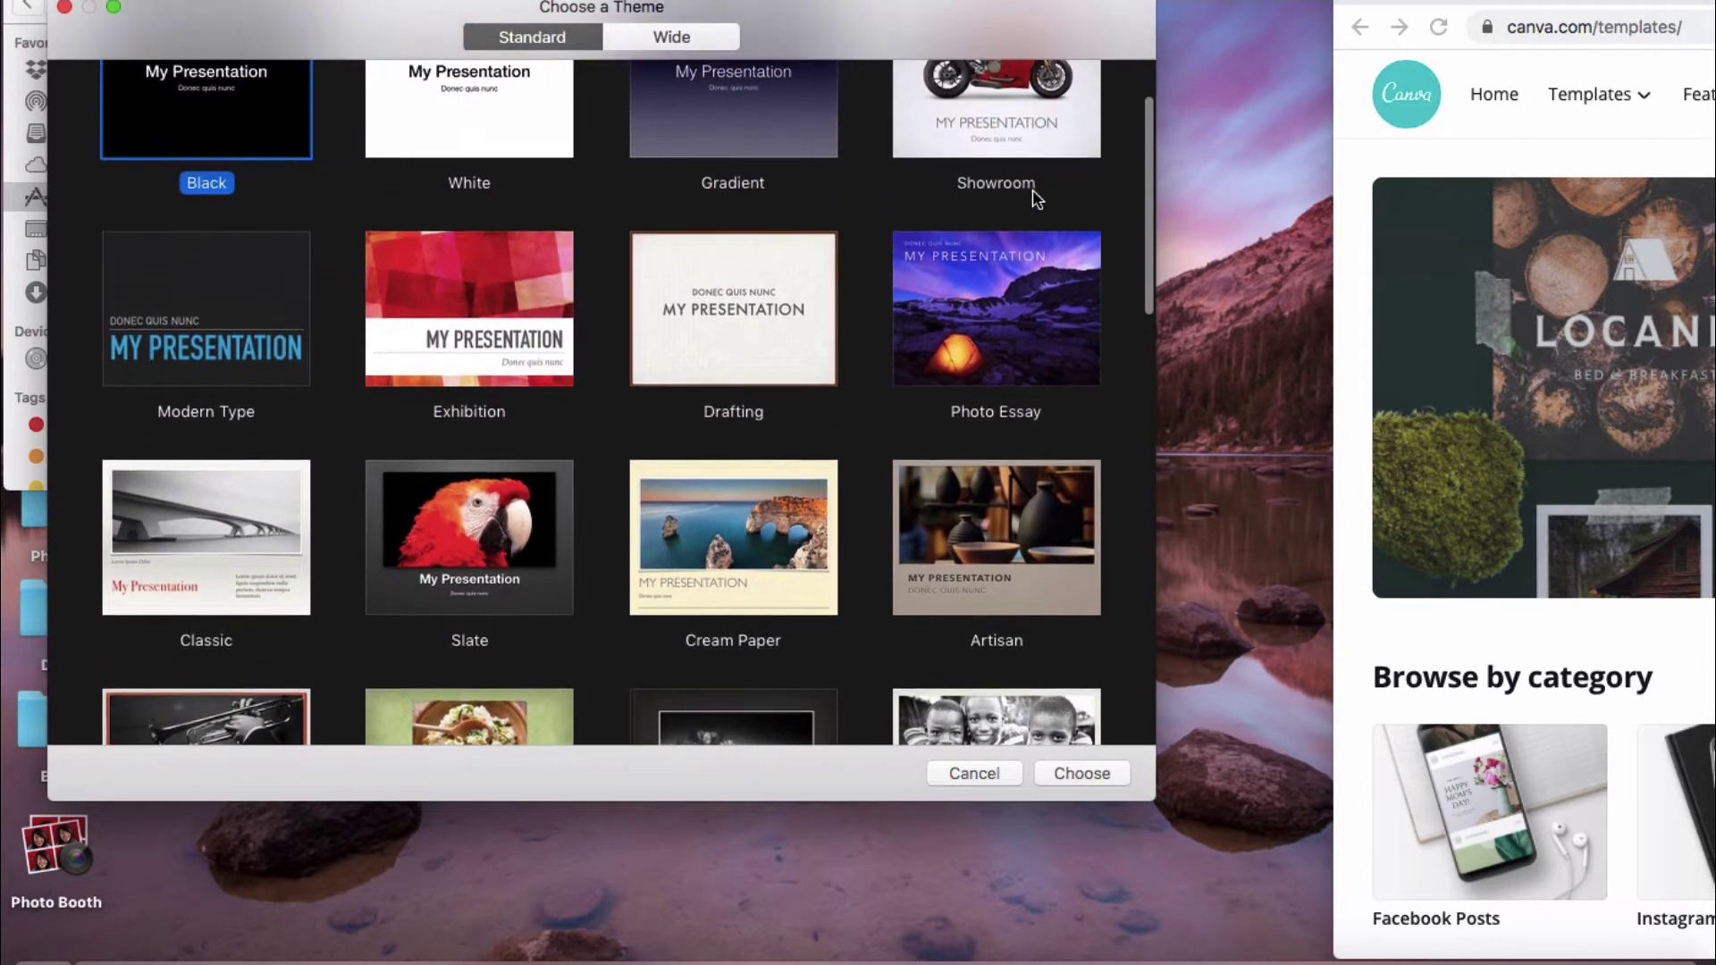
scroll(1034, 198, "up", 2)
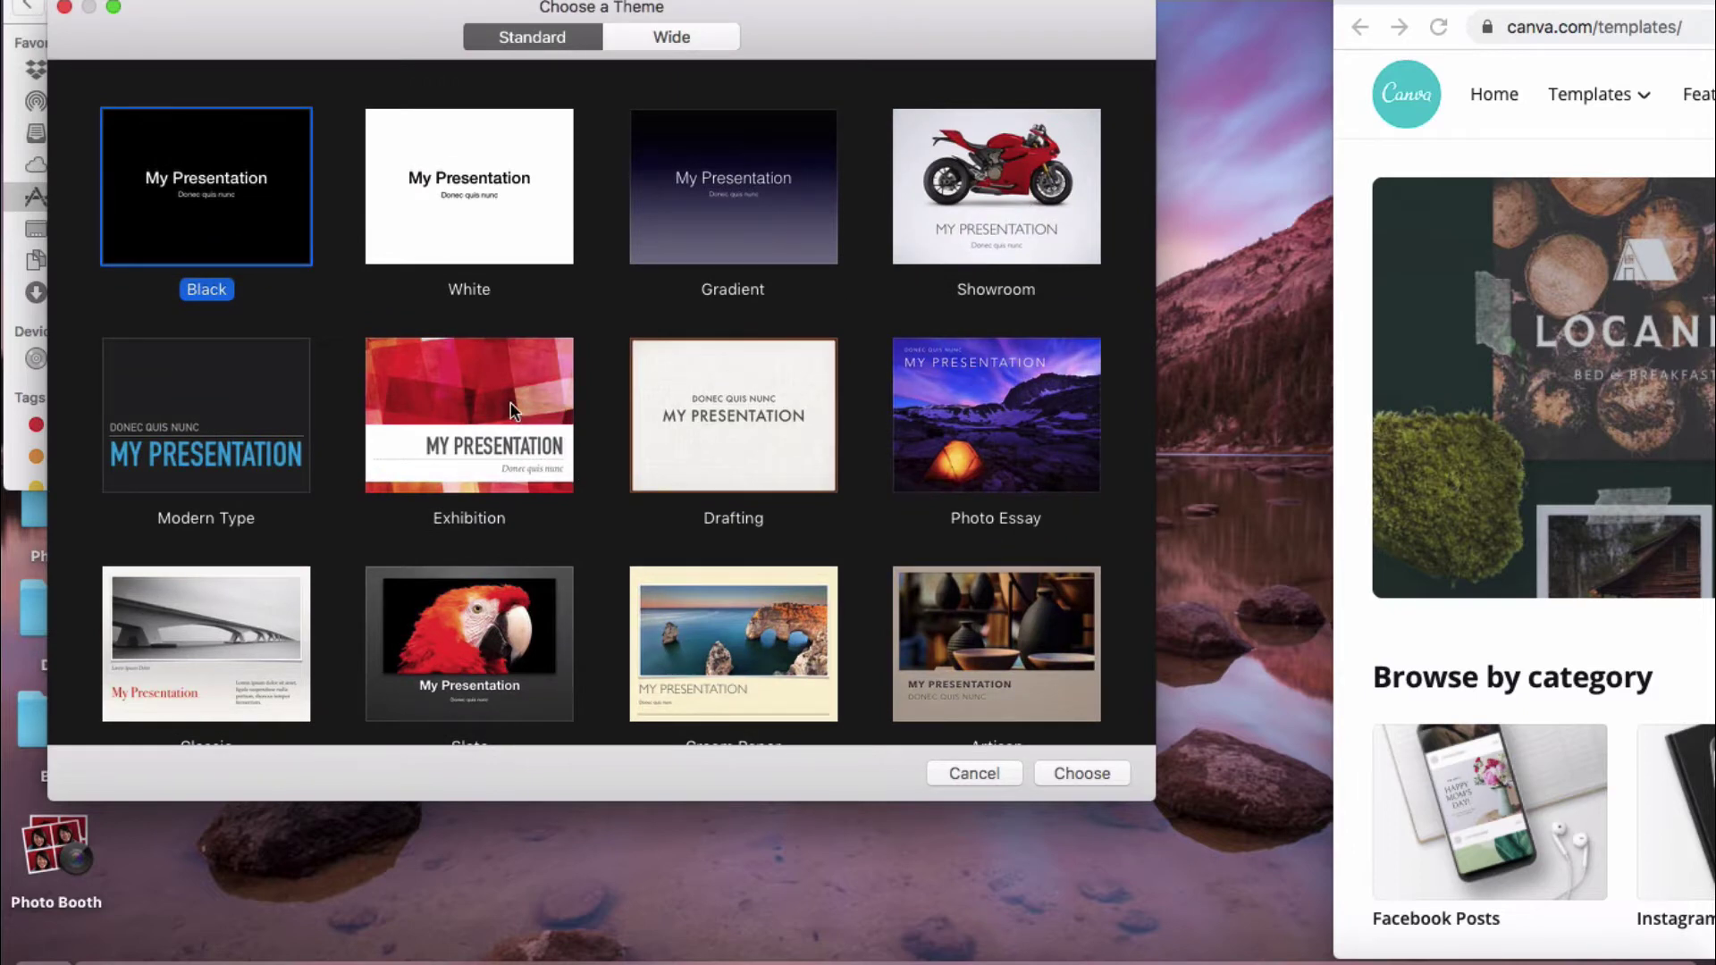
scroll(512, 409, "down", 5)
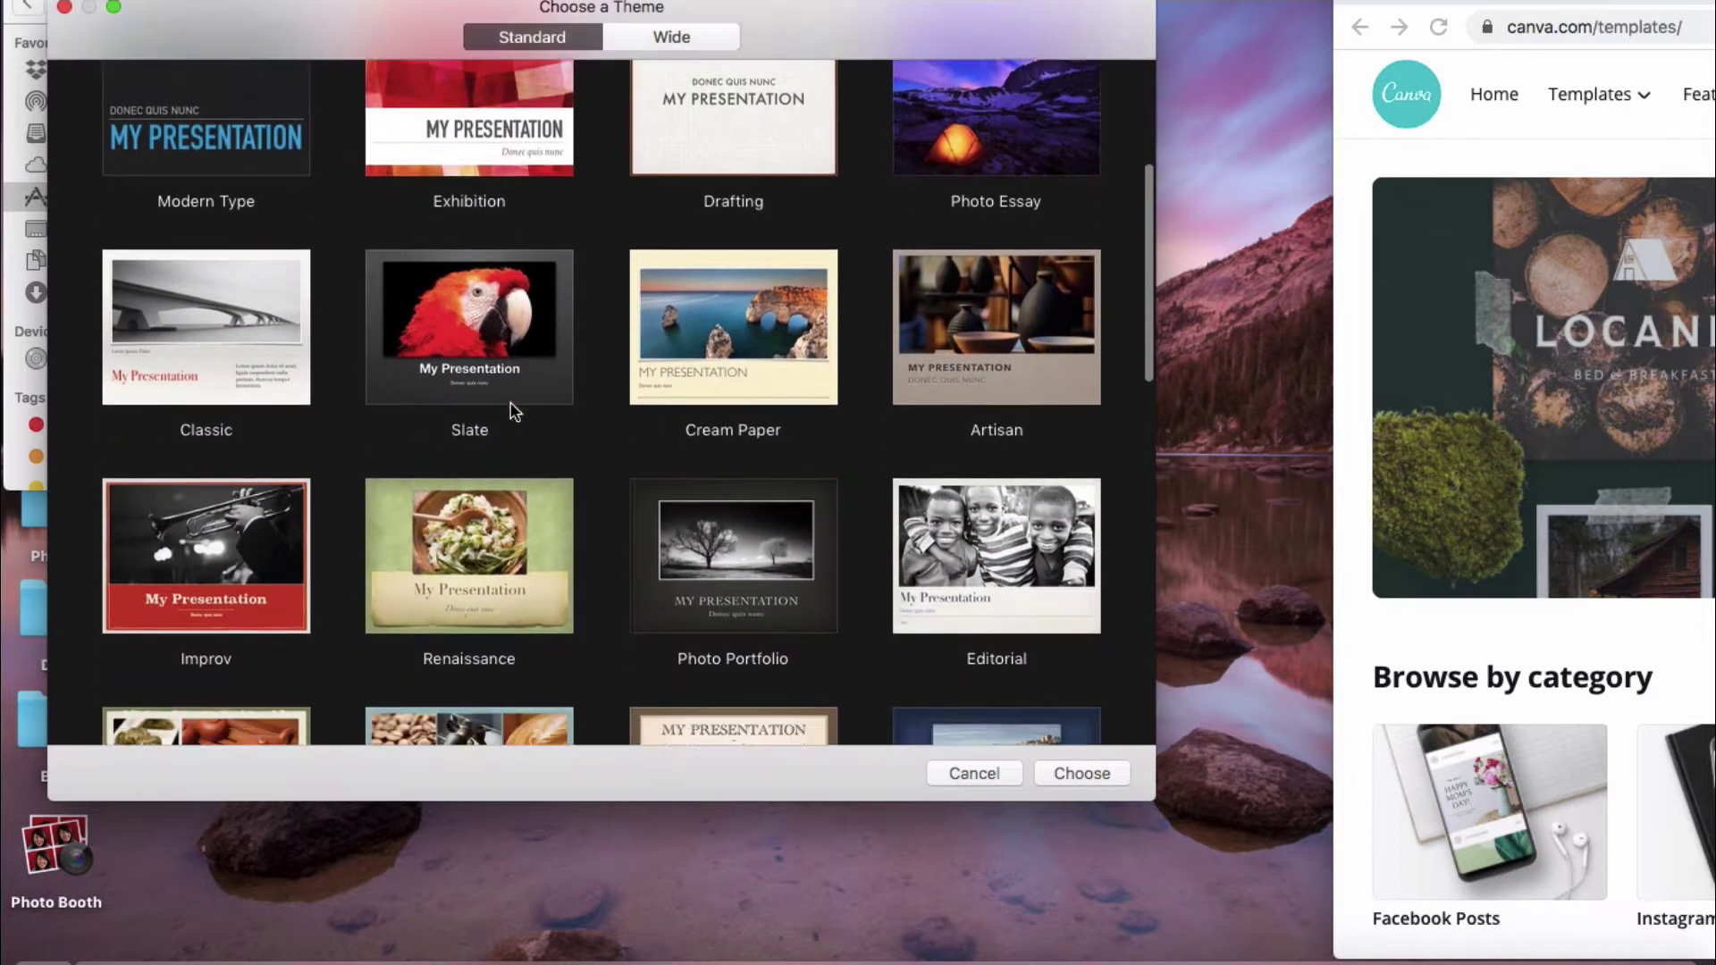
scroll(511, 409, "down", 3)
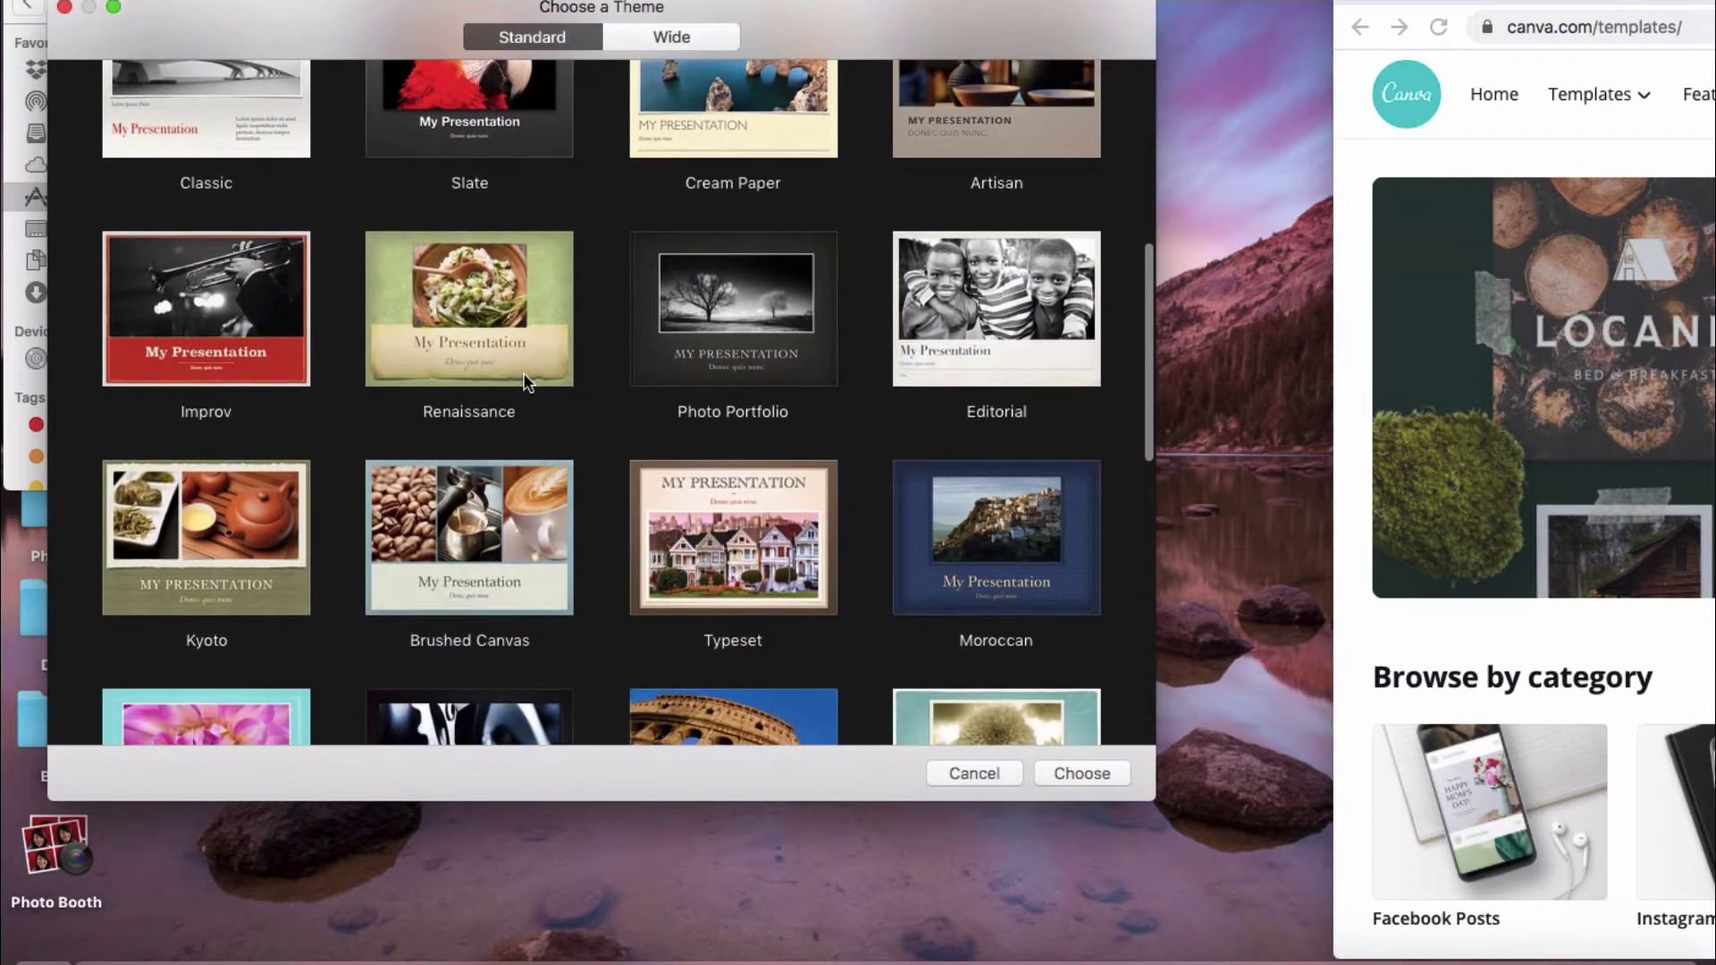
left_click(552, 289)
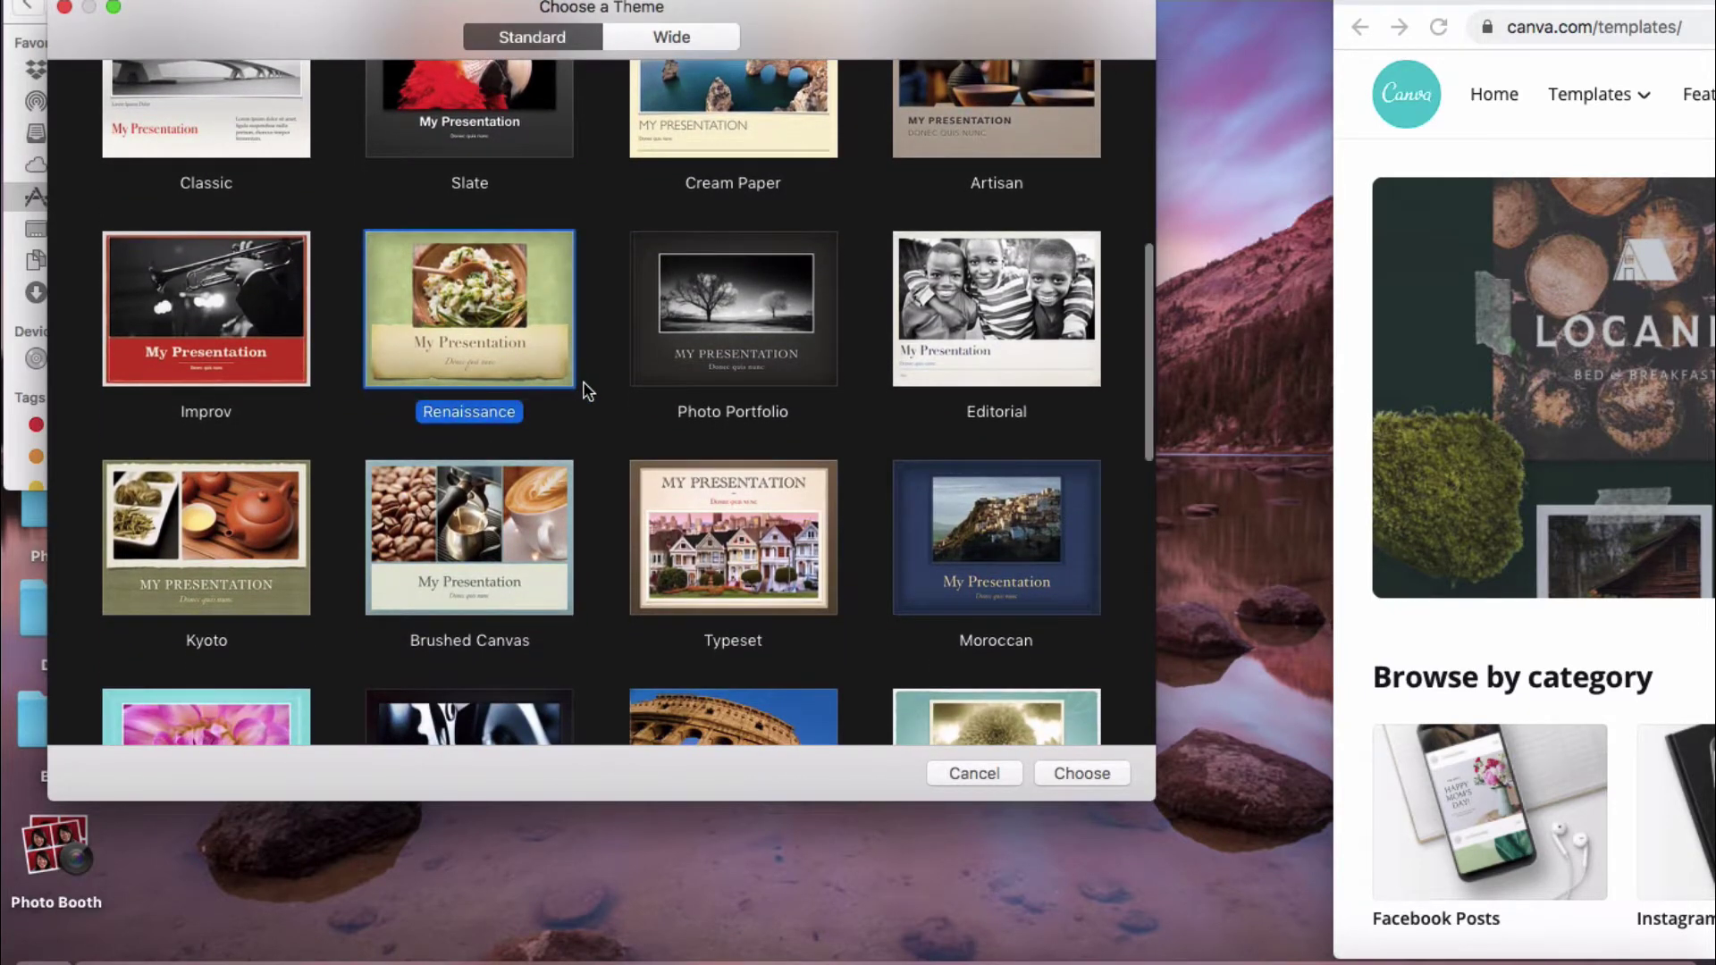
scroll(582, 387, "down", 2)
left_click(526, 396)
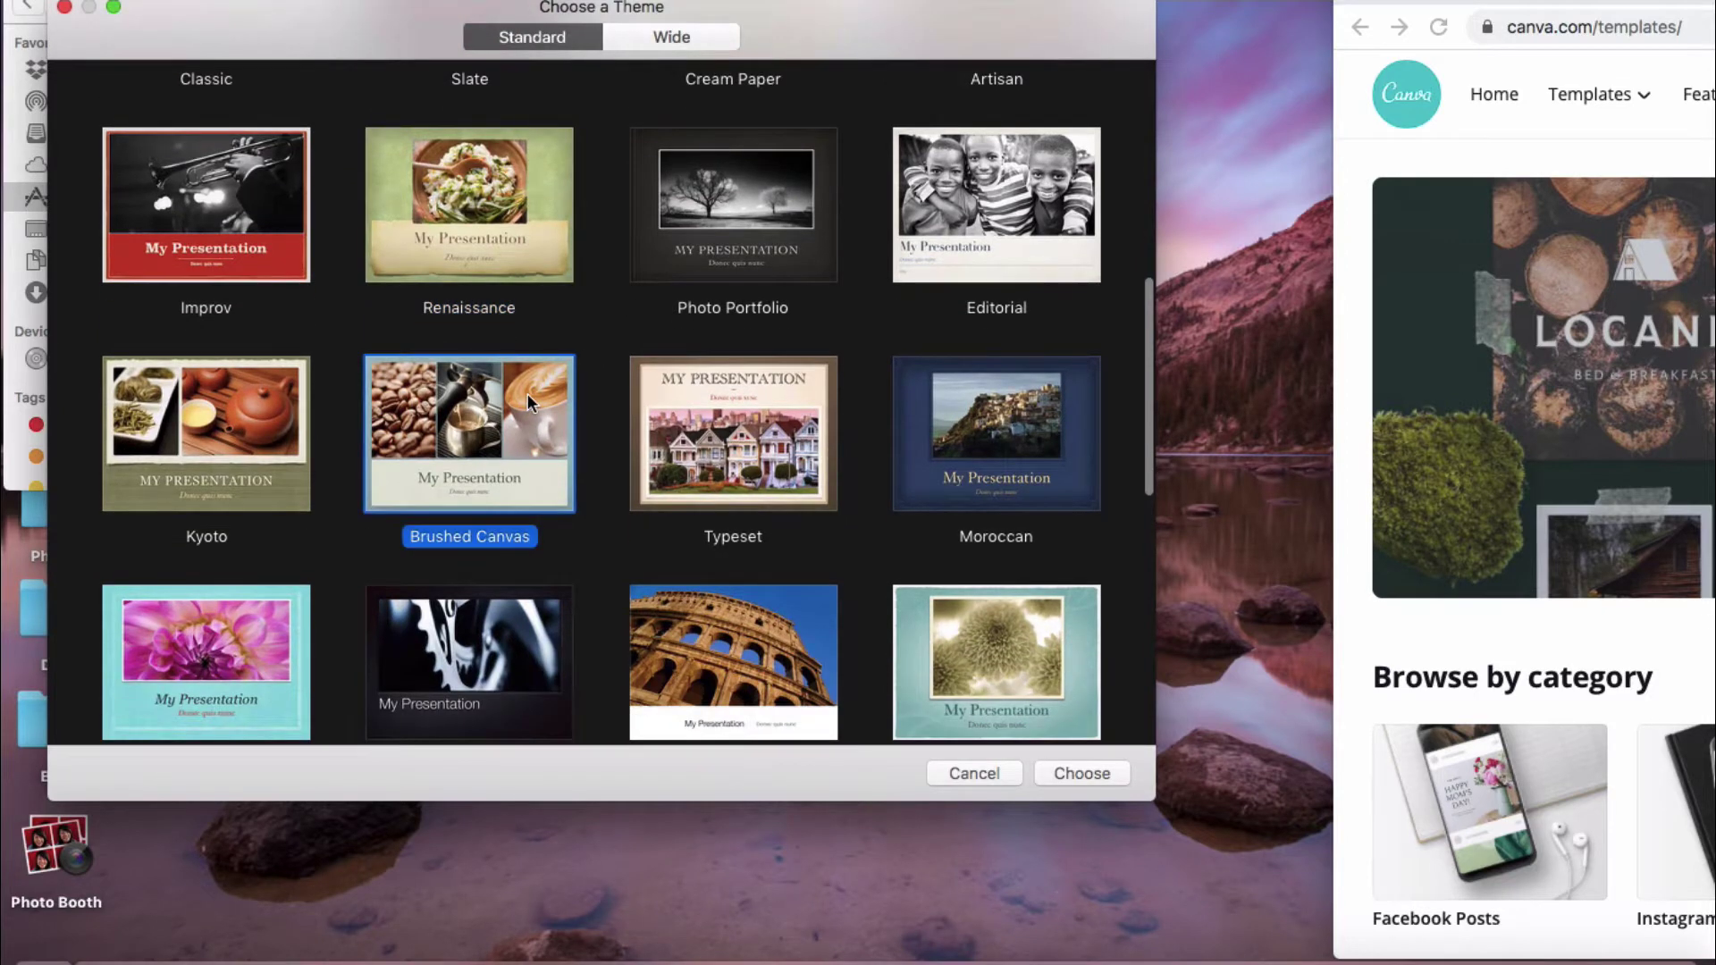
double_click(528, 396)
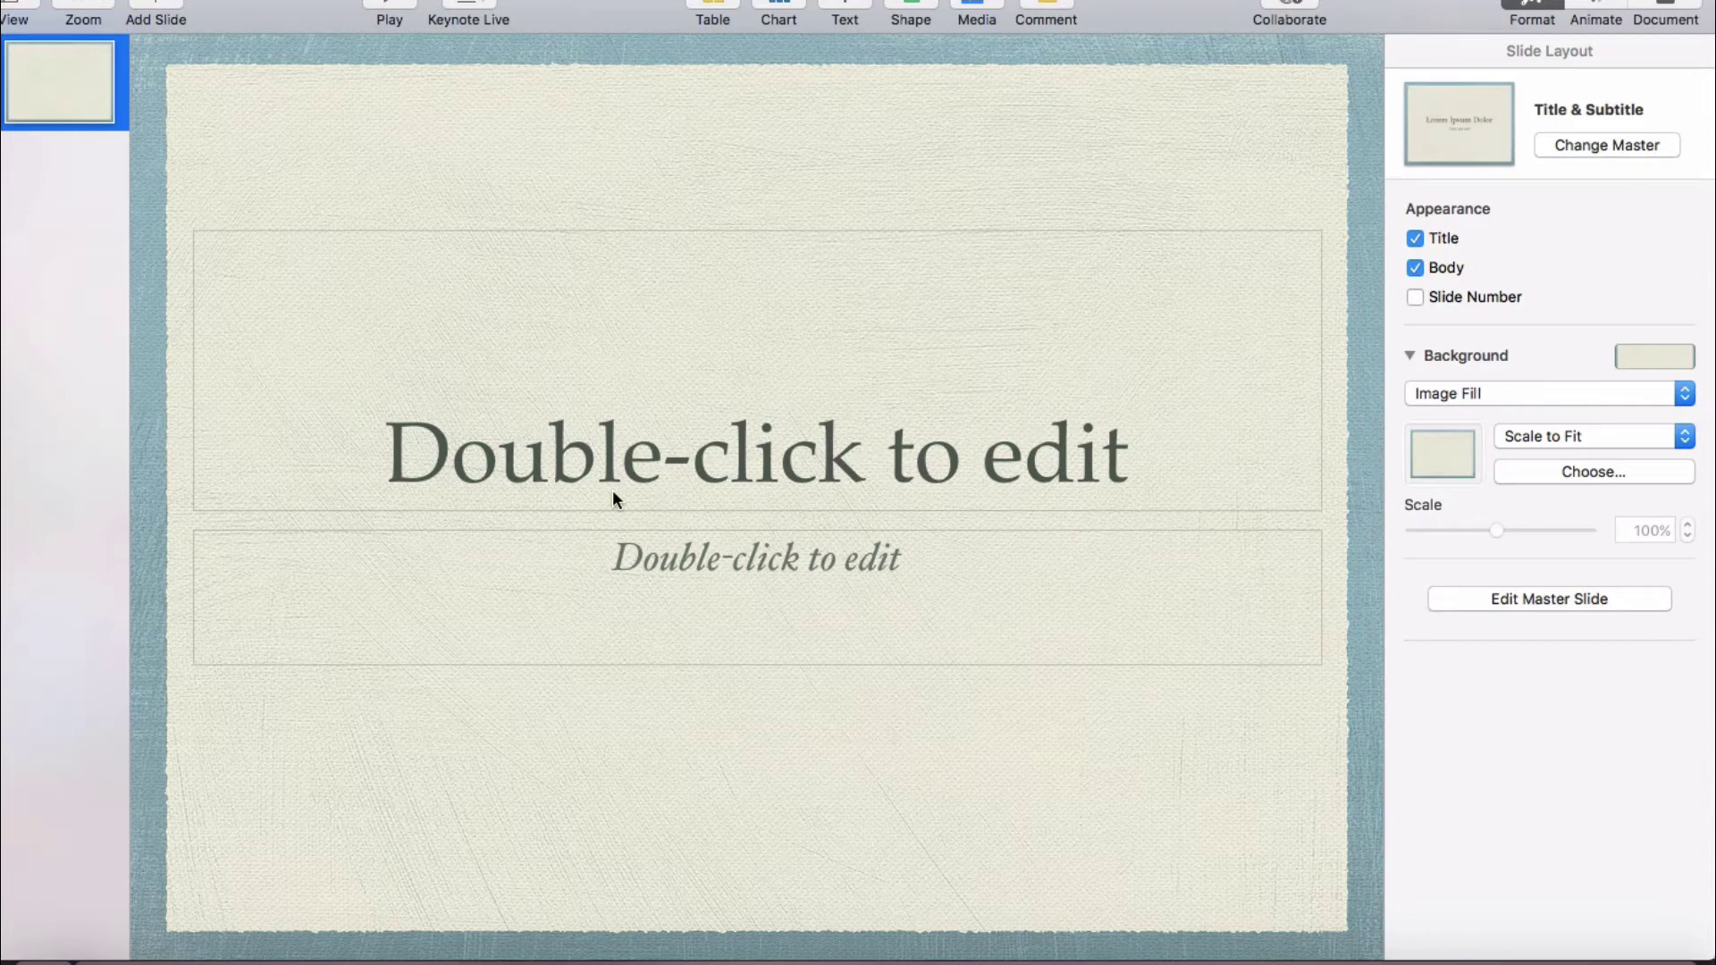
- Look over the new Brushed Canvas title slide before returning to Canva's templates page
scroll(929, 427, "down", 1)
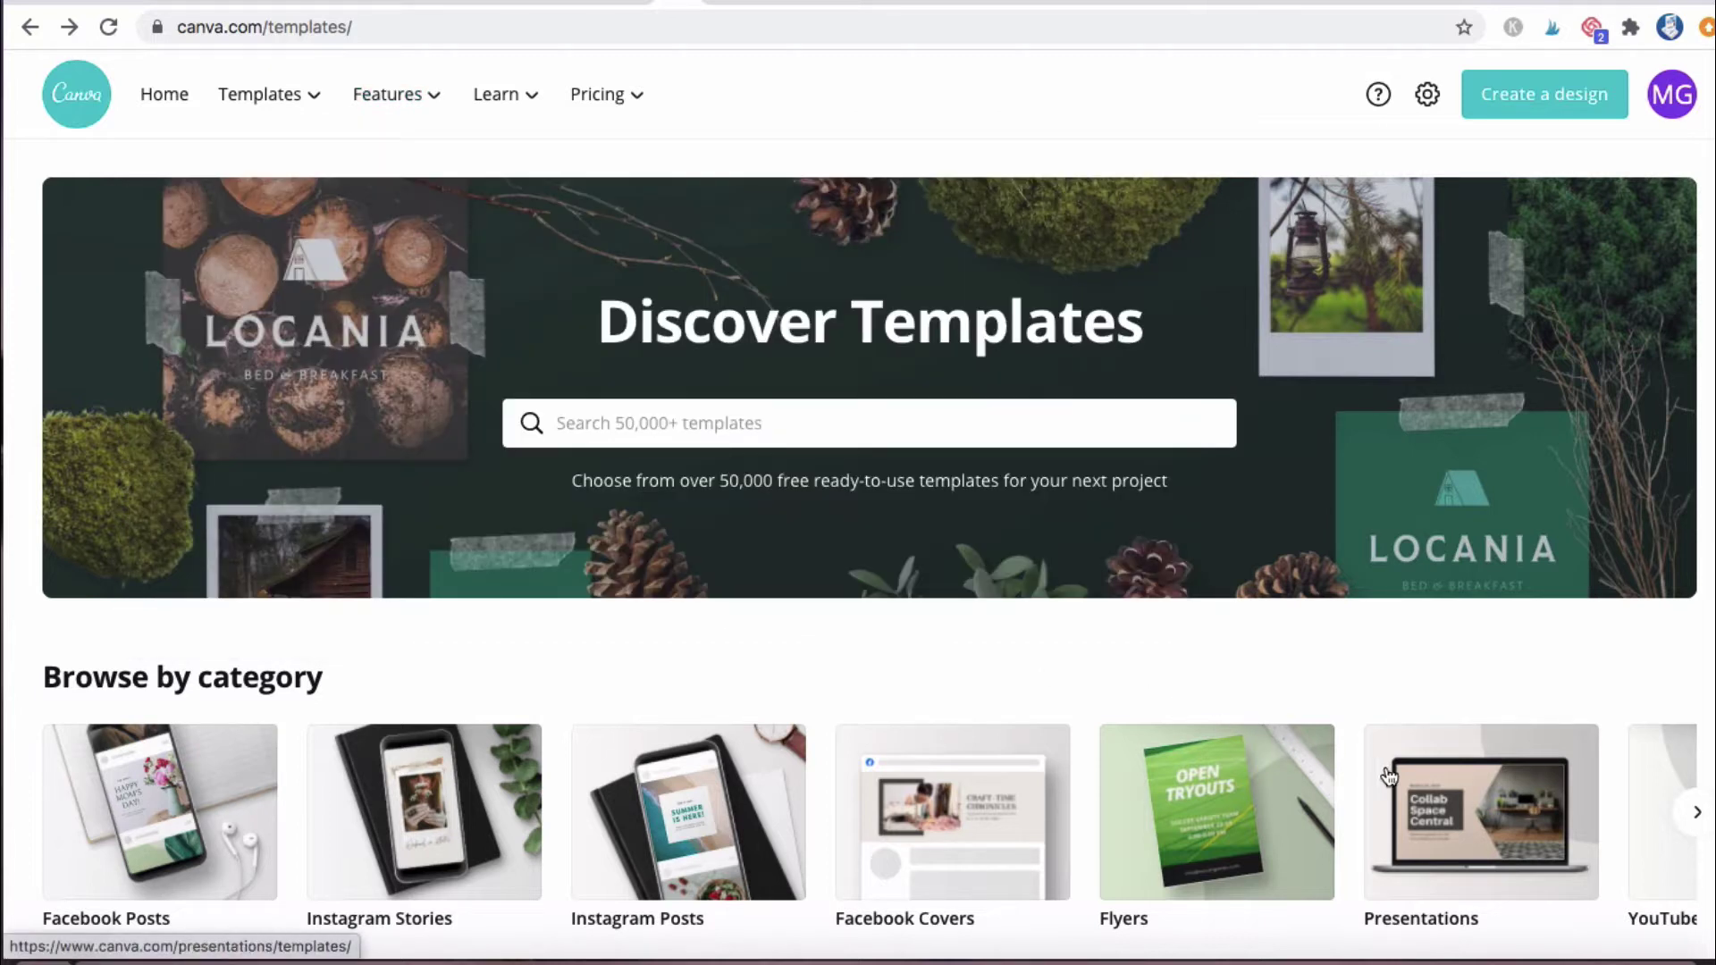
- Open the presentation templates collection and scroll down through its grid
left_click(1488, 832)
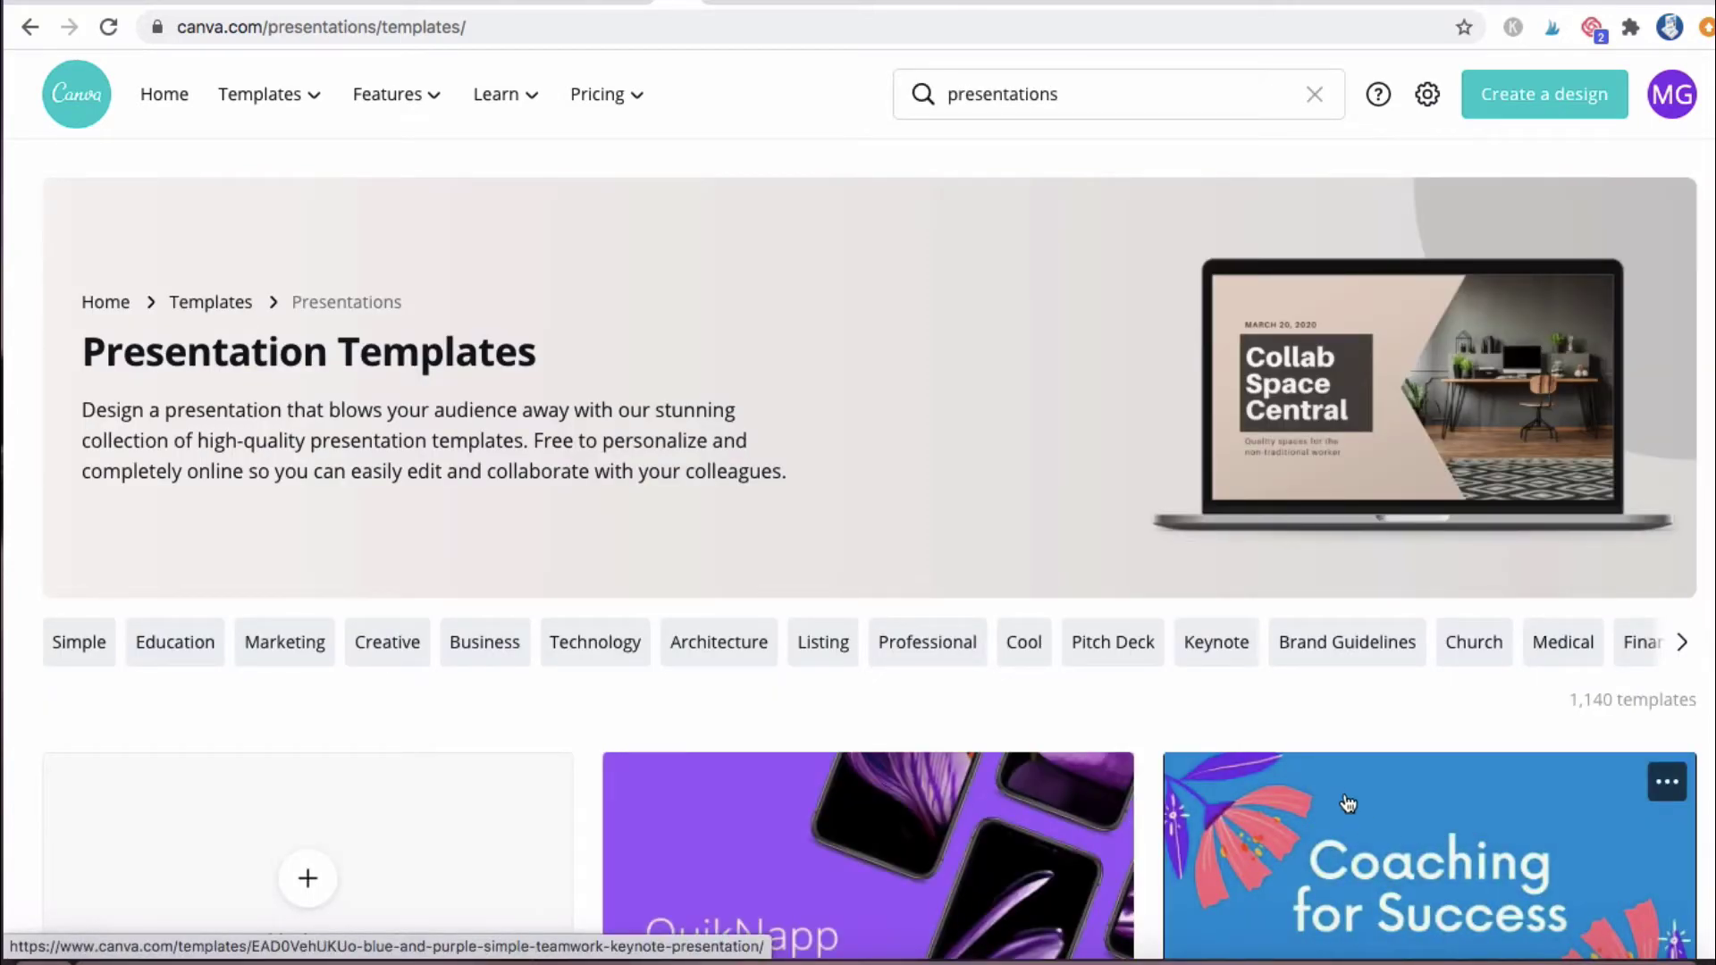
scroll(1278, 715, "down", 3)
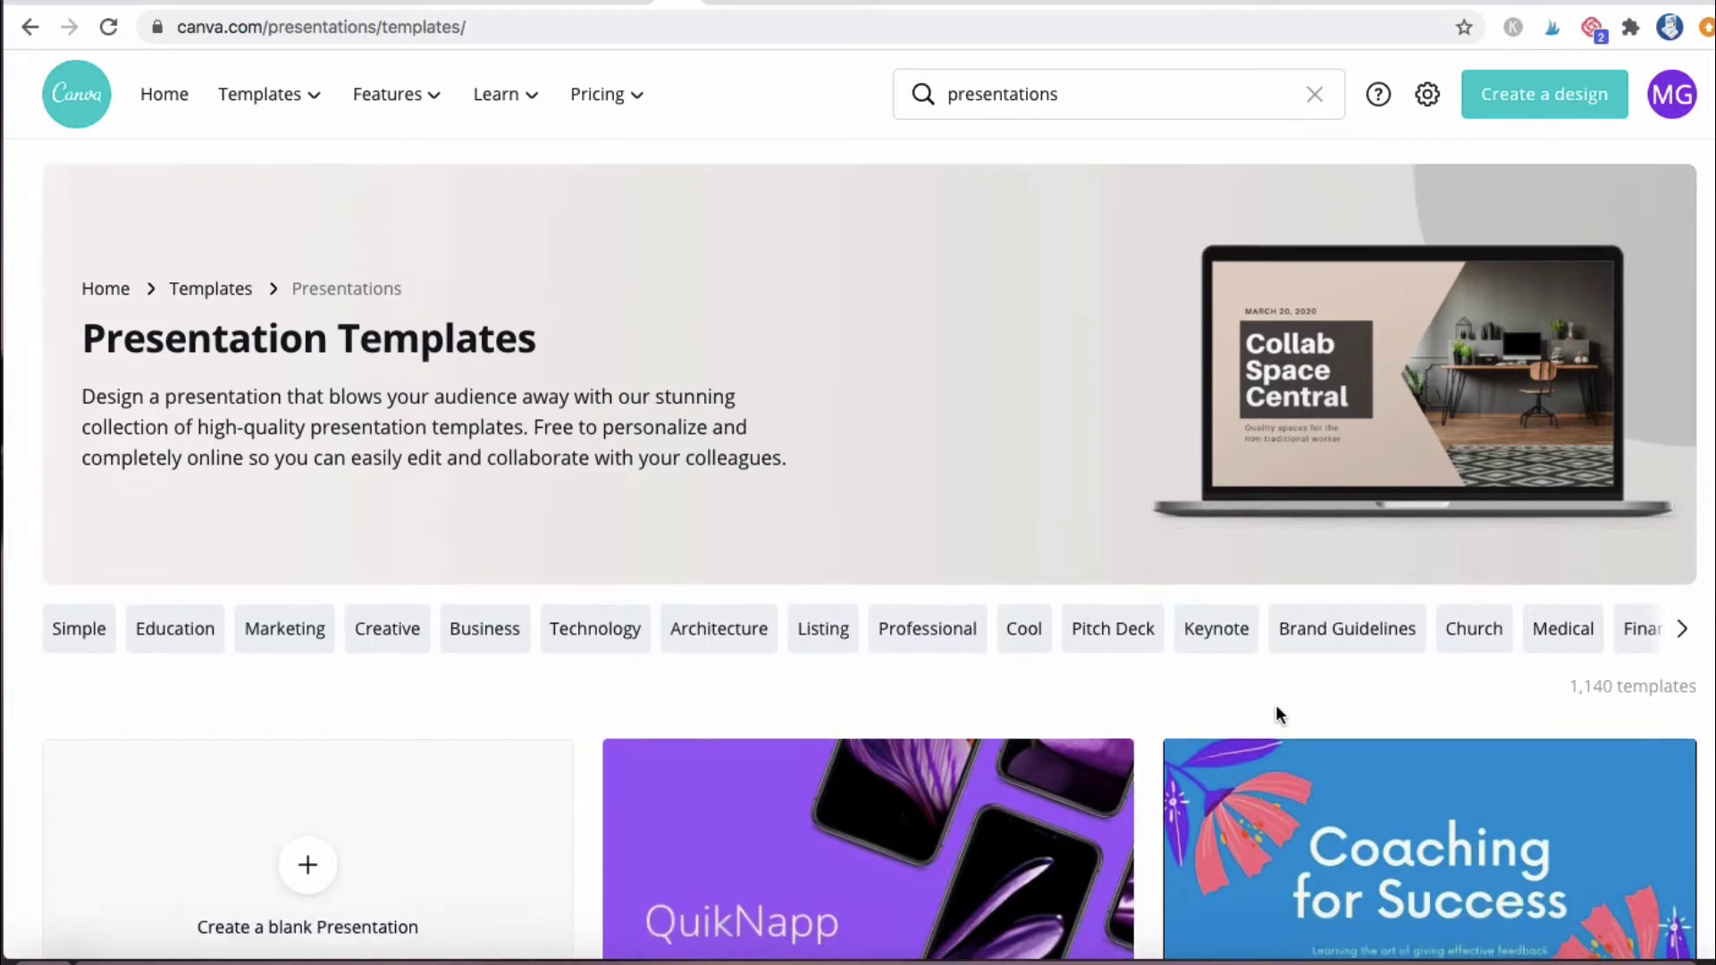
scroll(1280, 714, "down", 1)
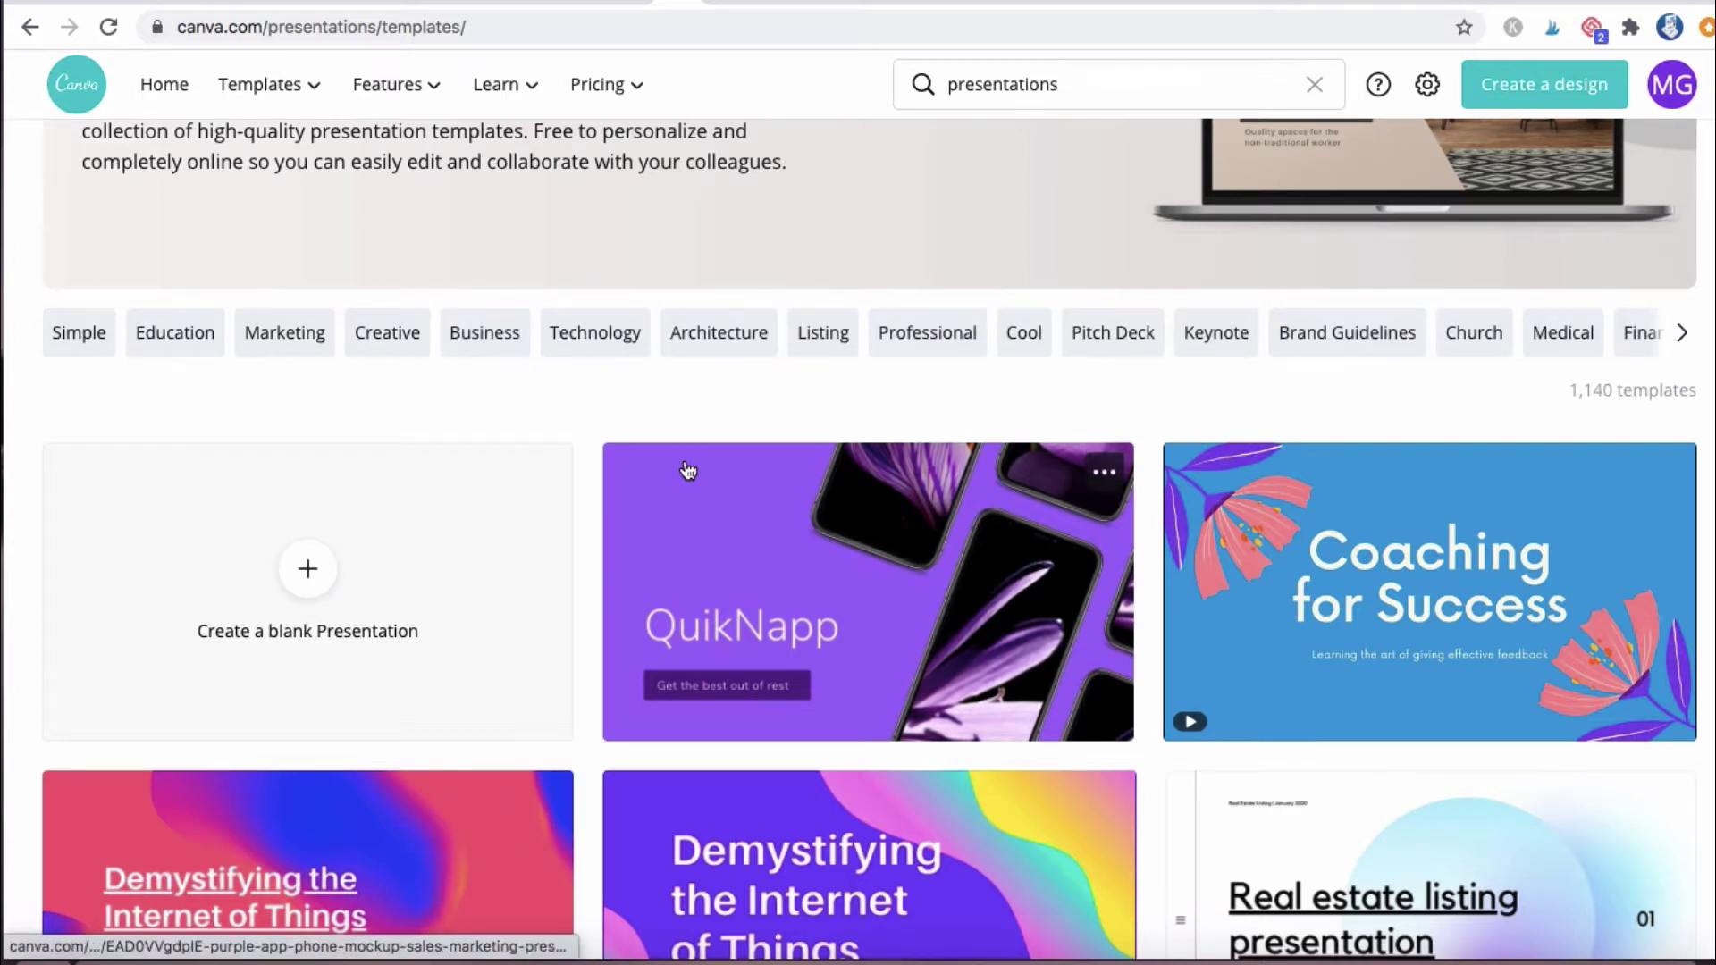
scroll(785, 666, "down", 5)
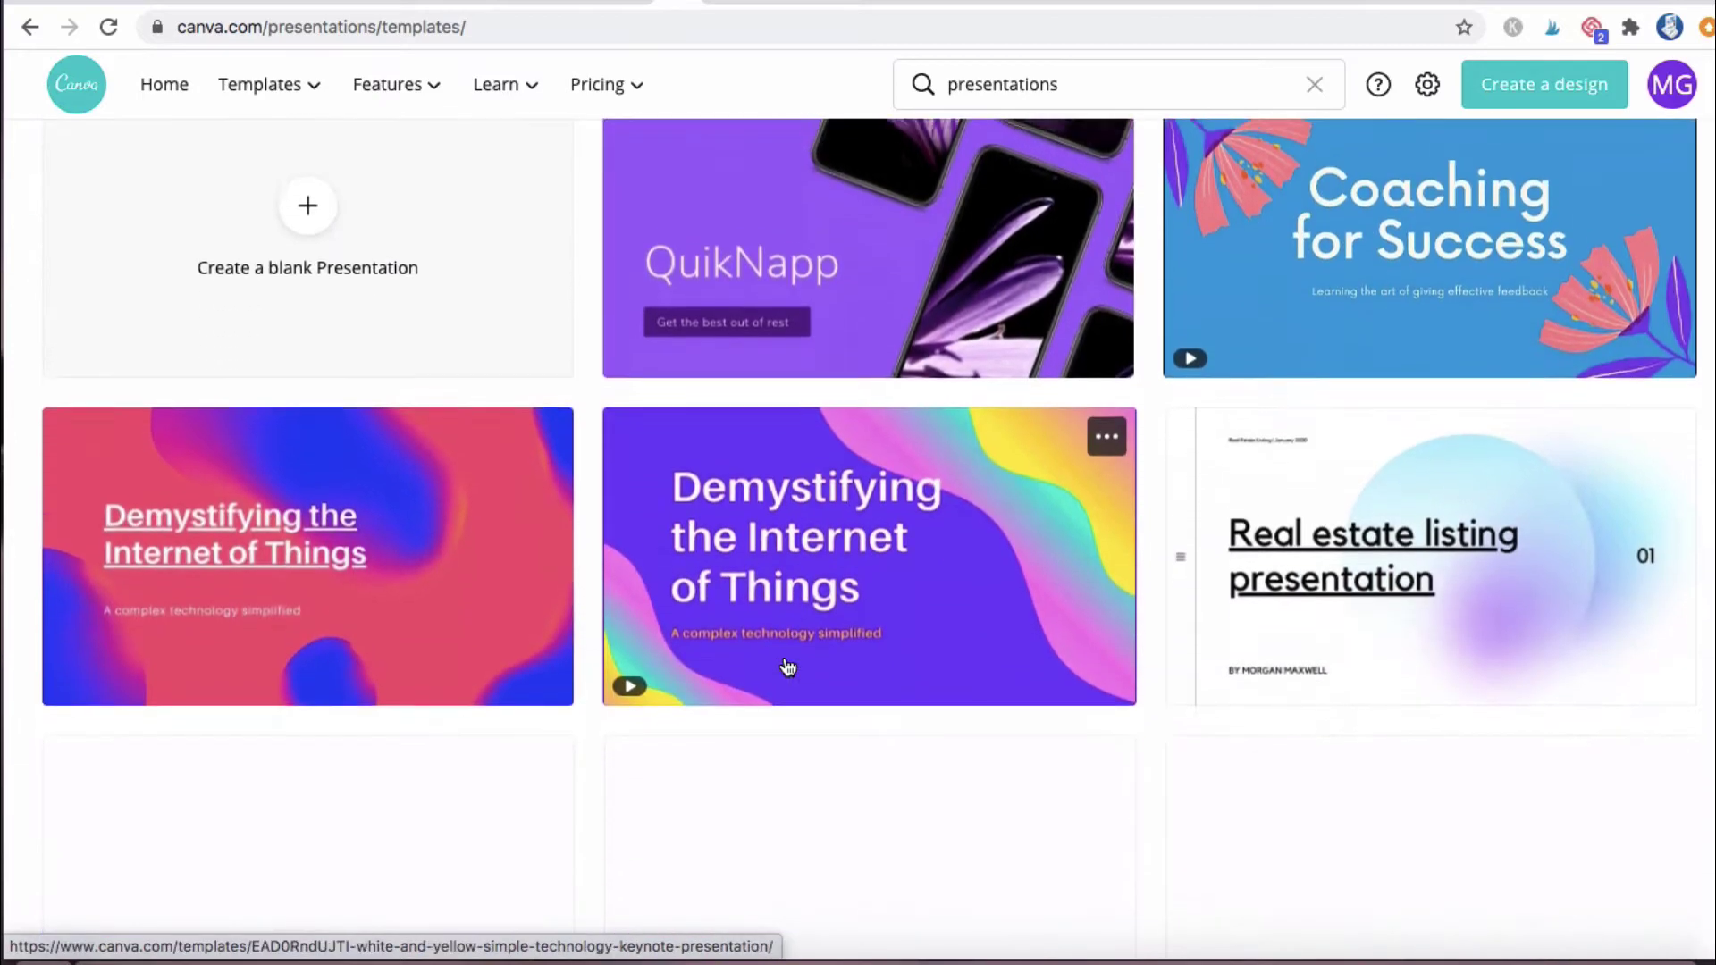
scroll(785, 657, "down", 5)
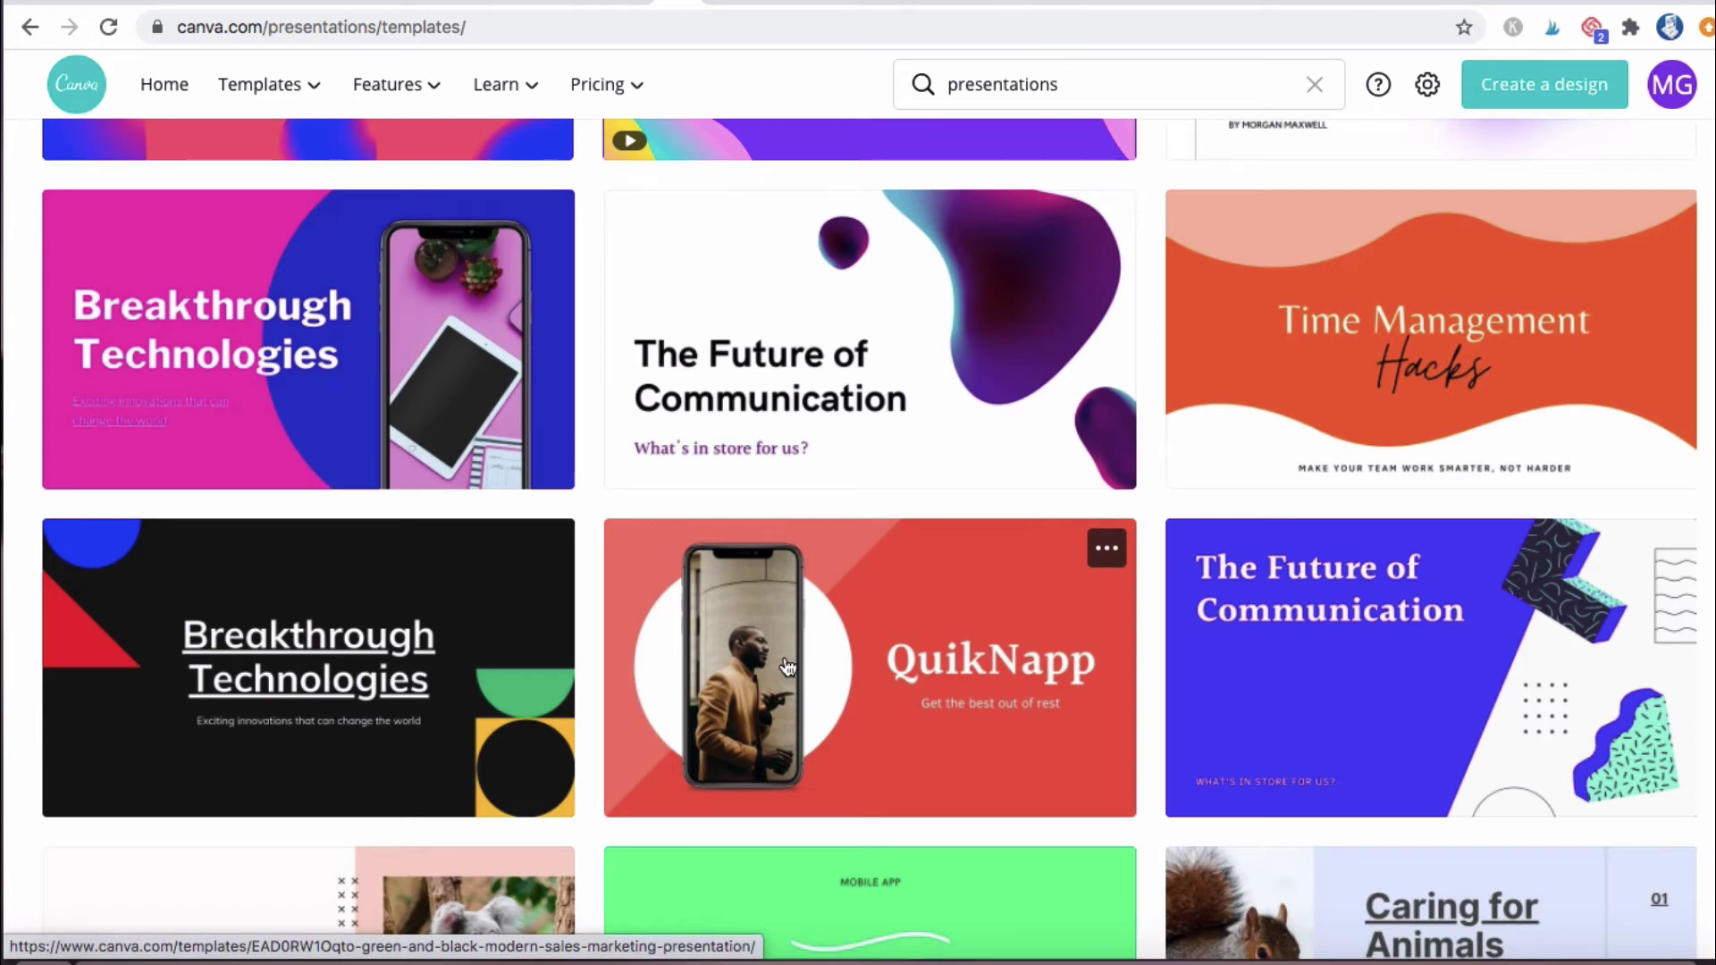
scroll(787, 665, "down", 7)
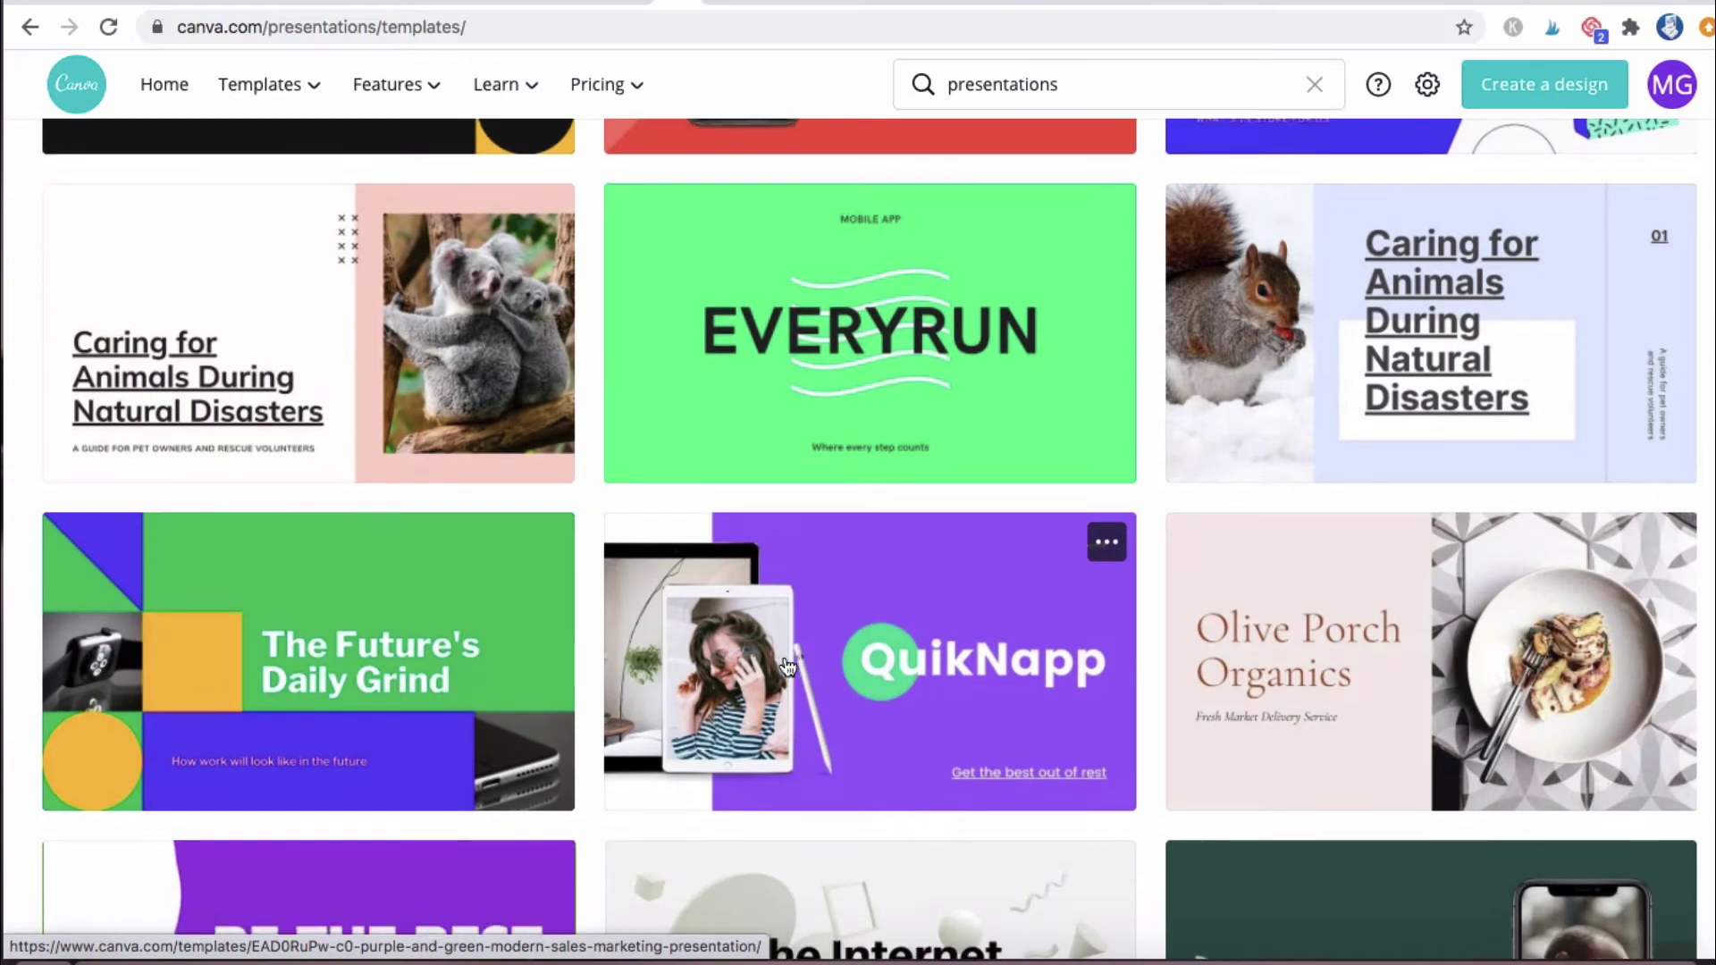
scroll(786, 665, "down", 8)
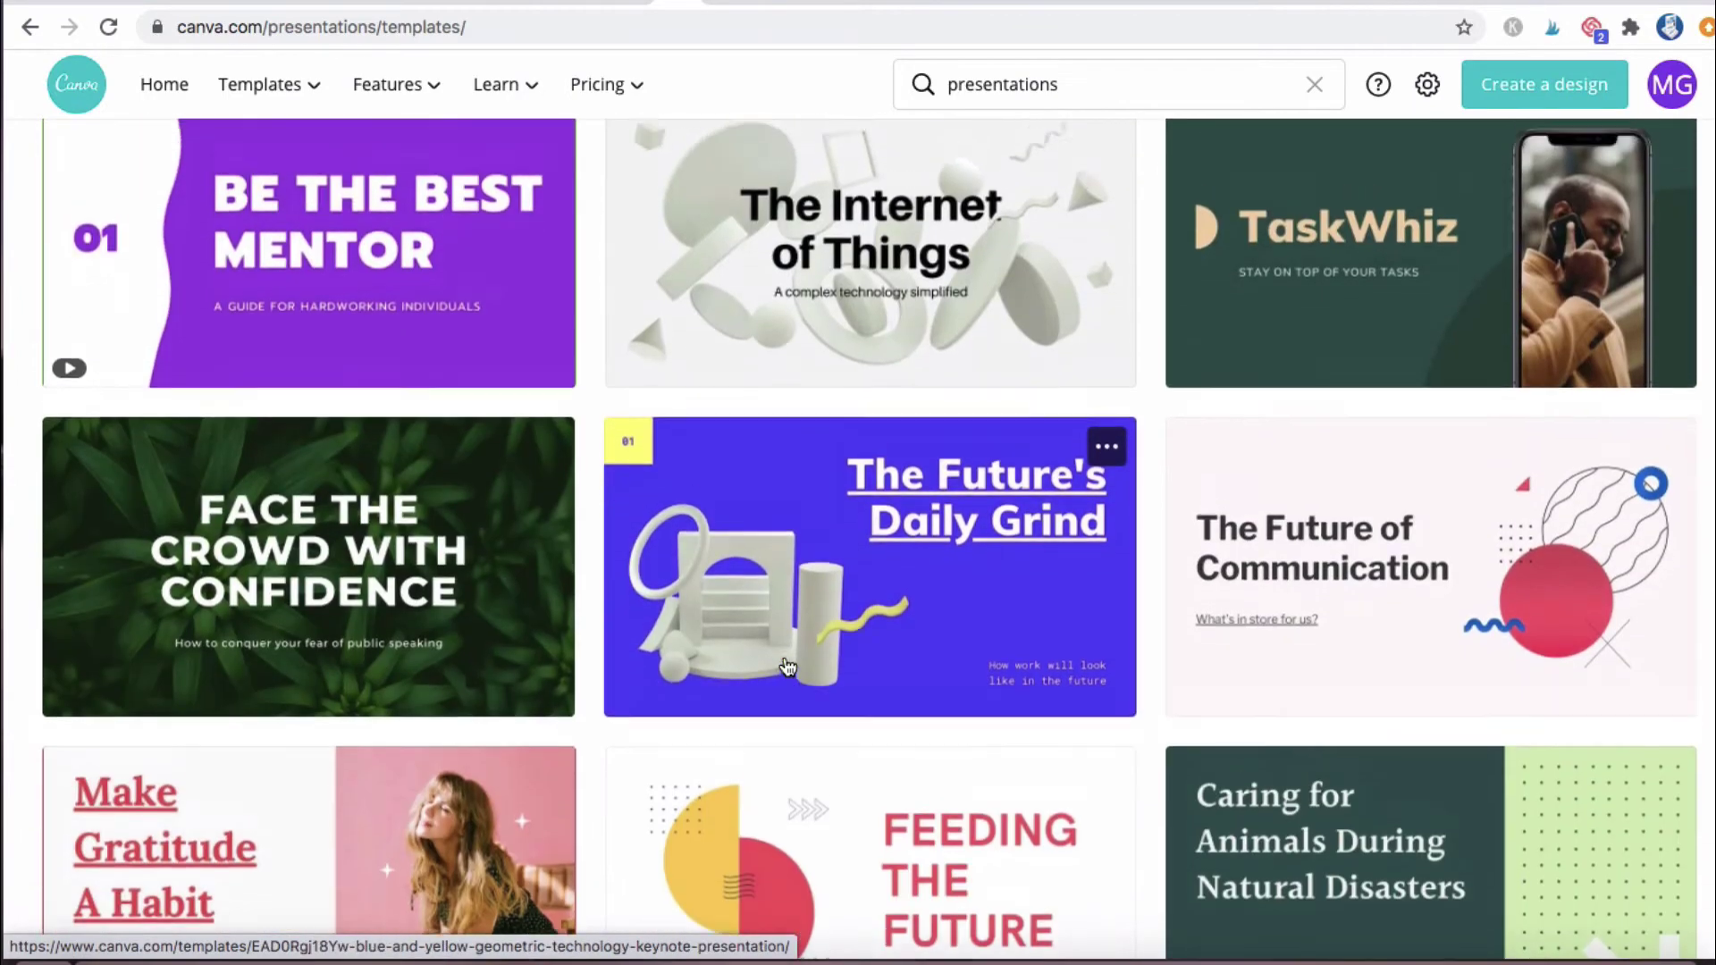
scroll(787, 666, "up", 8)
scroll(1073, 536, "down", 2)
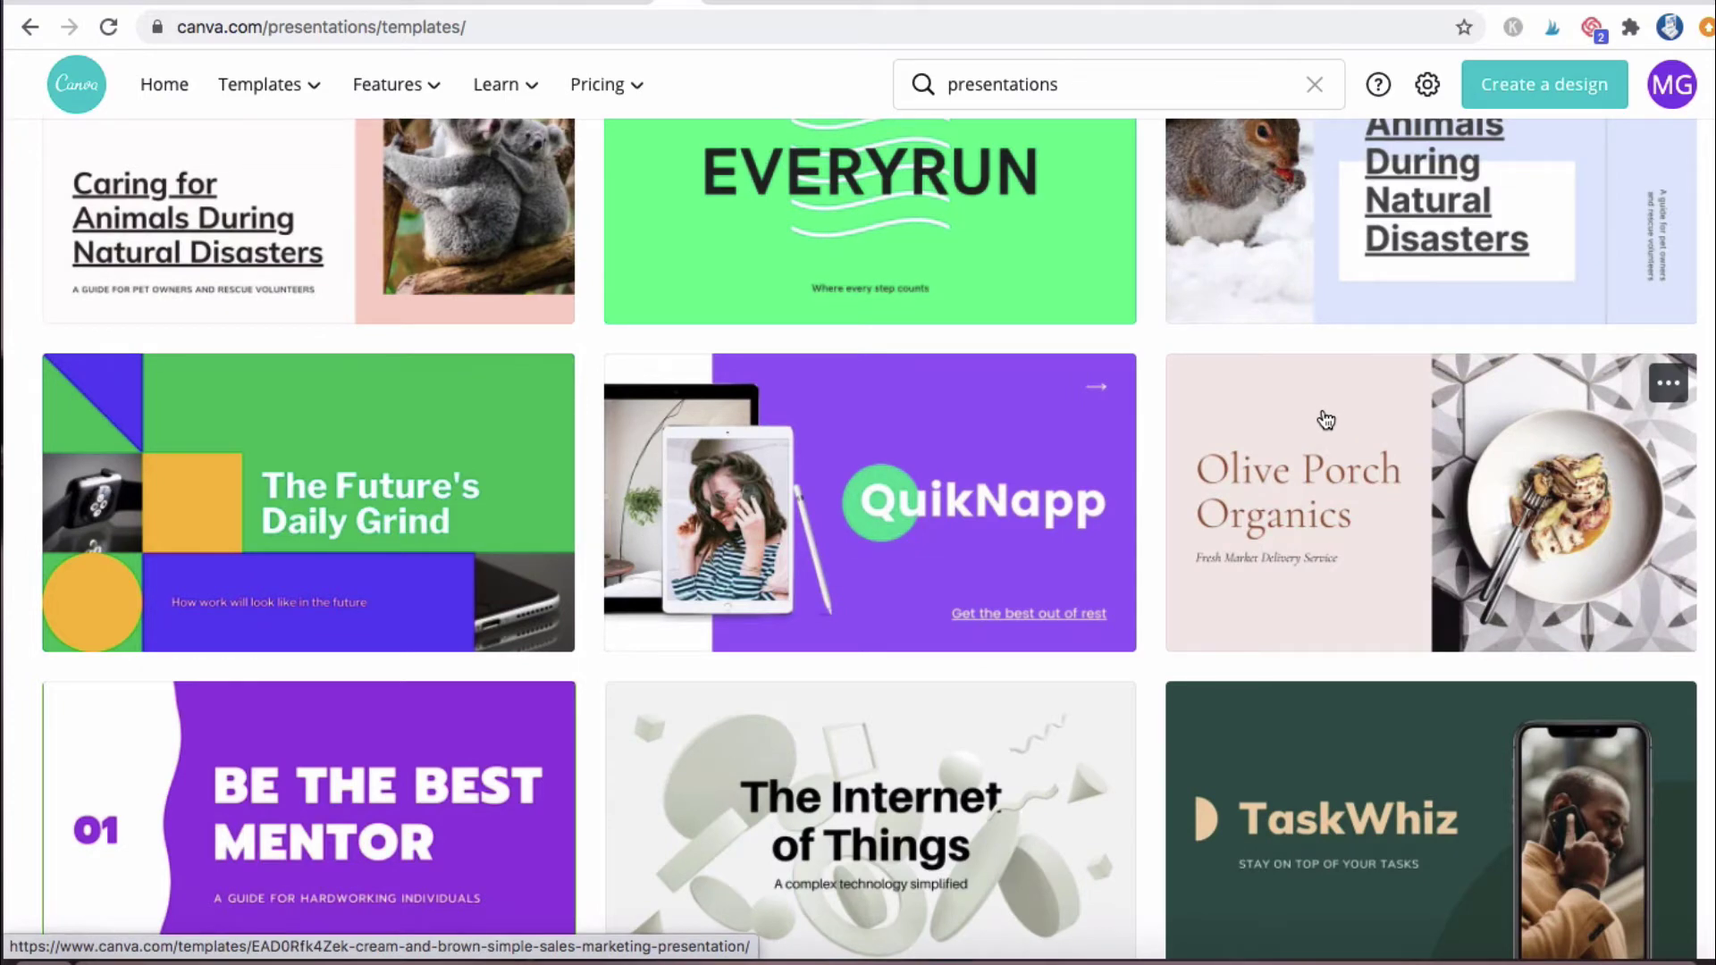
- Preview and close the Olive Porch Organics template, then scroll down to the real estate listing designs
left_click(1325, 420)
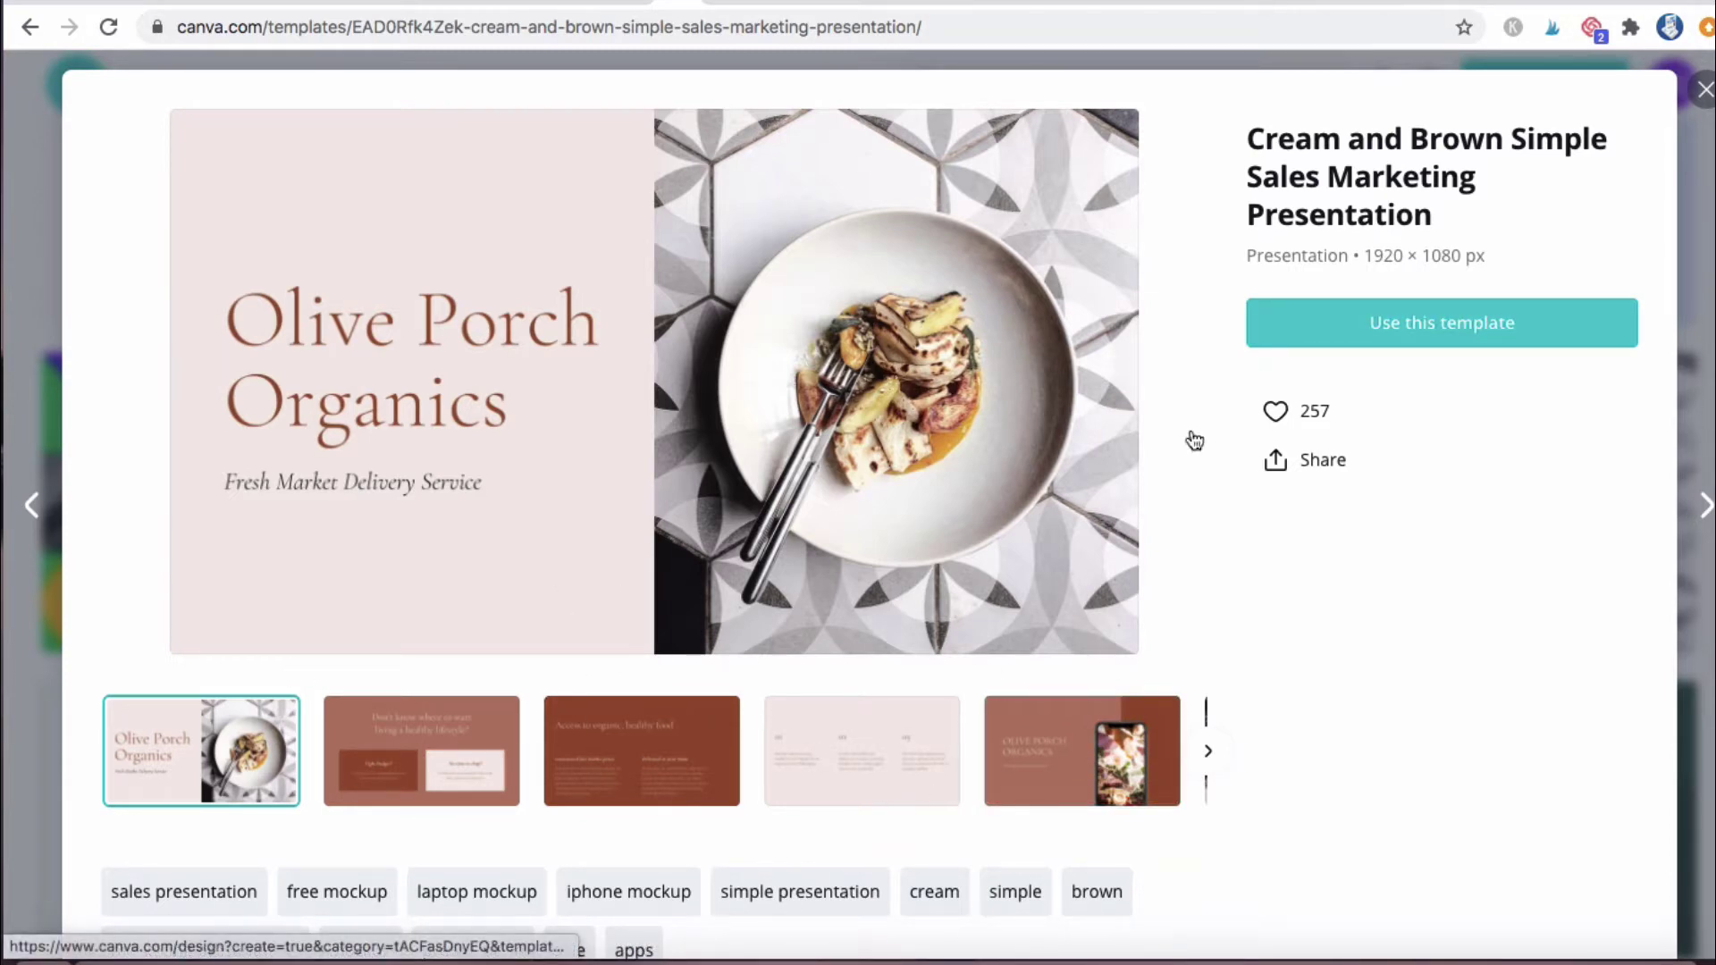
left_click(1703, 100)
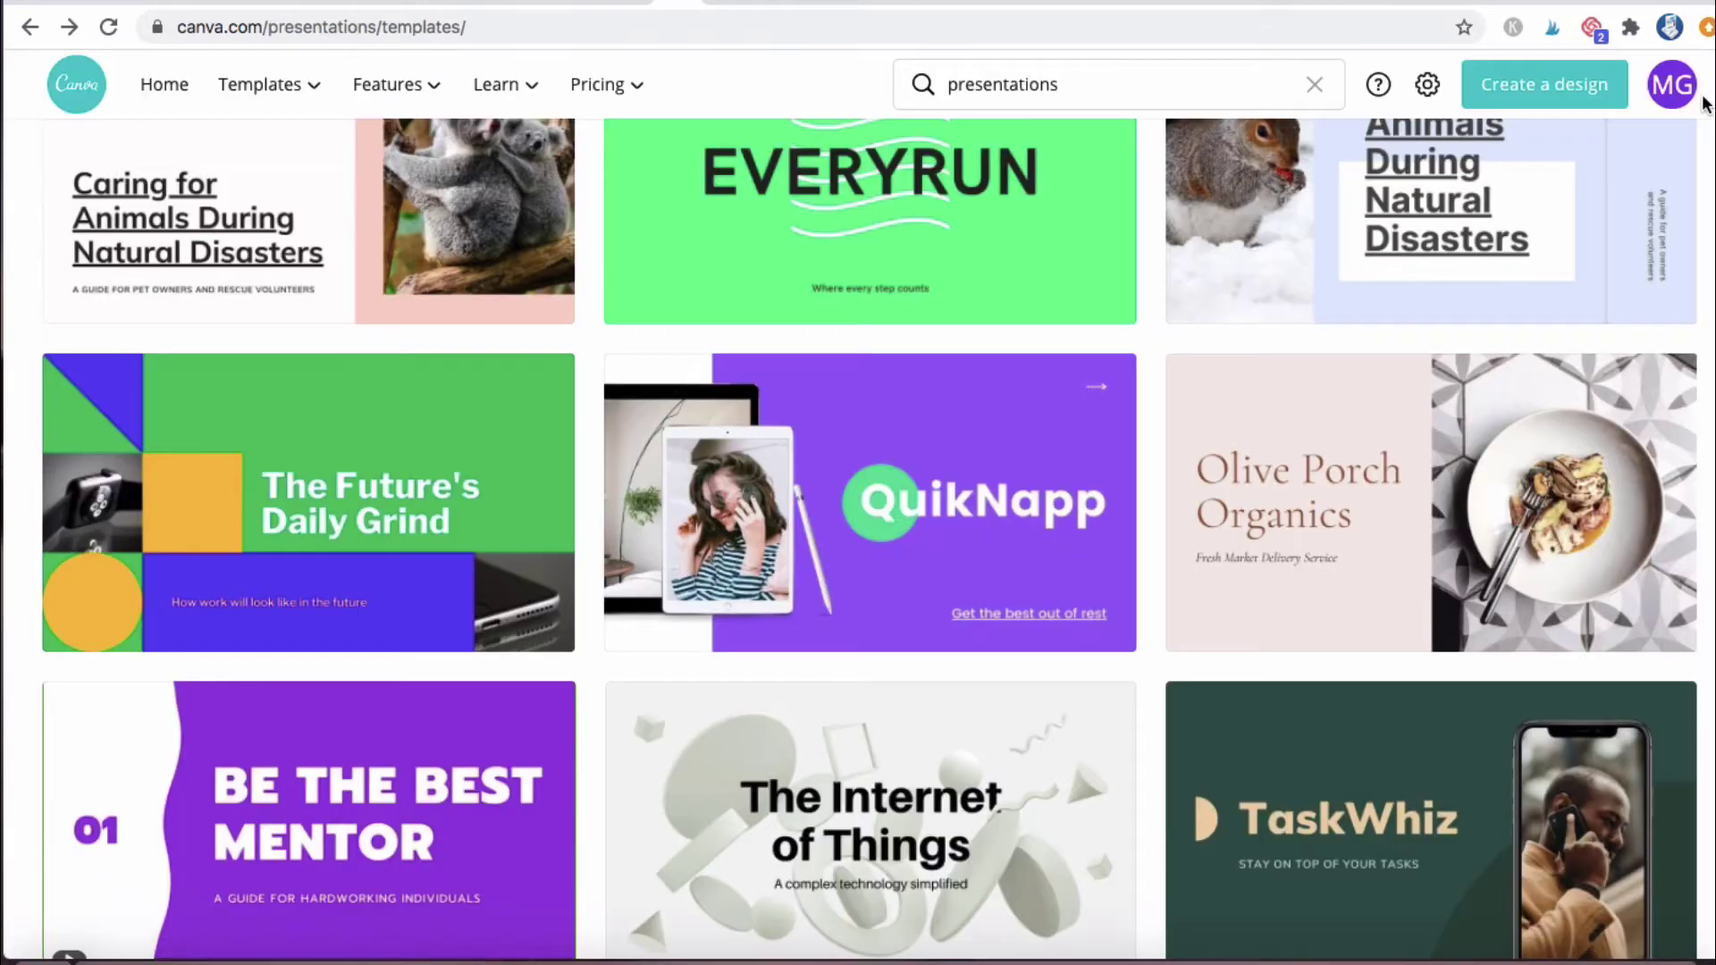
scroll(1335, 558, "down", 6)
scroll(1336, 563, "down", 10)
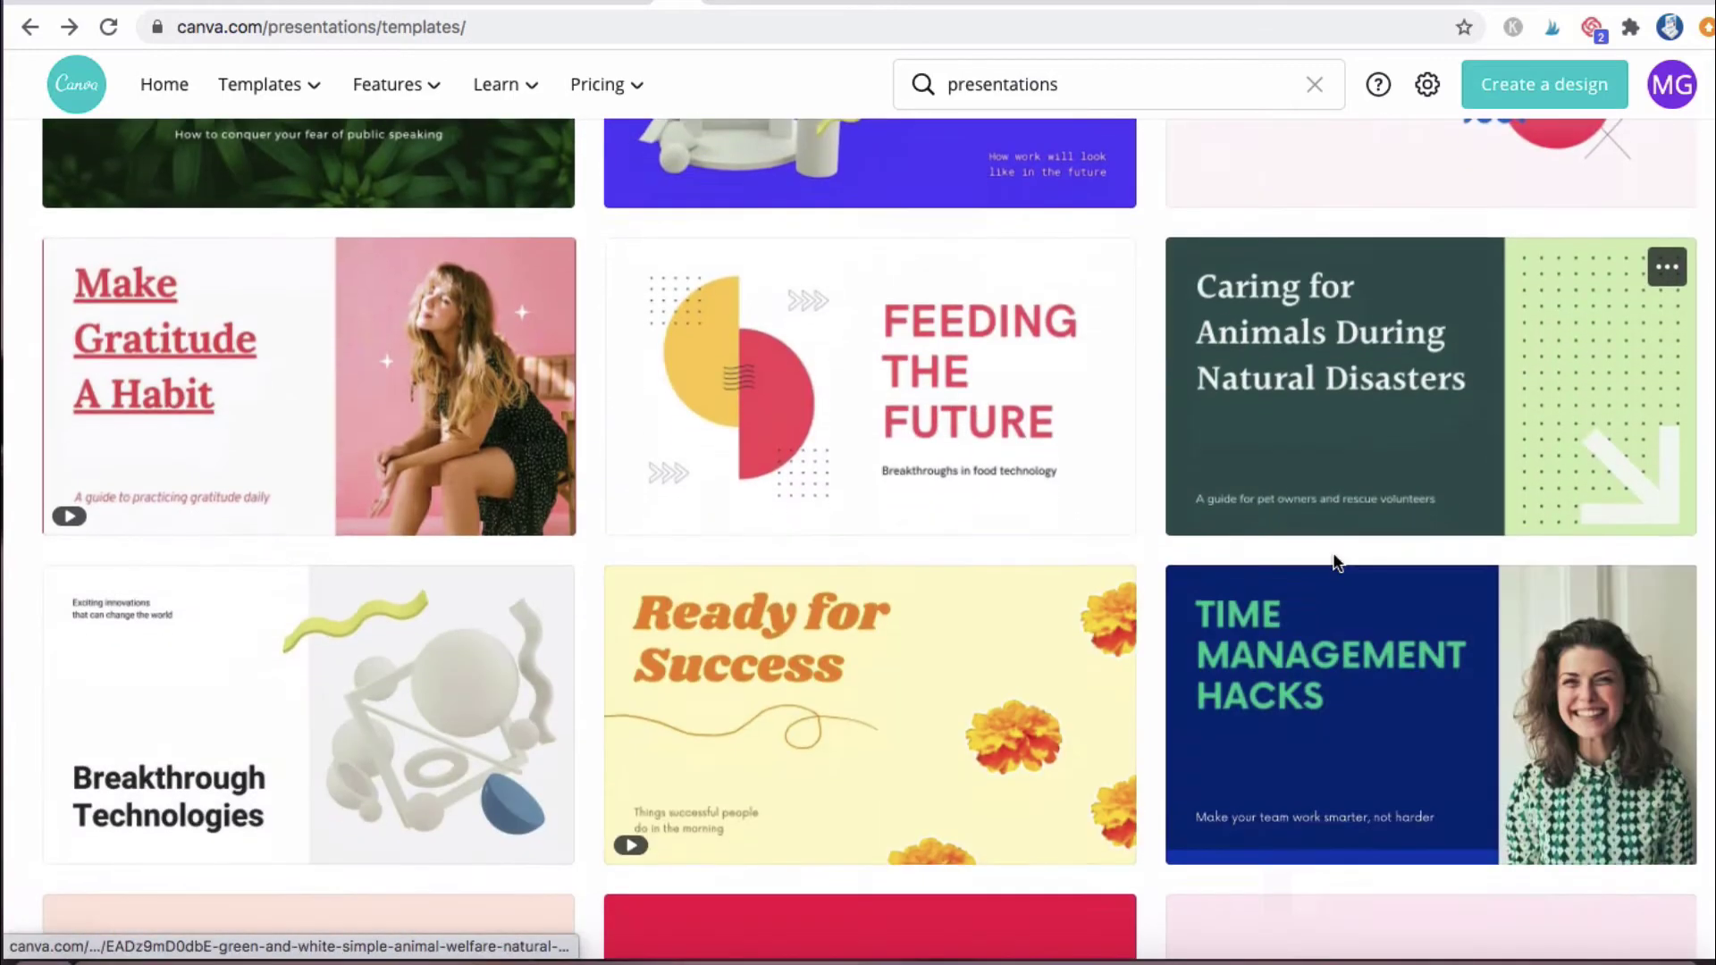
scroll(1336, 563, "down", 6)
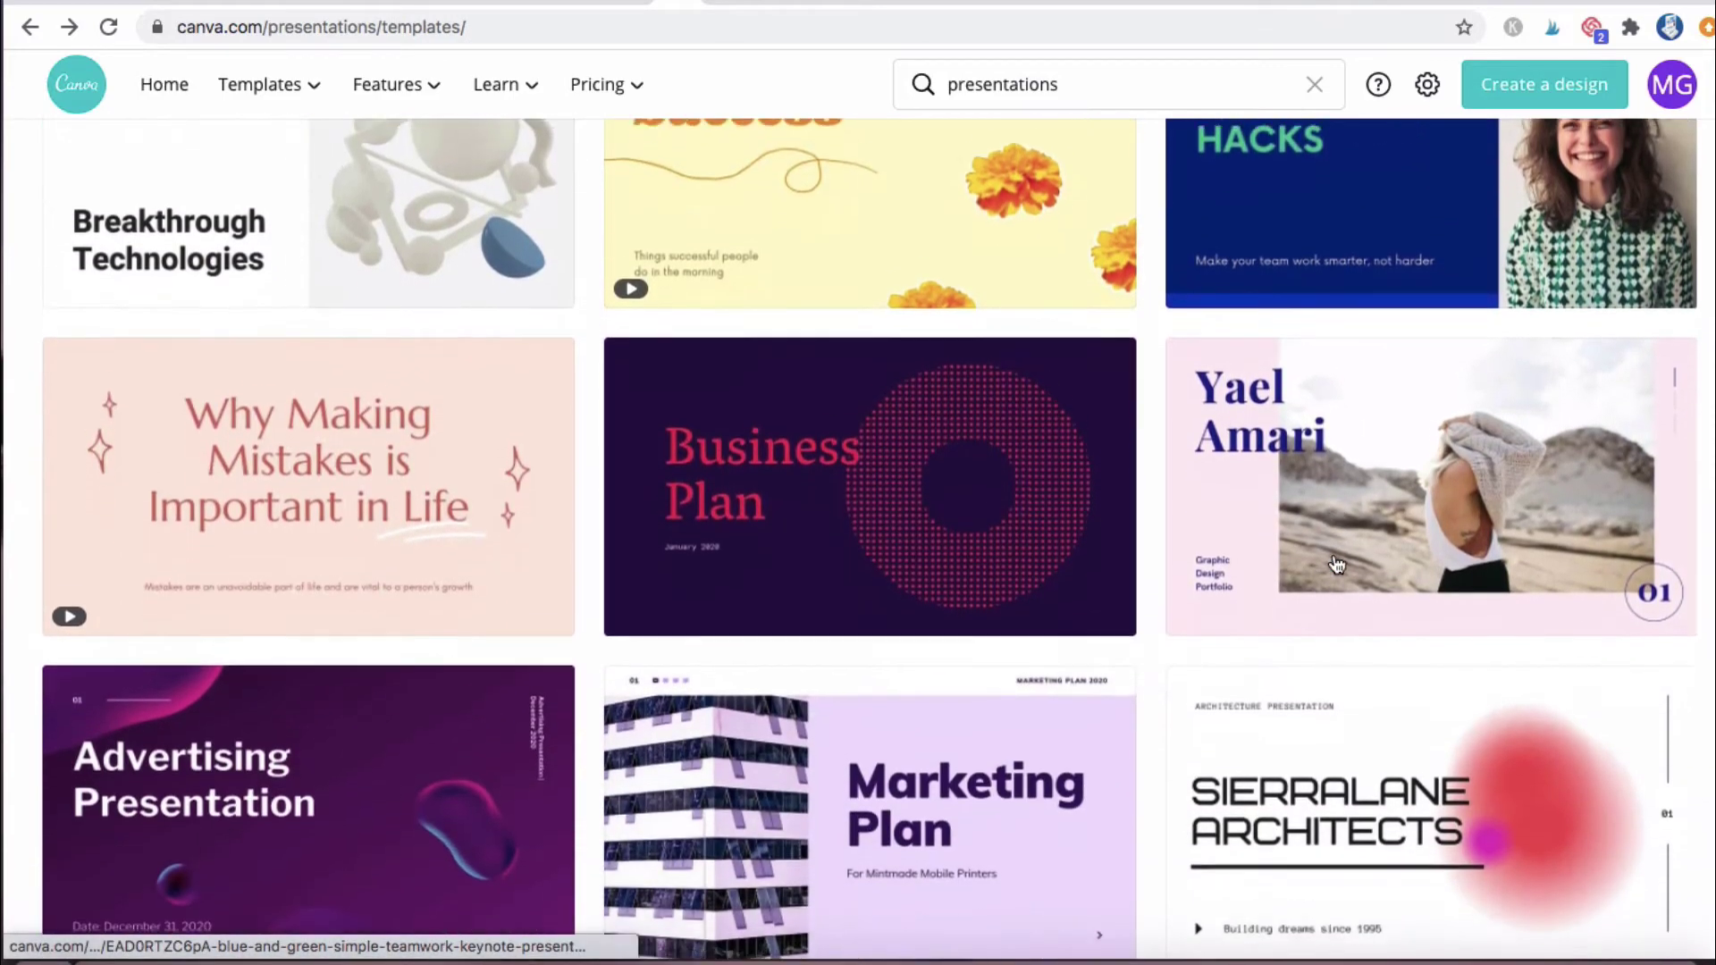
scroll(1336, 563, "down", 5)
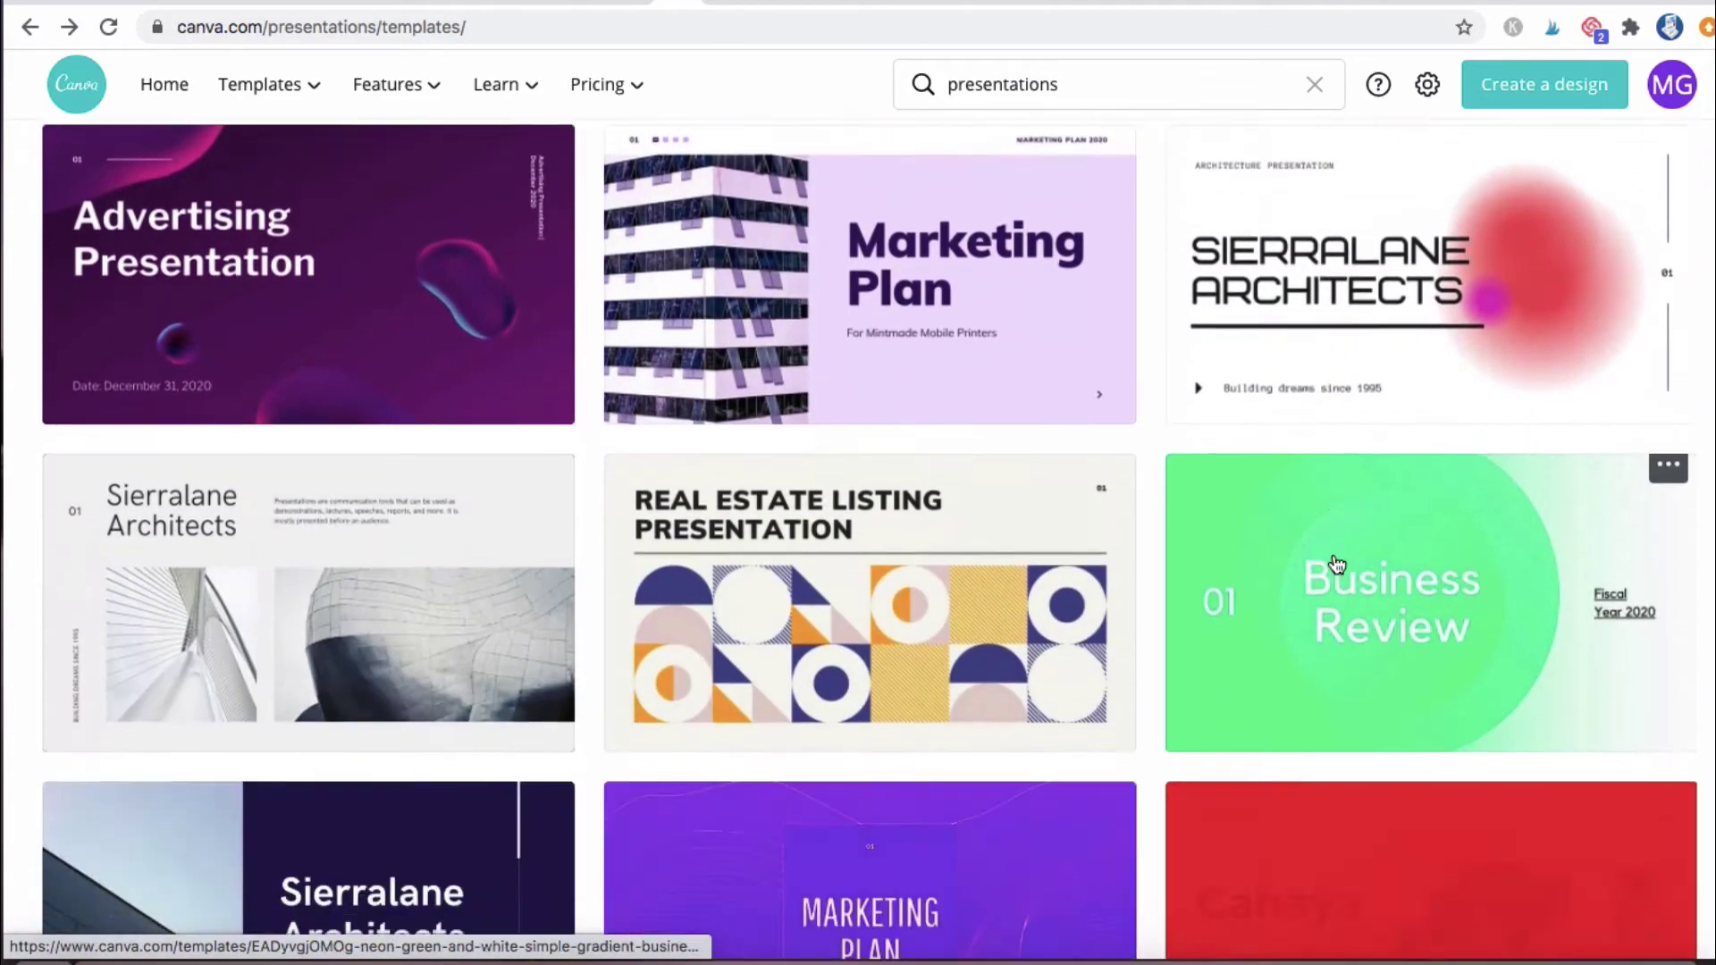
scroll(1336, 563, "down", 9)
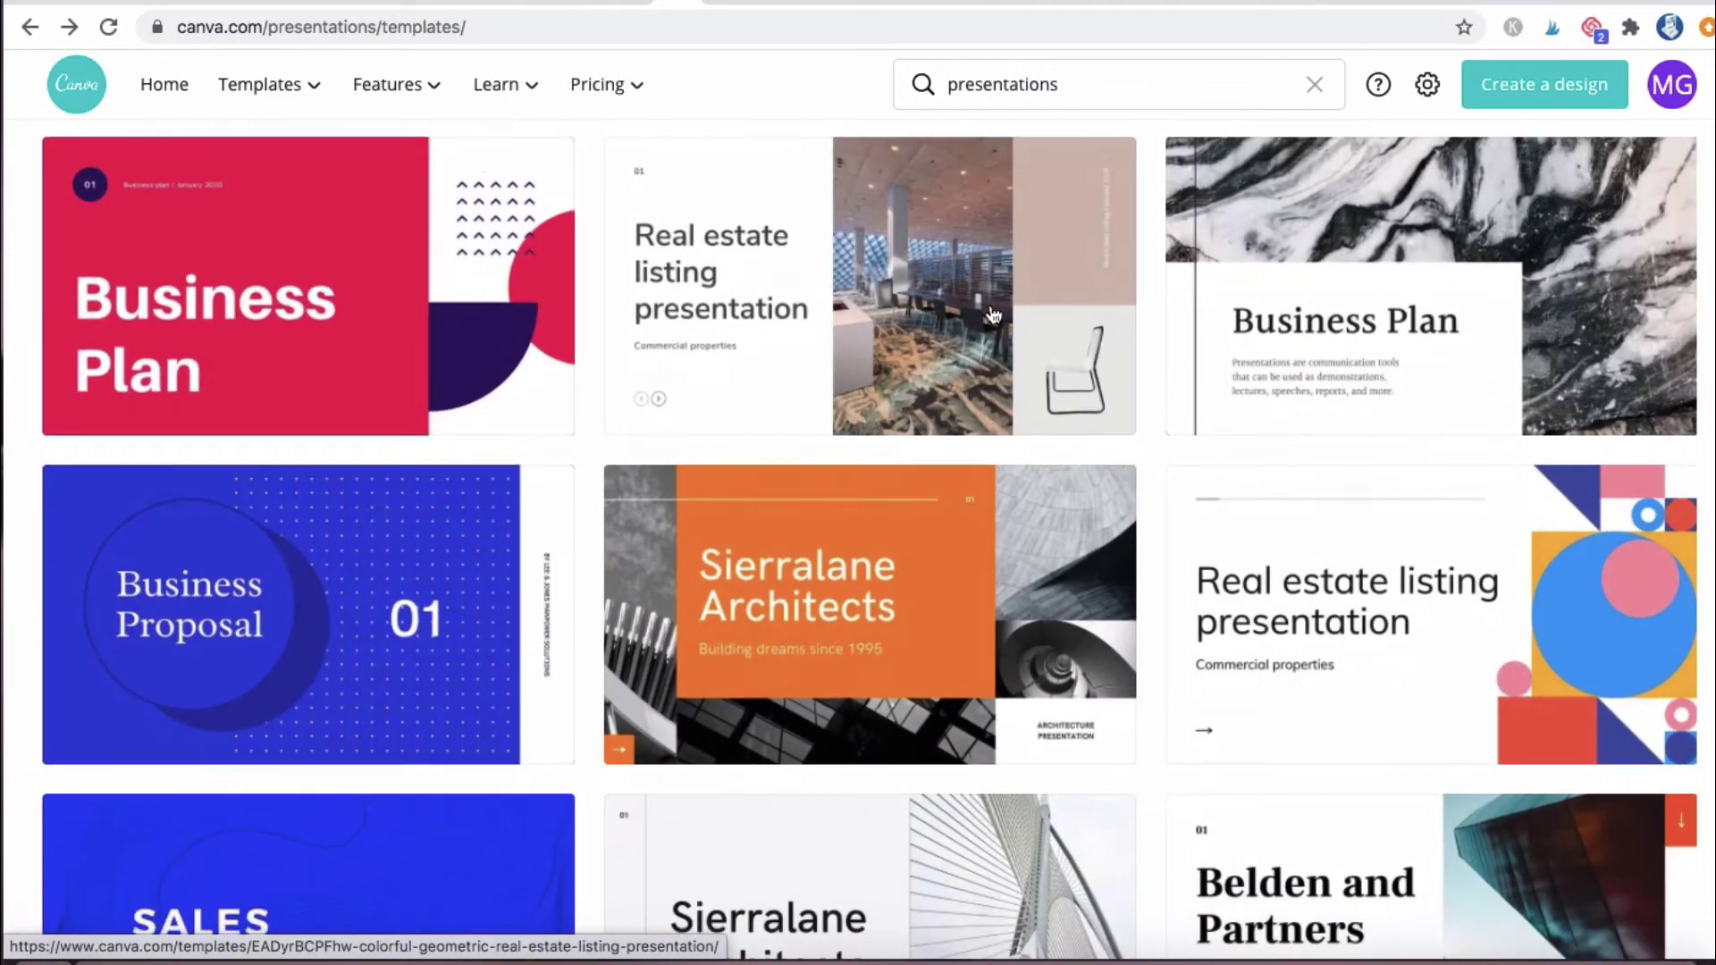
- Preview the Real estate listing presentation template and start a new design from it
left_click(960, 239)
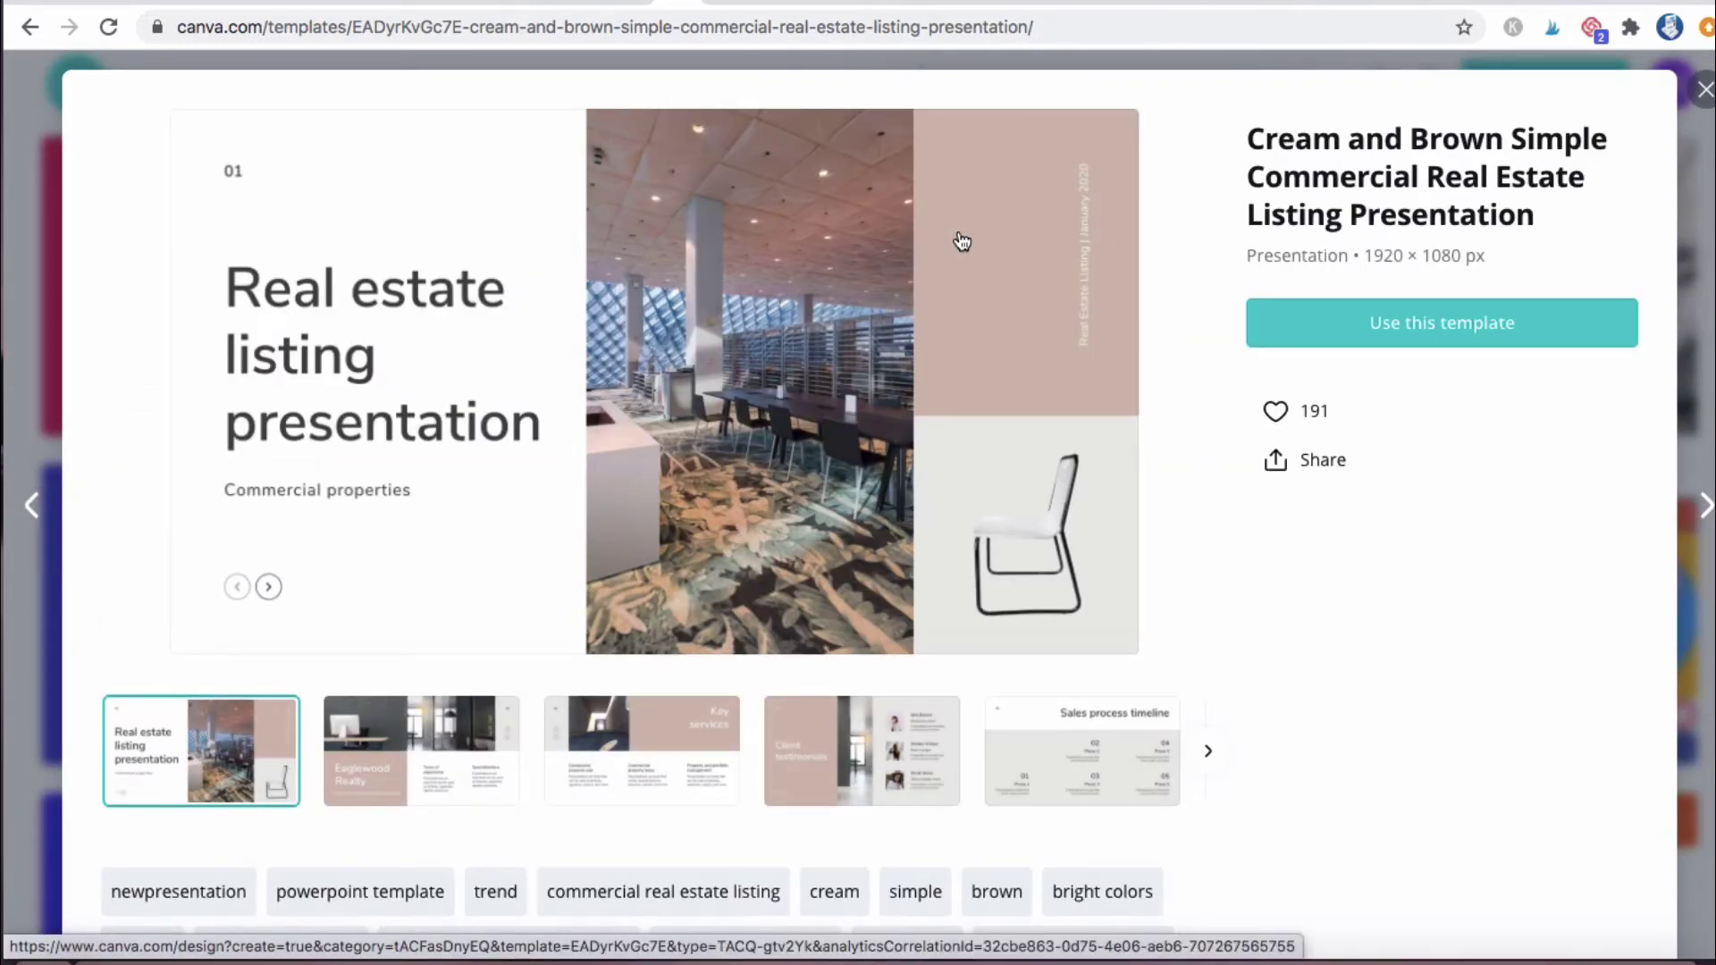
left_click(1462, 341)
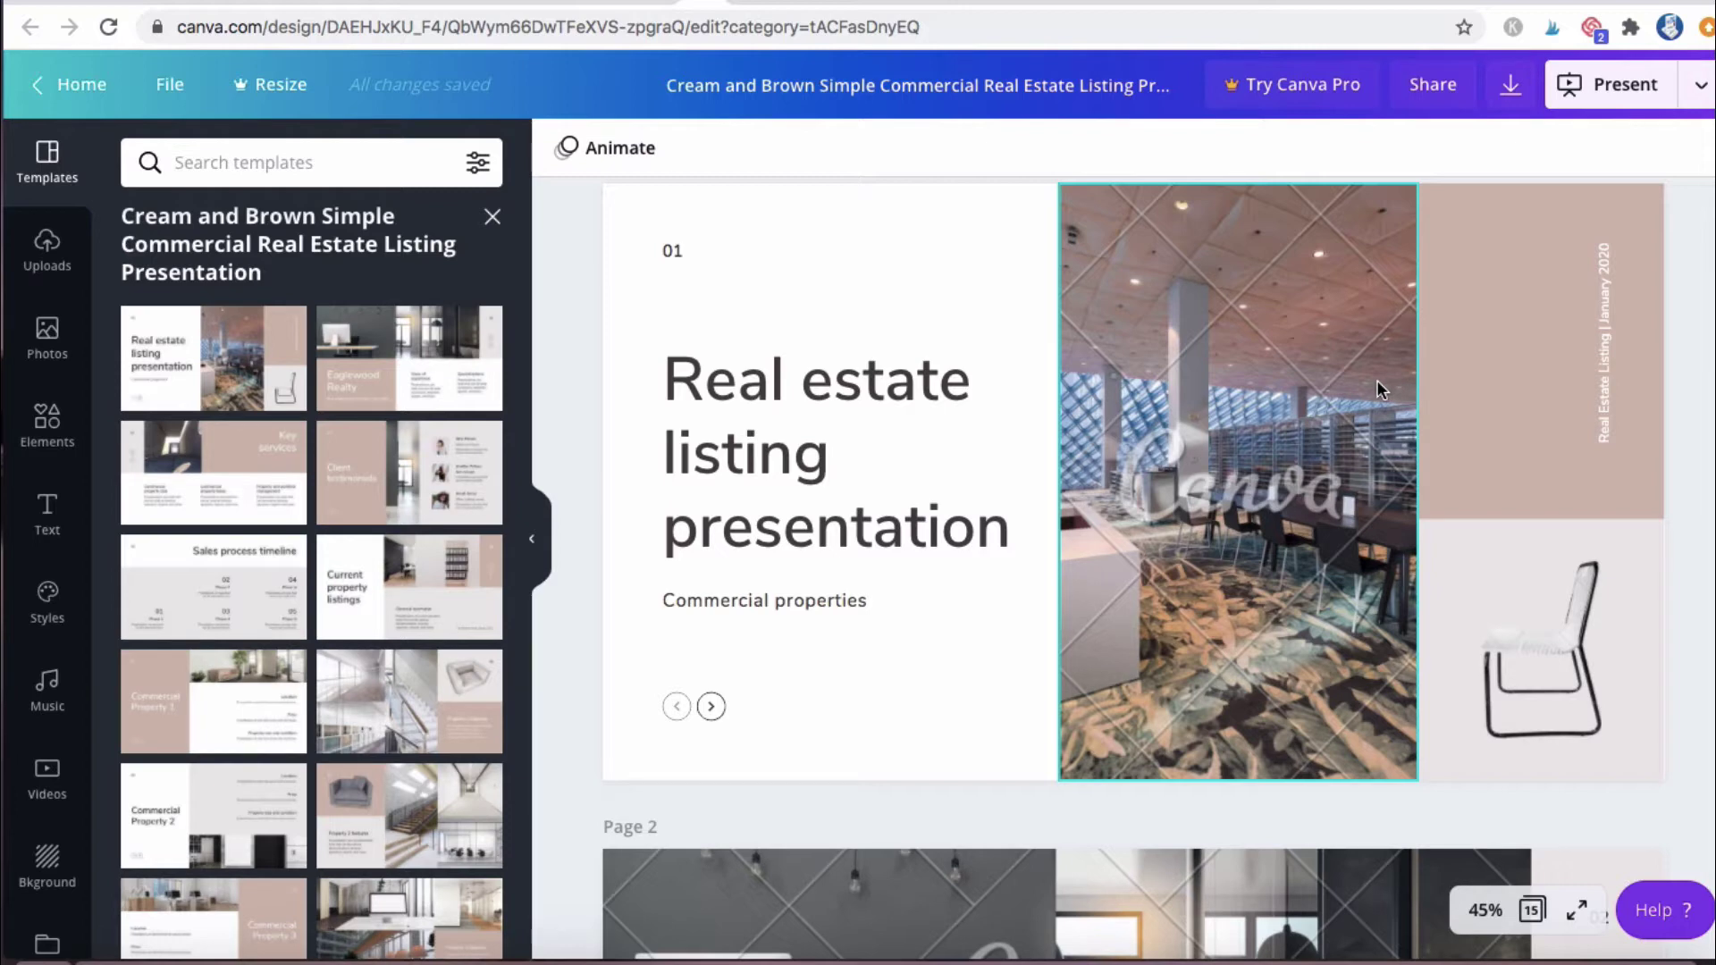
scroll(1281, 456, "down", 2)
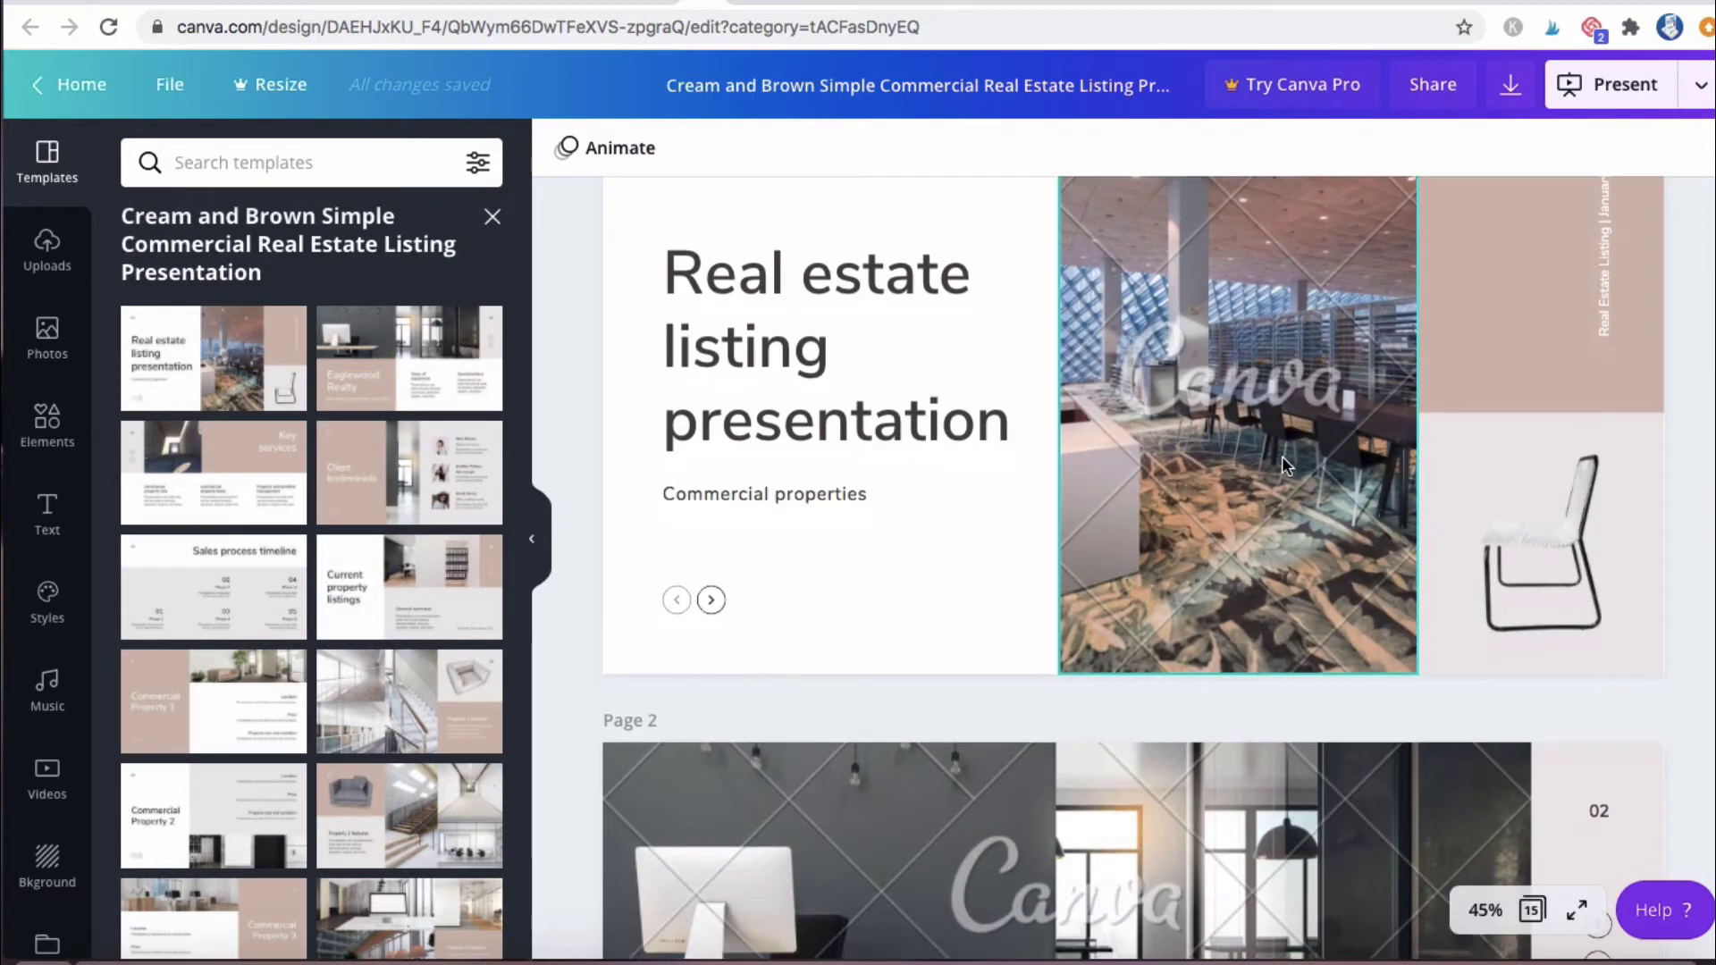
scroll(1281, 456, "down", 5)
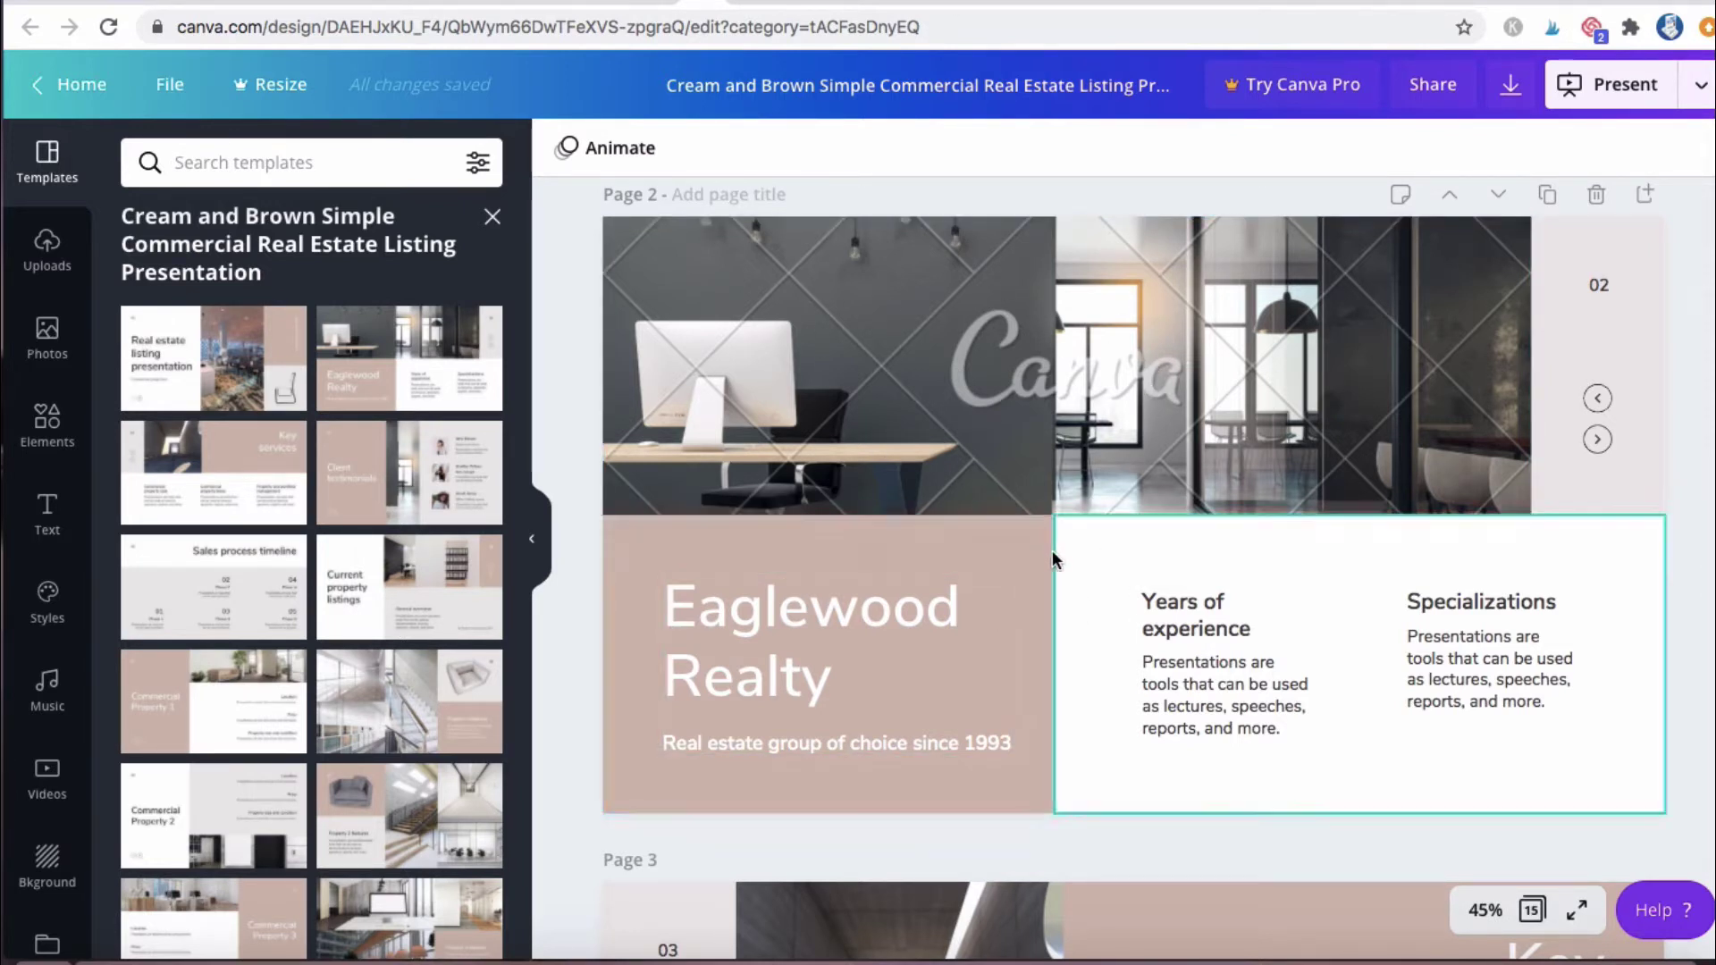
scroll(1026, 595, "down", 9)
scroll(1027, 595, "down", 6)
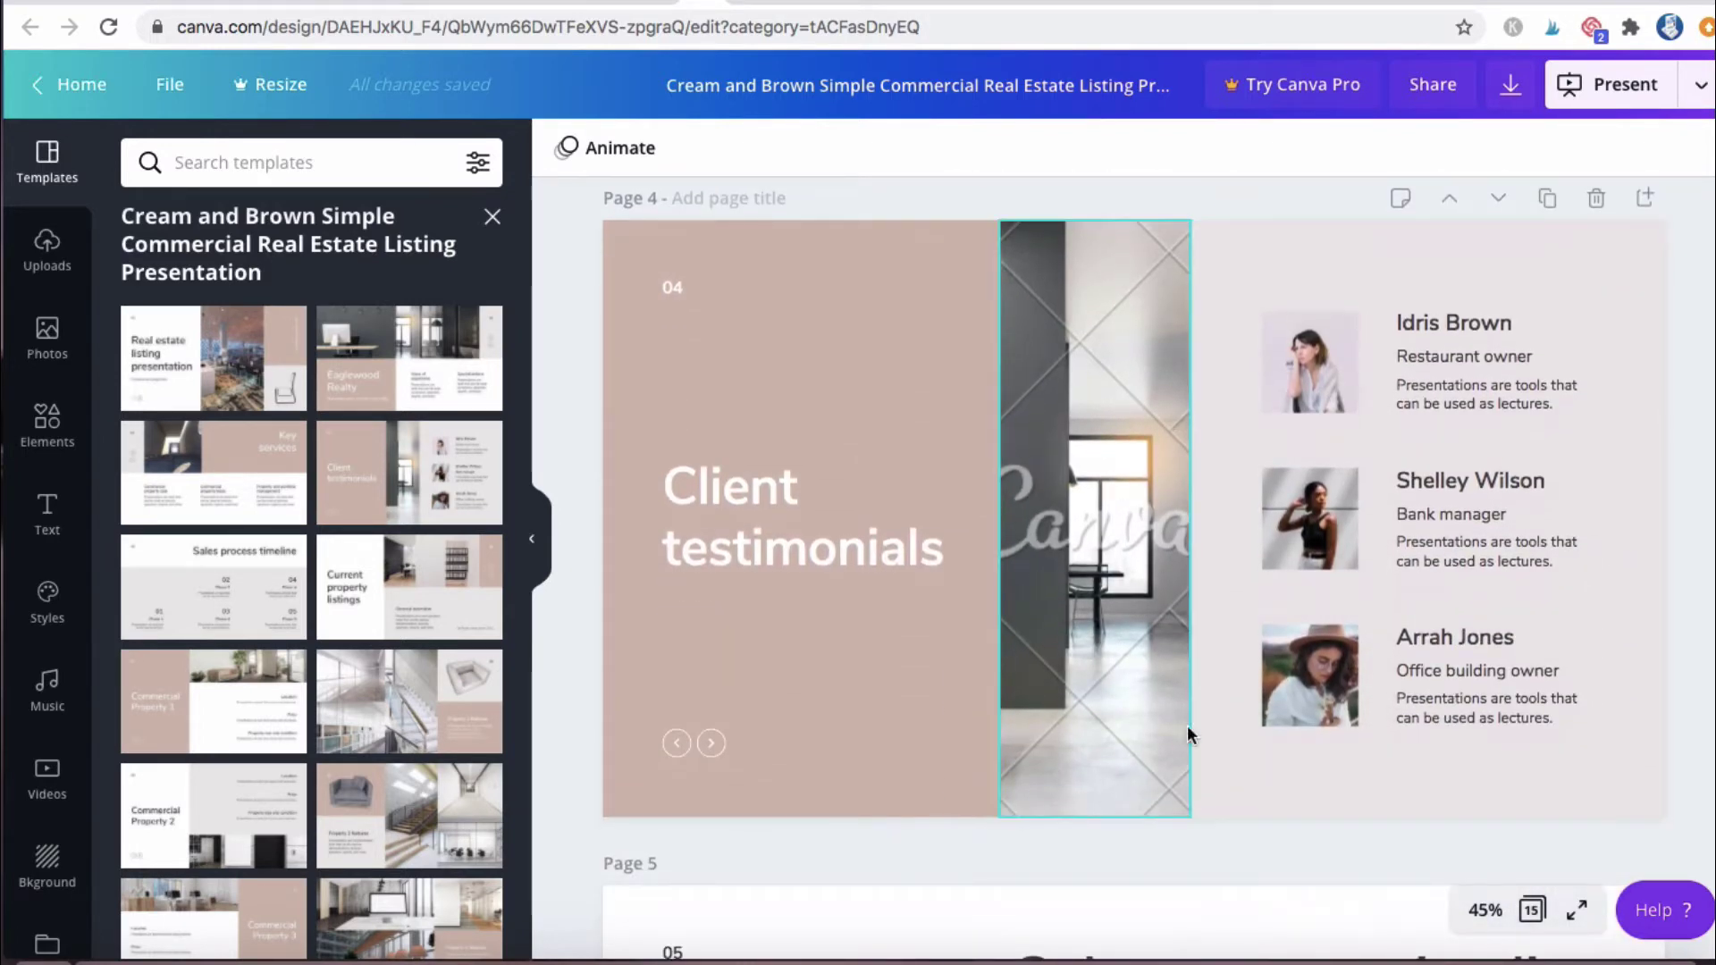
scroll(963, 731, "down", 11)
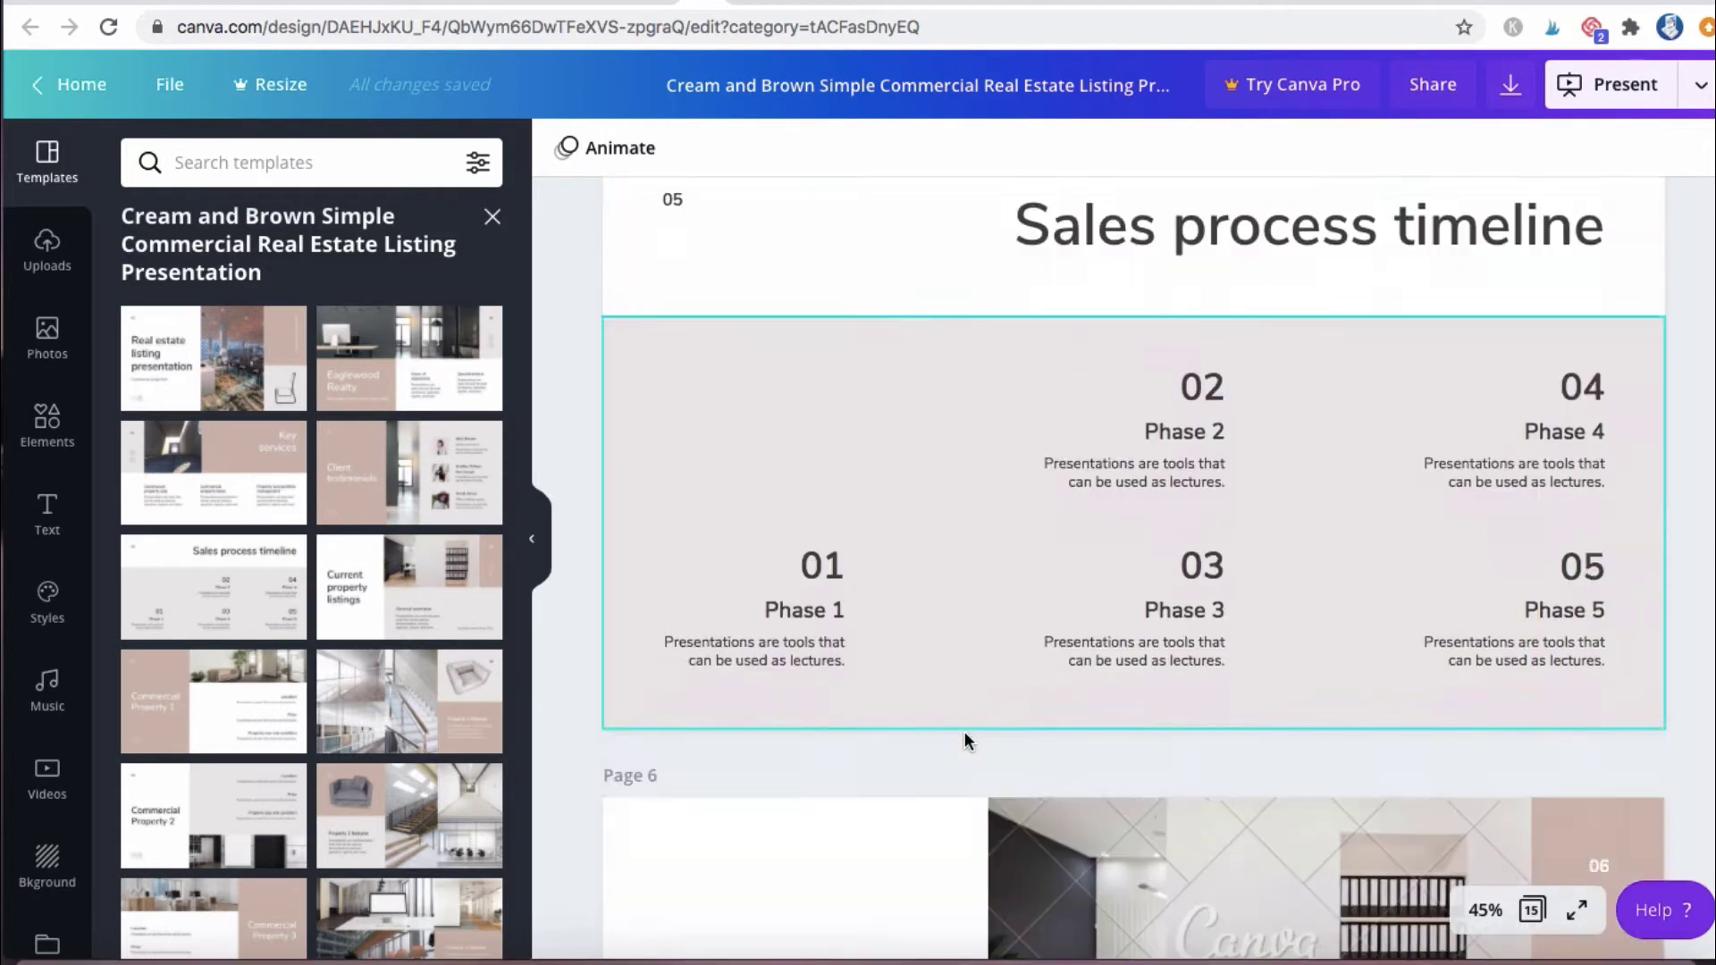
scroll(963, 731, "down", 3)
scroll(964, 731, "up", 20)
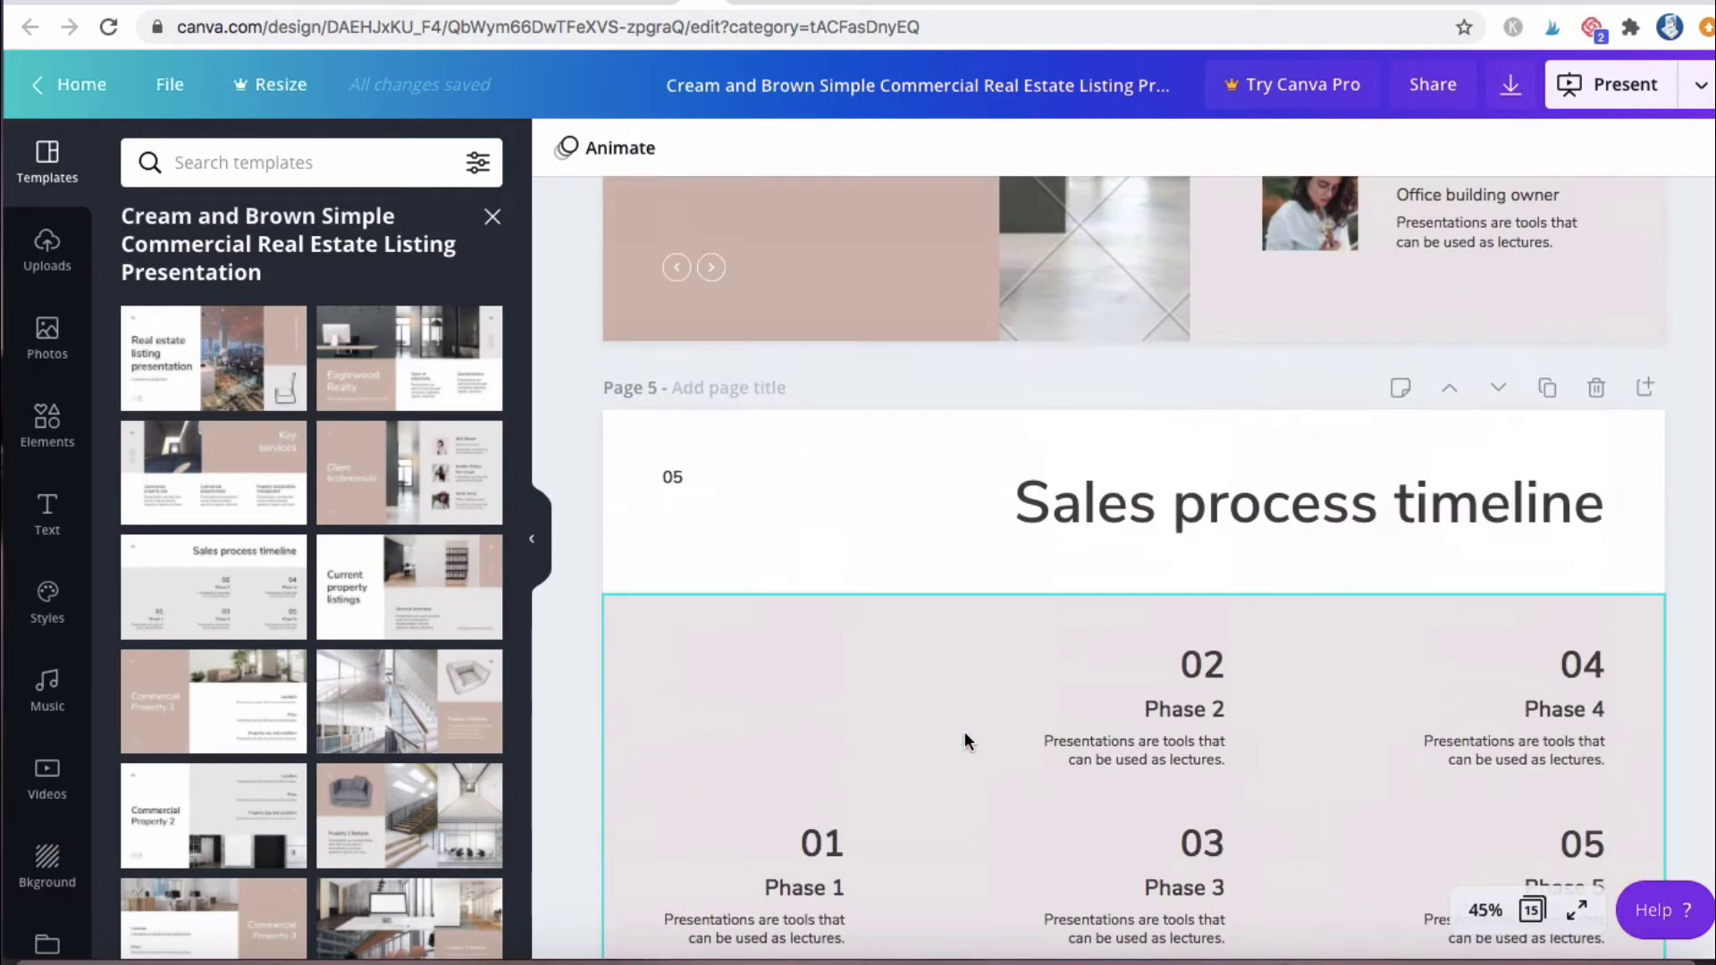
scroll(963, 731, "up", 3)
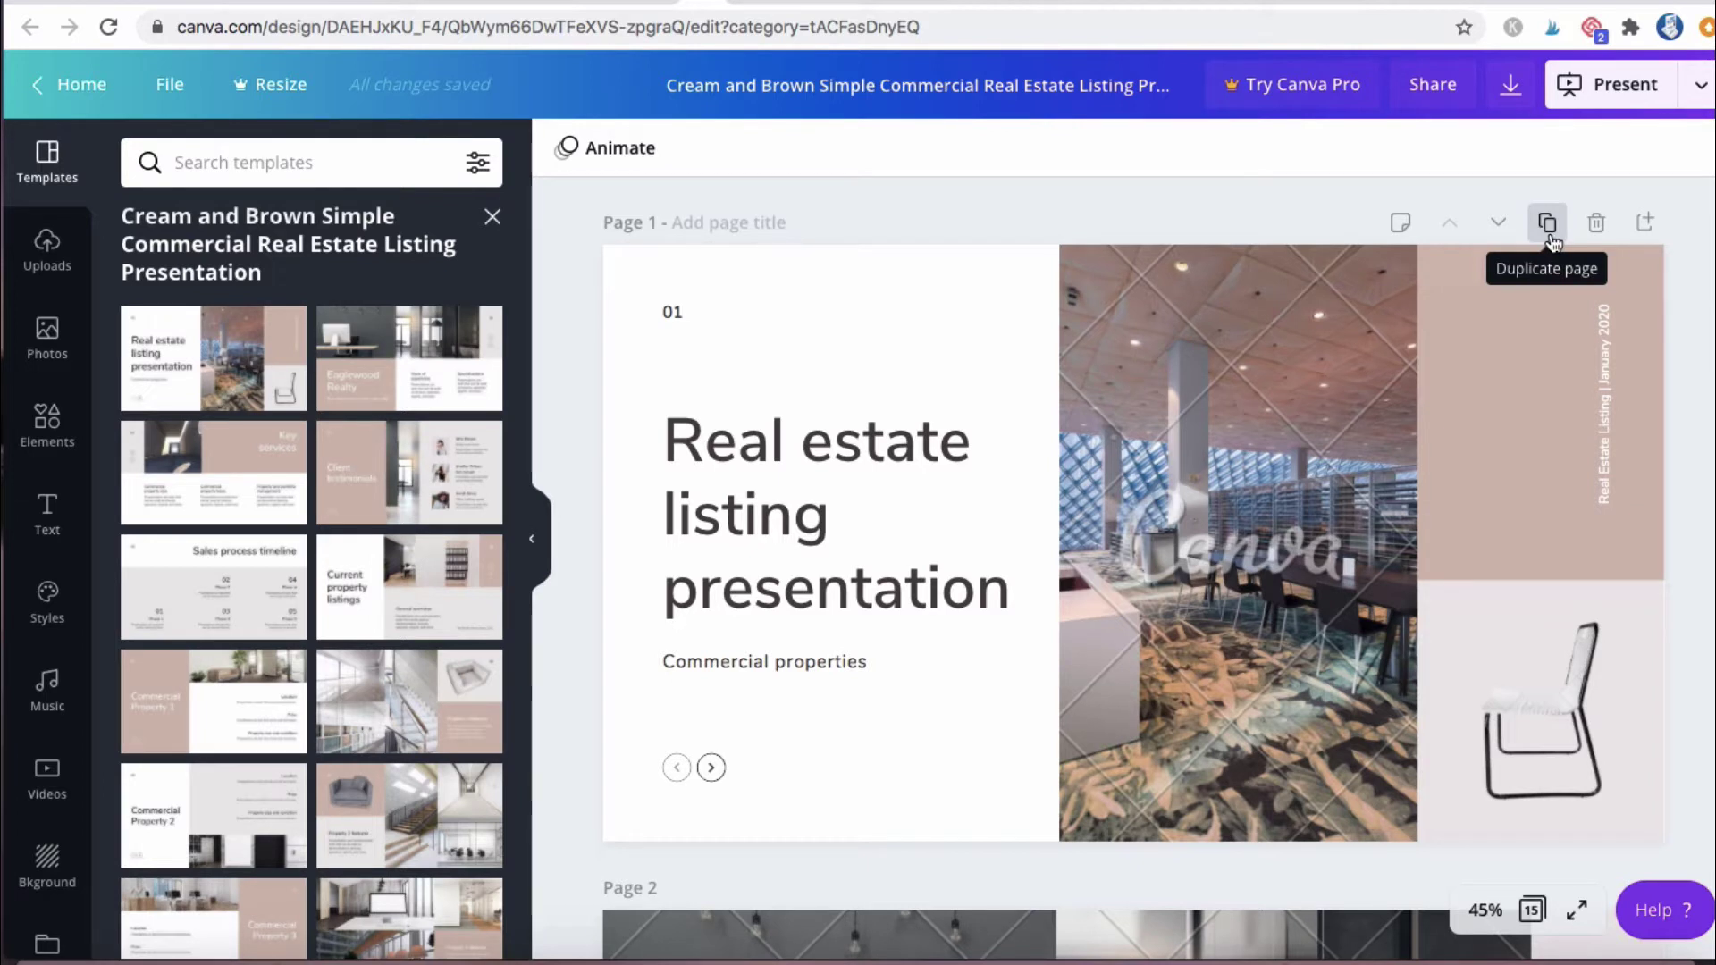
- Add a blank page after page 1 and move it up to become Page 1
left_click(1644, 228)
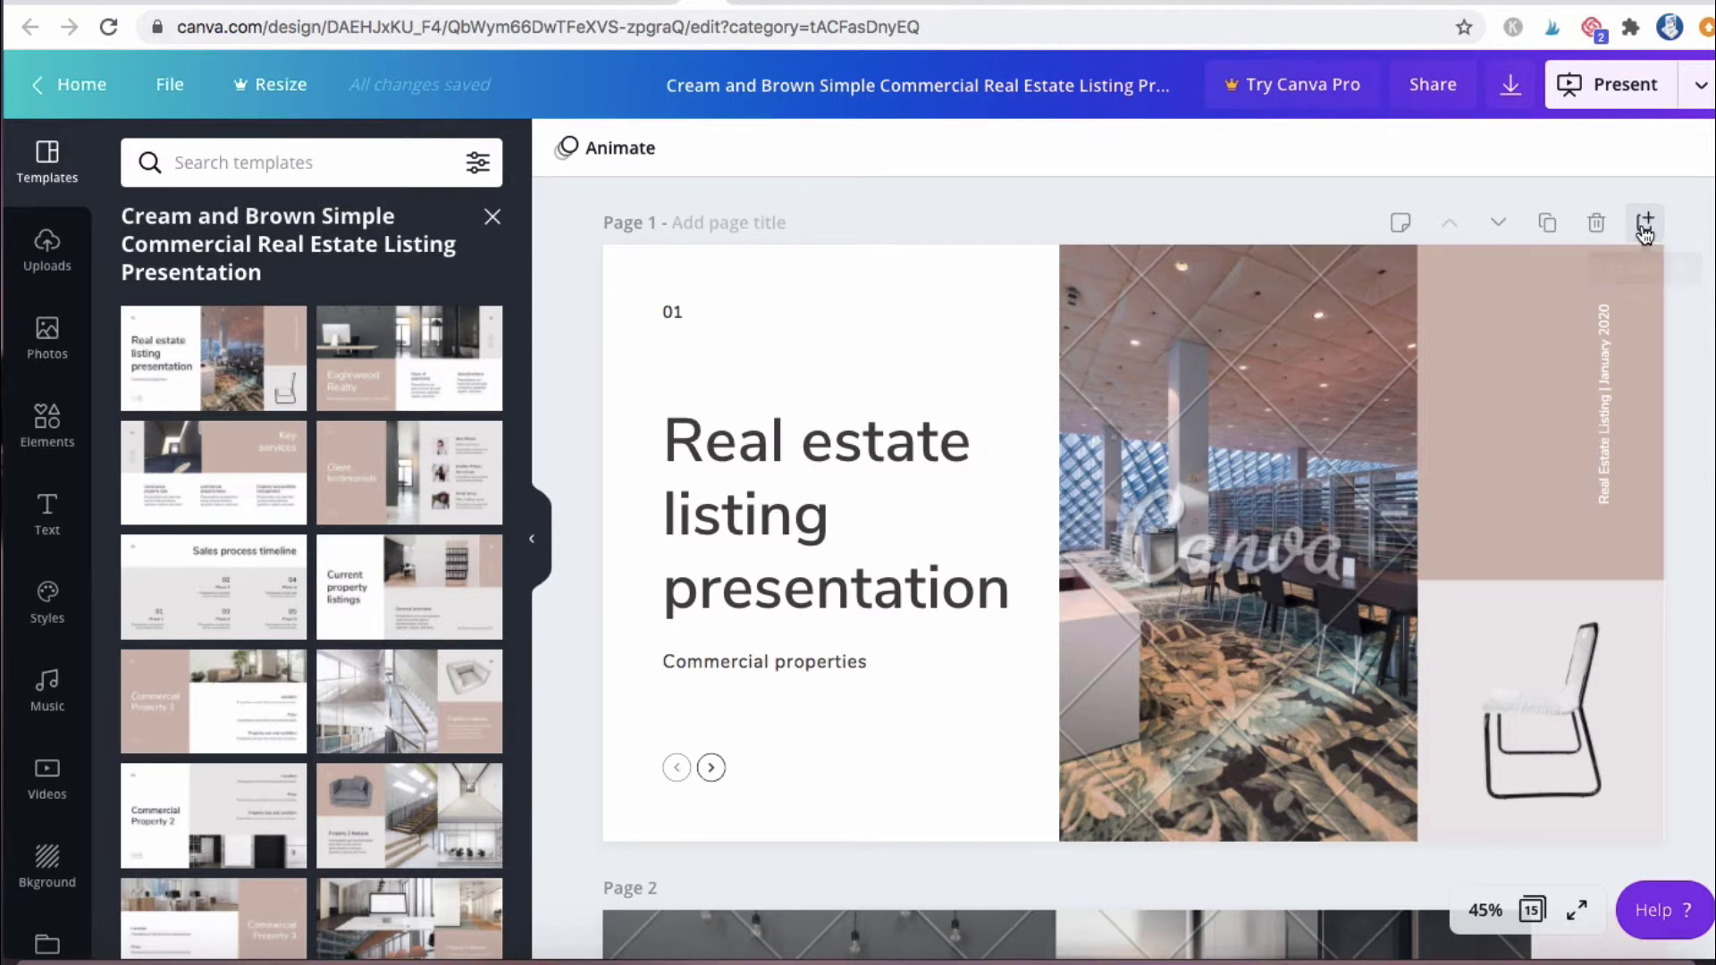
left_click(1450, 225)
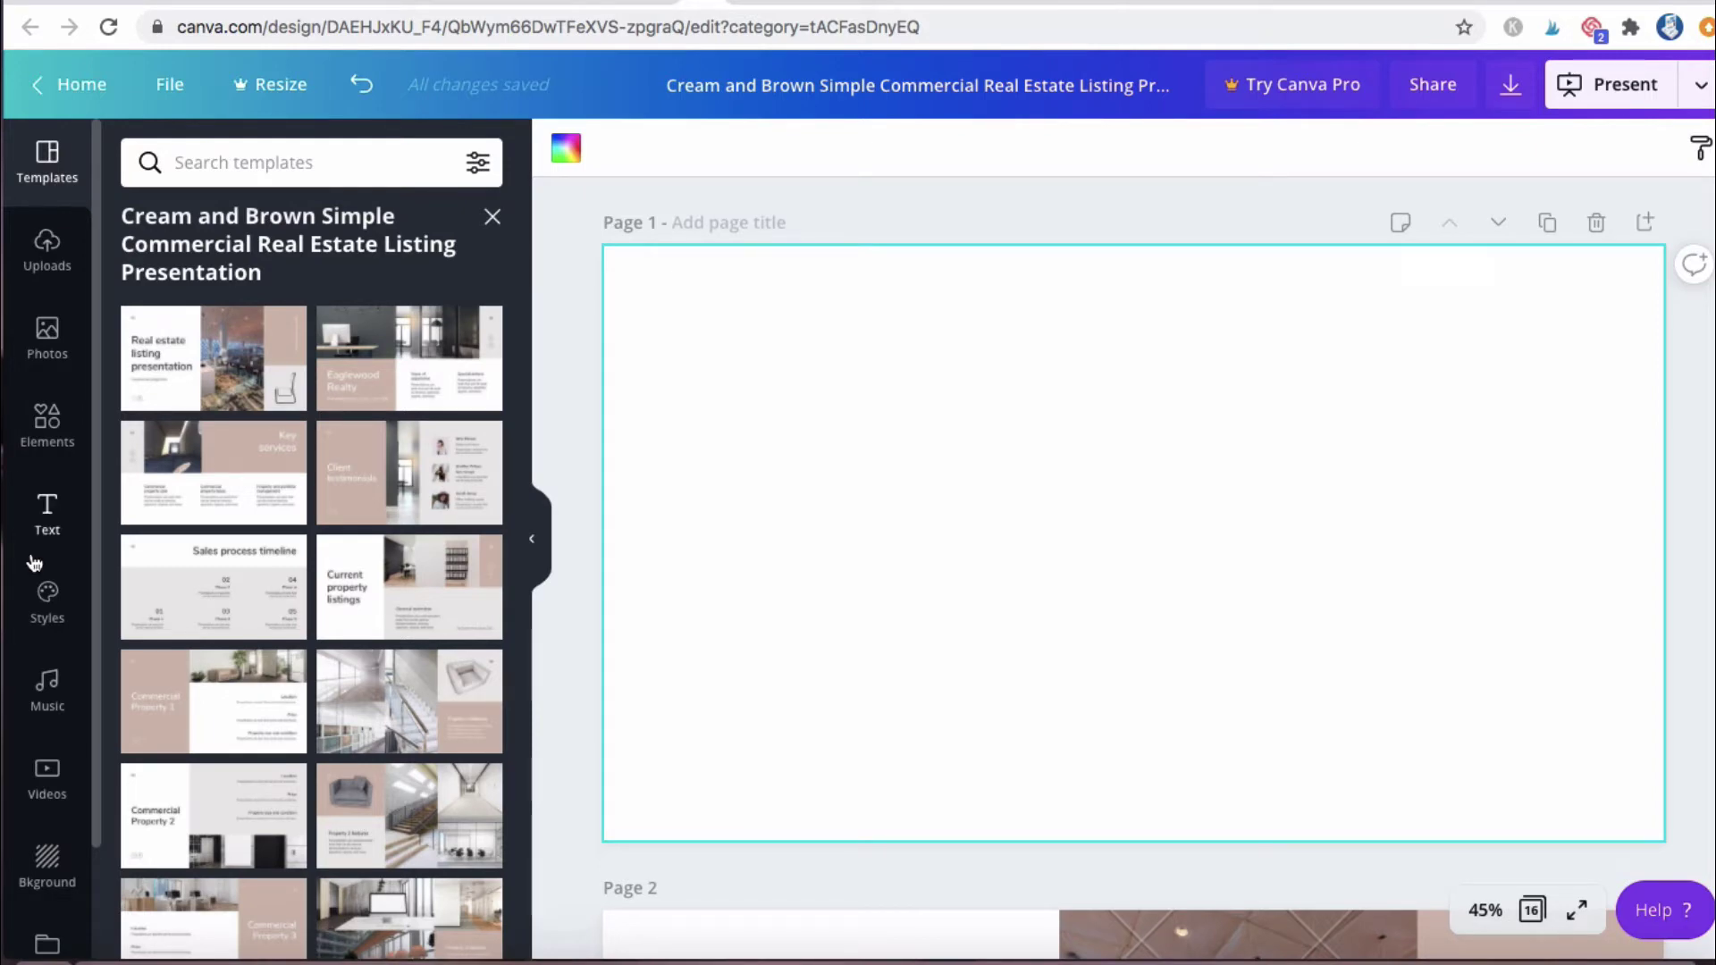
- Show the Background options and pick a colour swatch for the blank Page 1
left_click(50, 861)
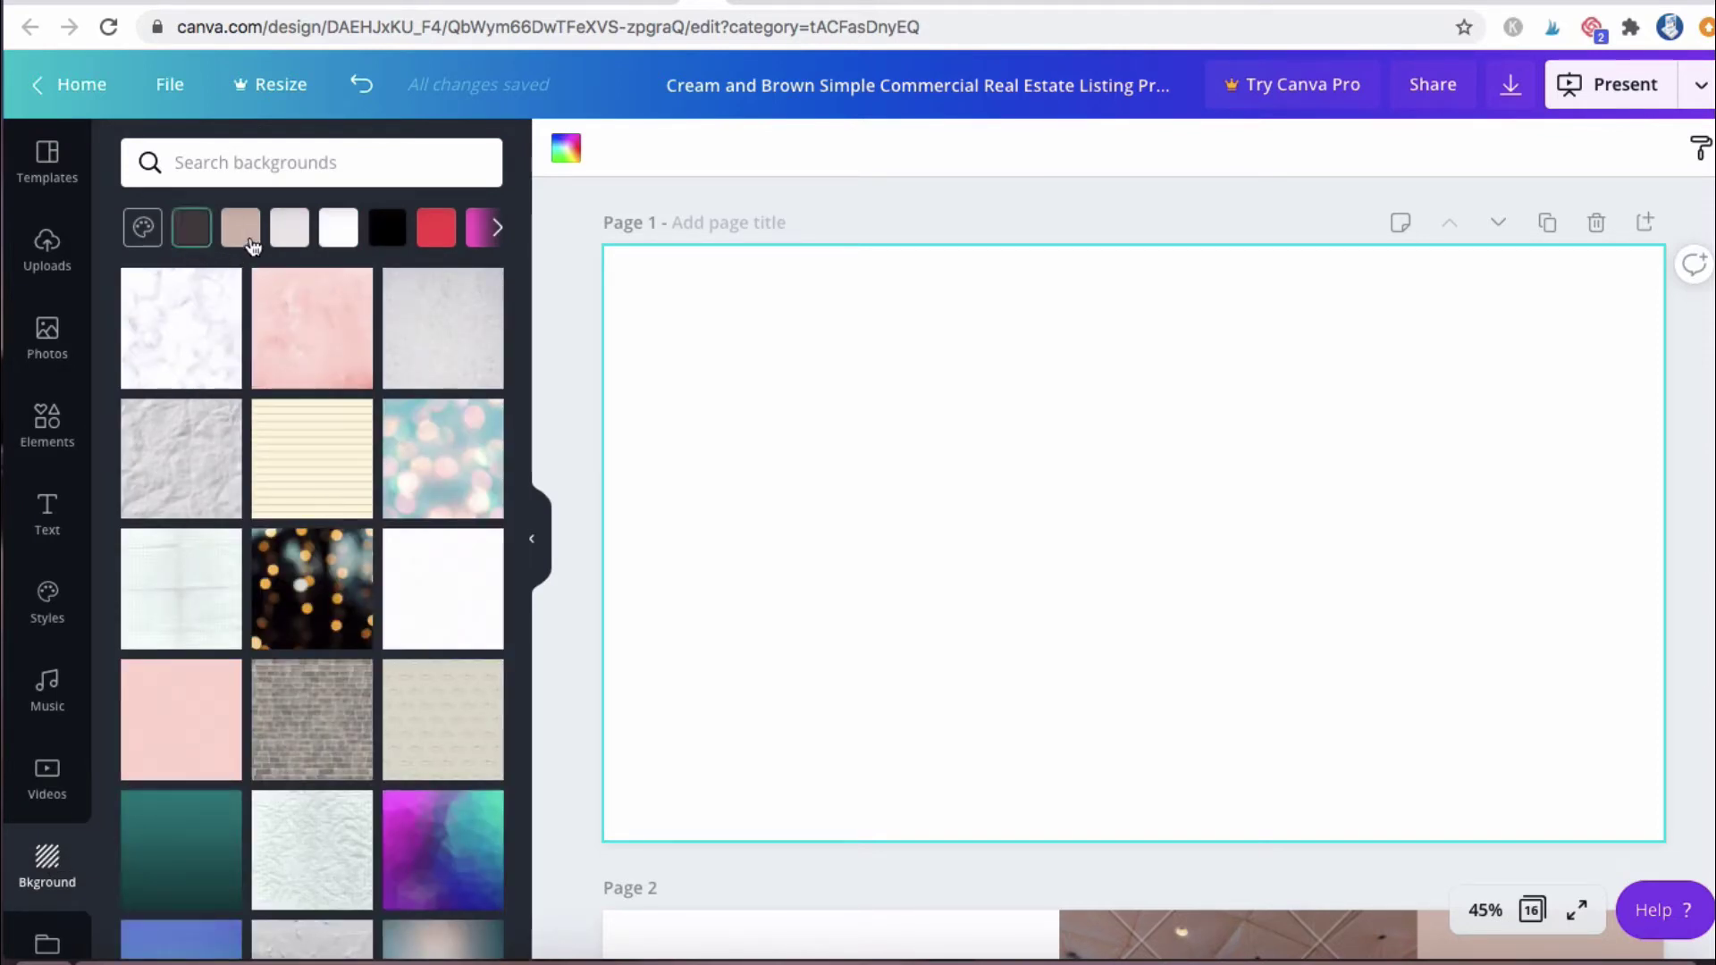
left_click(287, 237)
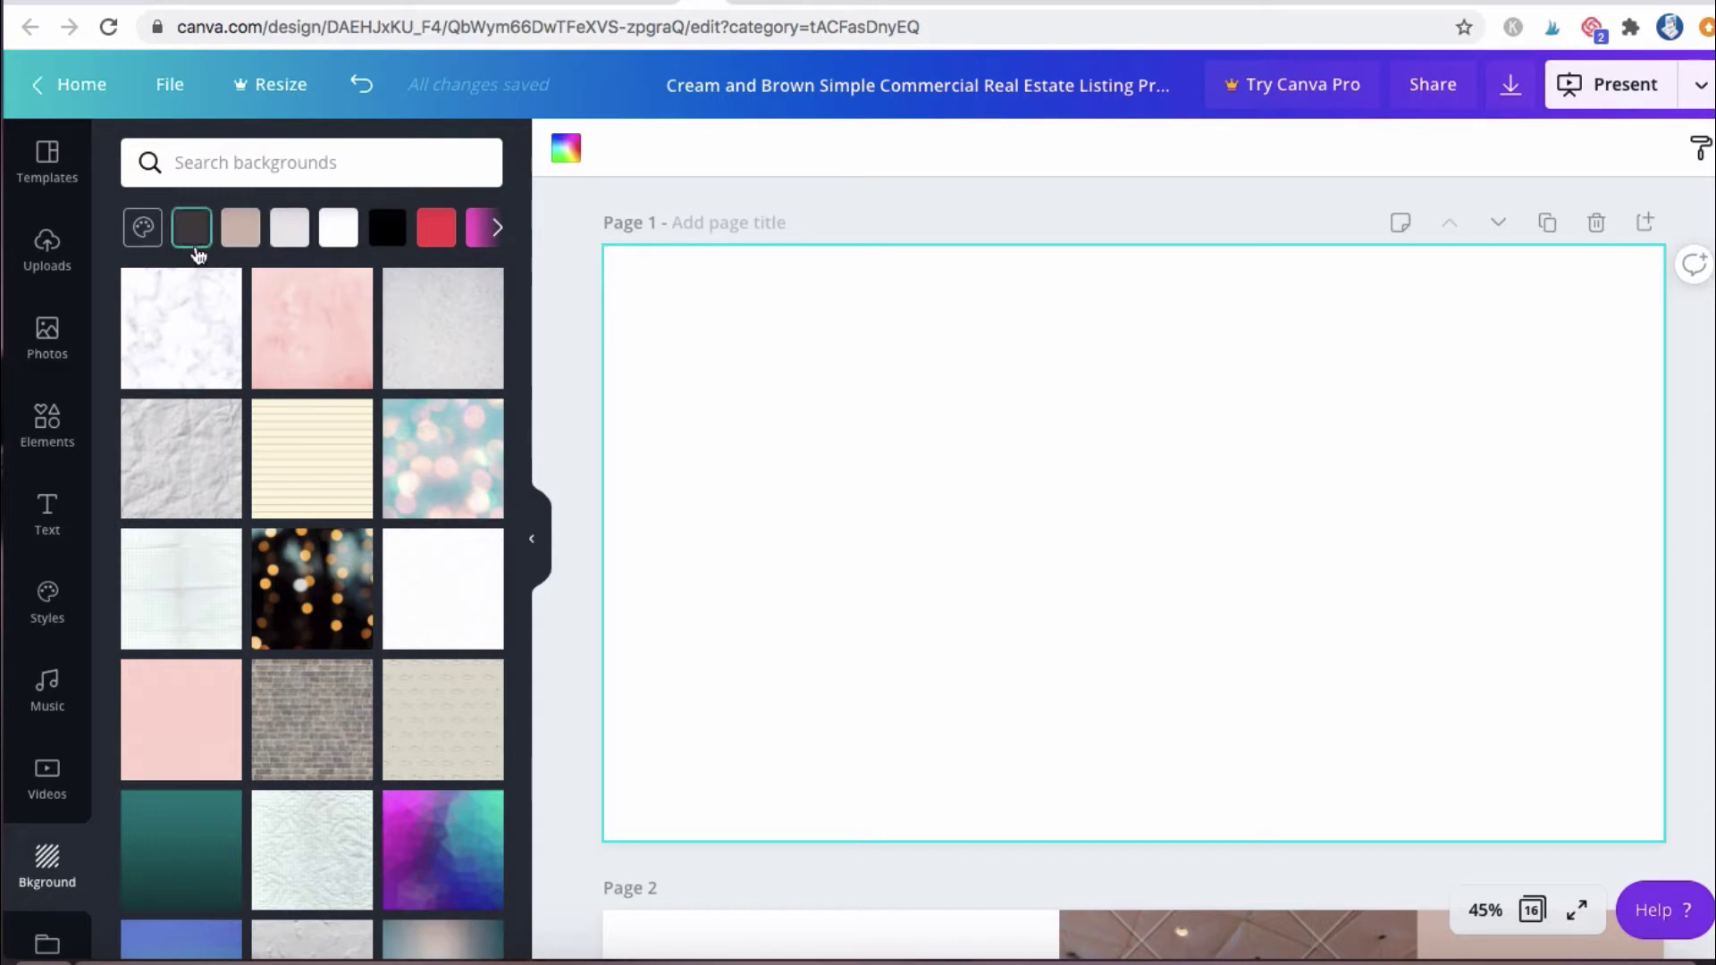
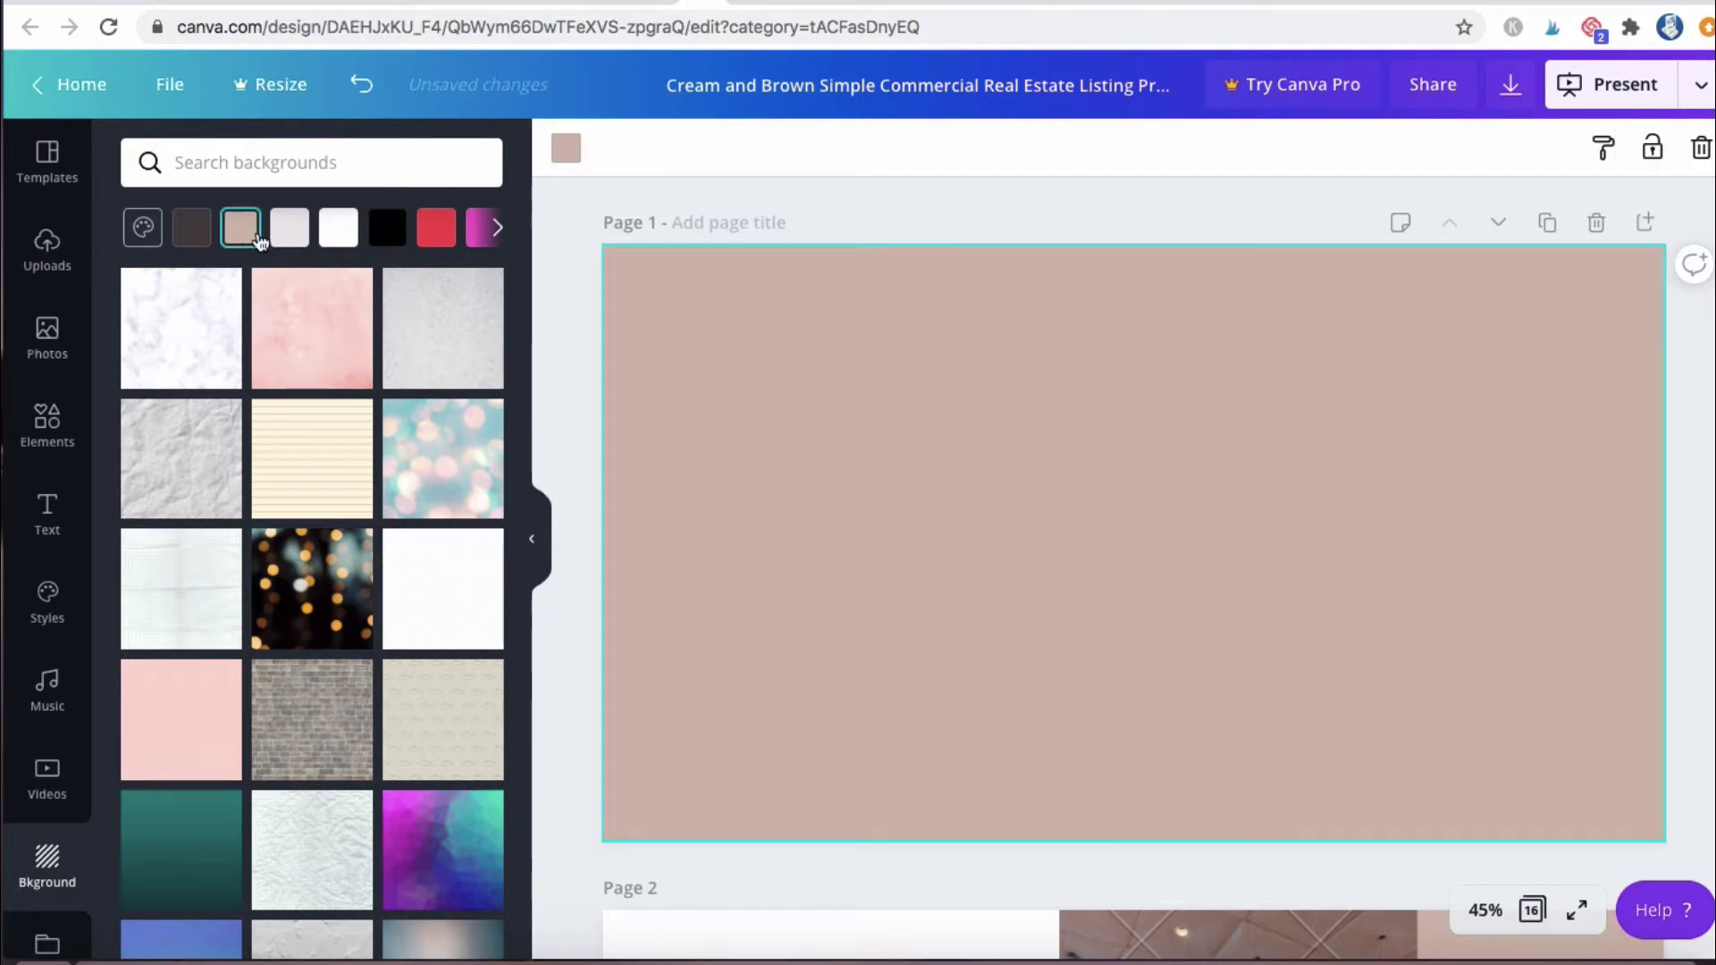
scroll(700, 406, "down", 5)
scroll(699, 409, "down", 2)
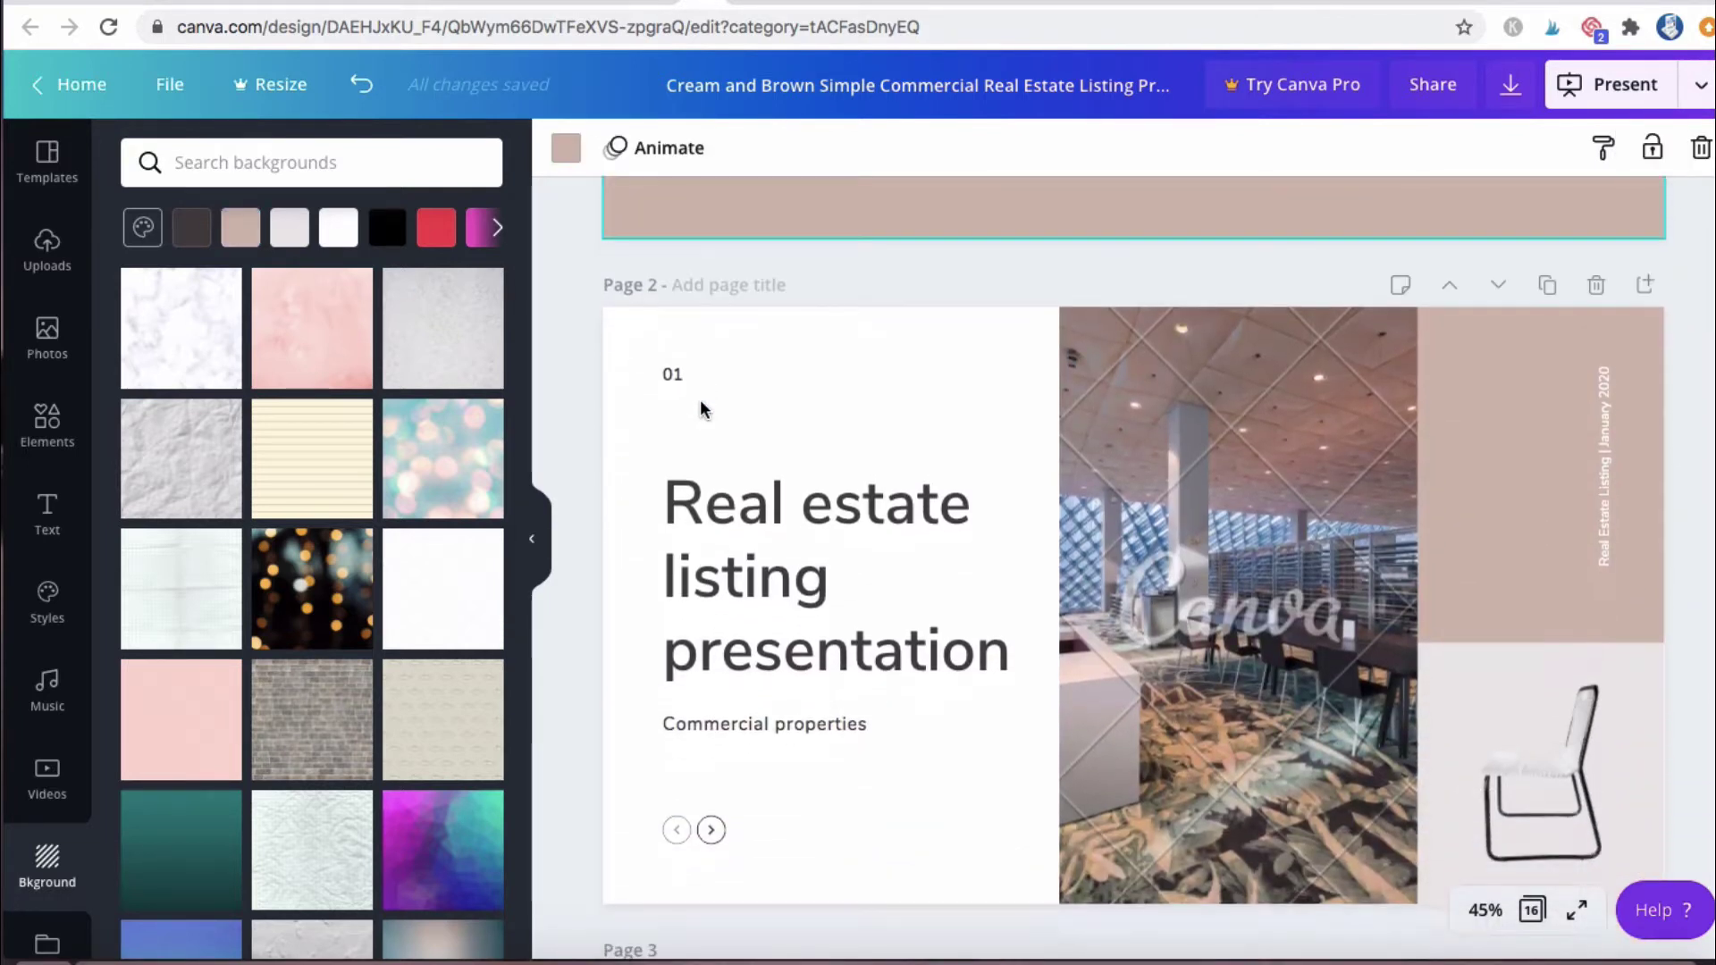
scroll(1483, 511, "down", 7)
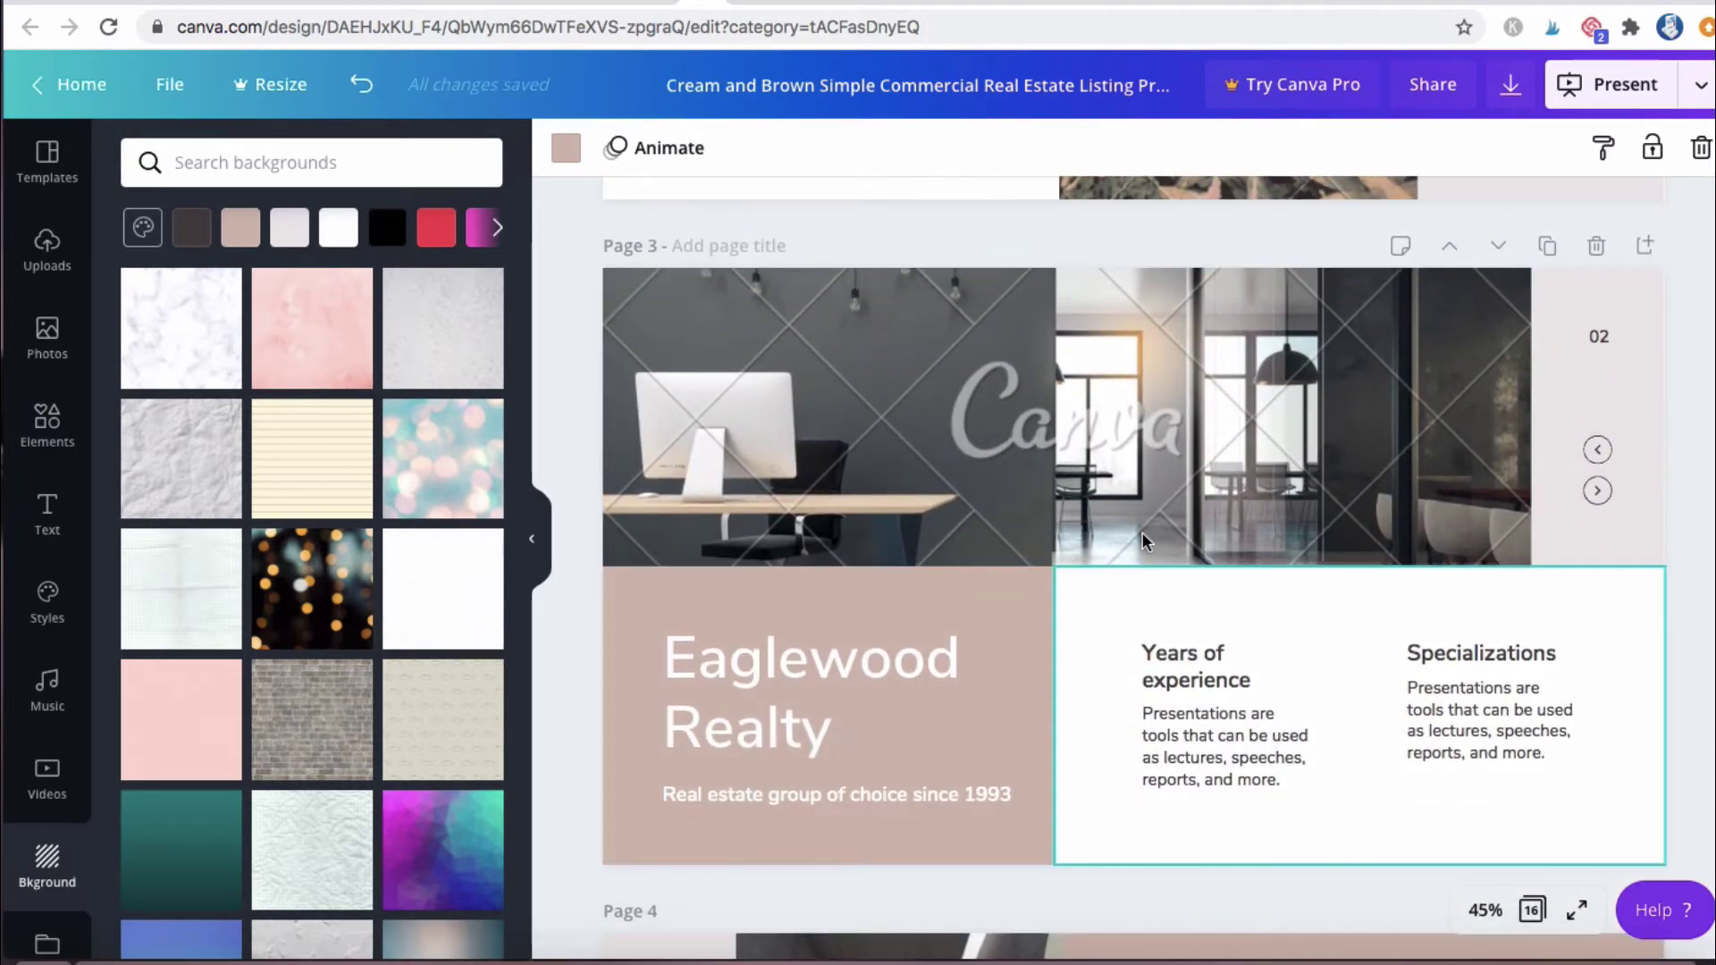
scroll(1142, 533, "up", 12)
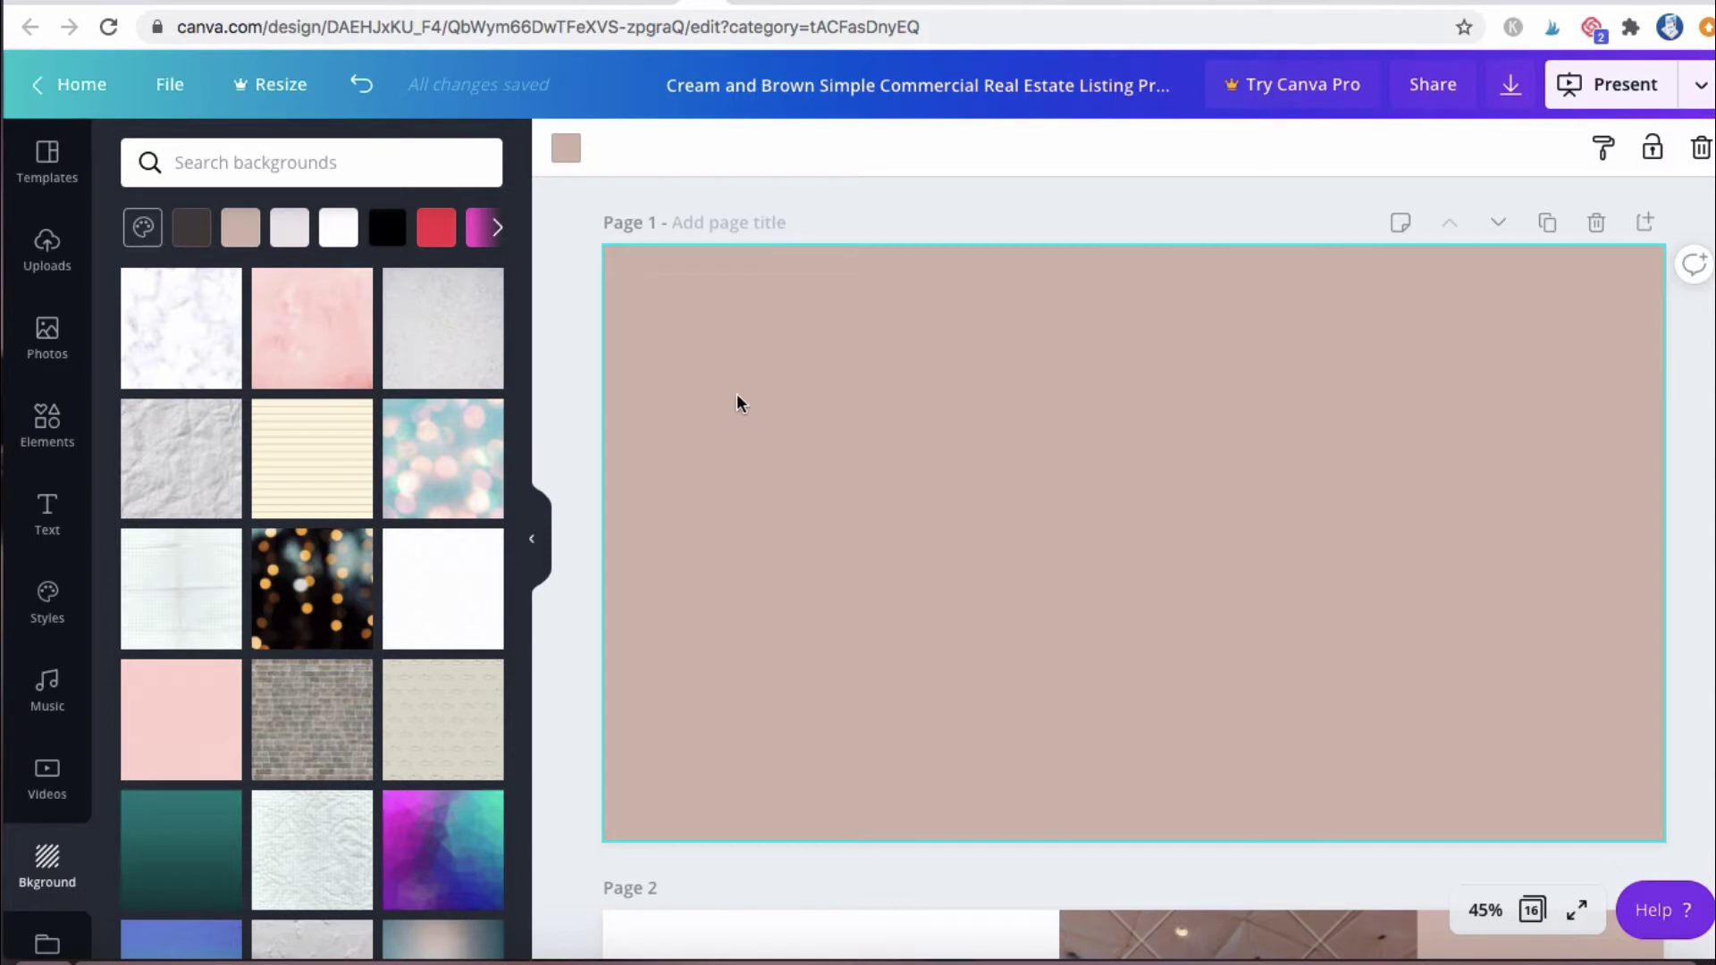
- Make Page 1's background the slate blue-grey photo colour (#798599) and bring up a custom colour
left_click(572, 158)
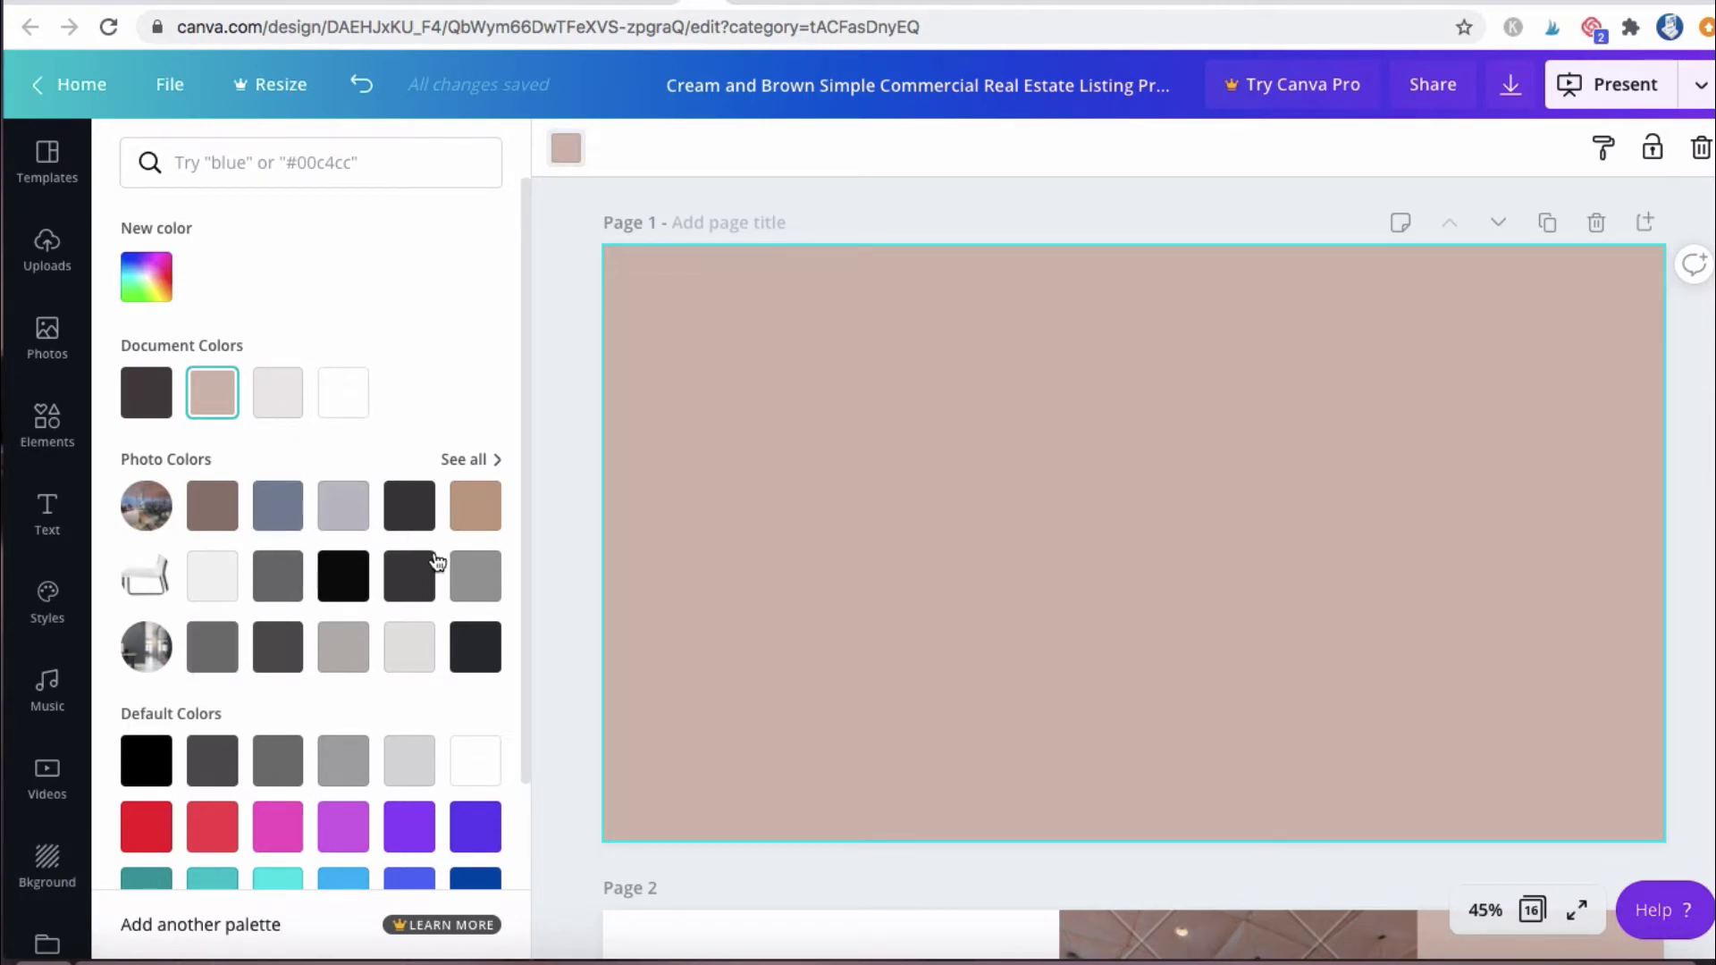
left_click(278, 510)
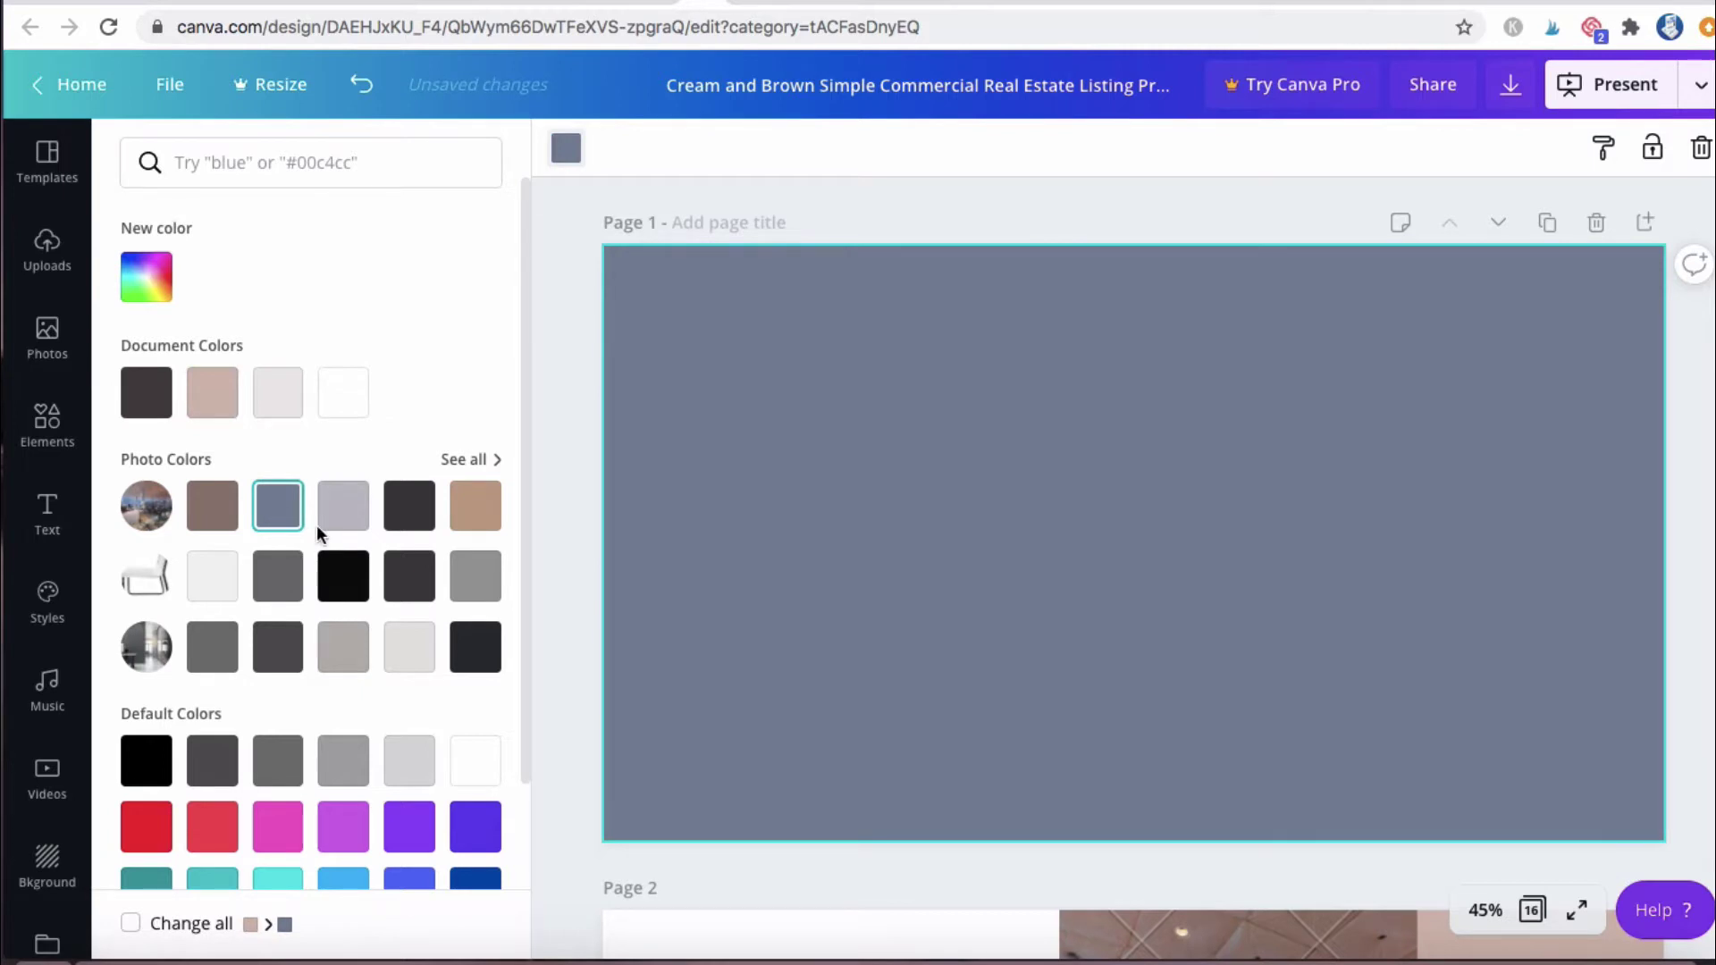
scroll(307, 550, "down", 3)
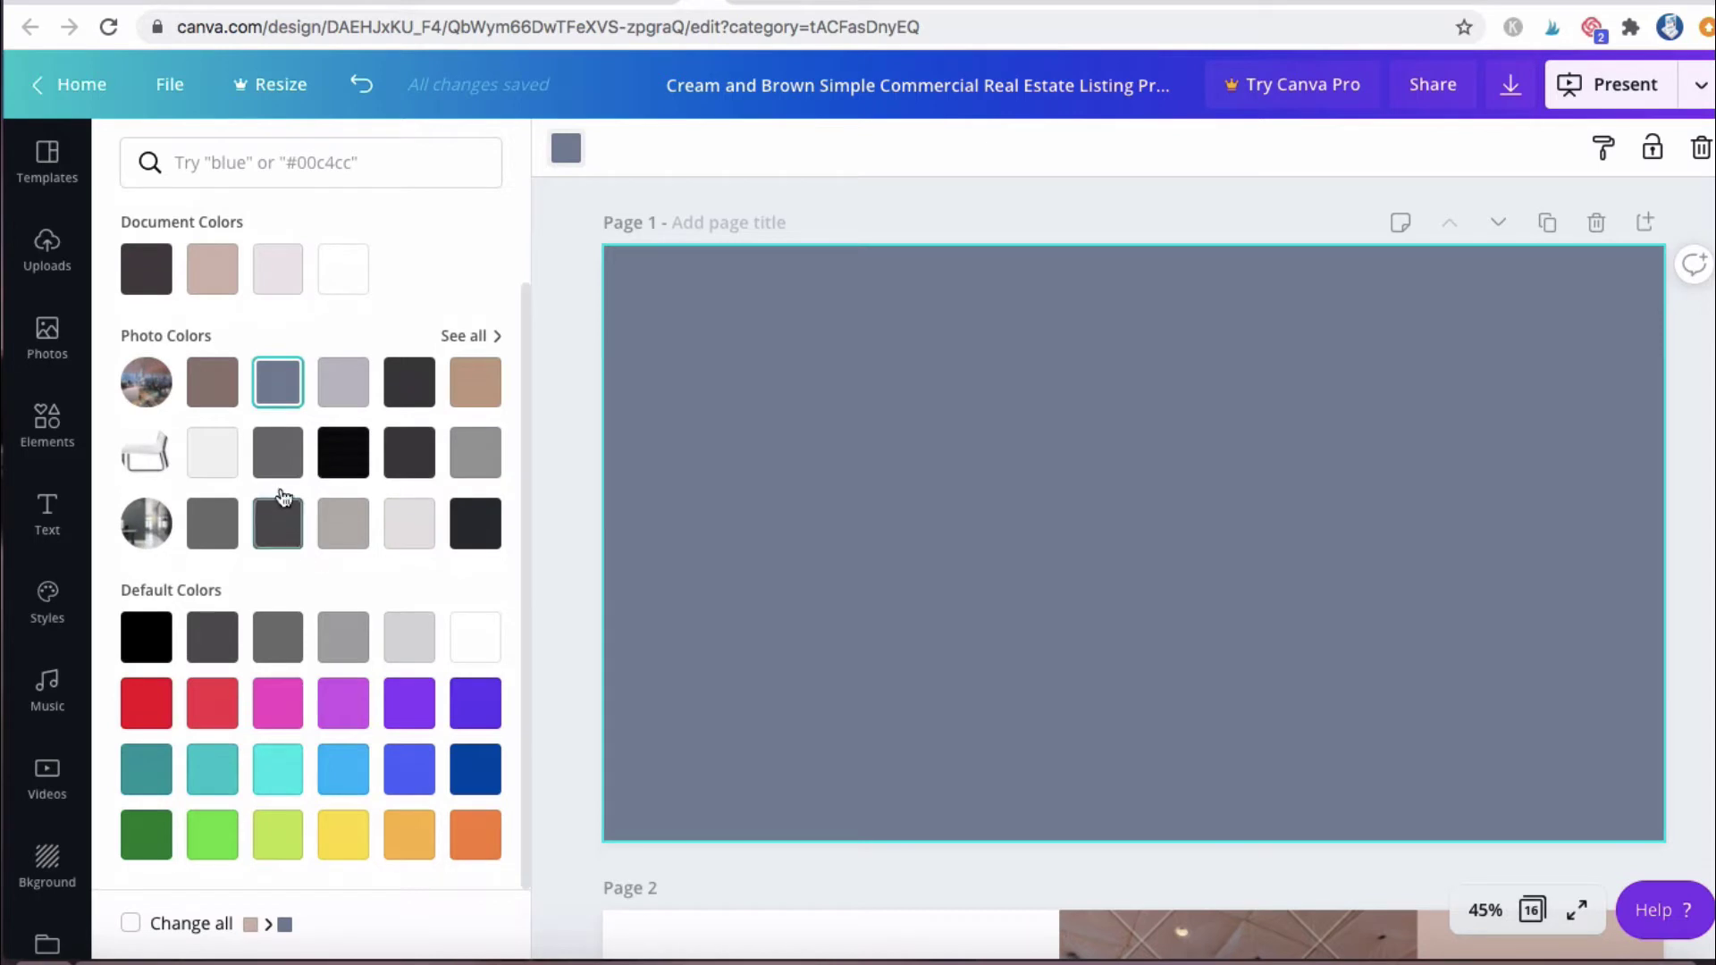
scroll(266, 350, "up", 3)
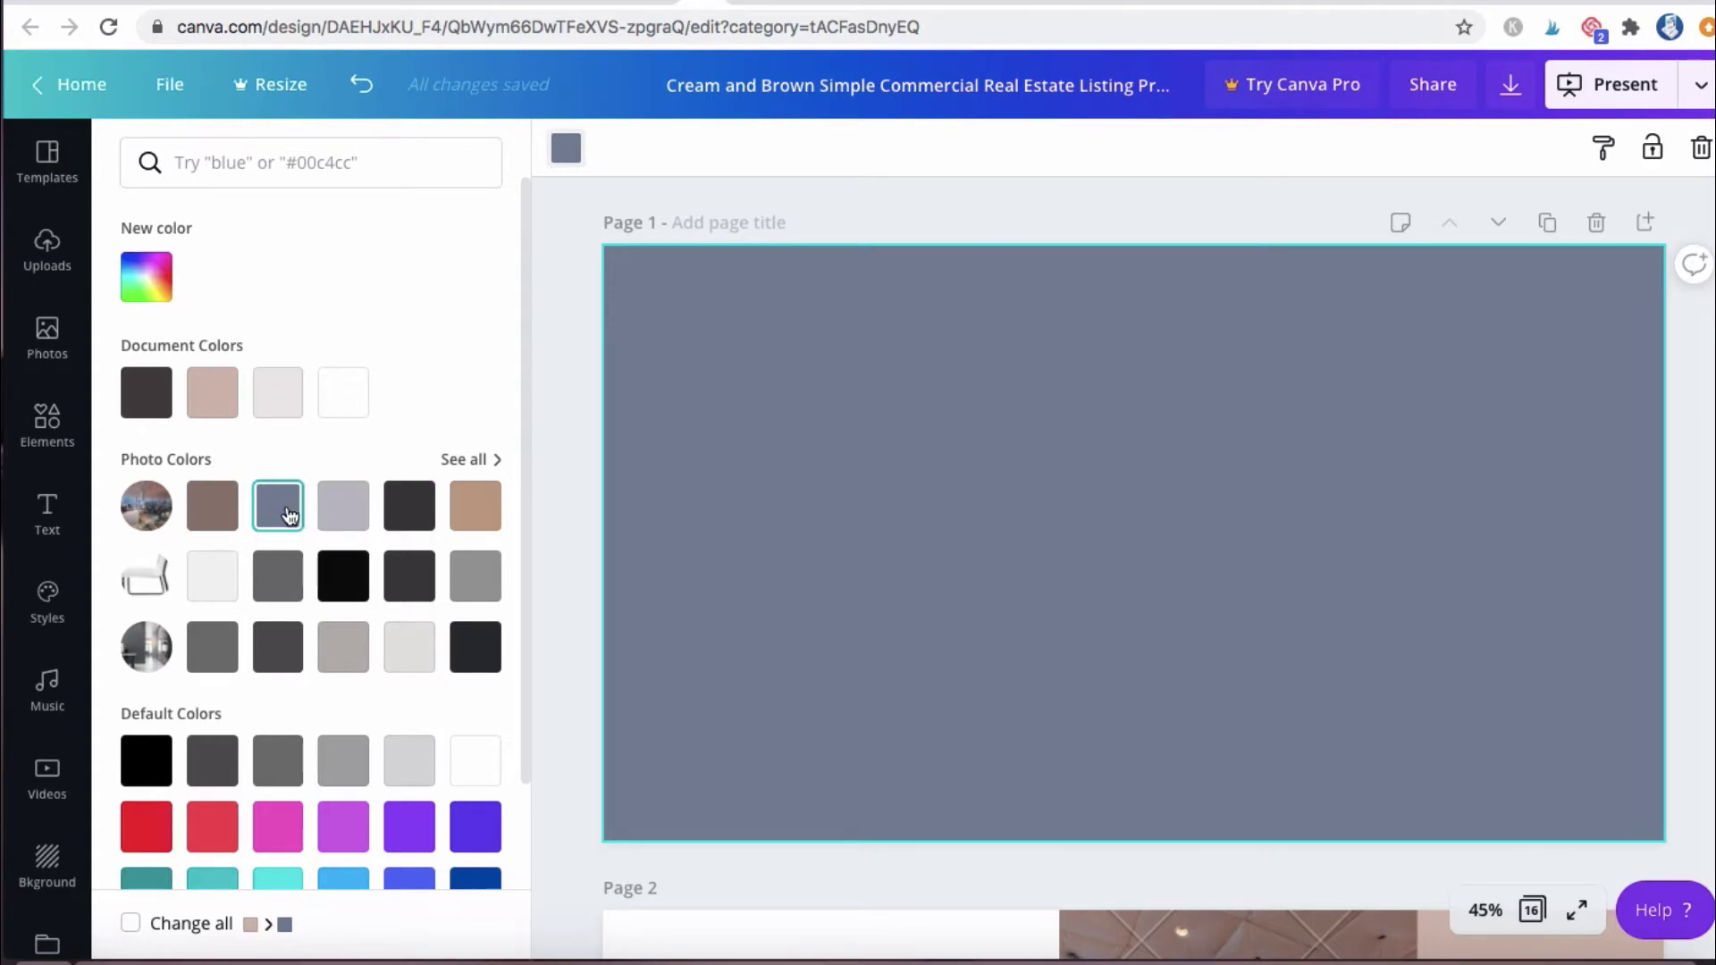
left_click(154, 286)
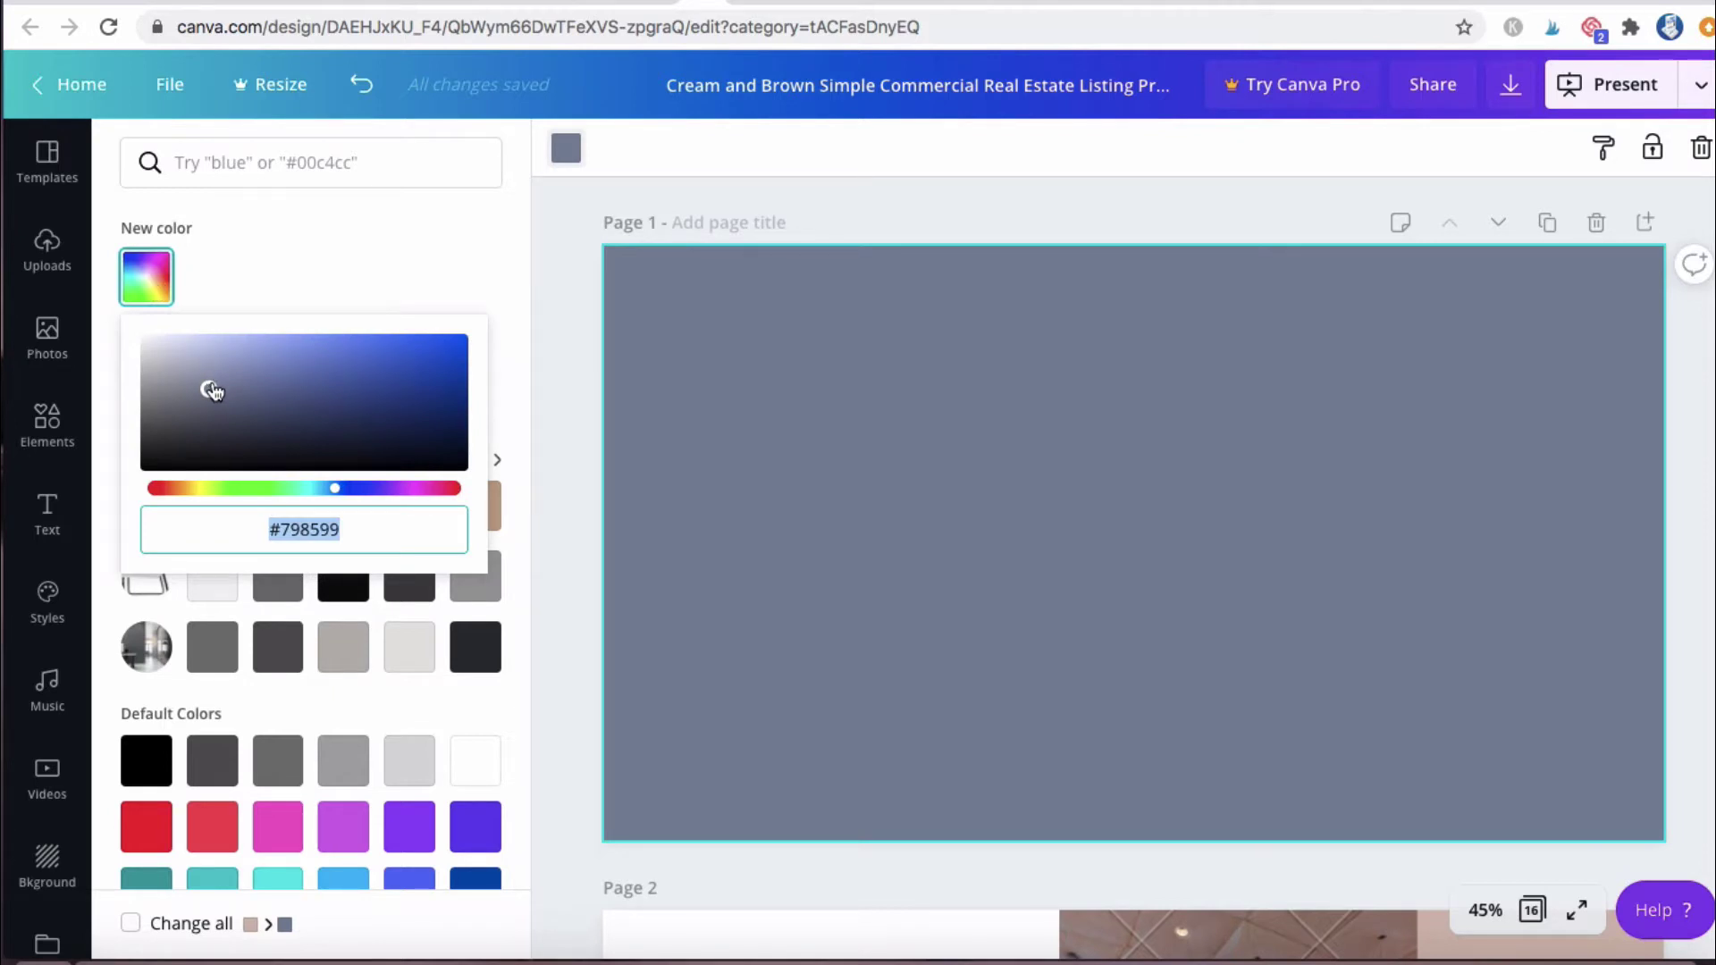
- Enter hex EDDCD4 for a pale blush-pink background, then return to the background textures
mouse_move(214, 390)
left_mouse_down()
mouse_move(257, 383)
mouse_move(238, 345)
mouse_move(262, 419)
mouse_move(352, 398)
mouse_move(268, 348)
mouse_move(165, 411)
mouse_move(238, 372)
mouse_move(254, 401)
mouse_move(242, 384)
left_mouse_up()
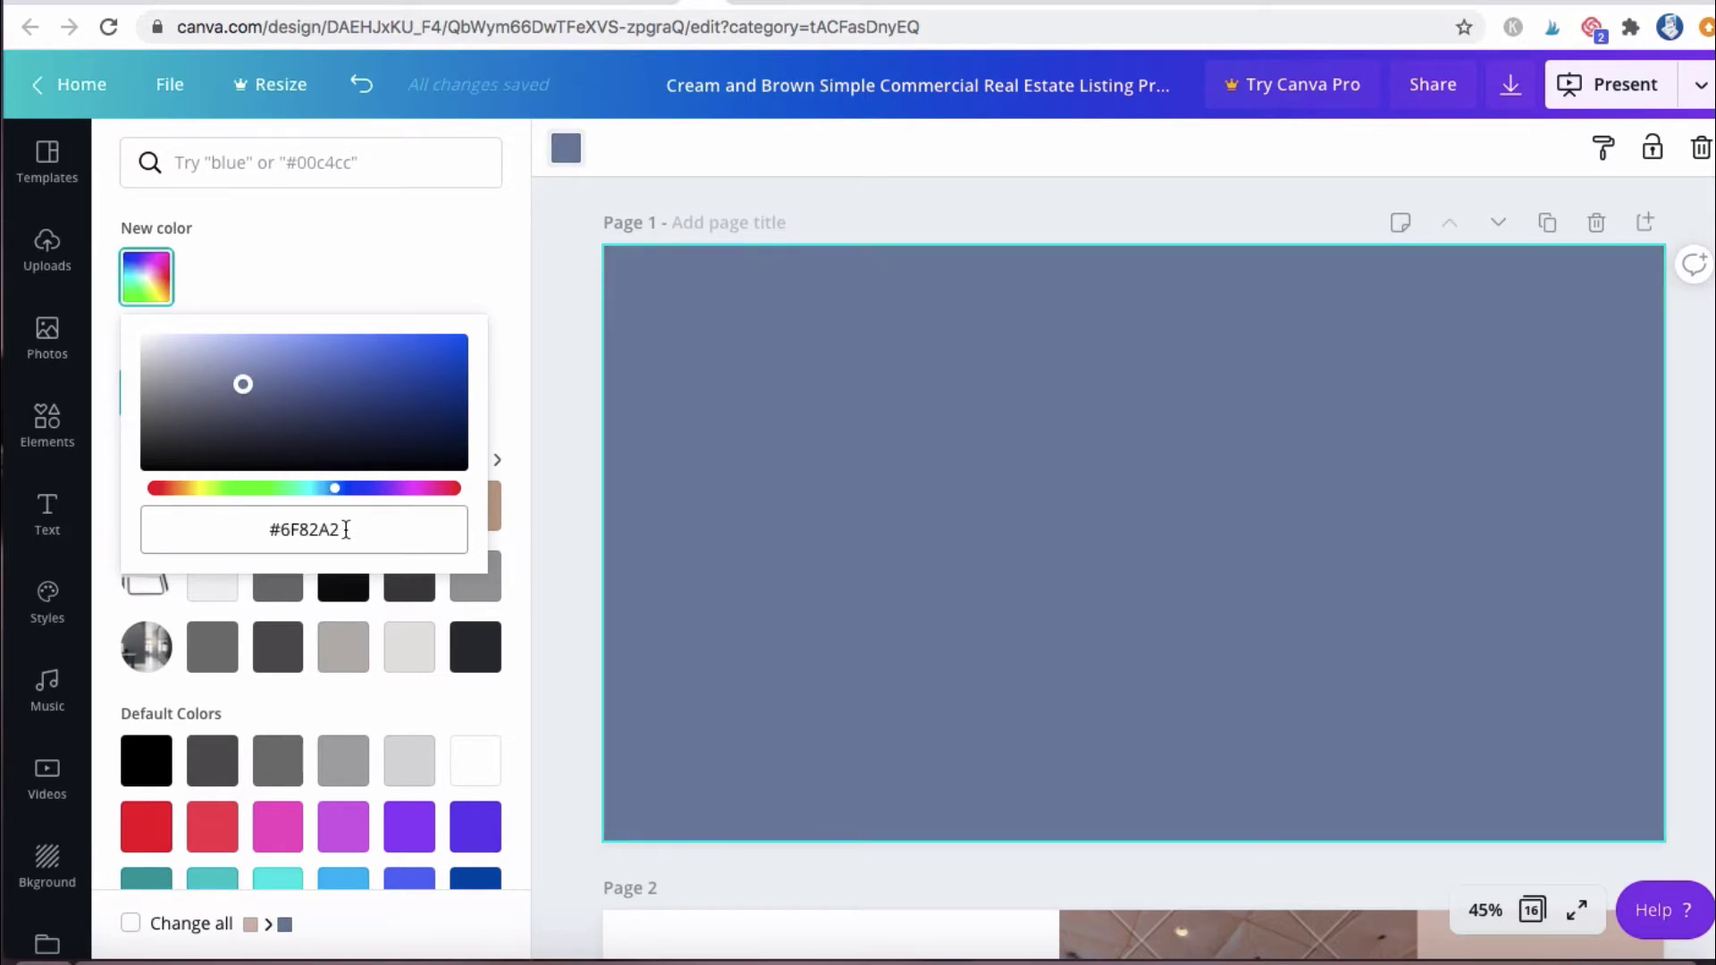
left_click(346, 529)
left_click_drag(353, 529, 290, 527)
key("BackSpace")
key("BackSpace")
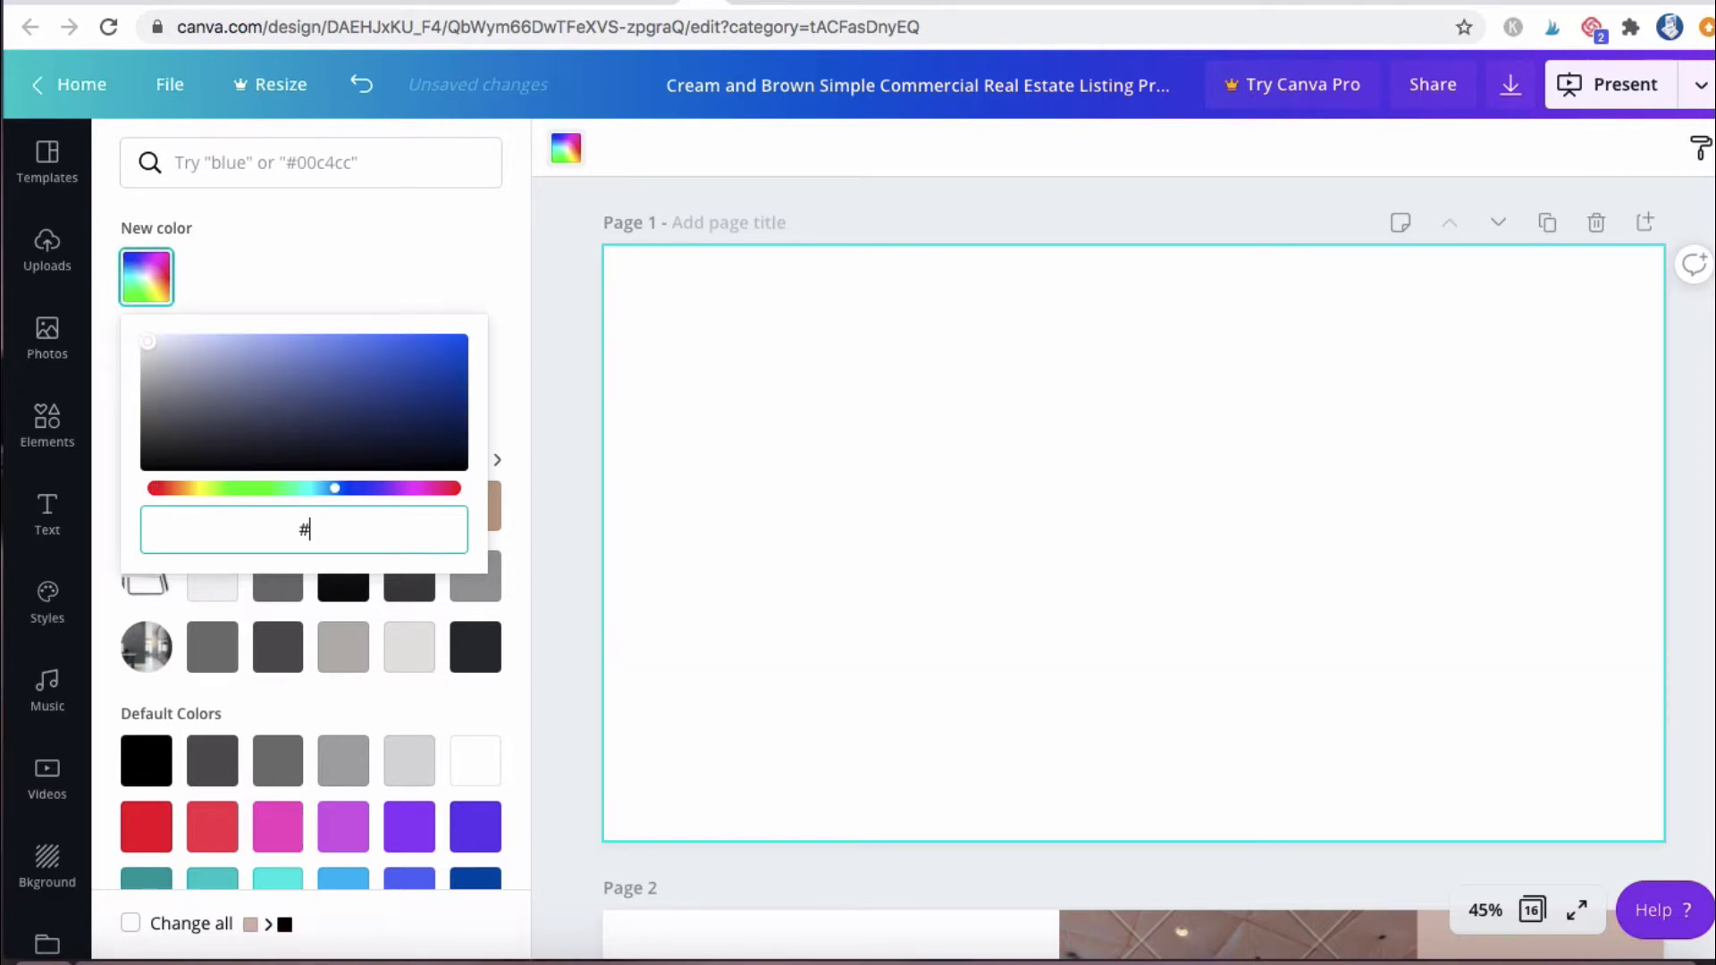
type("EEEEEE")
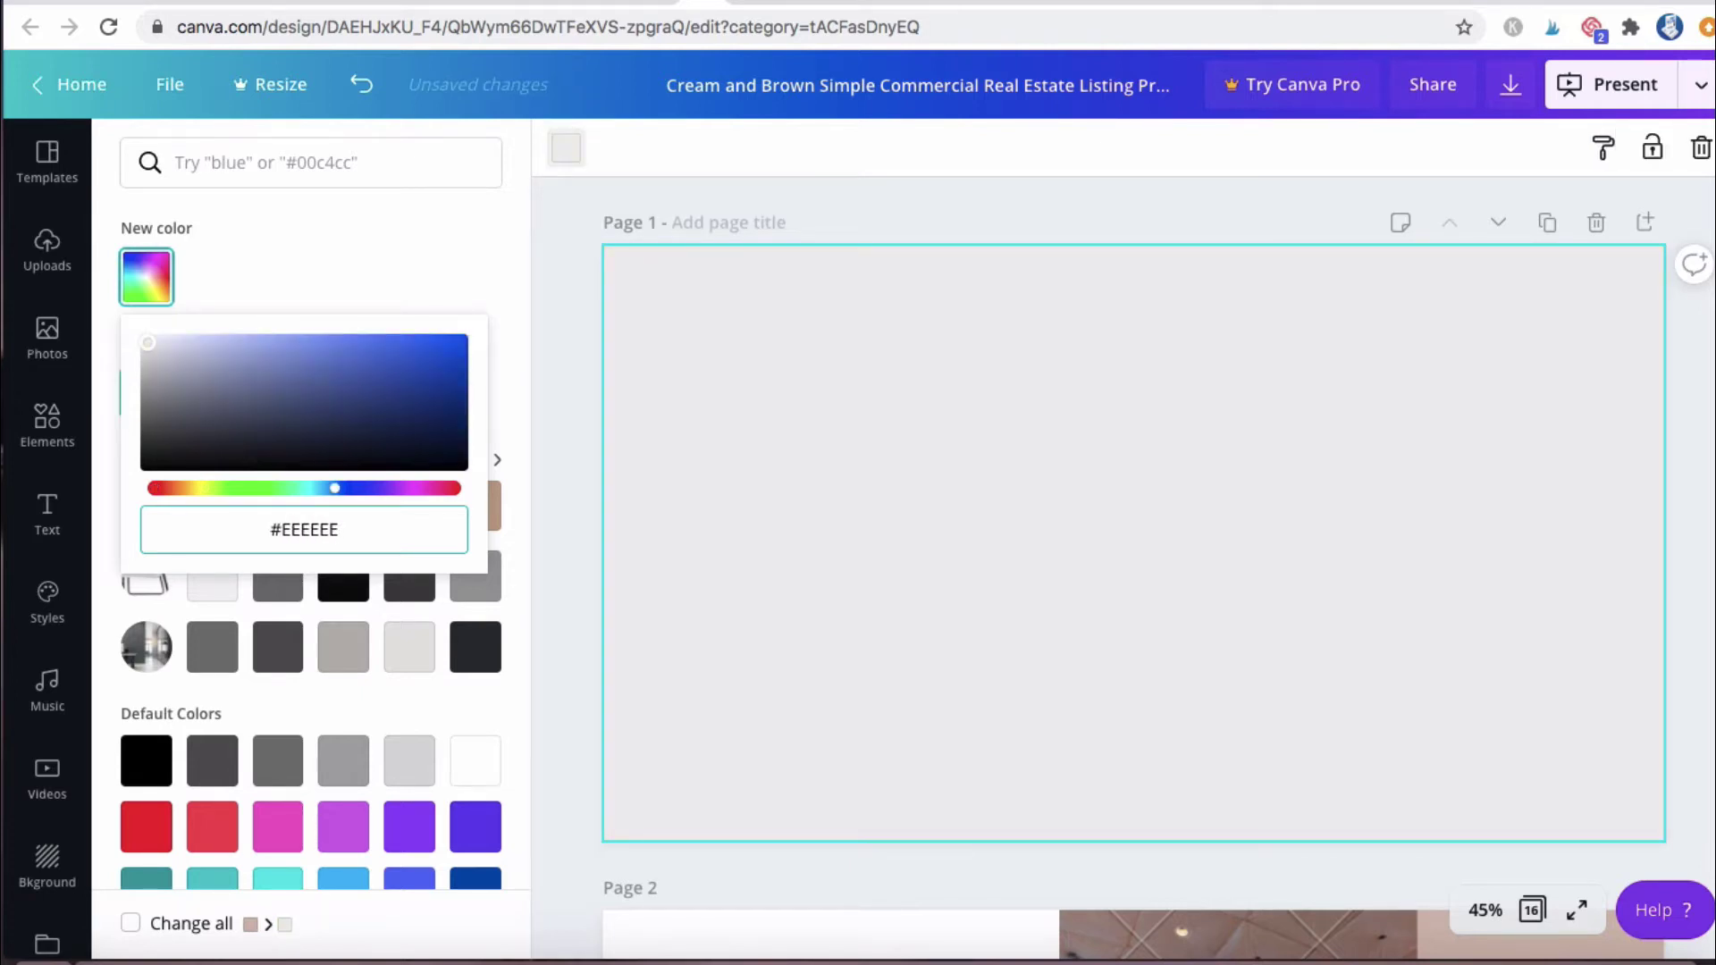
key("BackSpace")
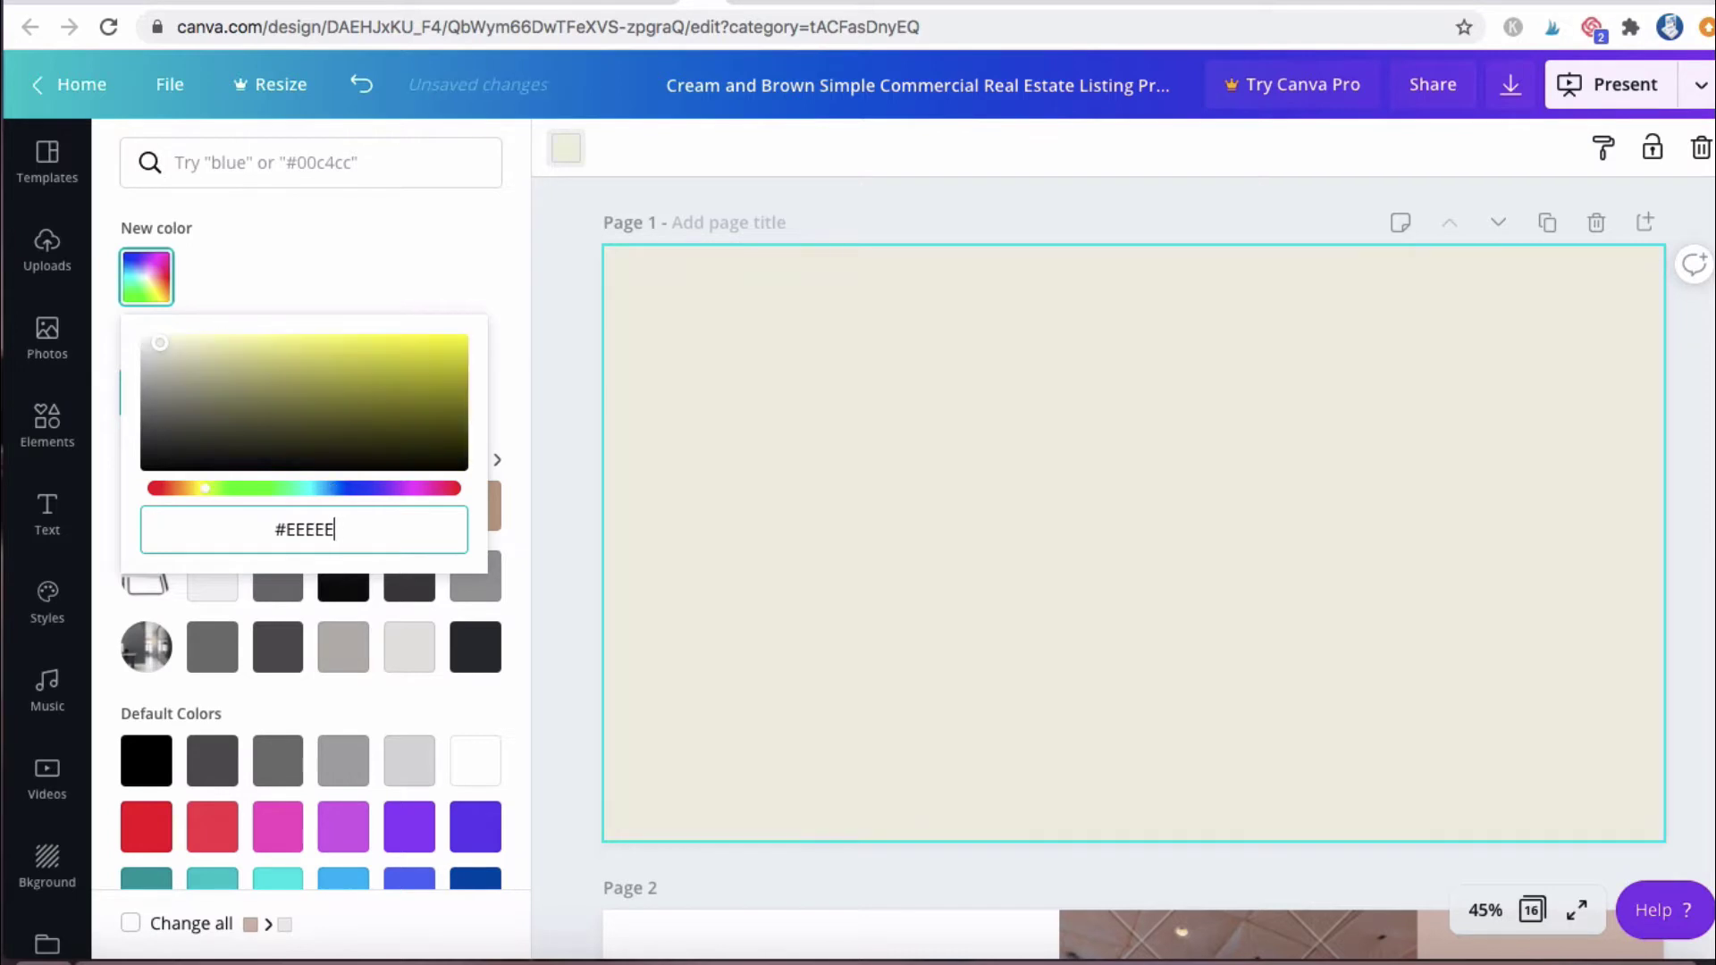
type("E")
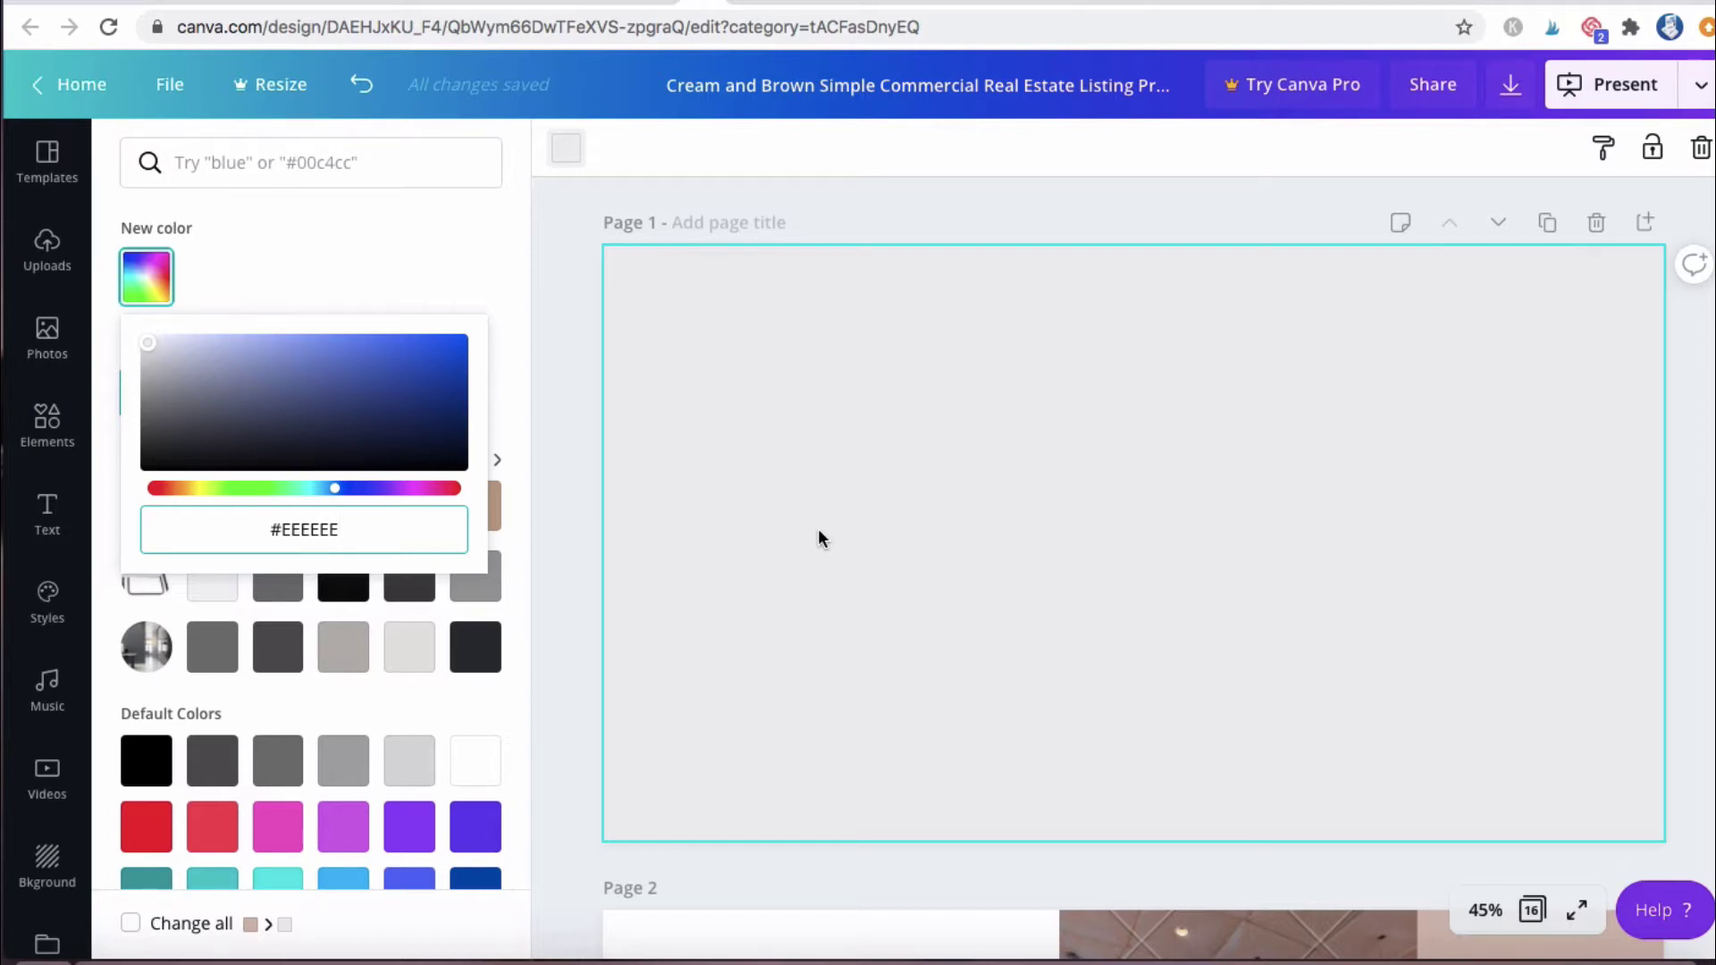
key("BackSpace")
key("BackSpace")
key("BackSpace")
key("BackSpace")
key("BackSpace")
key("BackSpace")
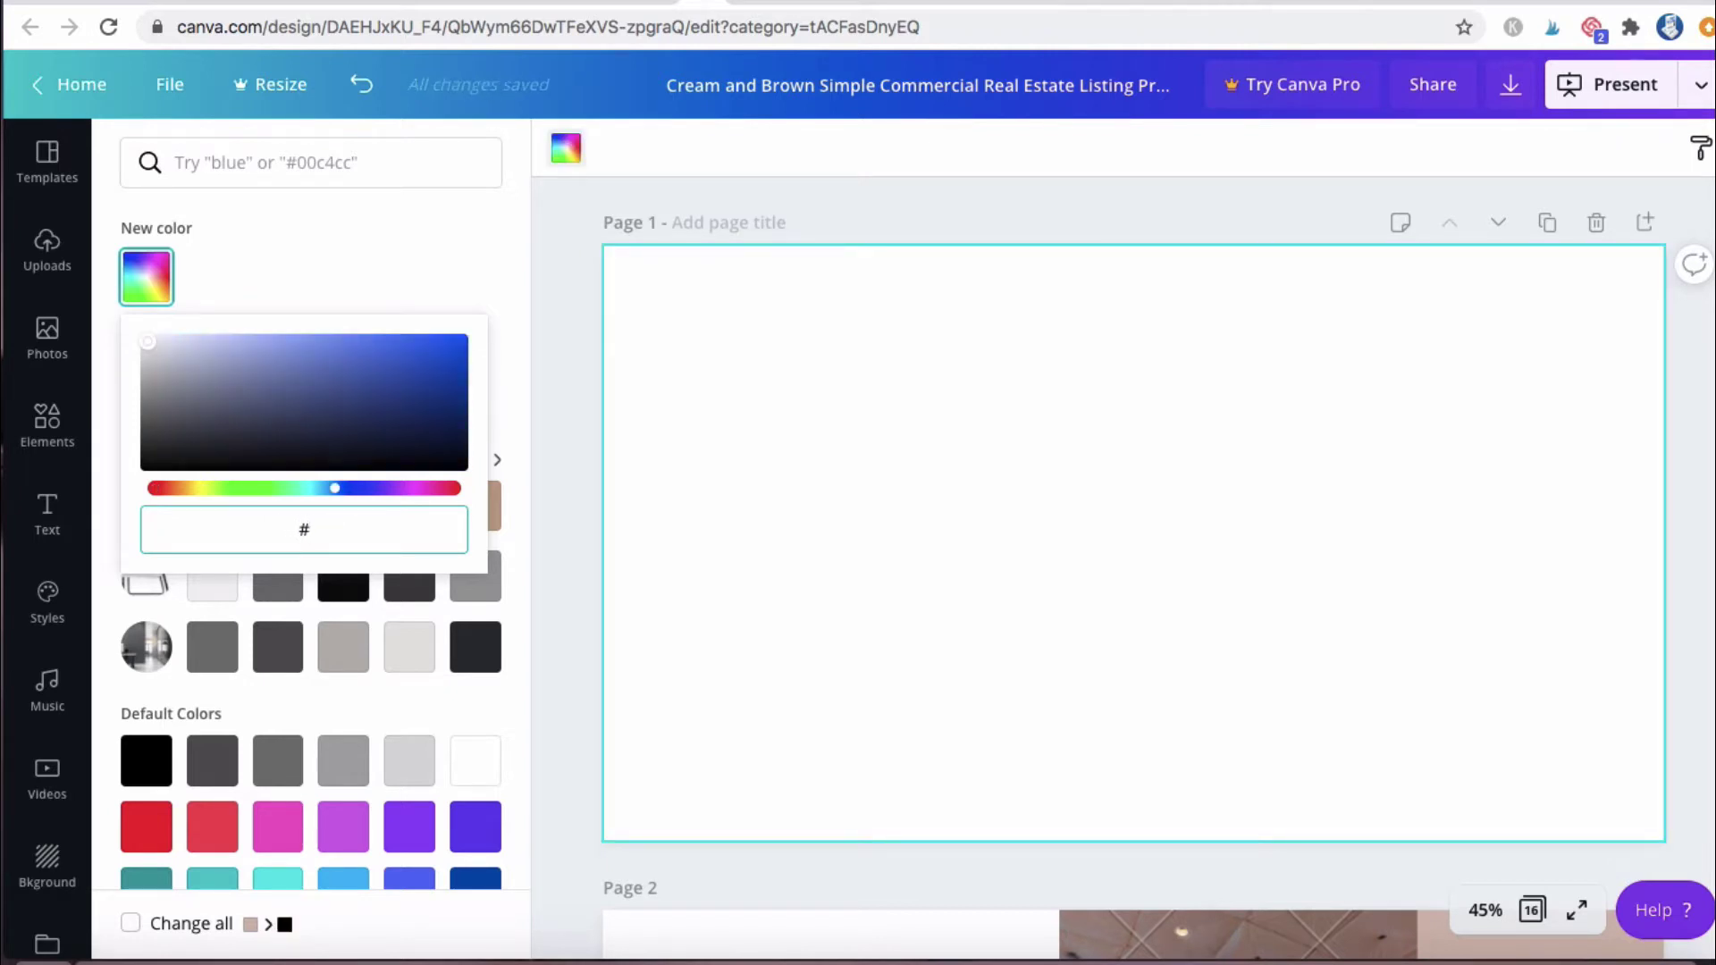
type("EDD")
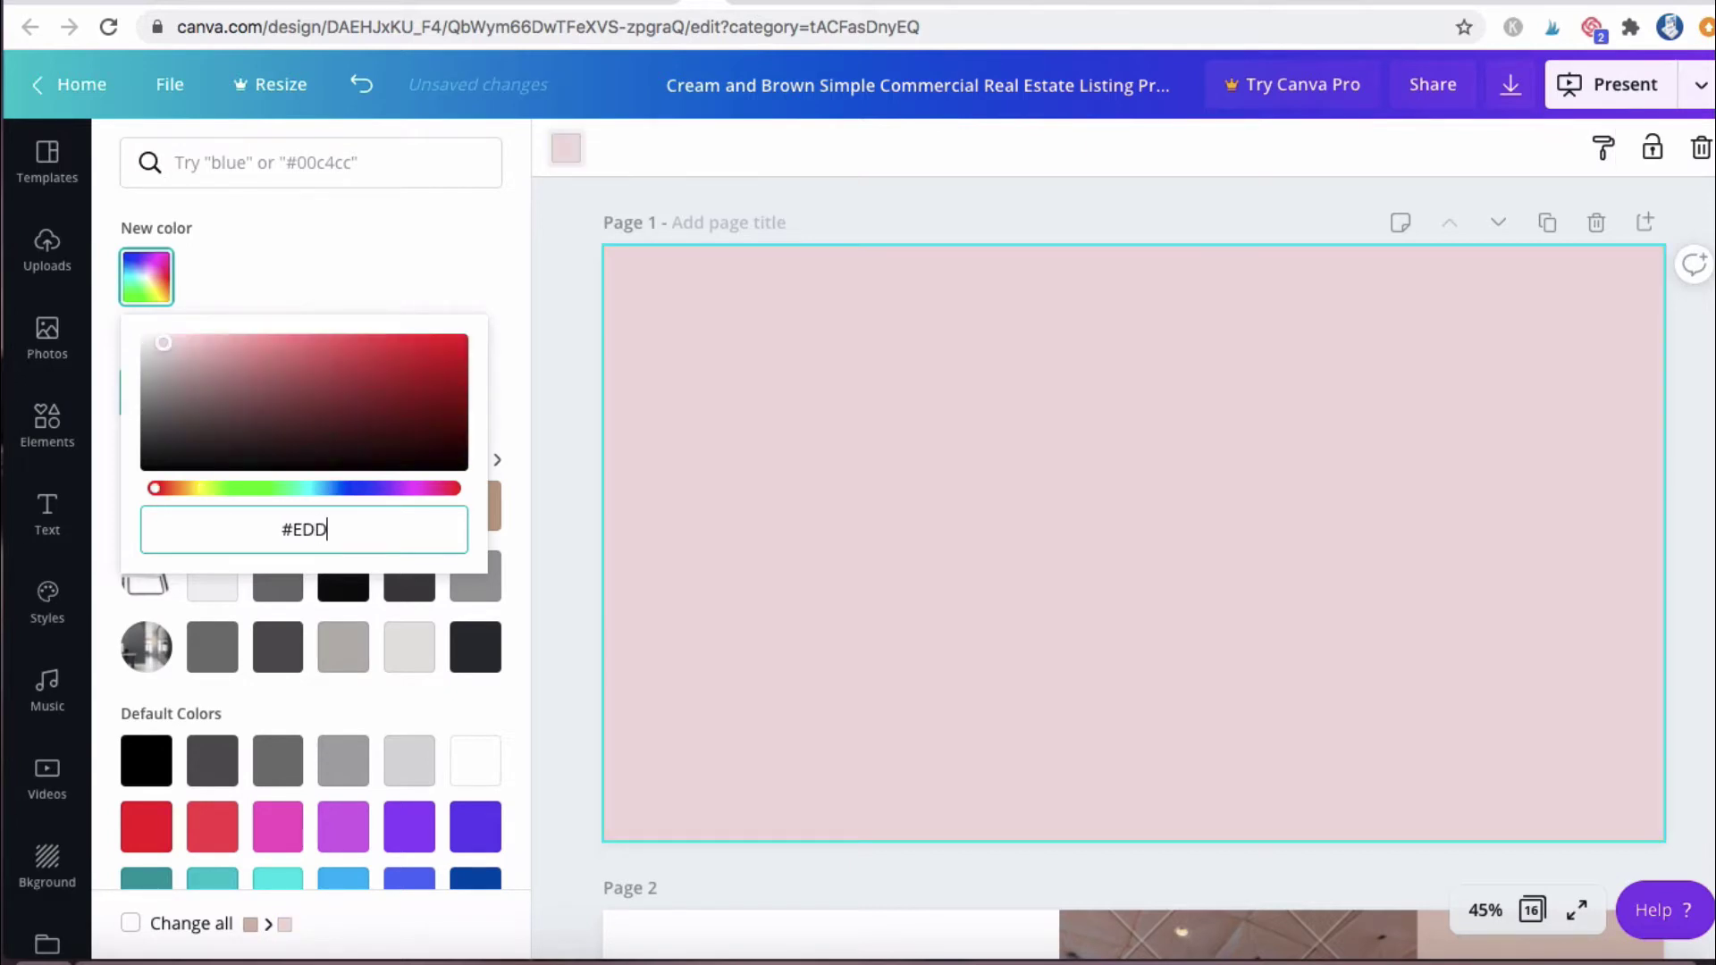
type("C")
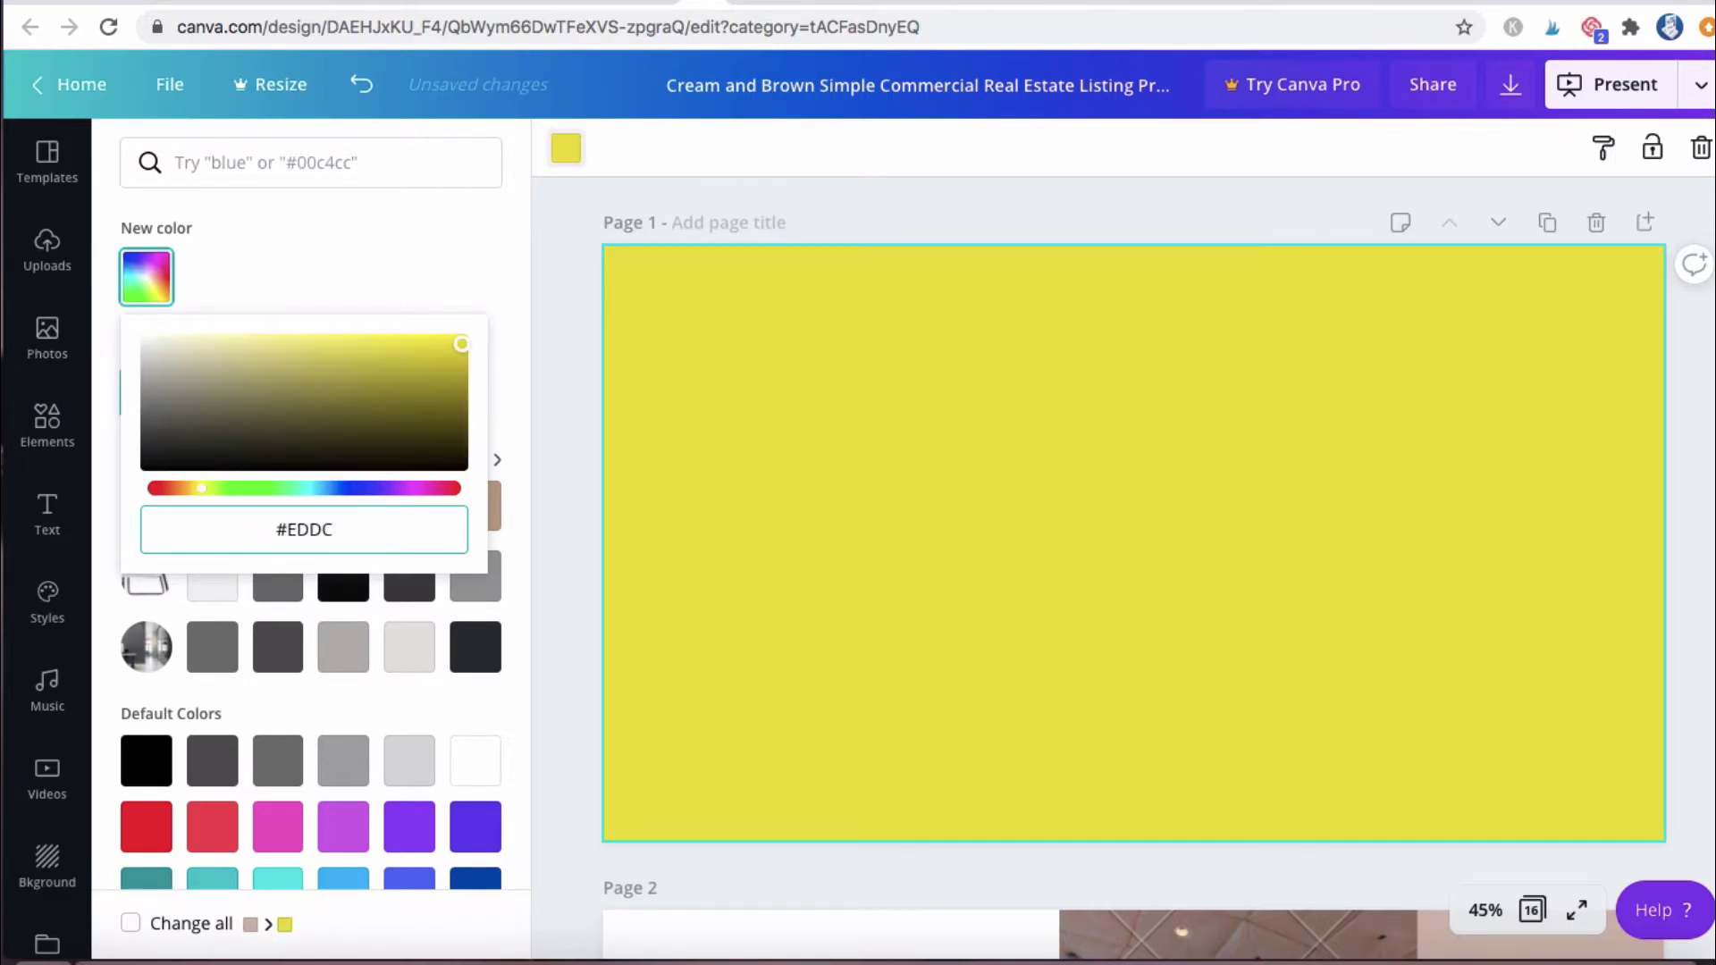
type("D4")
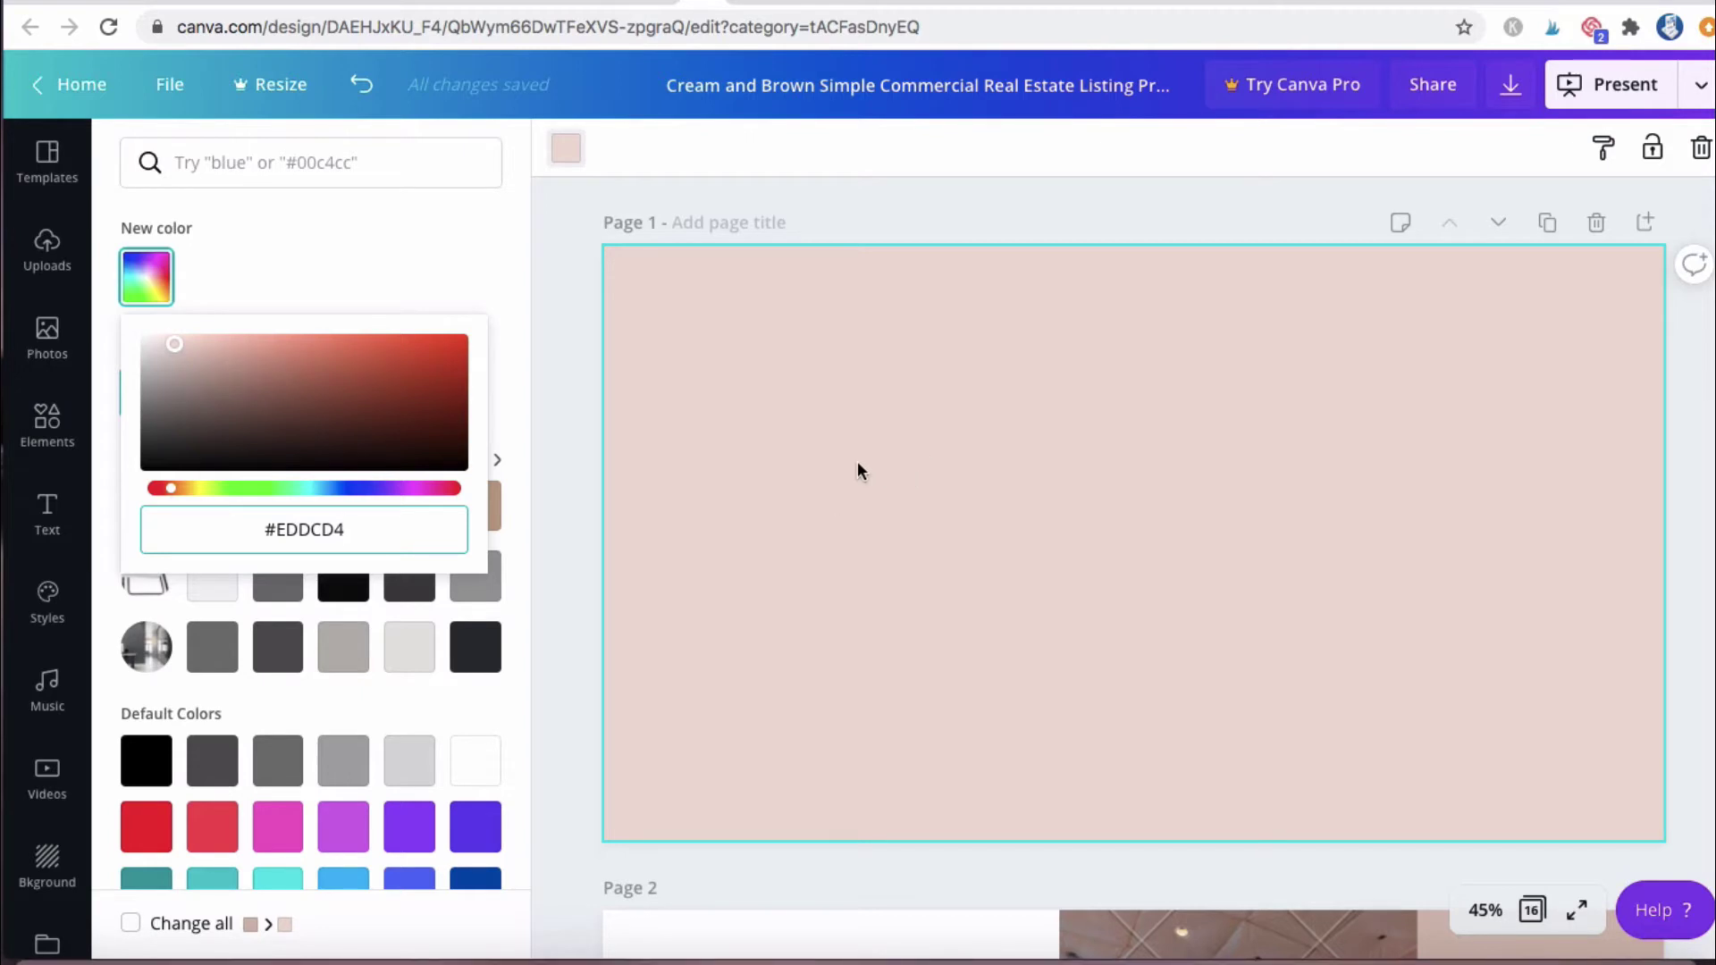
left_click(565, 382)
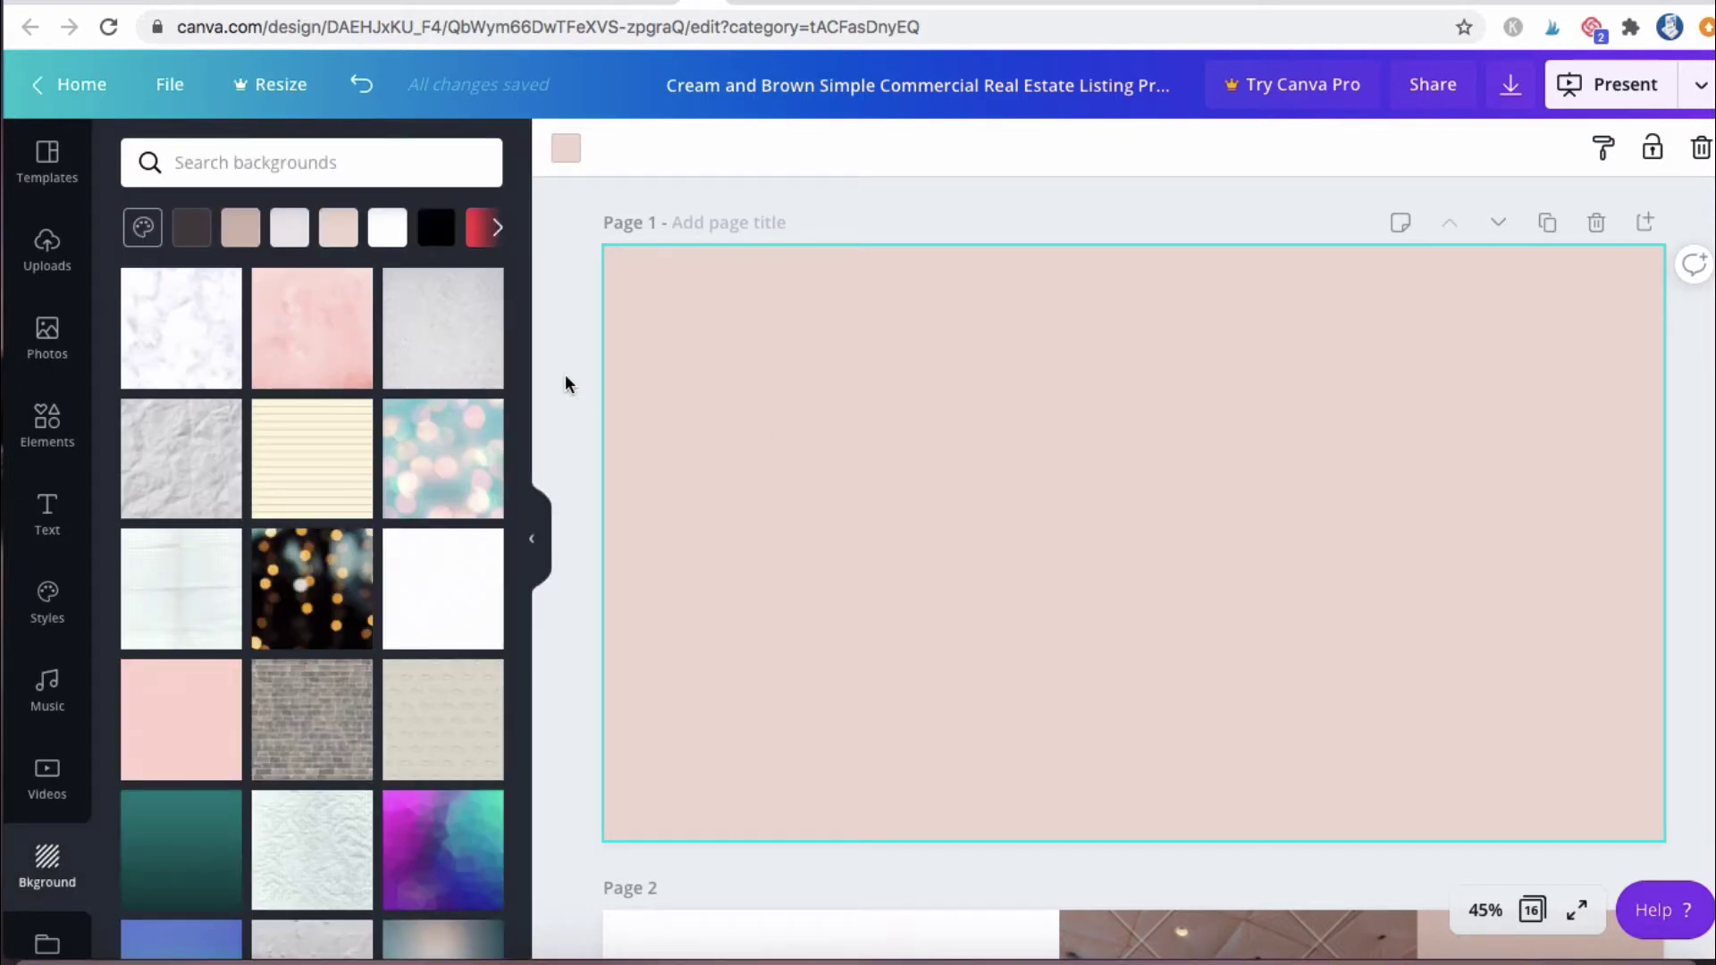
- Try pink watercolour, beige fish, pink circle, yellow dotted and pink striped backgrounds on page 1
left_click(323, 349)
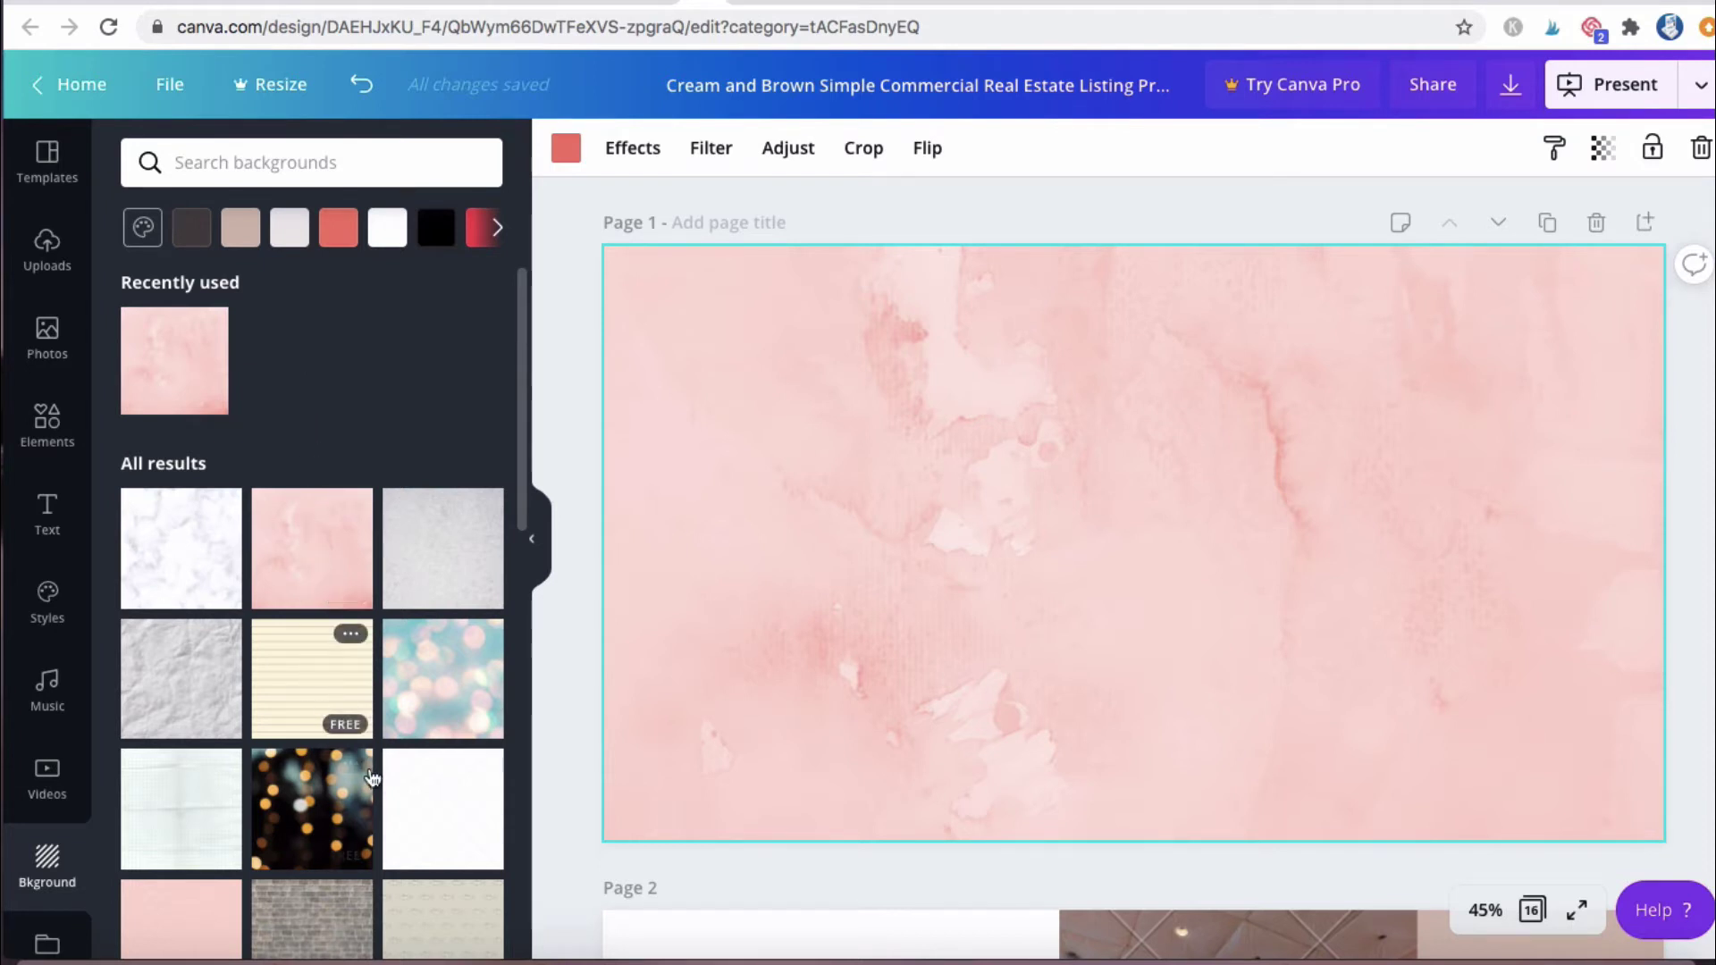
scroll(360, 827, "down", 2)
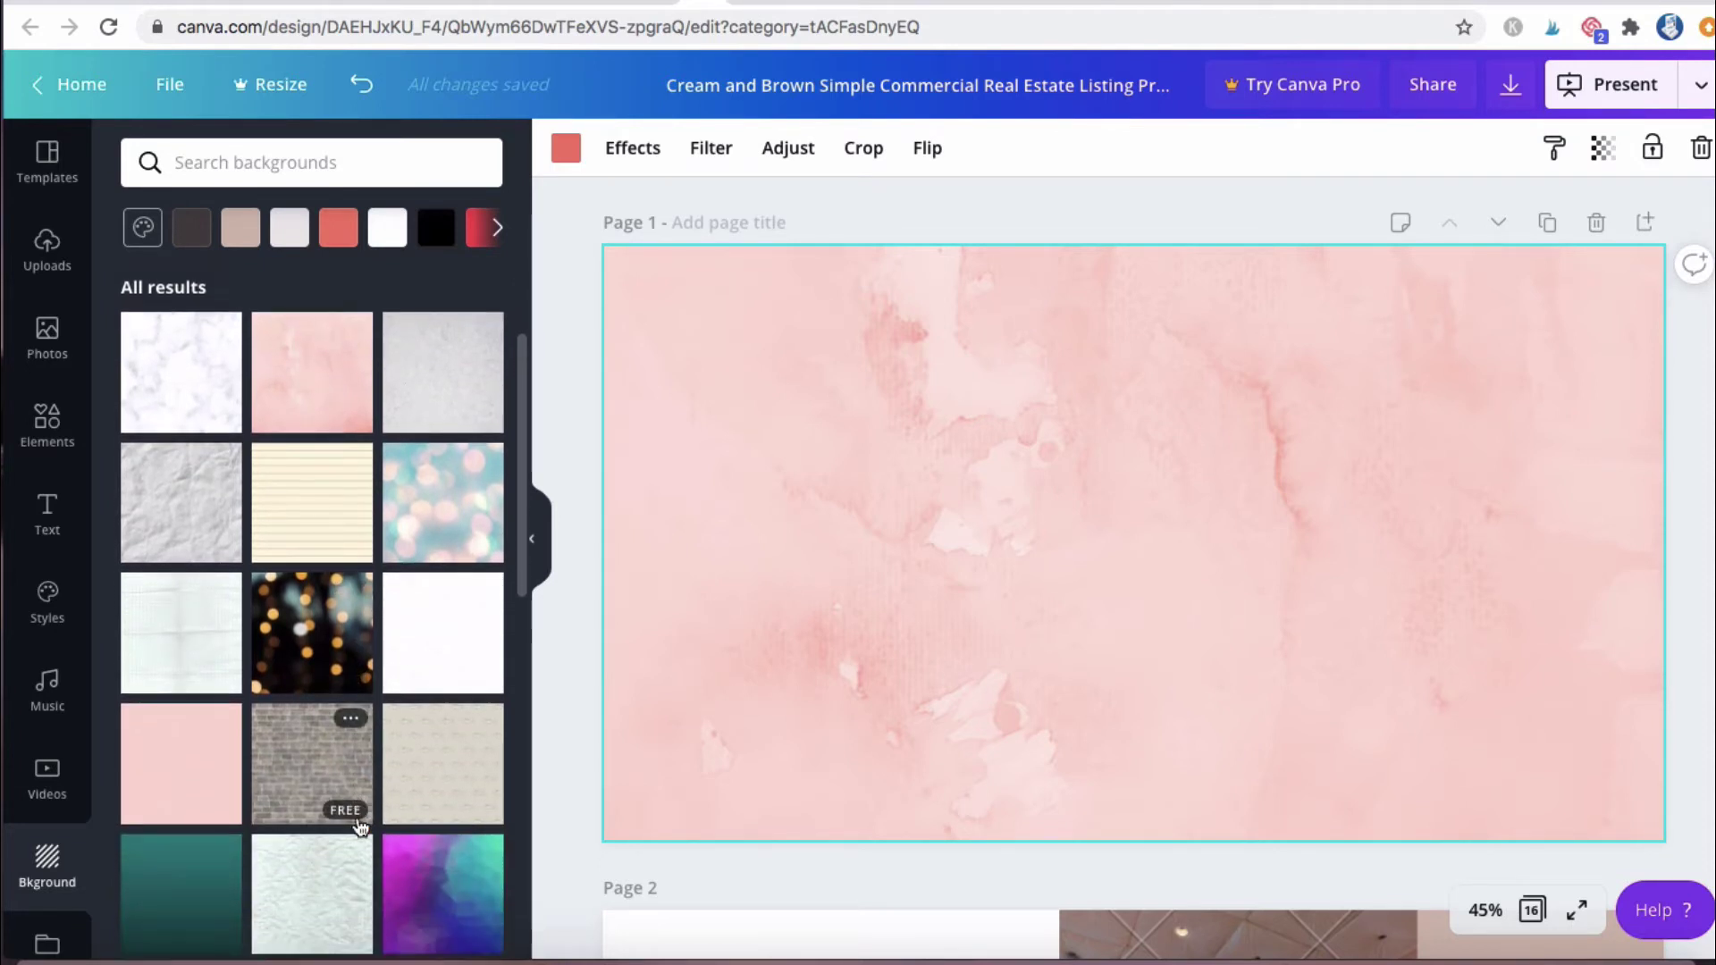
left_click(444, 764)
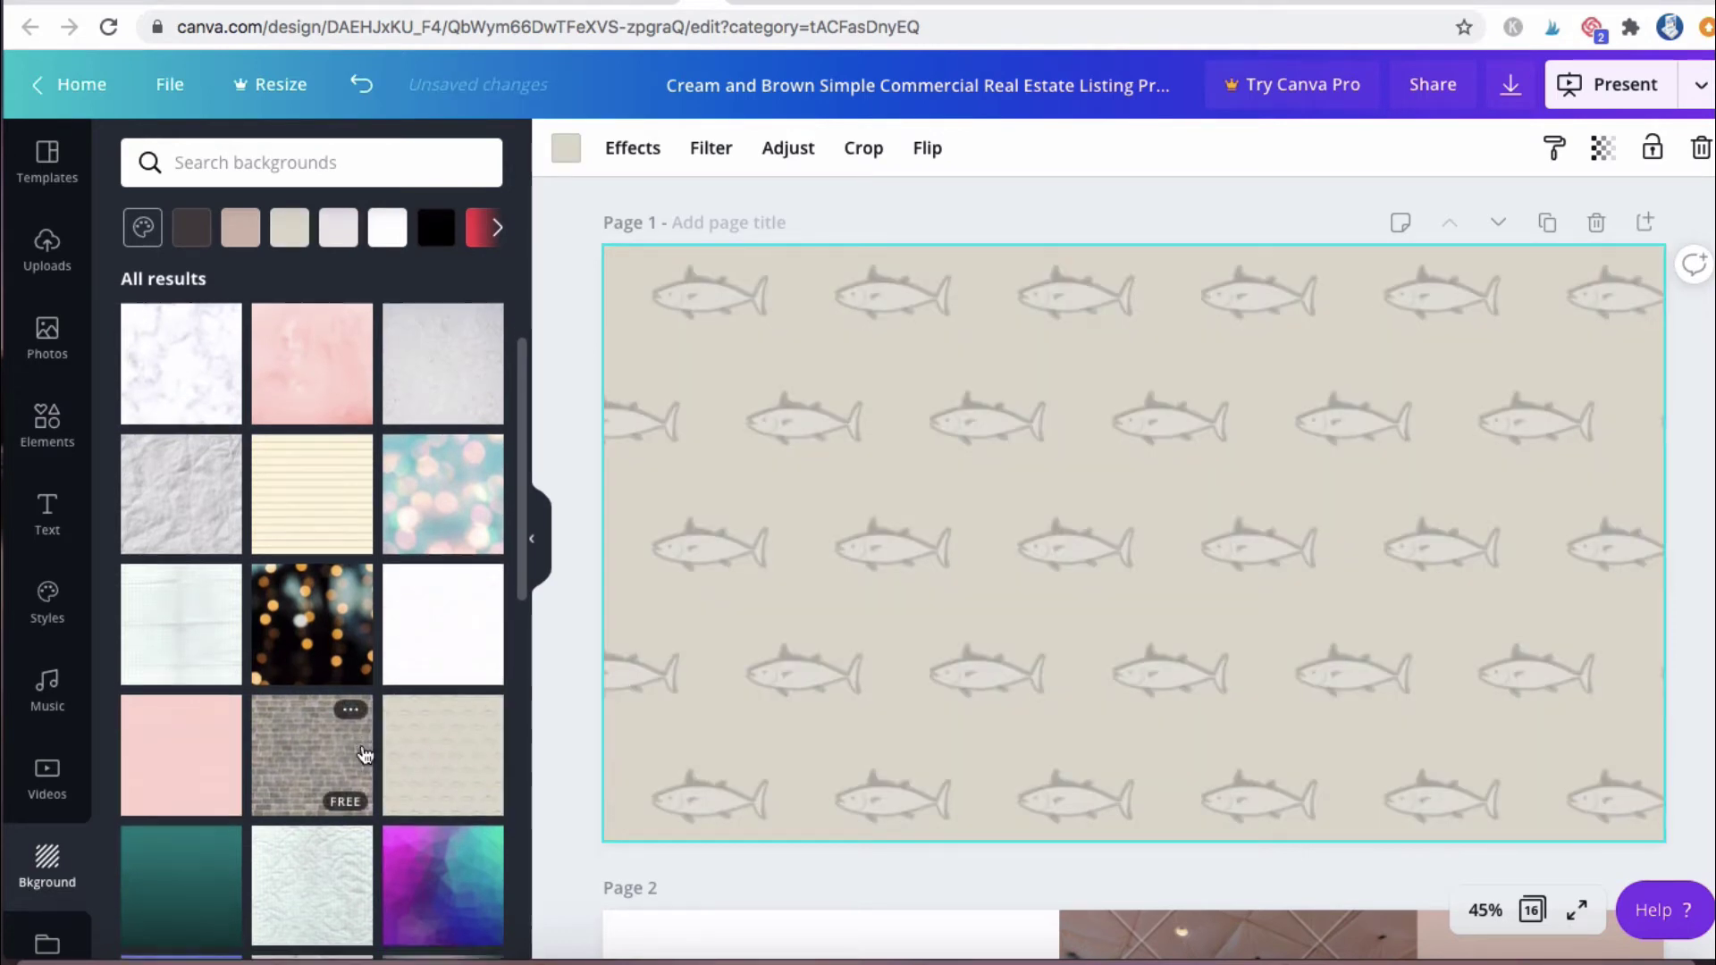
scroll(195, 670, "down", 1)
left_click(188, 671)
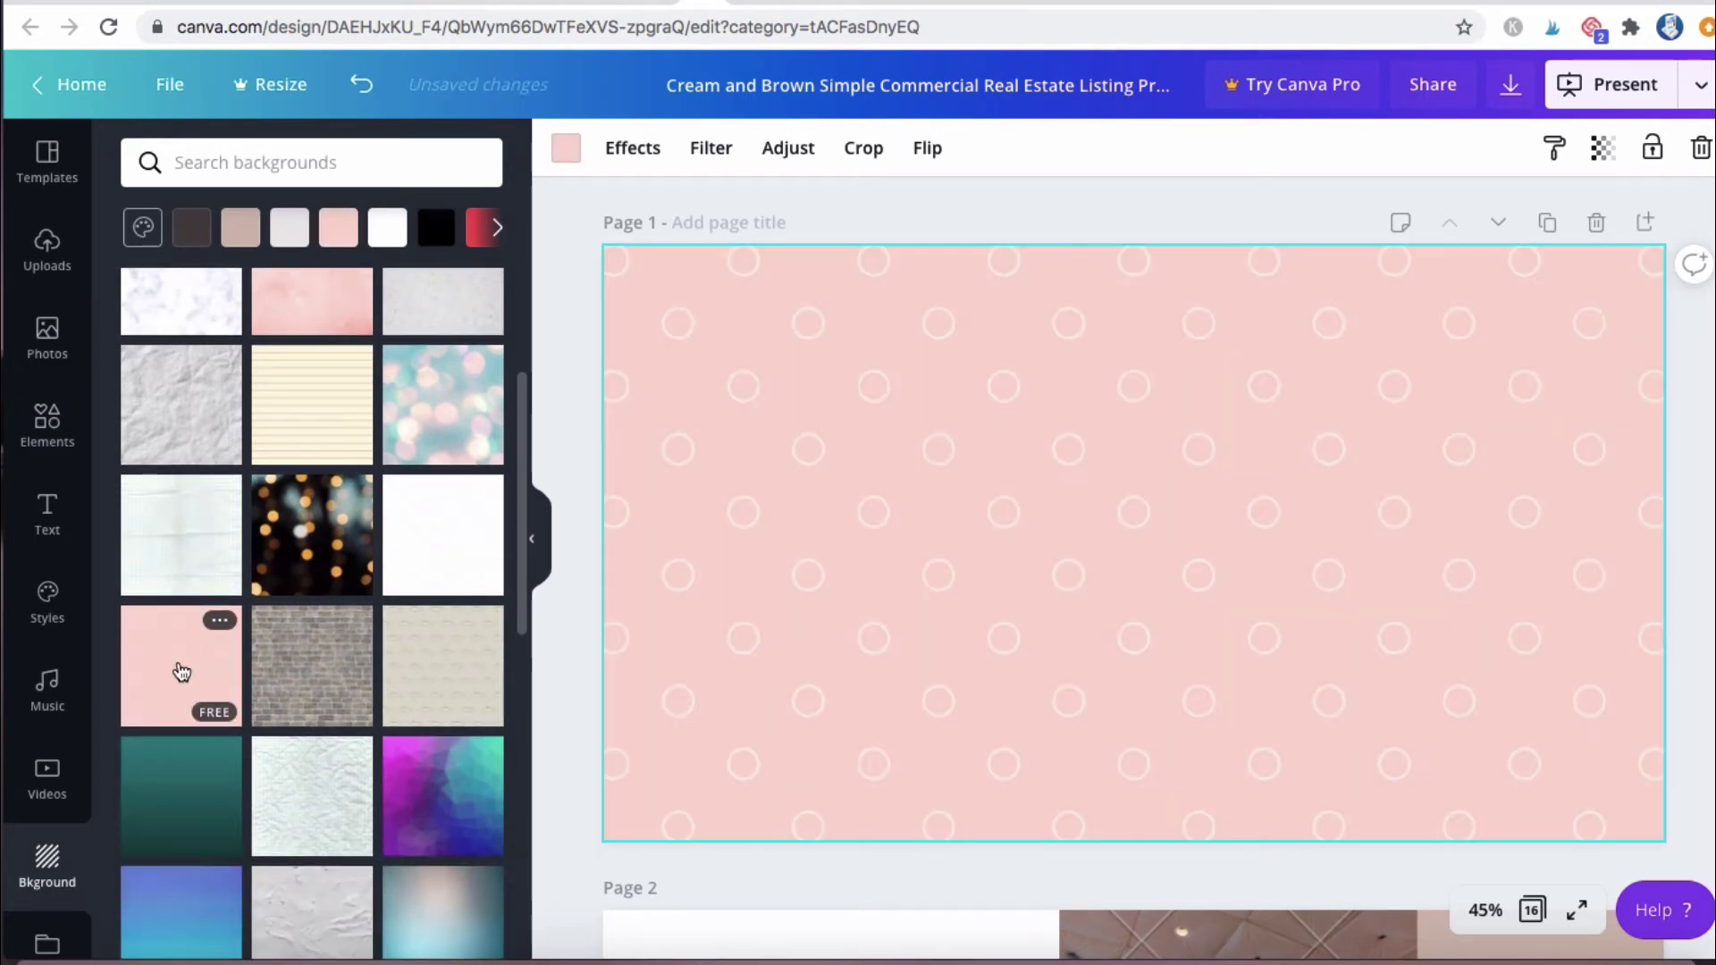
scroll(181, 672, "down", 4)
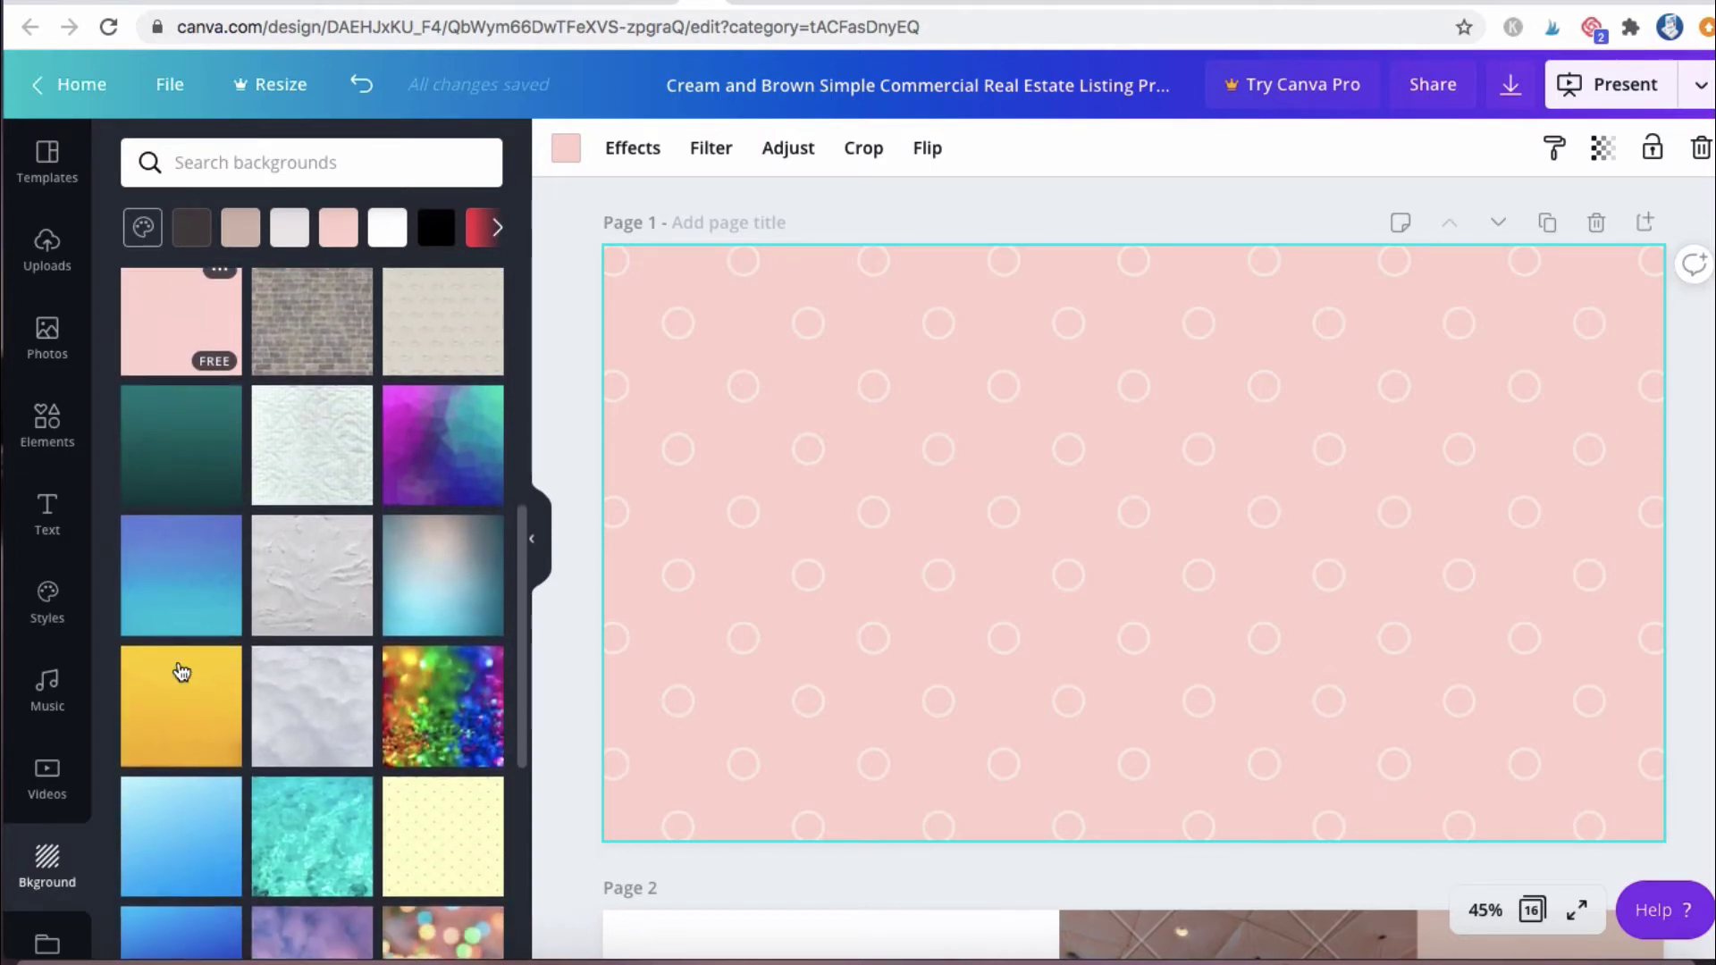
scroll(307, 593, "down", 2)
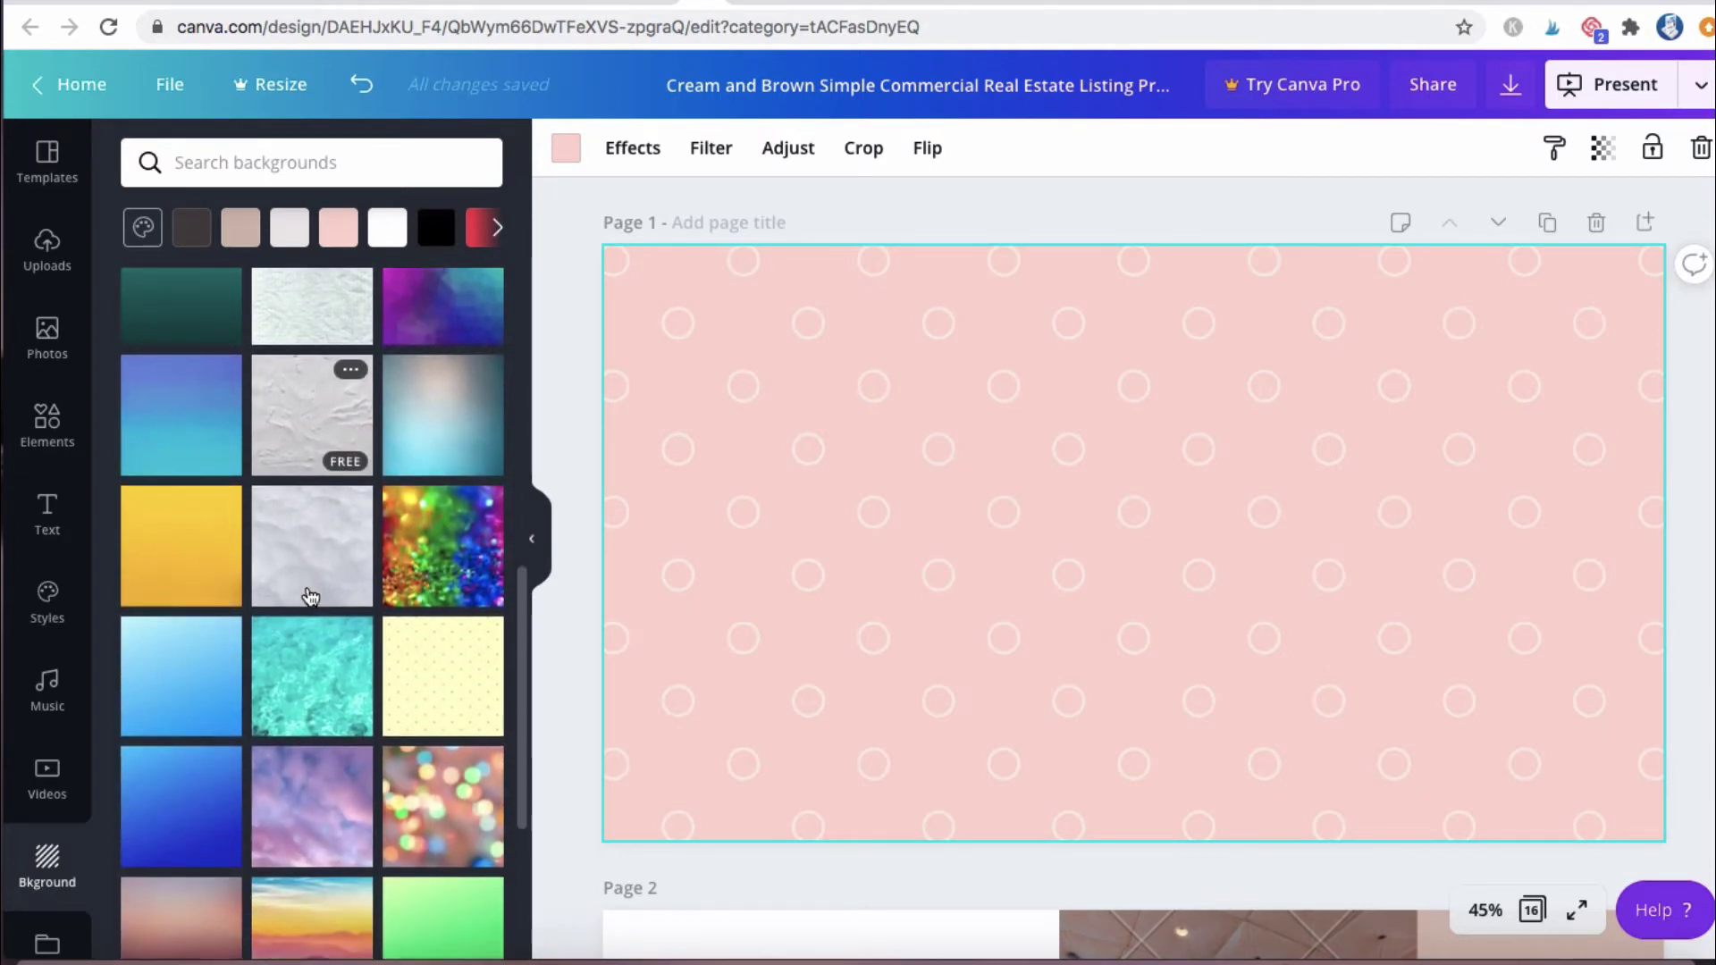
left_click(445, 680)
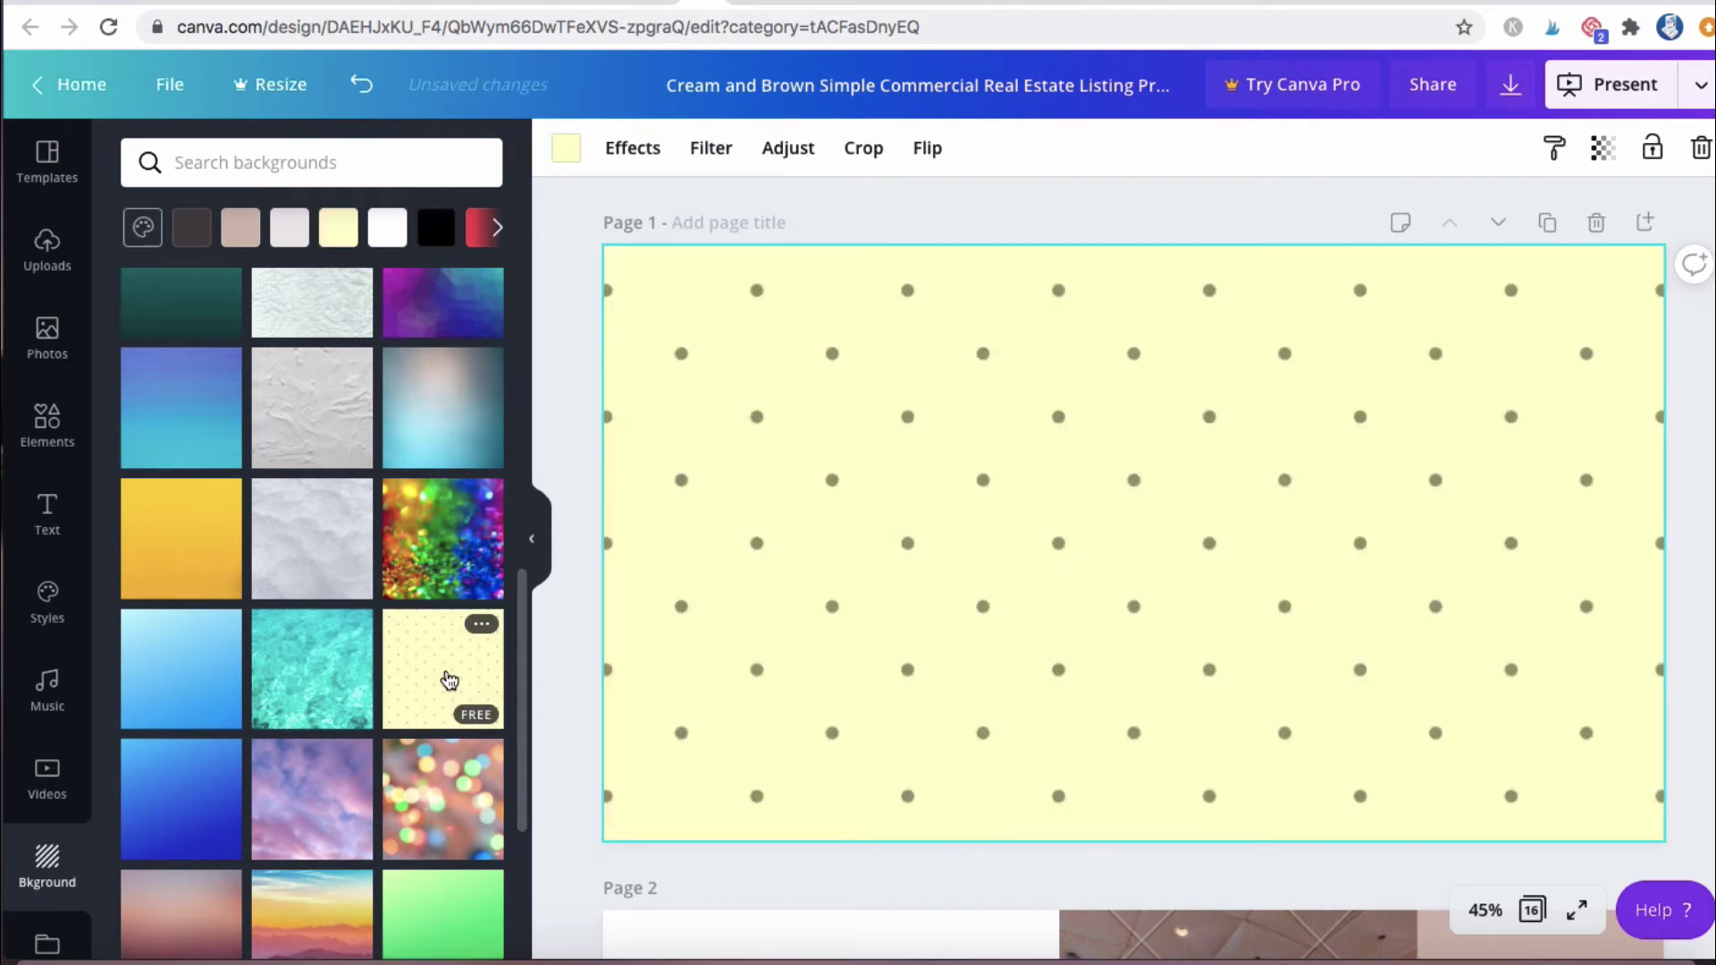
scroll(393, 682, "down", 5)
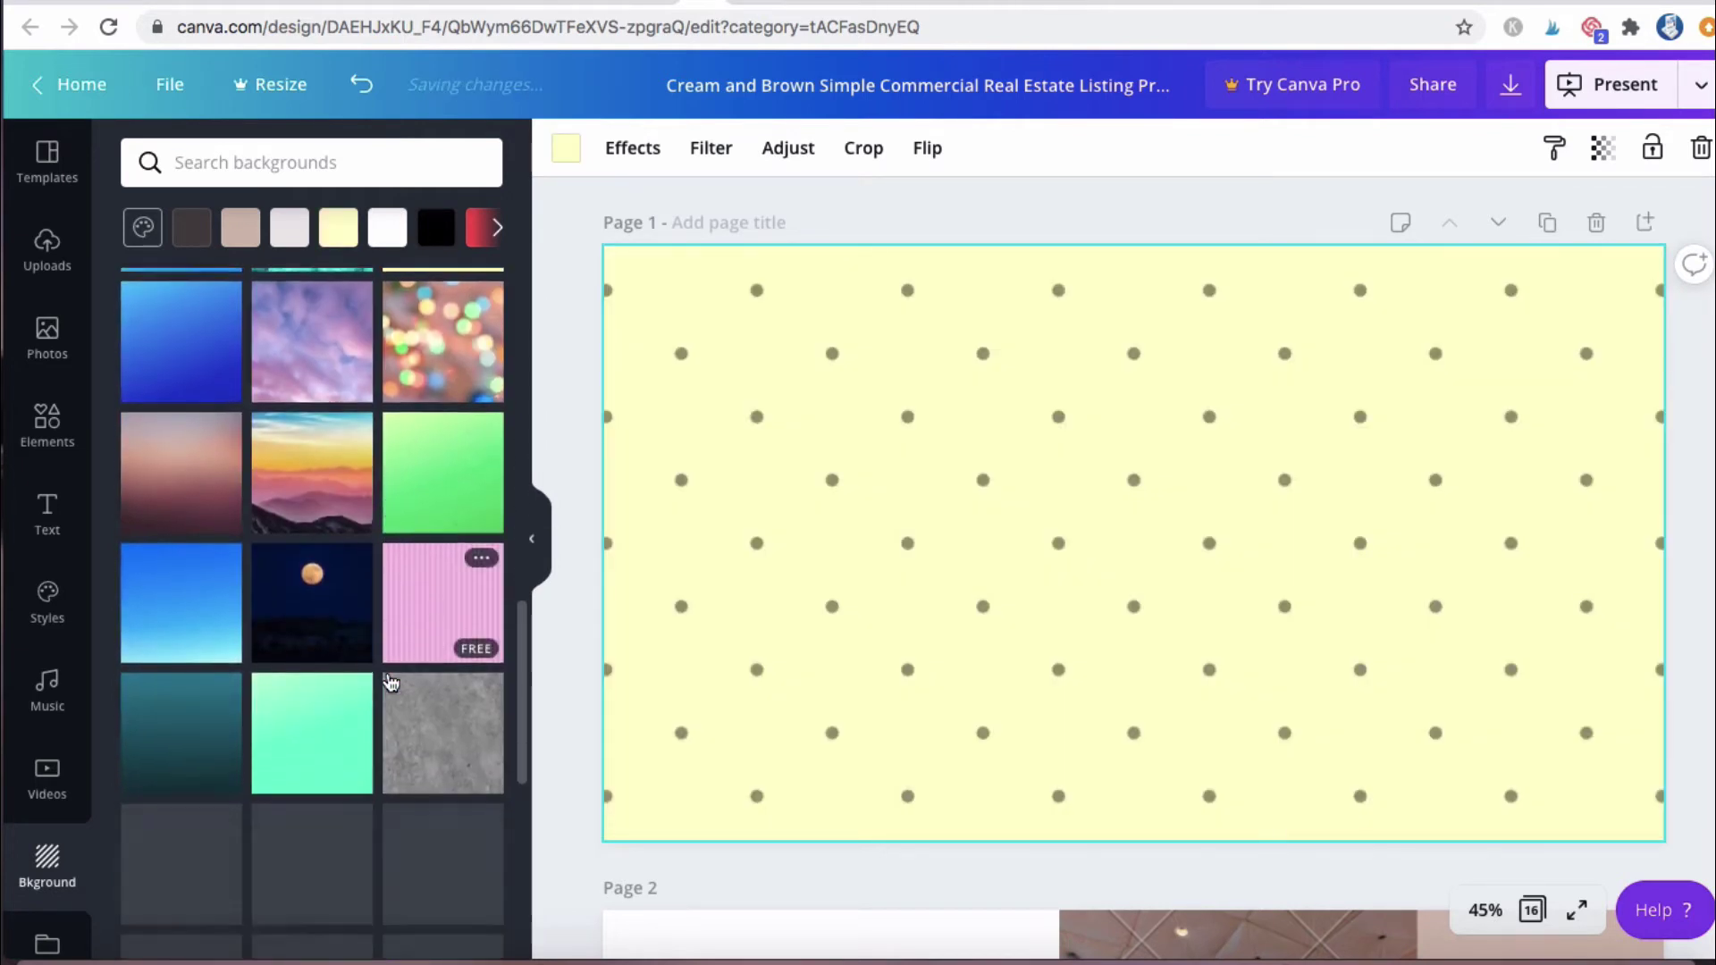
left_click(436, 599)
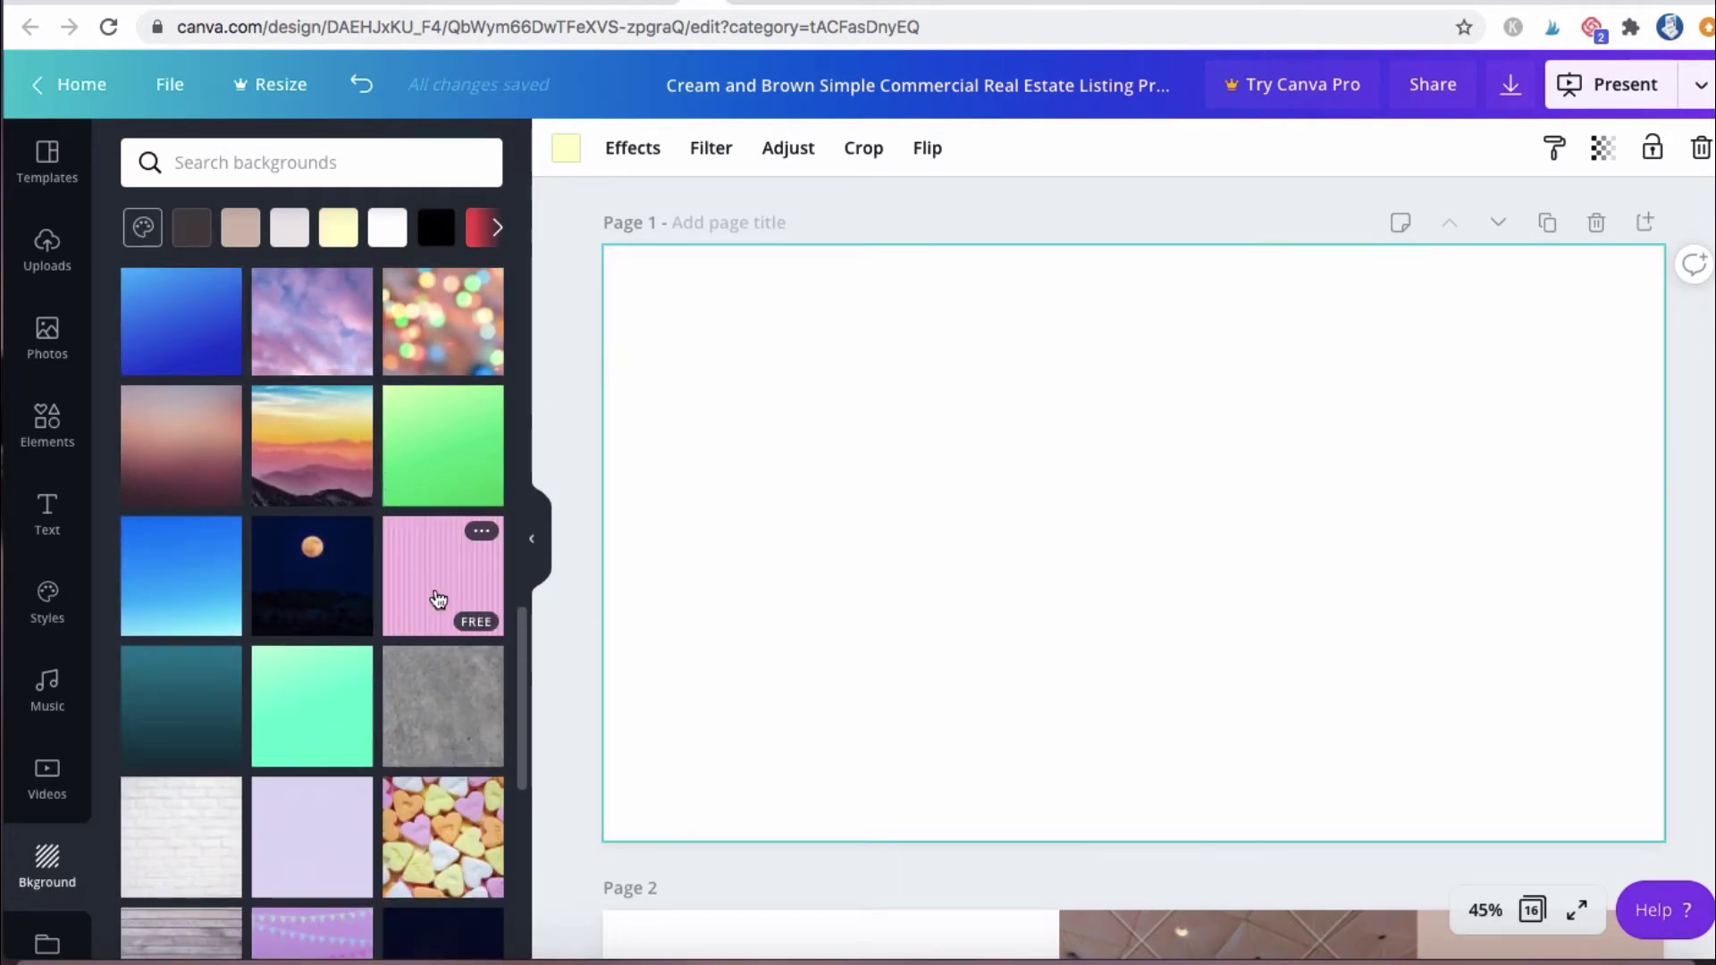
- Try white brick and grey building photo backgrounds, then settle on a solid tan colour
left_click(201, 847)
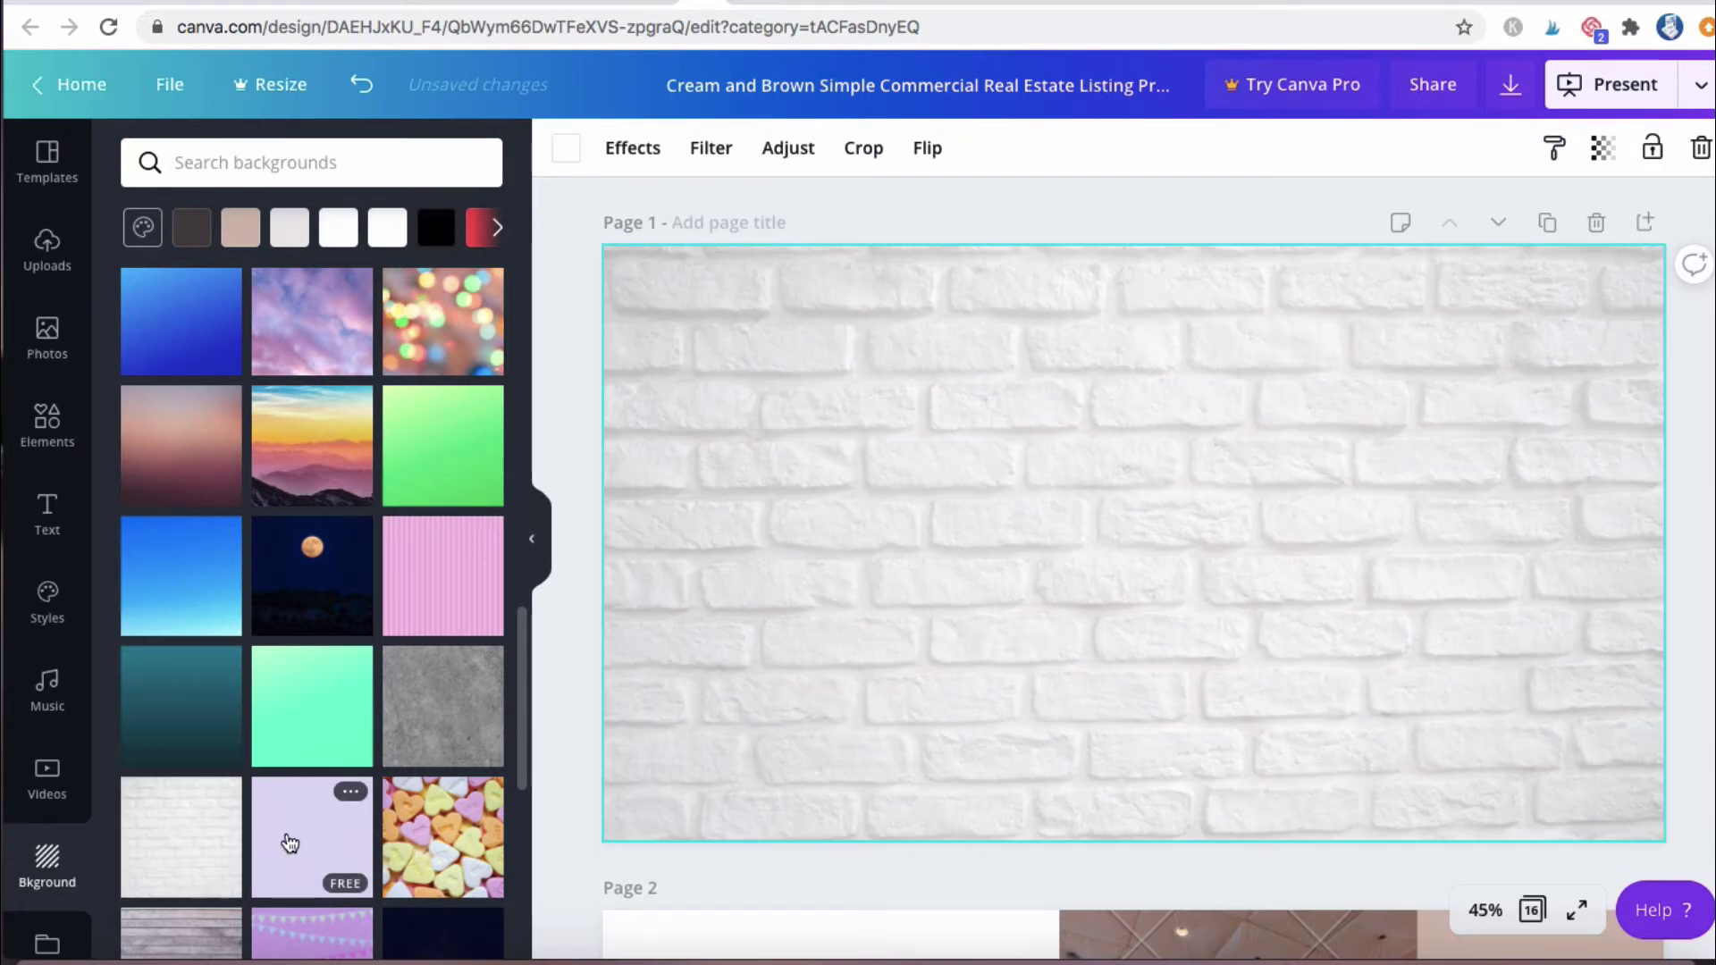
scroll(297, 818, "down", 3)
scroll(300, 812, "down", 6)
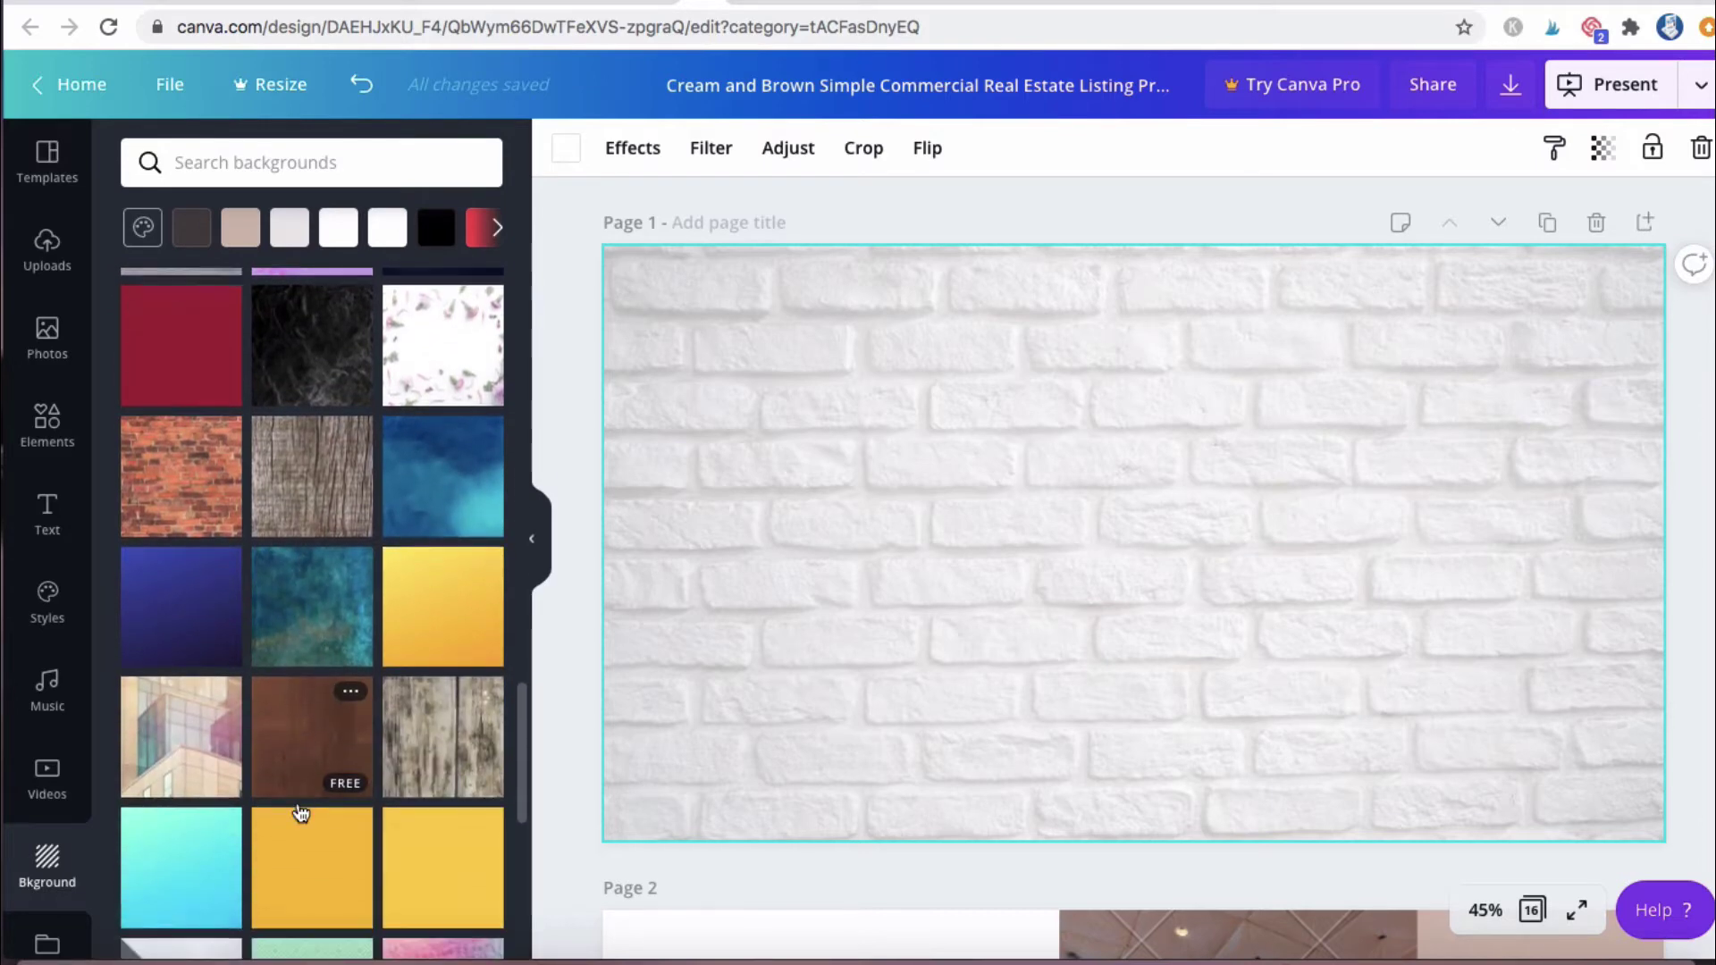
scroll(300, 812, "down", 8)
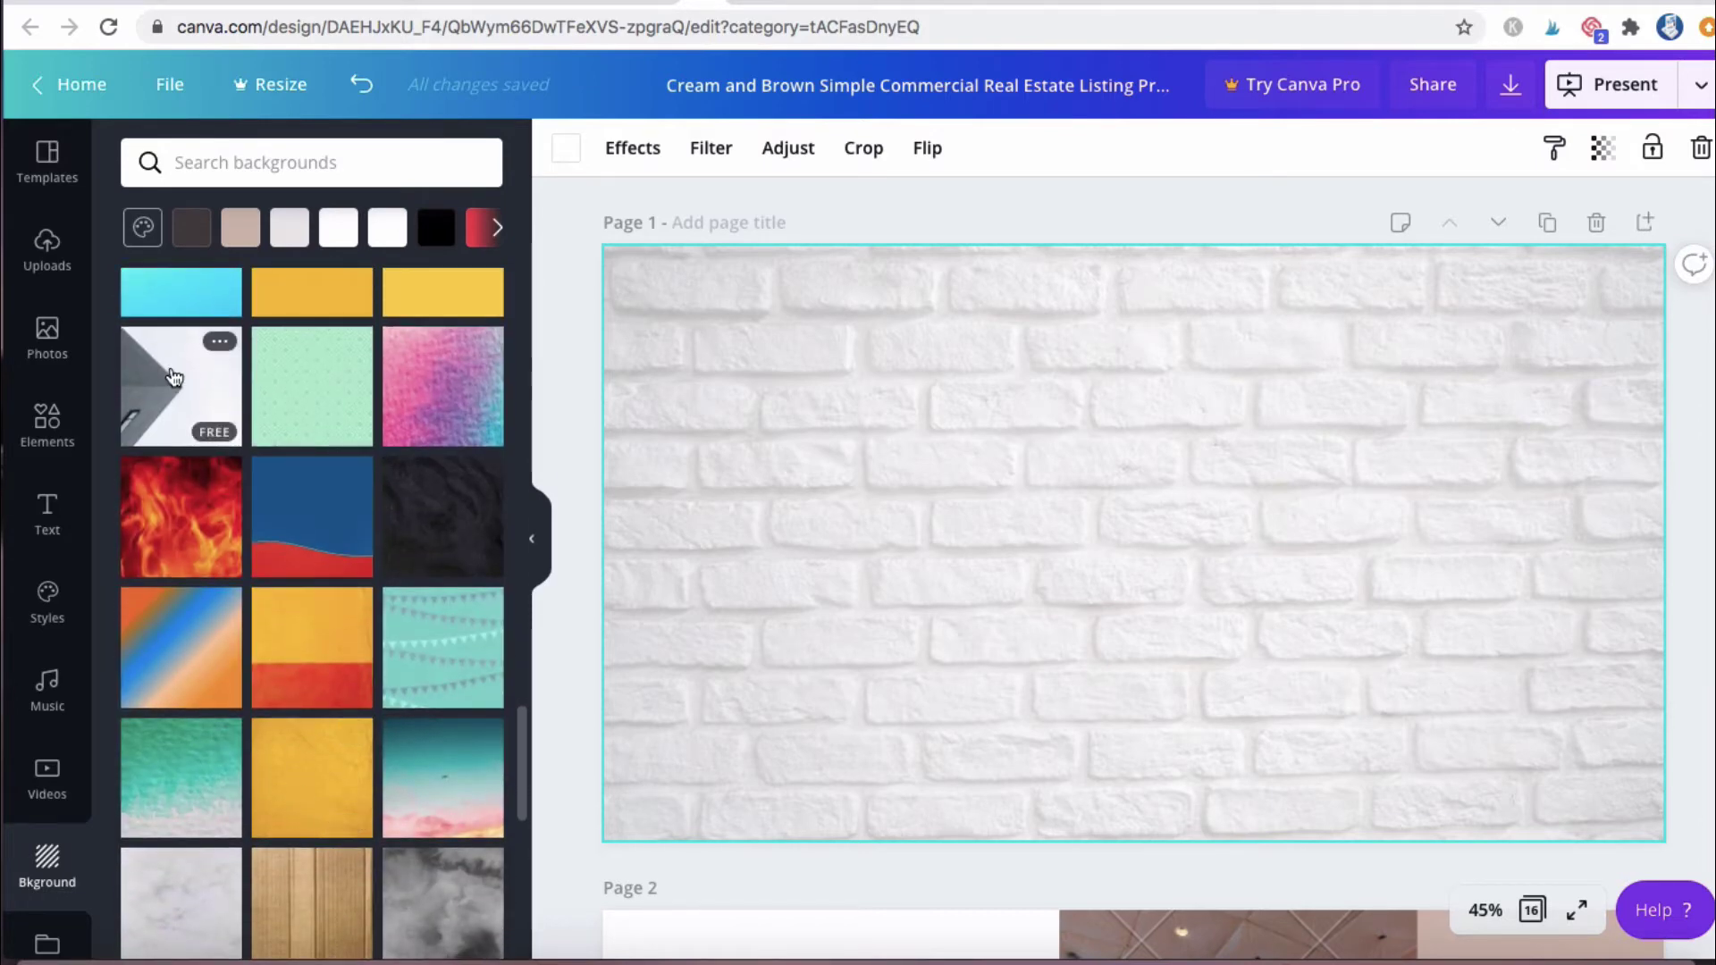
left_click(166, 377)
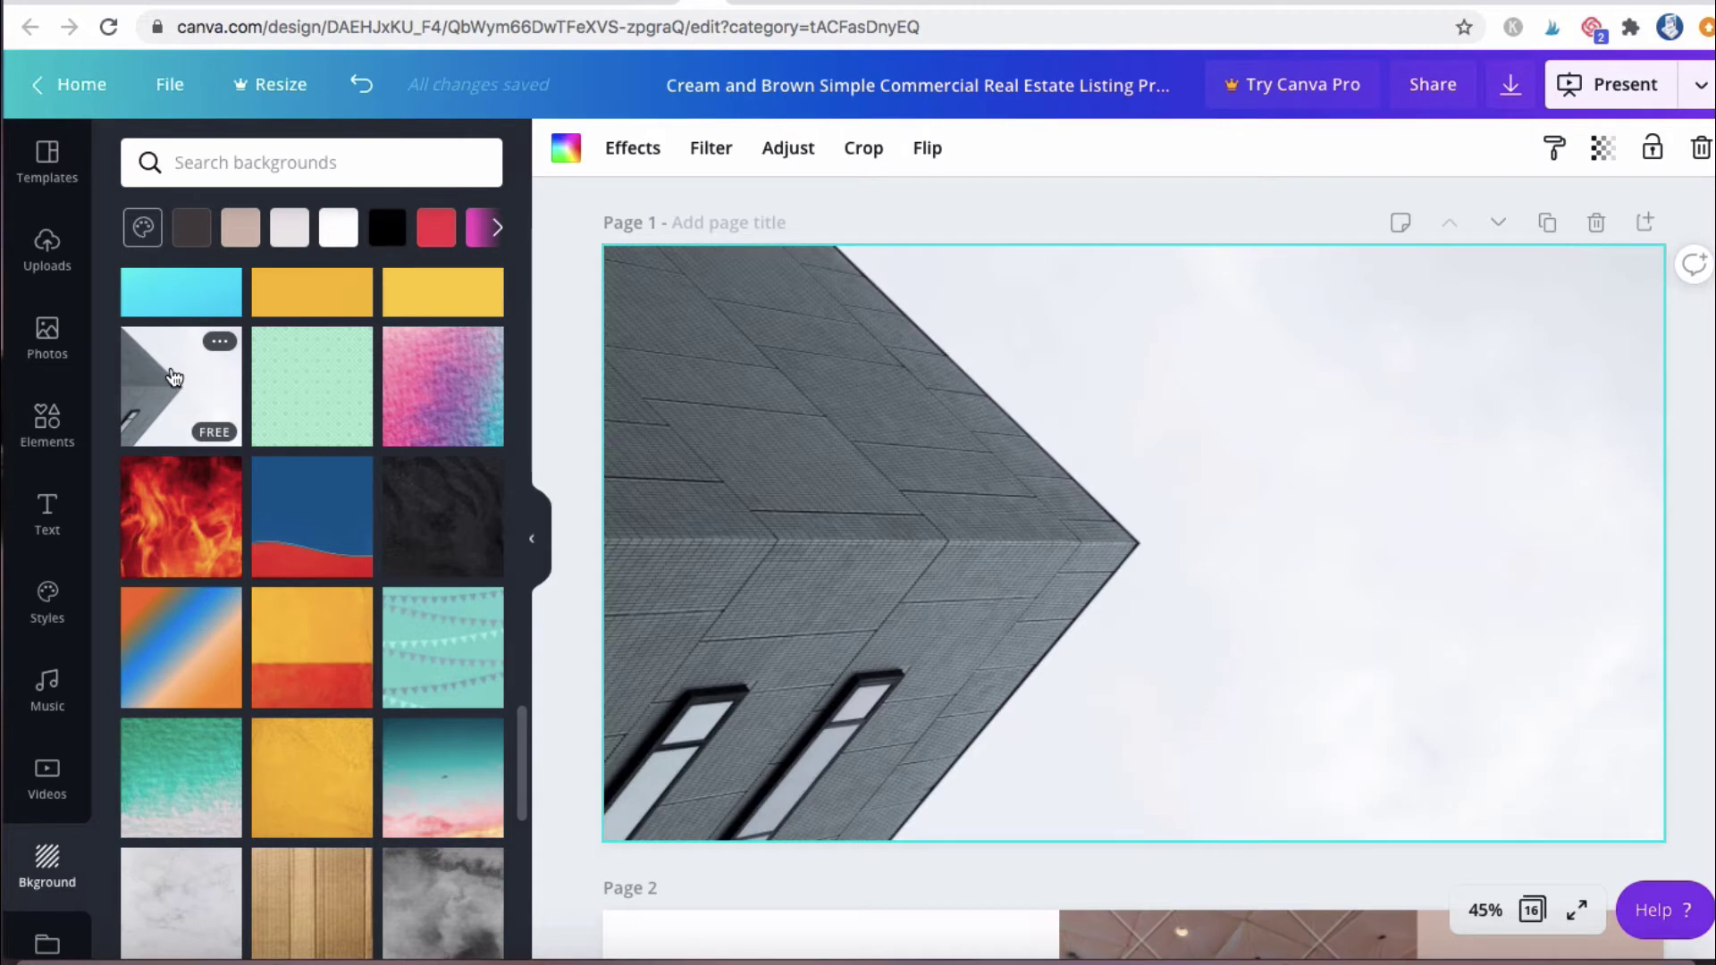
left_click(240, 227)
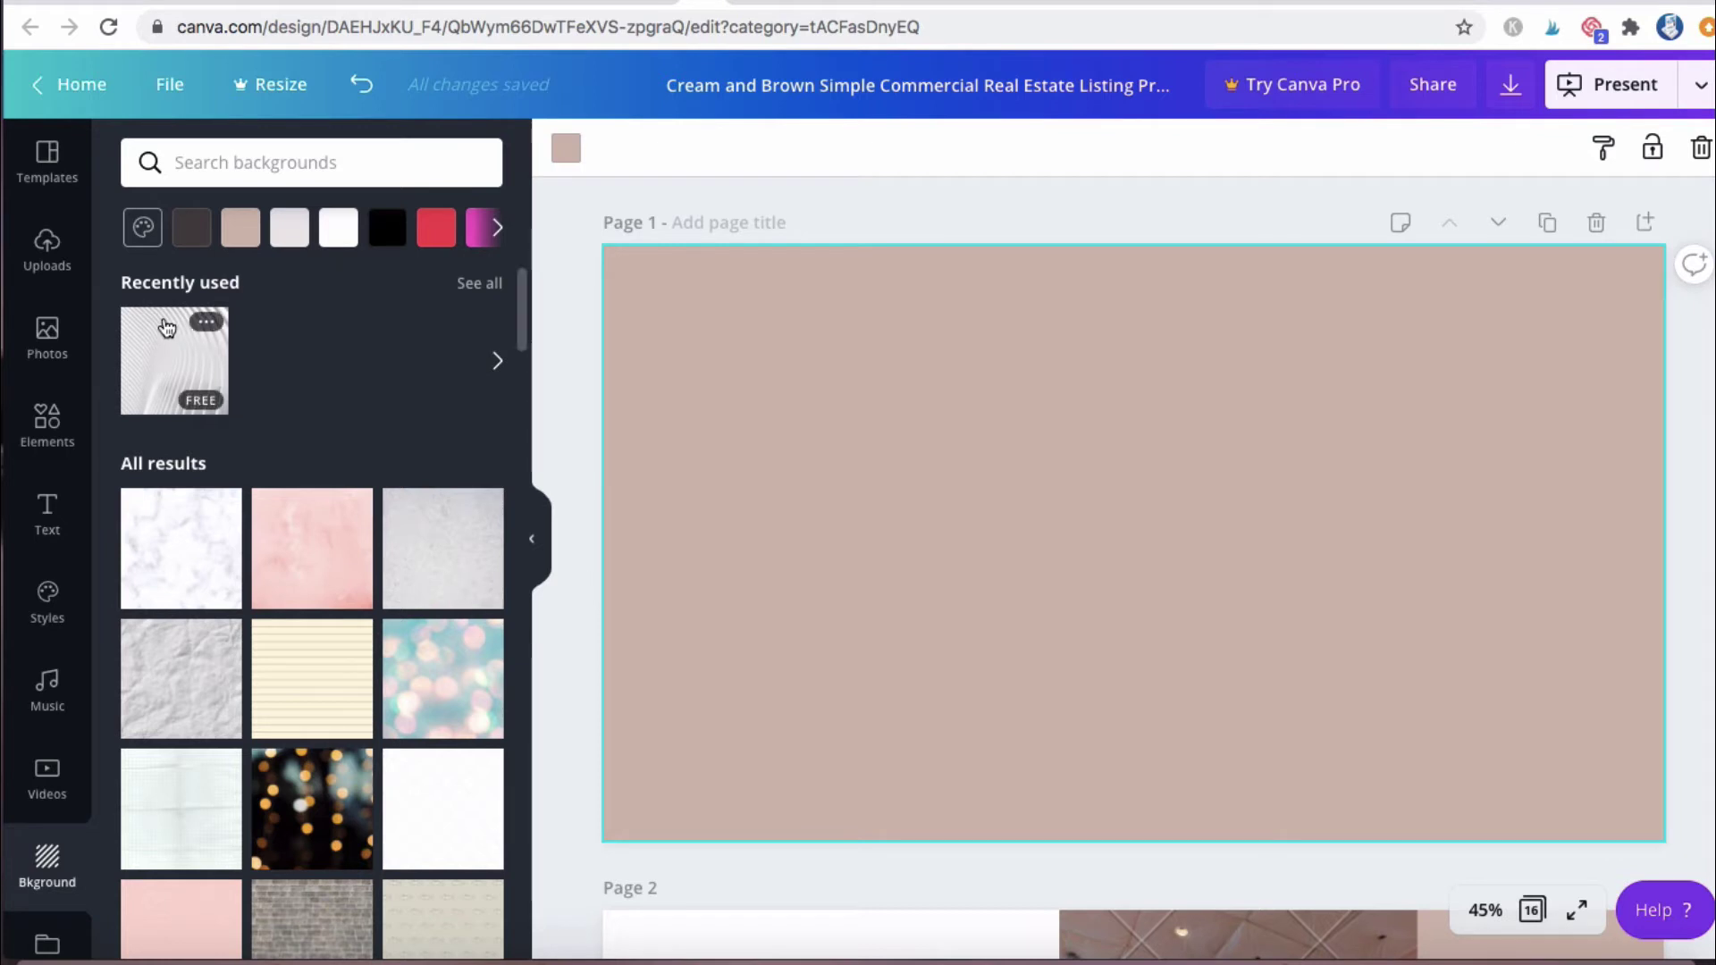
left_click(183, 365)
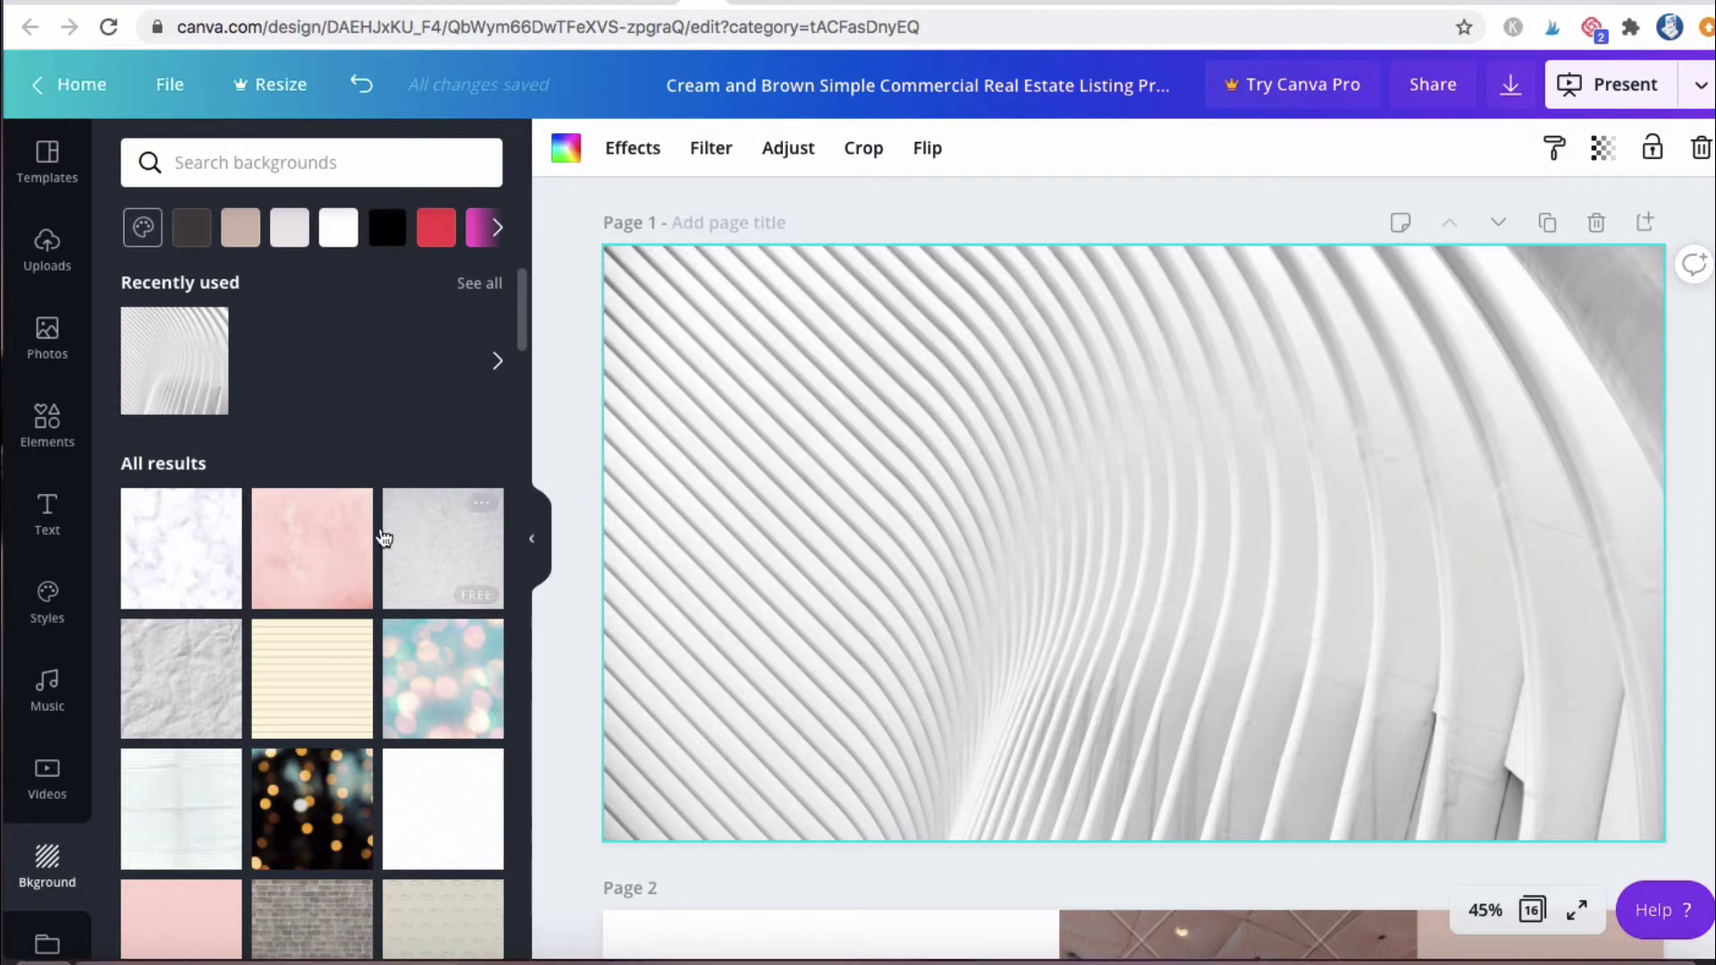
left_click(251, 241)
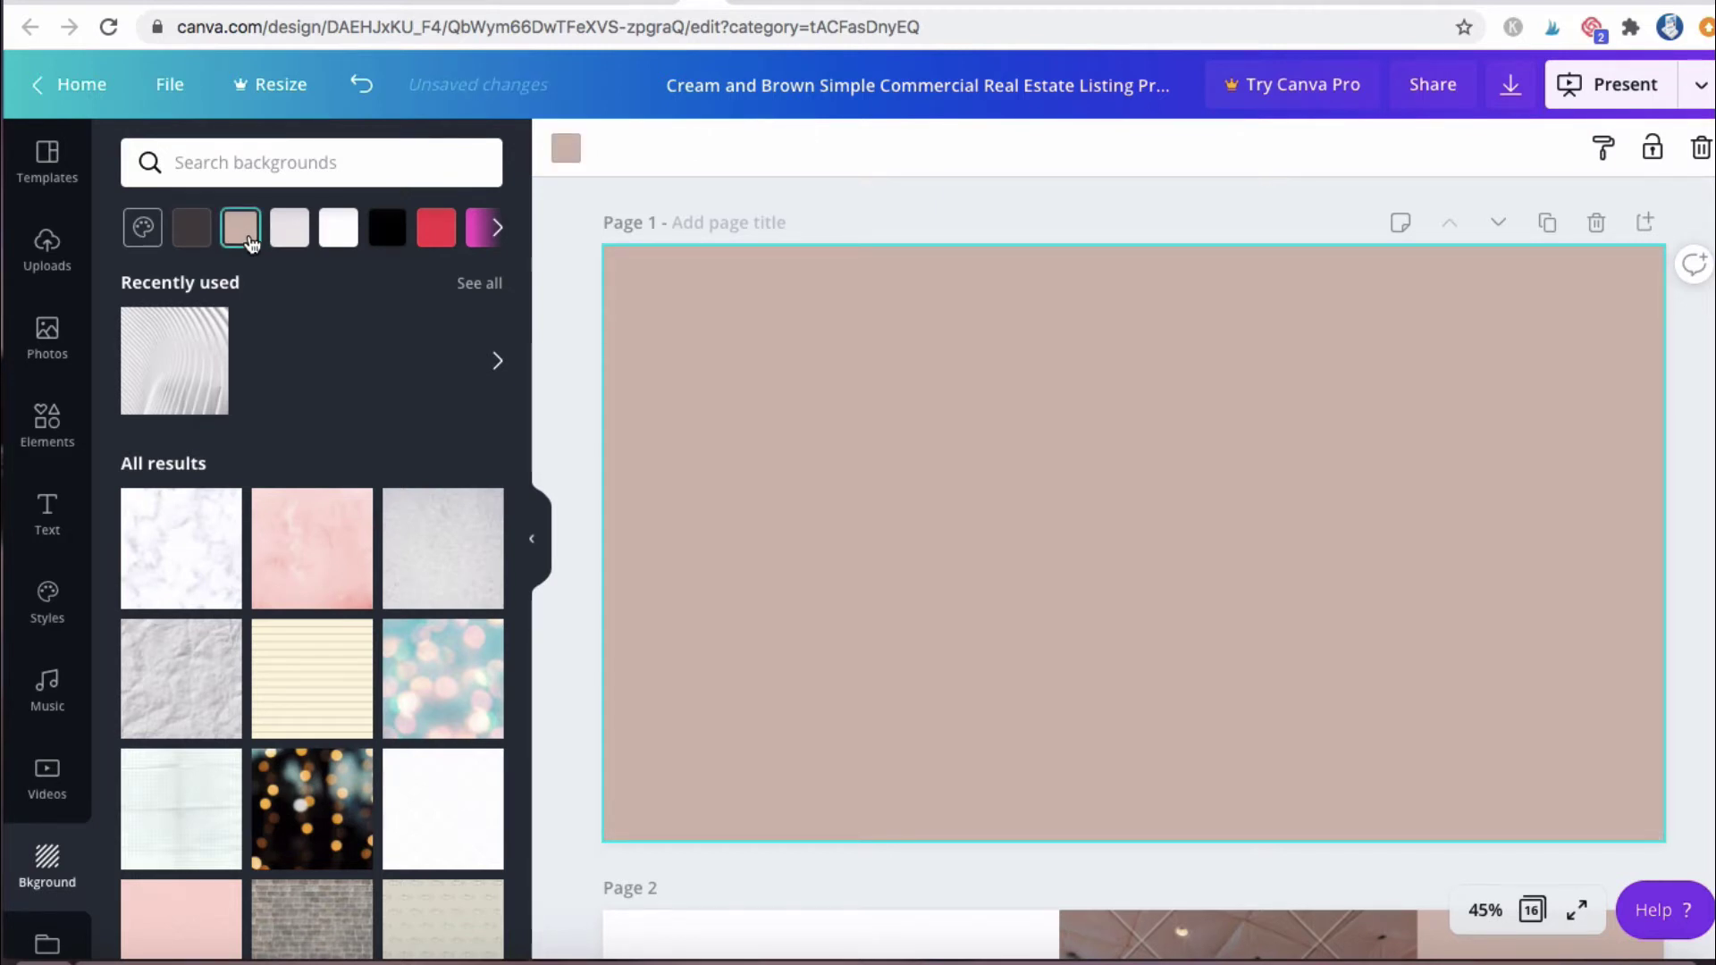
- Browse the full Frames collection in the Elements library
left_click(49, 435)
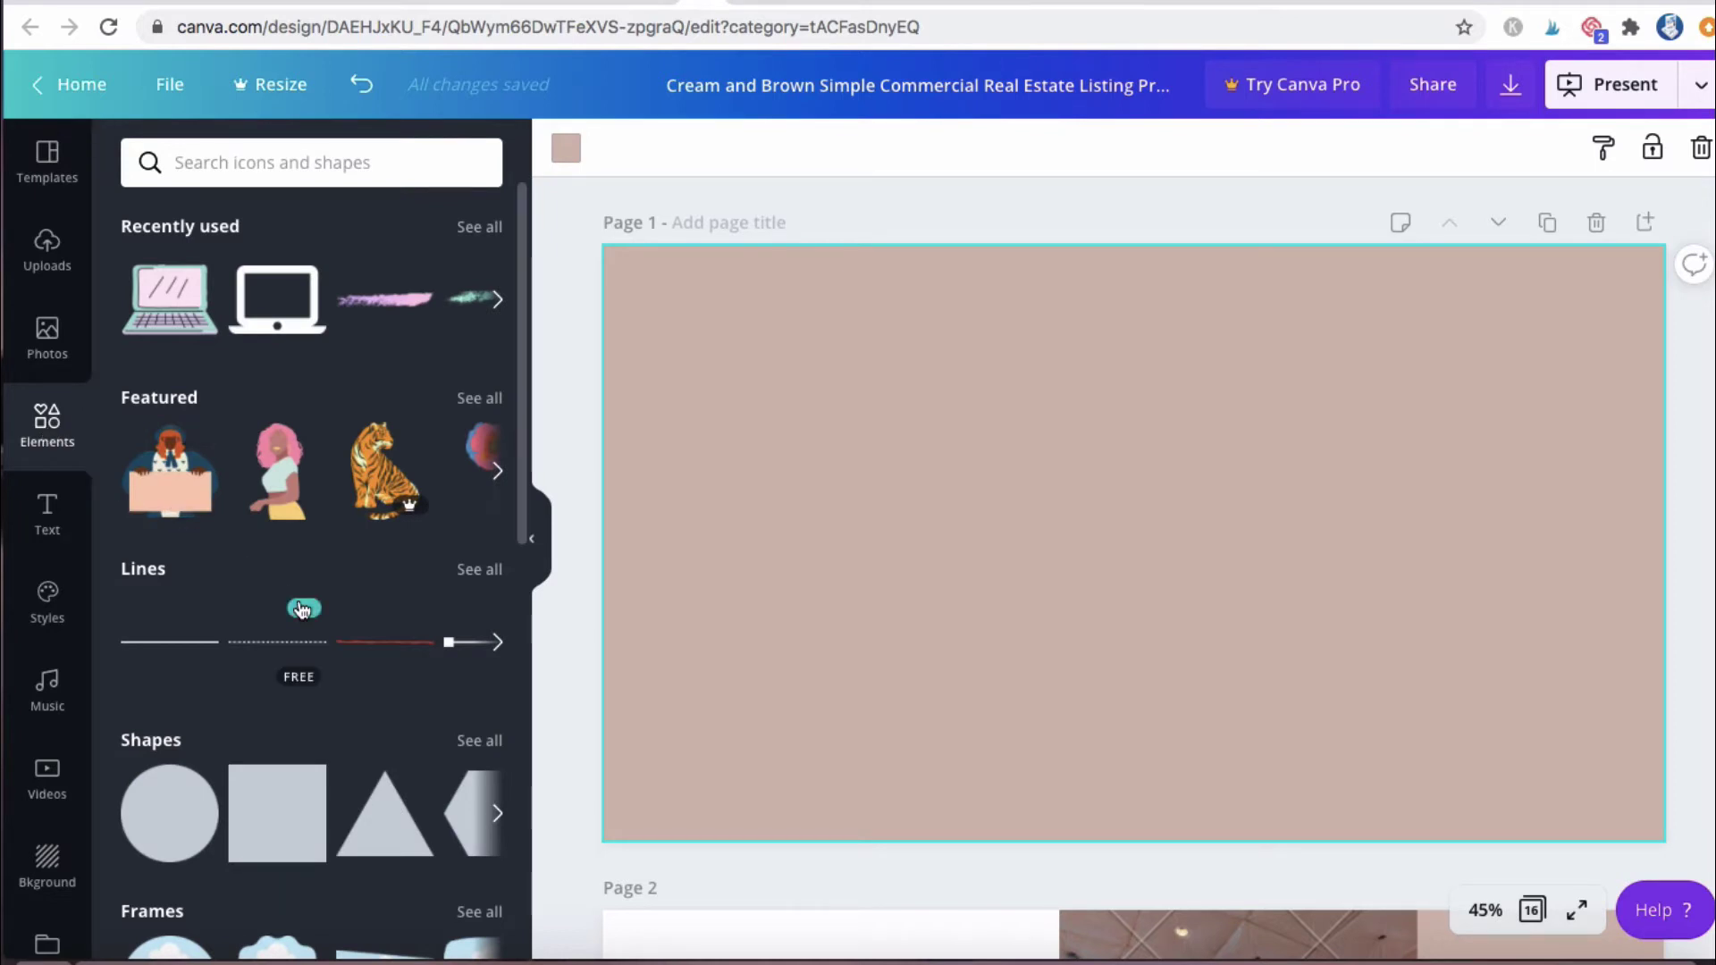
scroll(303, 610, "down", 5)
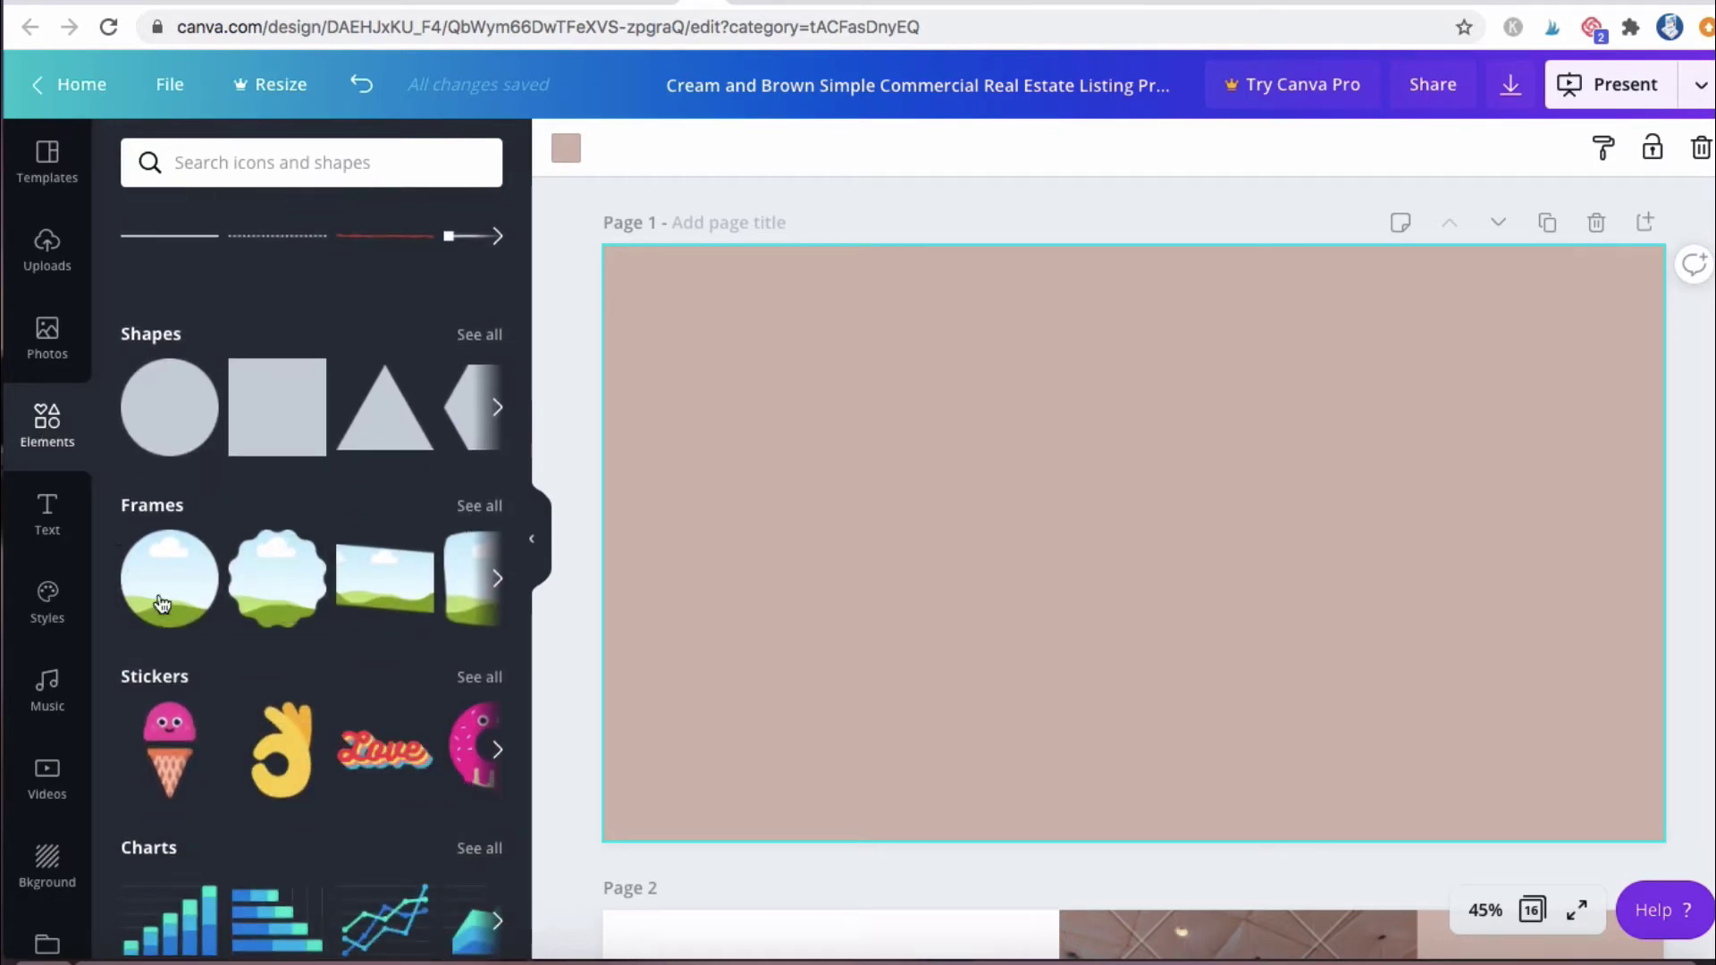
left_click(491, 507)
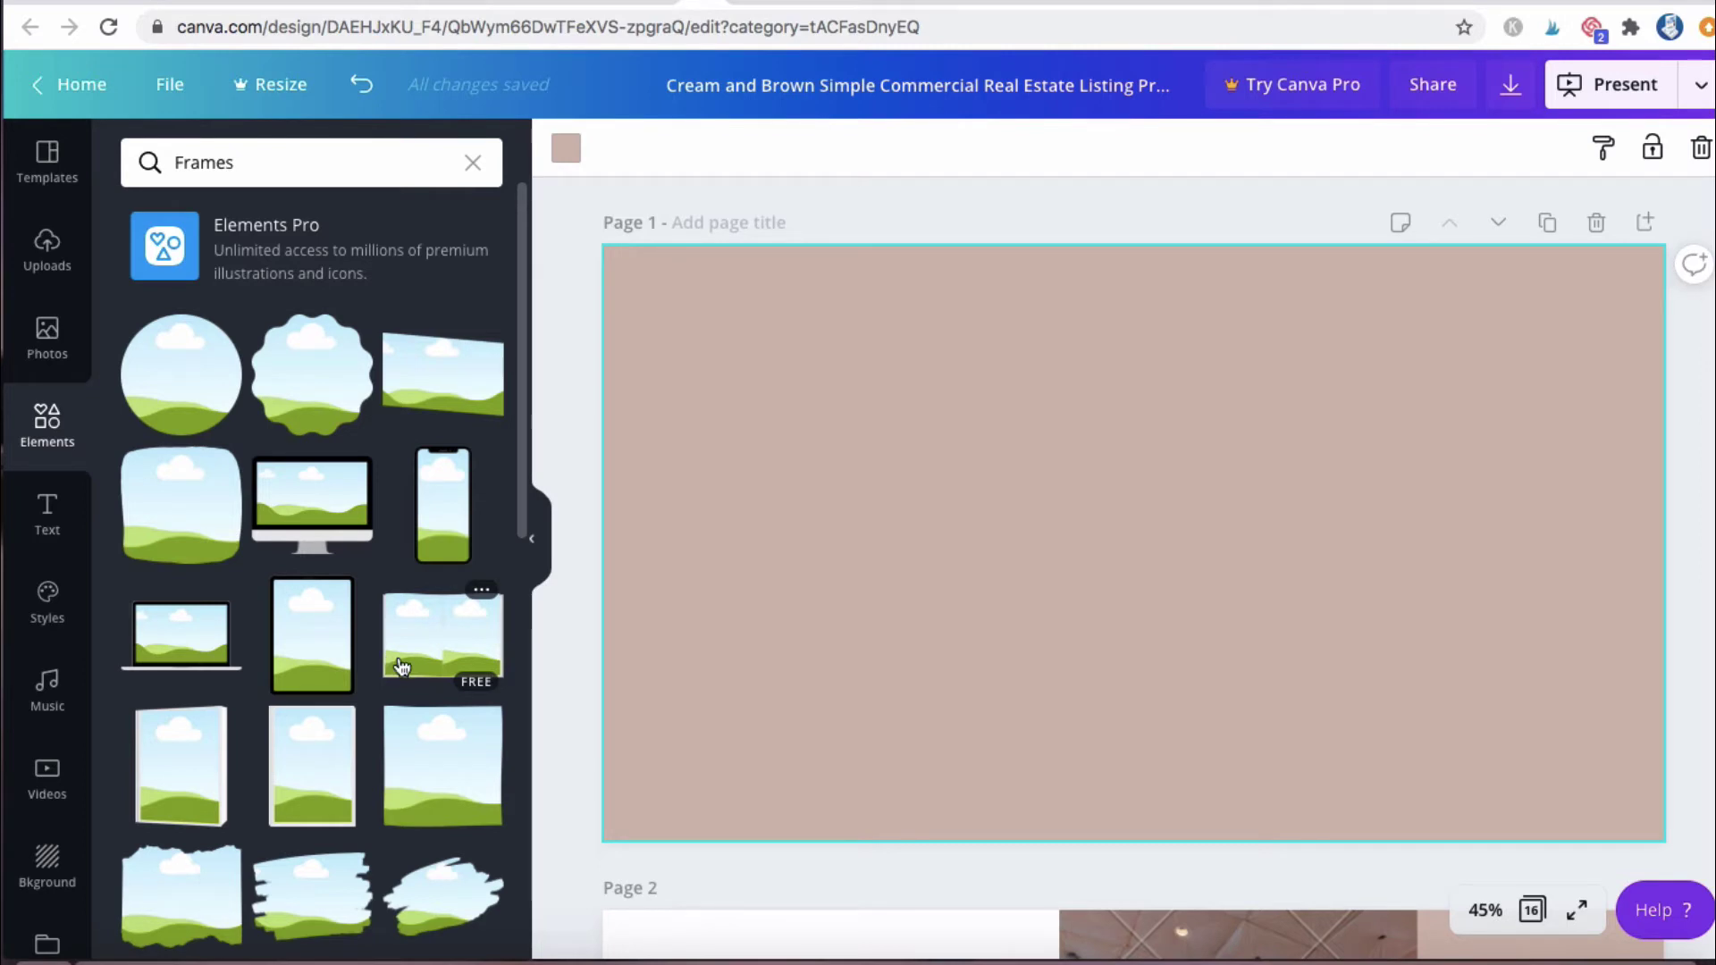
scroll(402, 668, "down", 15)
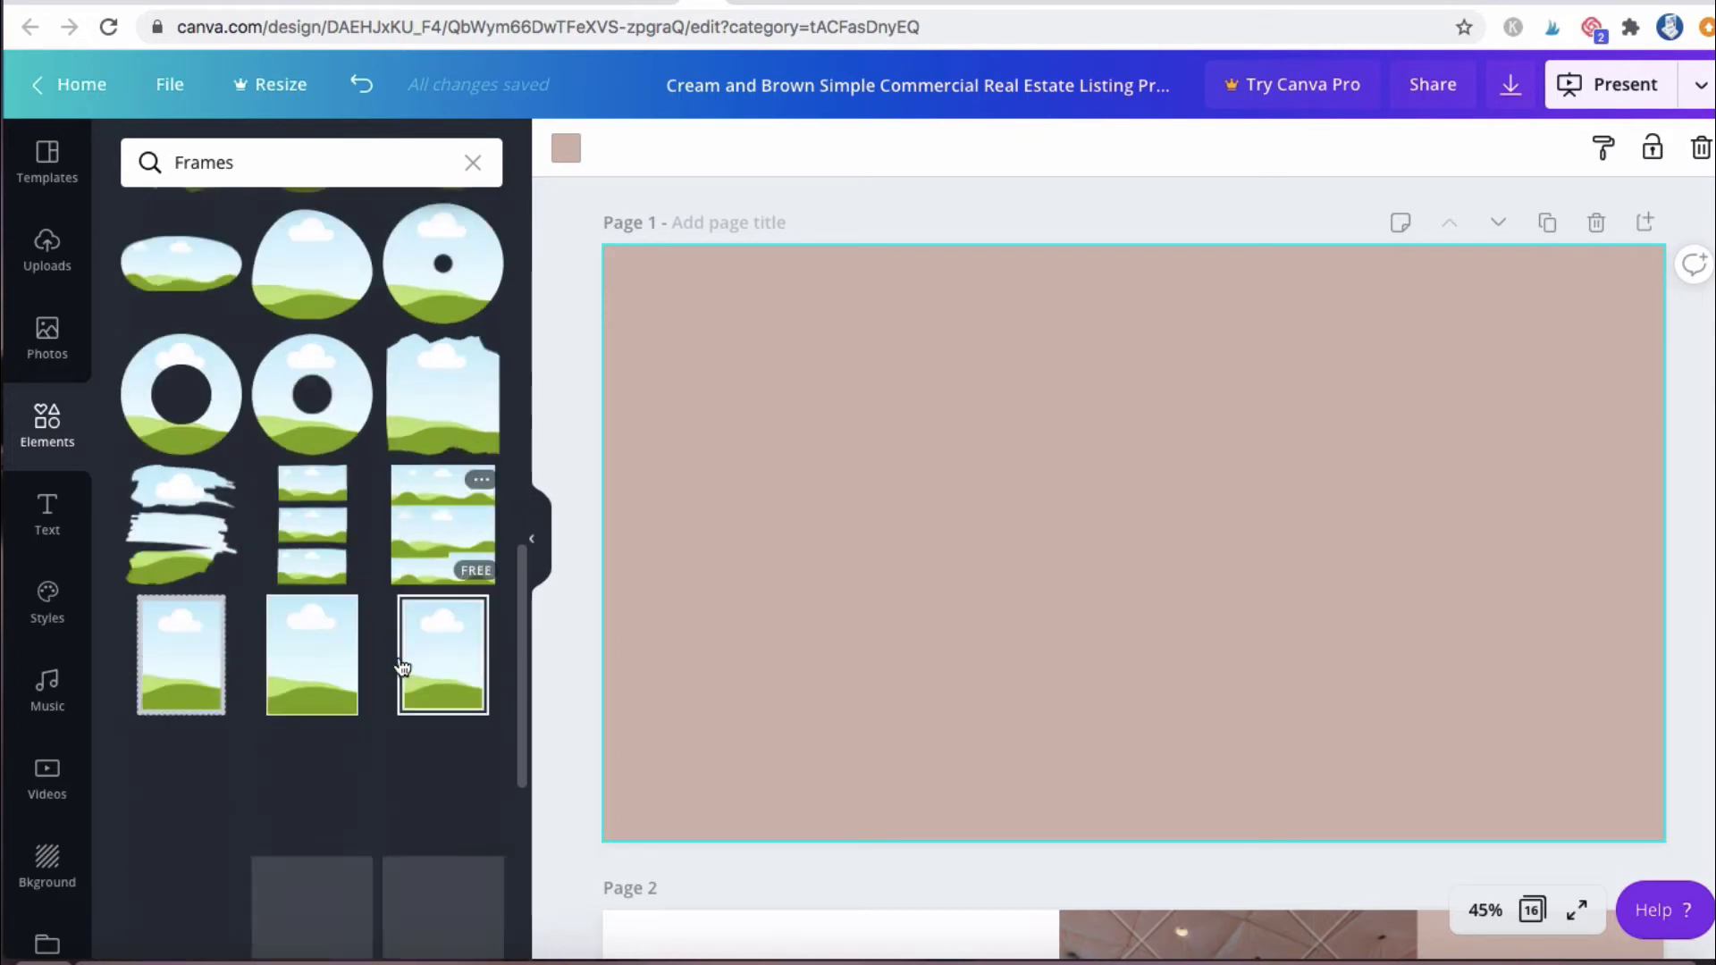
scroll(402, 667, "down", 12)
scroll(401, 667, "down", 12)
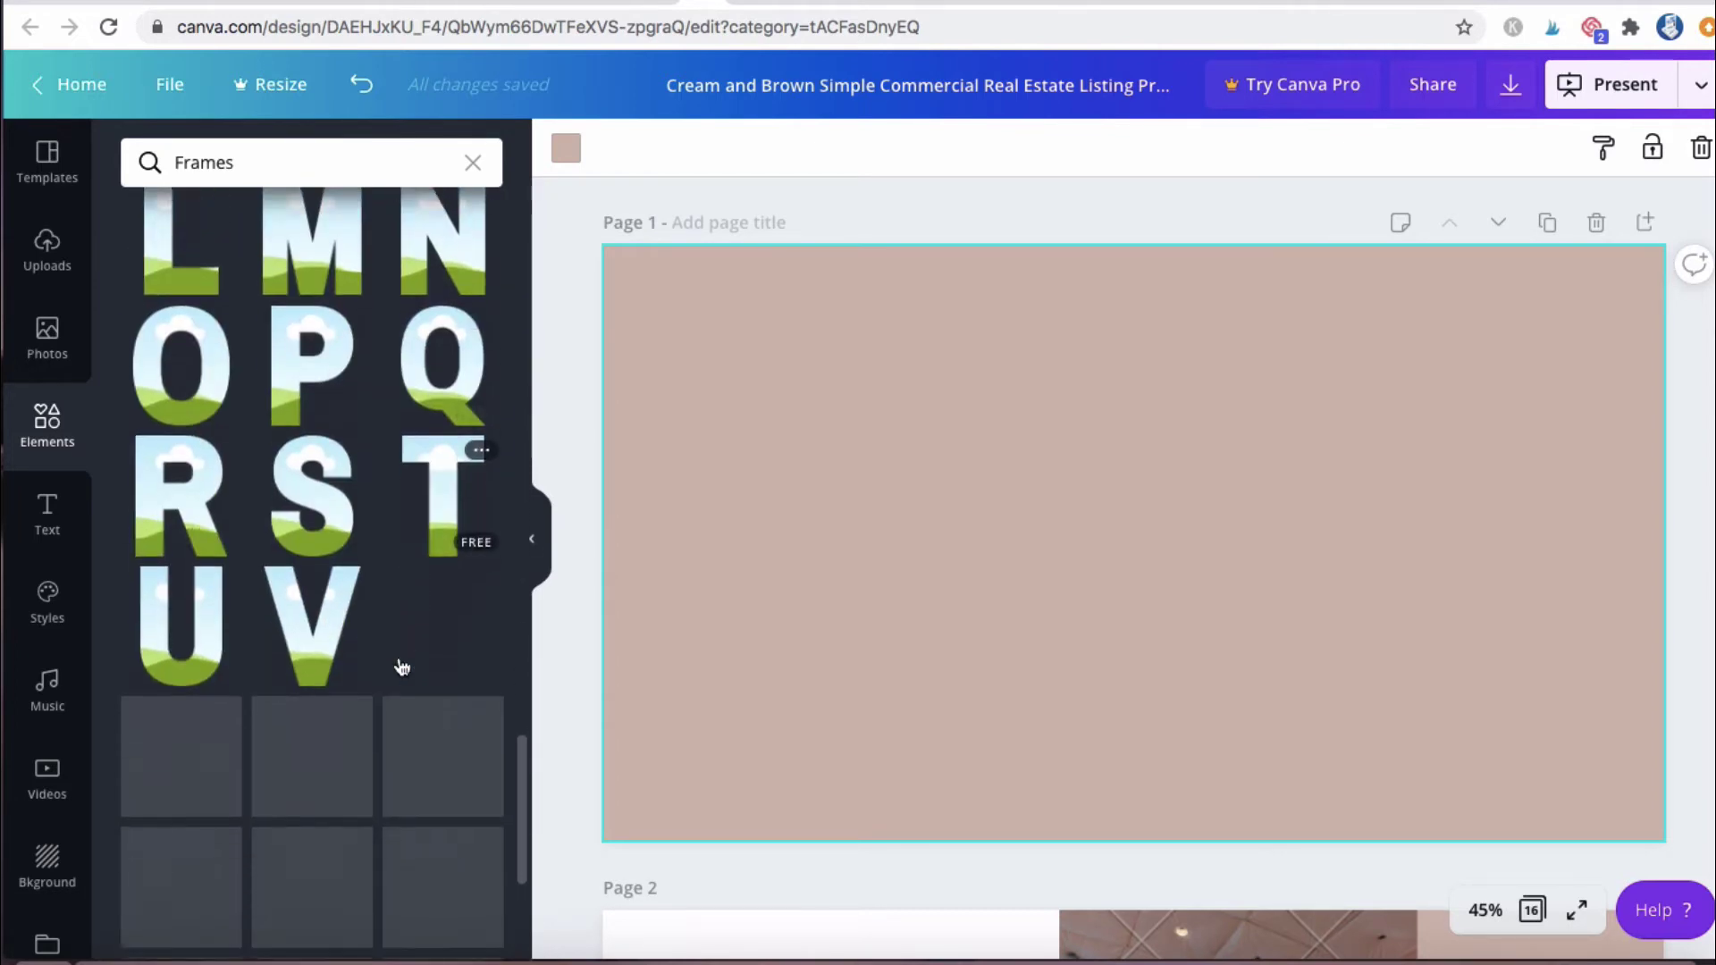
scroll(401, 668, "down", 8)
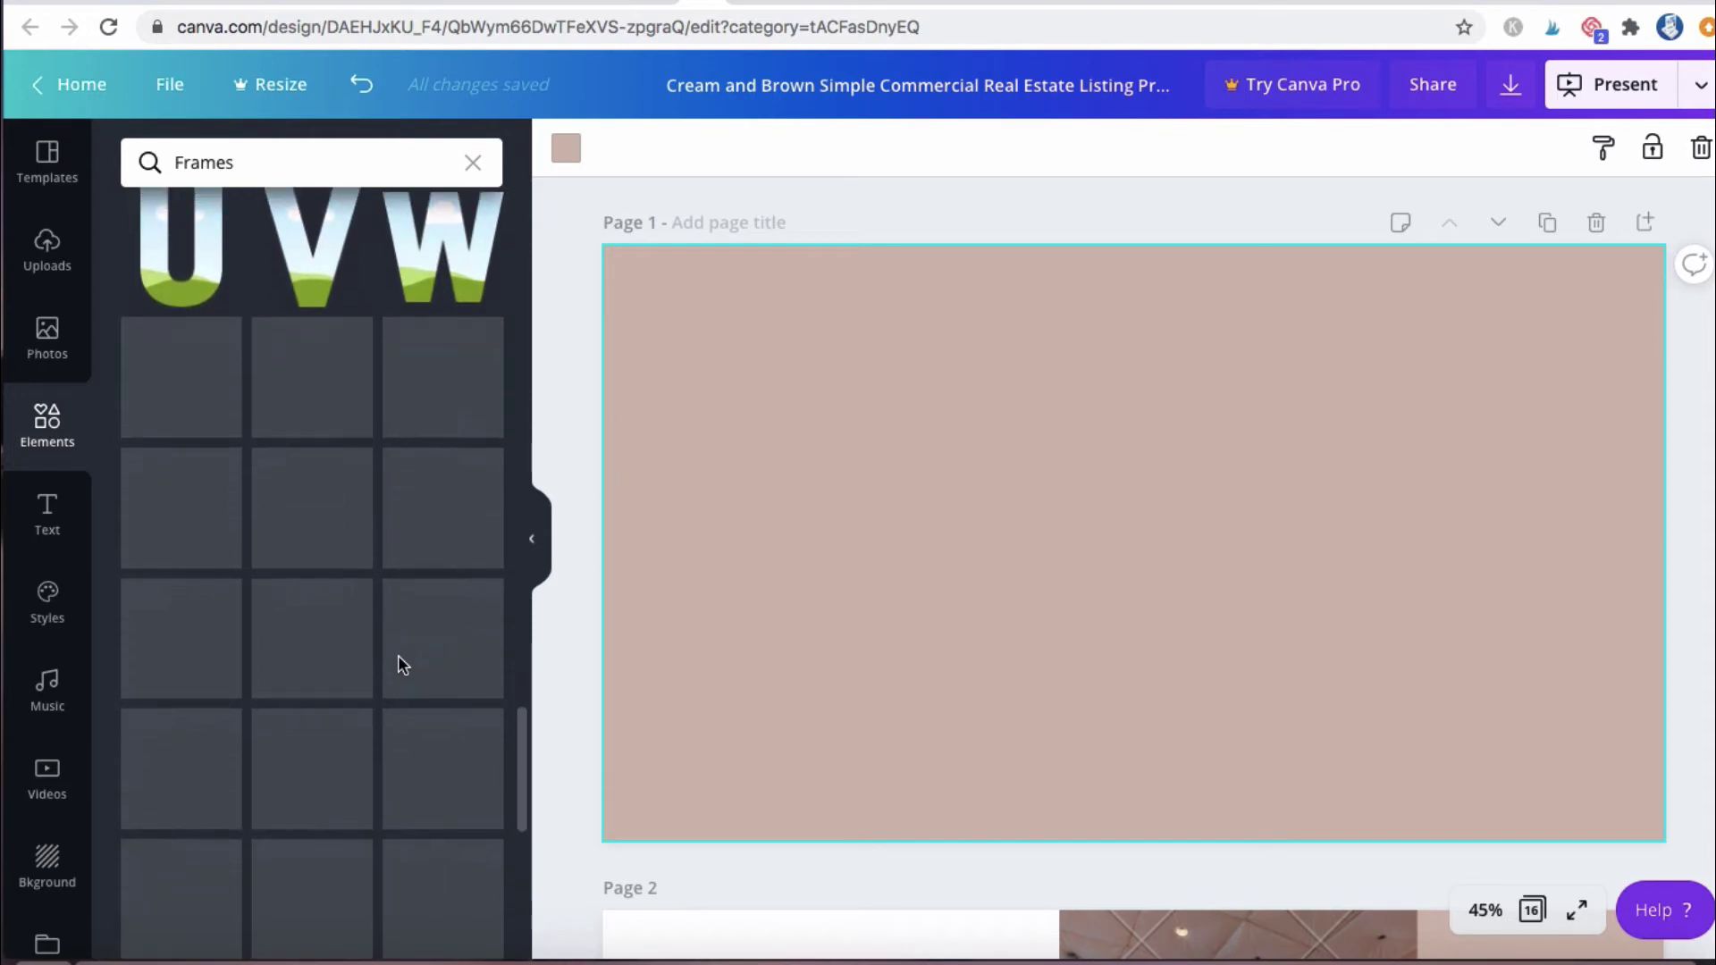
scroll(398, 656, "down", 5)
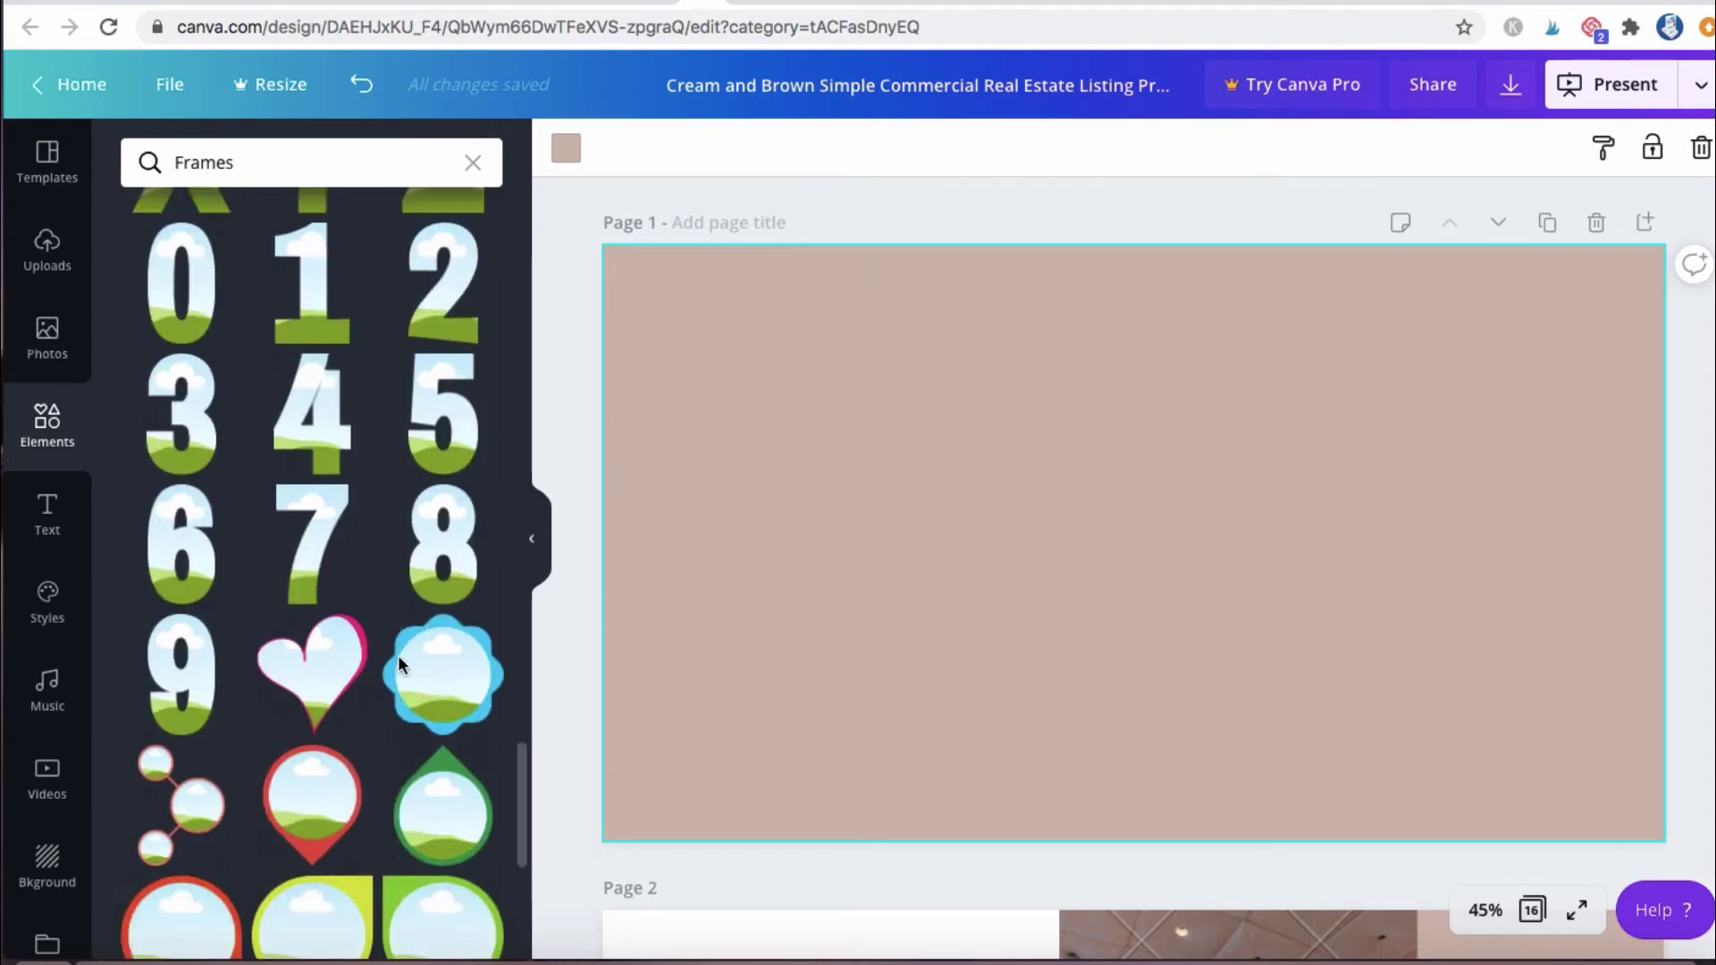
scroll(399, 655, "down", 6)
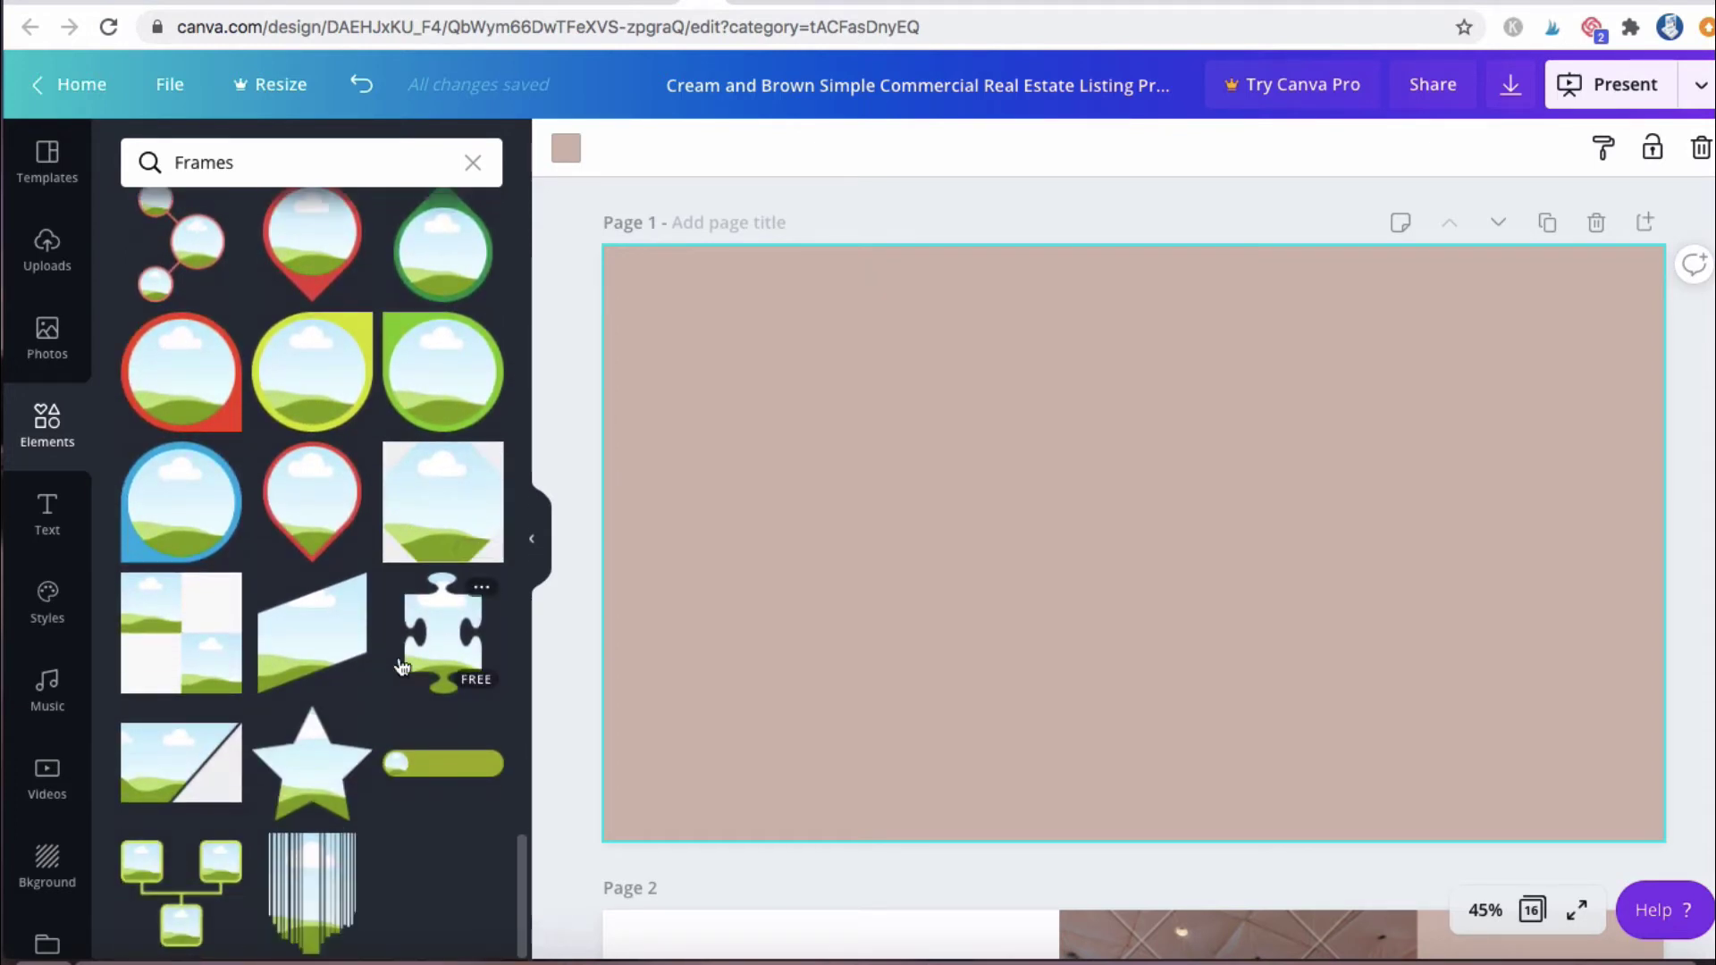
scroll(401, 667, "up", 15)
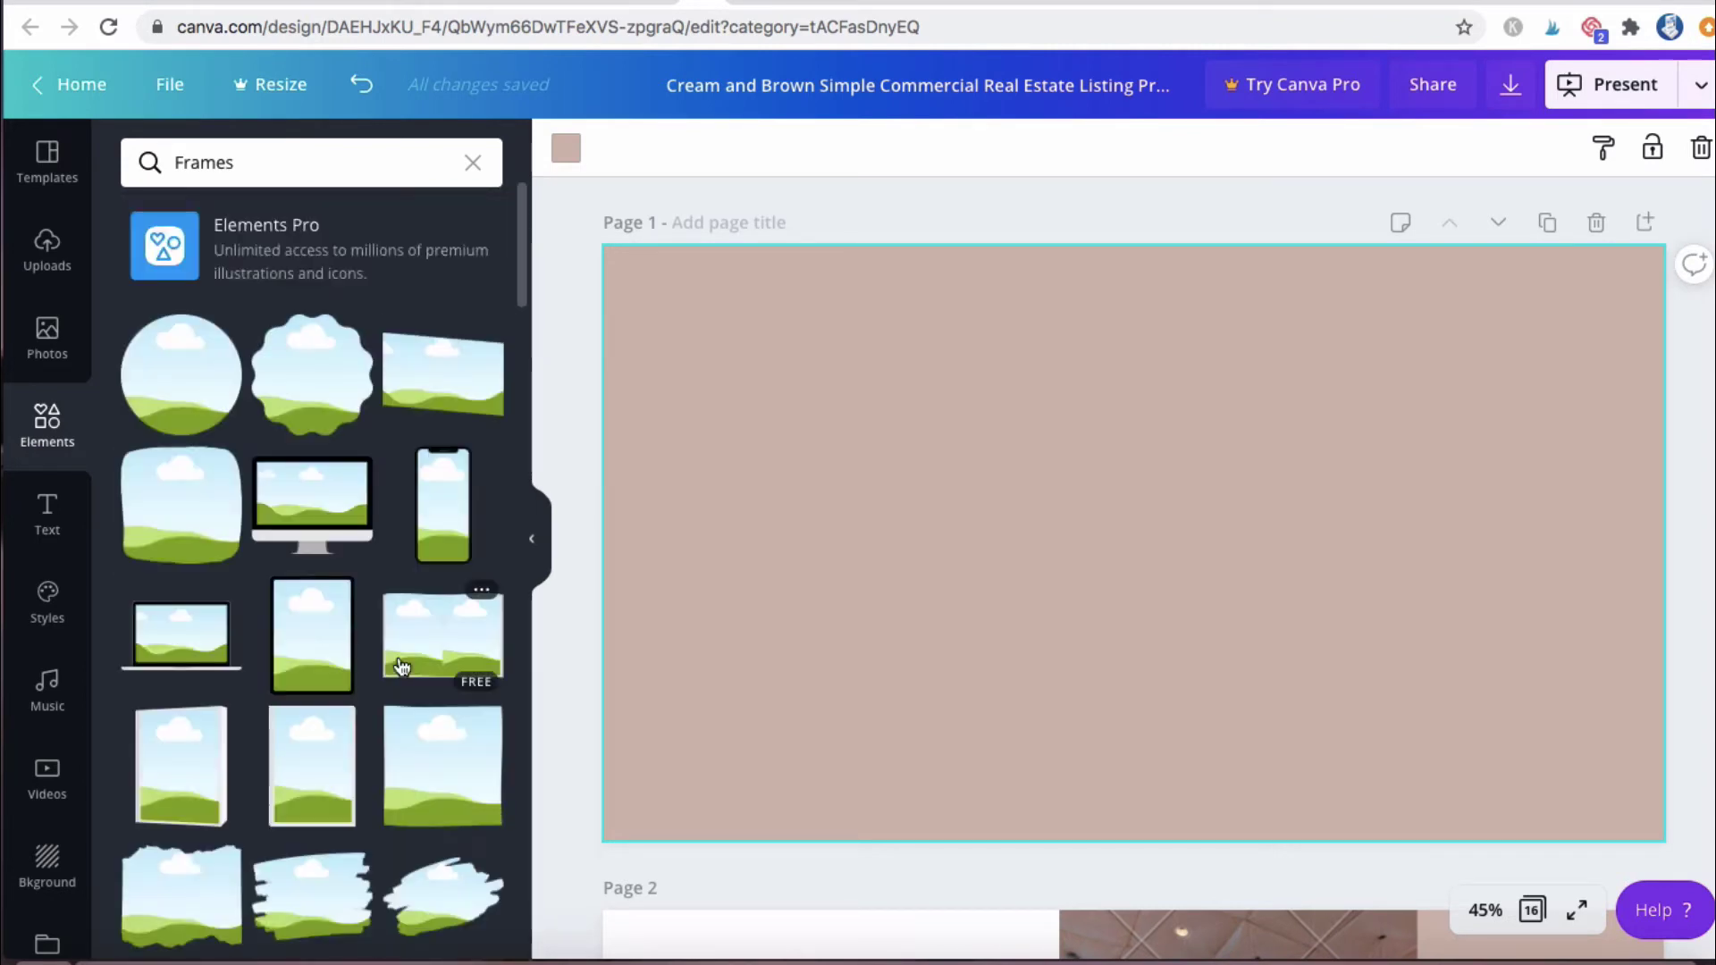
- Show the full Shapes collection and scroll to the outlined squares and circles
left_click(49, 439)
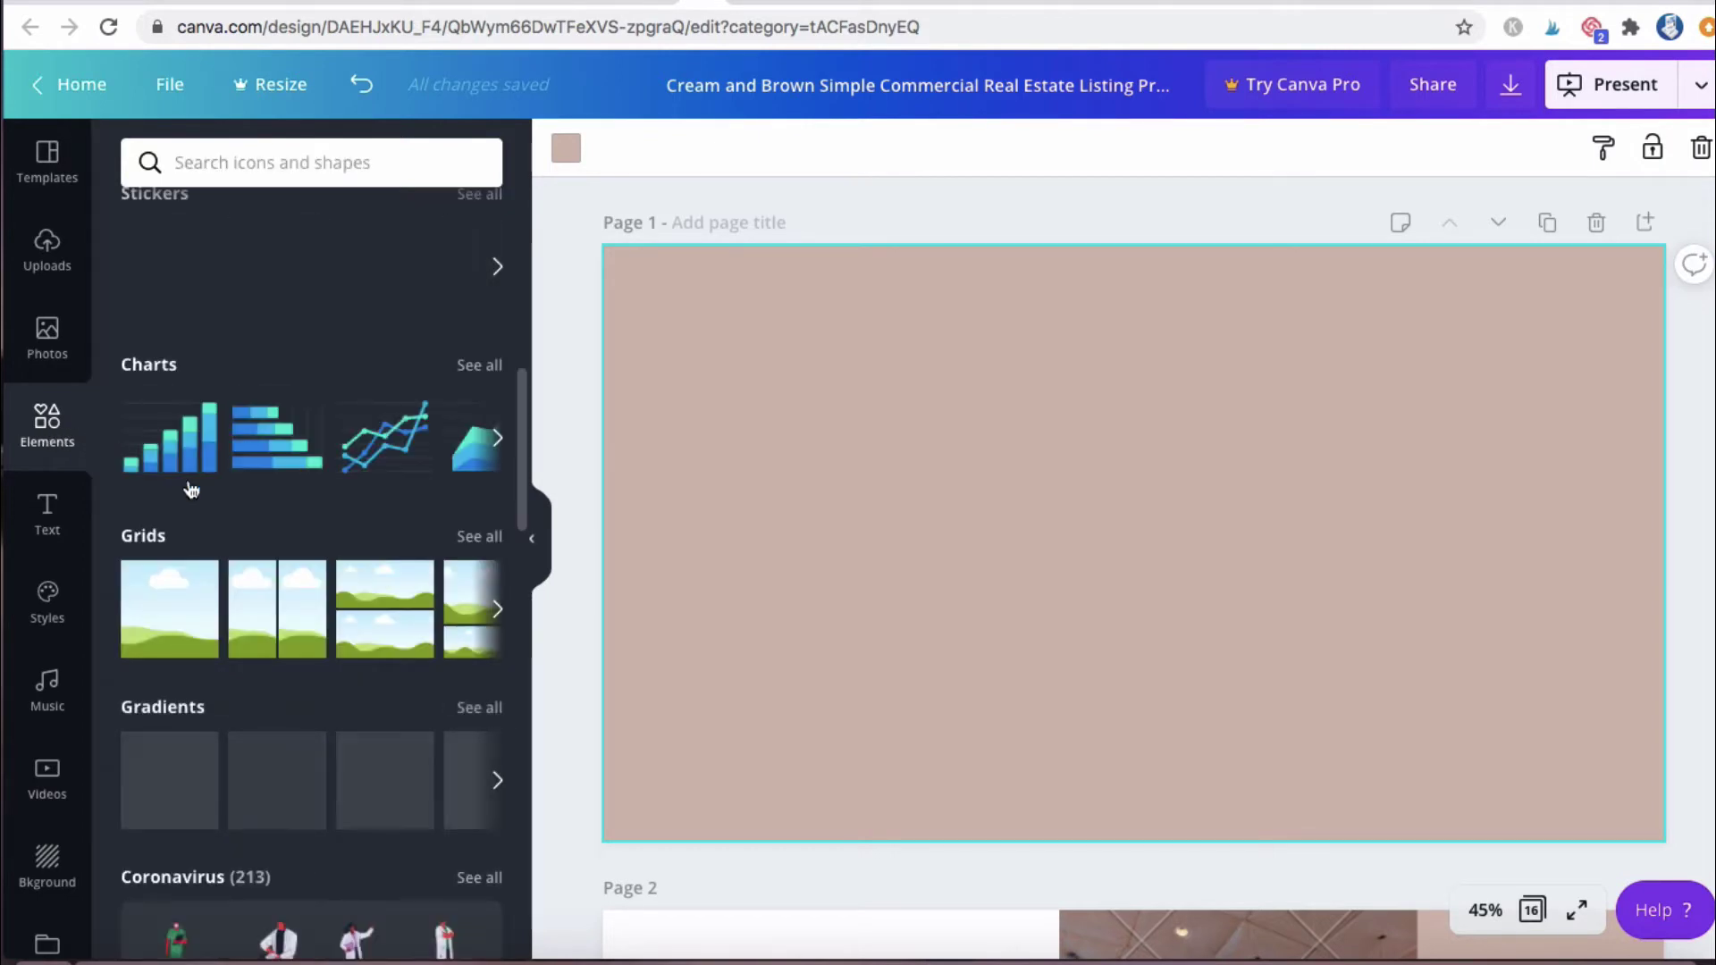
scroll(230, 537, "up", 4)
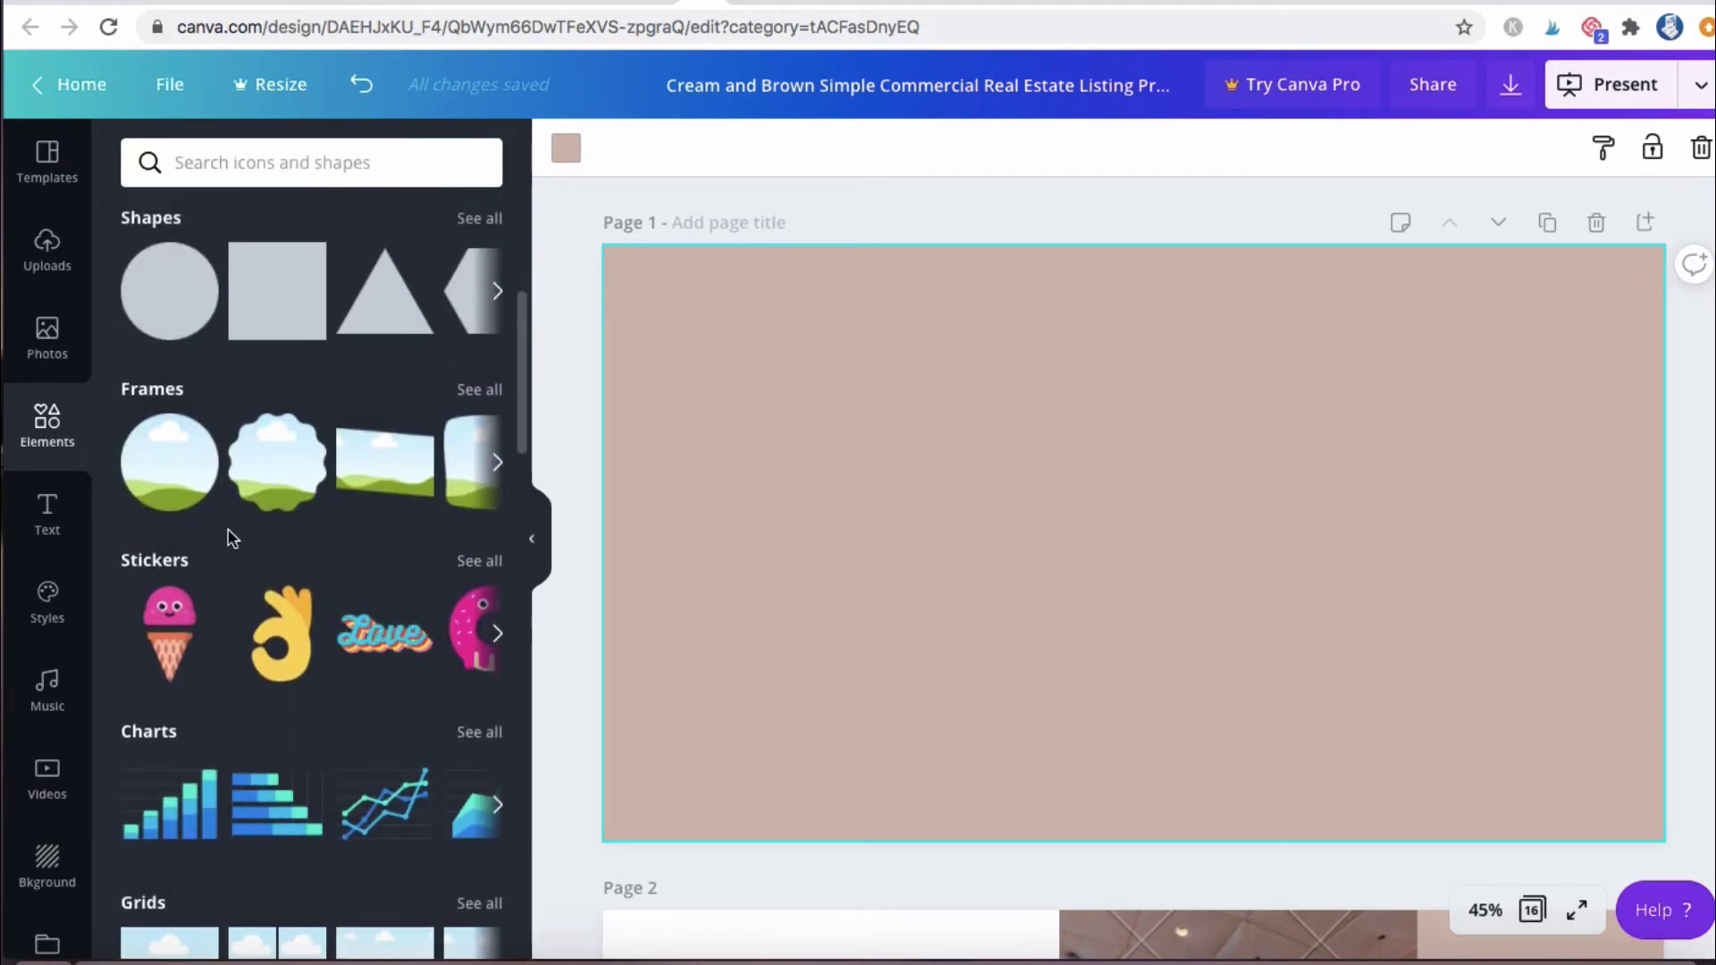
scroll(231, 537, "up", 2)
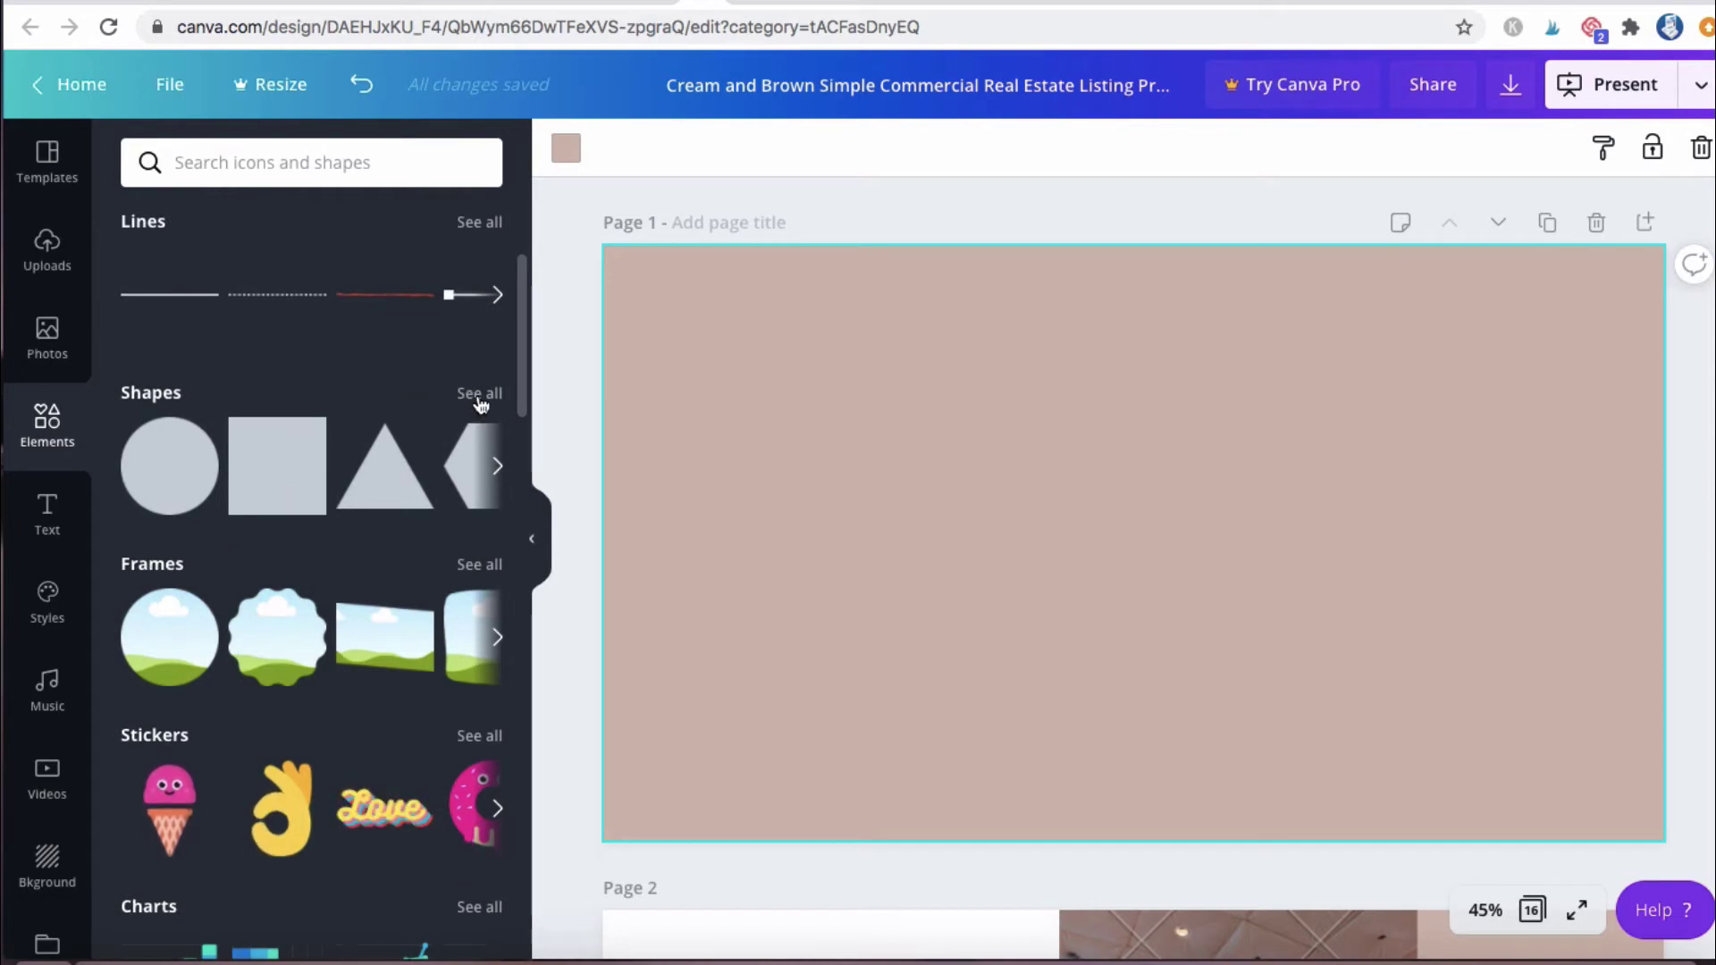
left_click(480, 395)
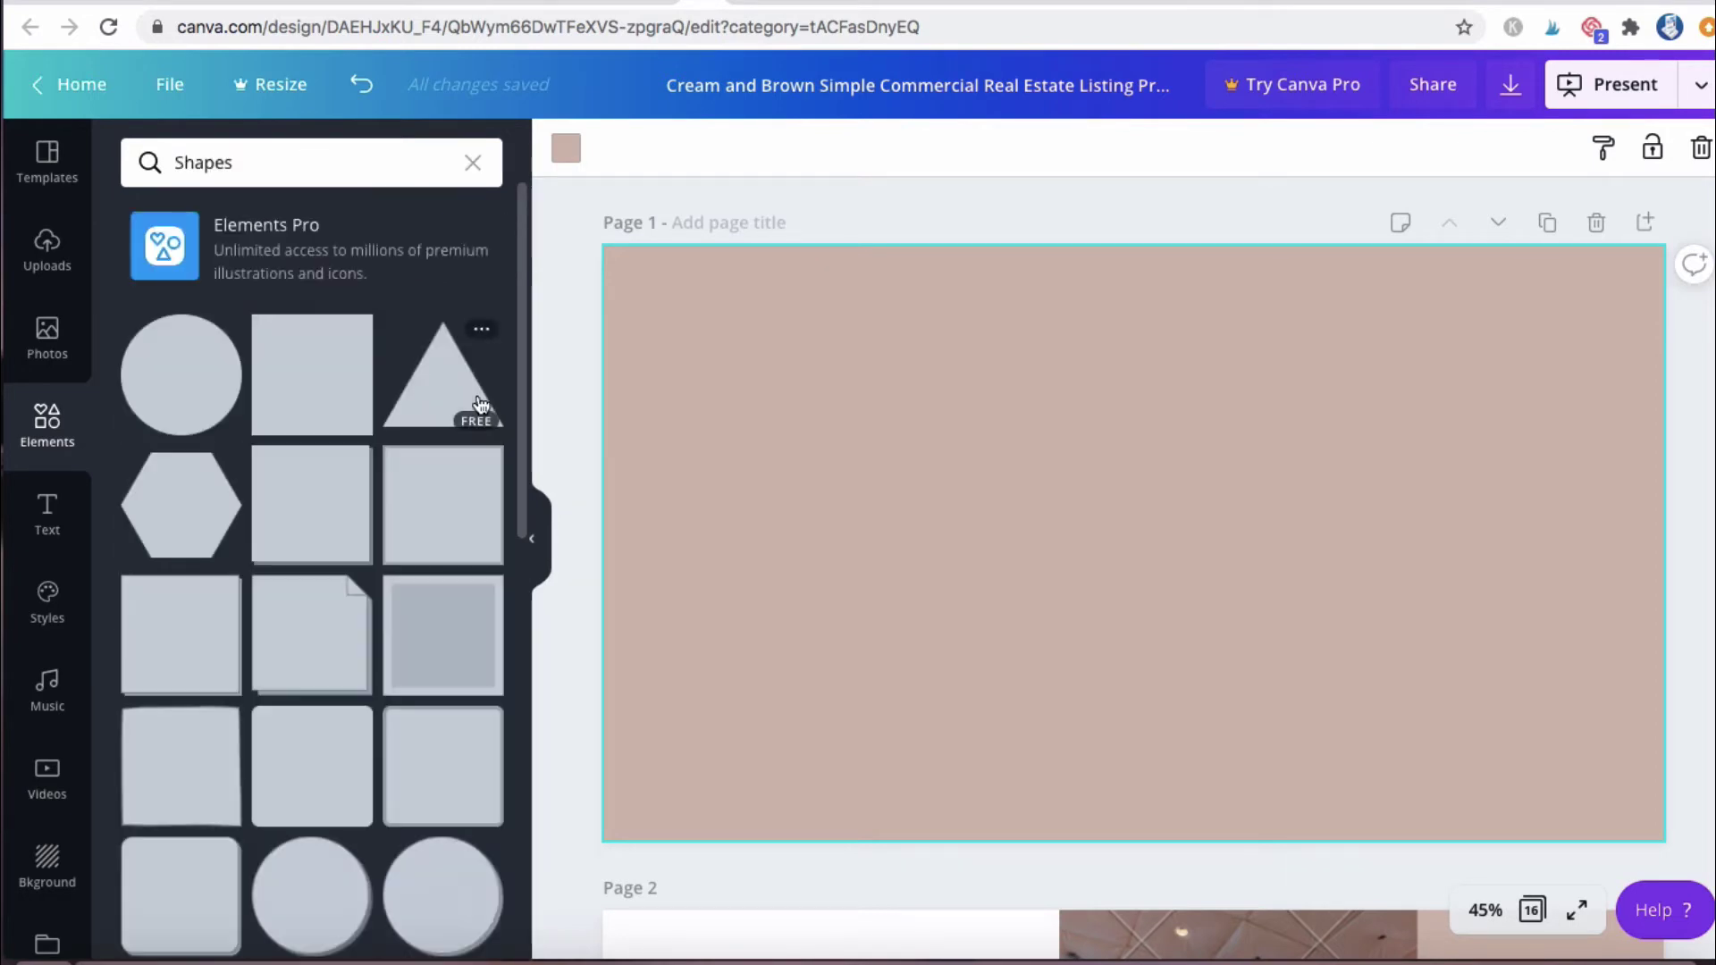
scroll(306, 605, "down", 6)
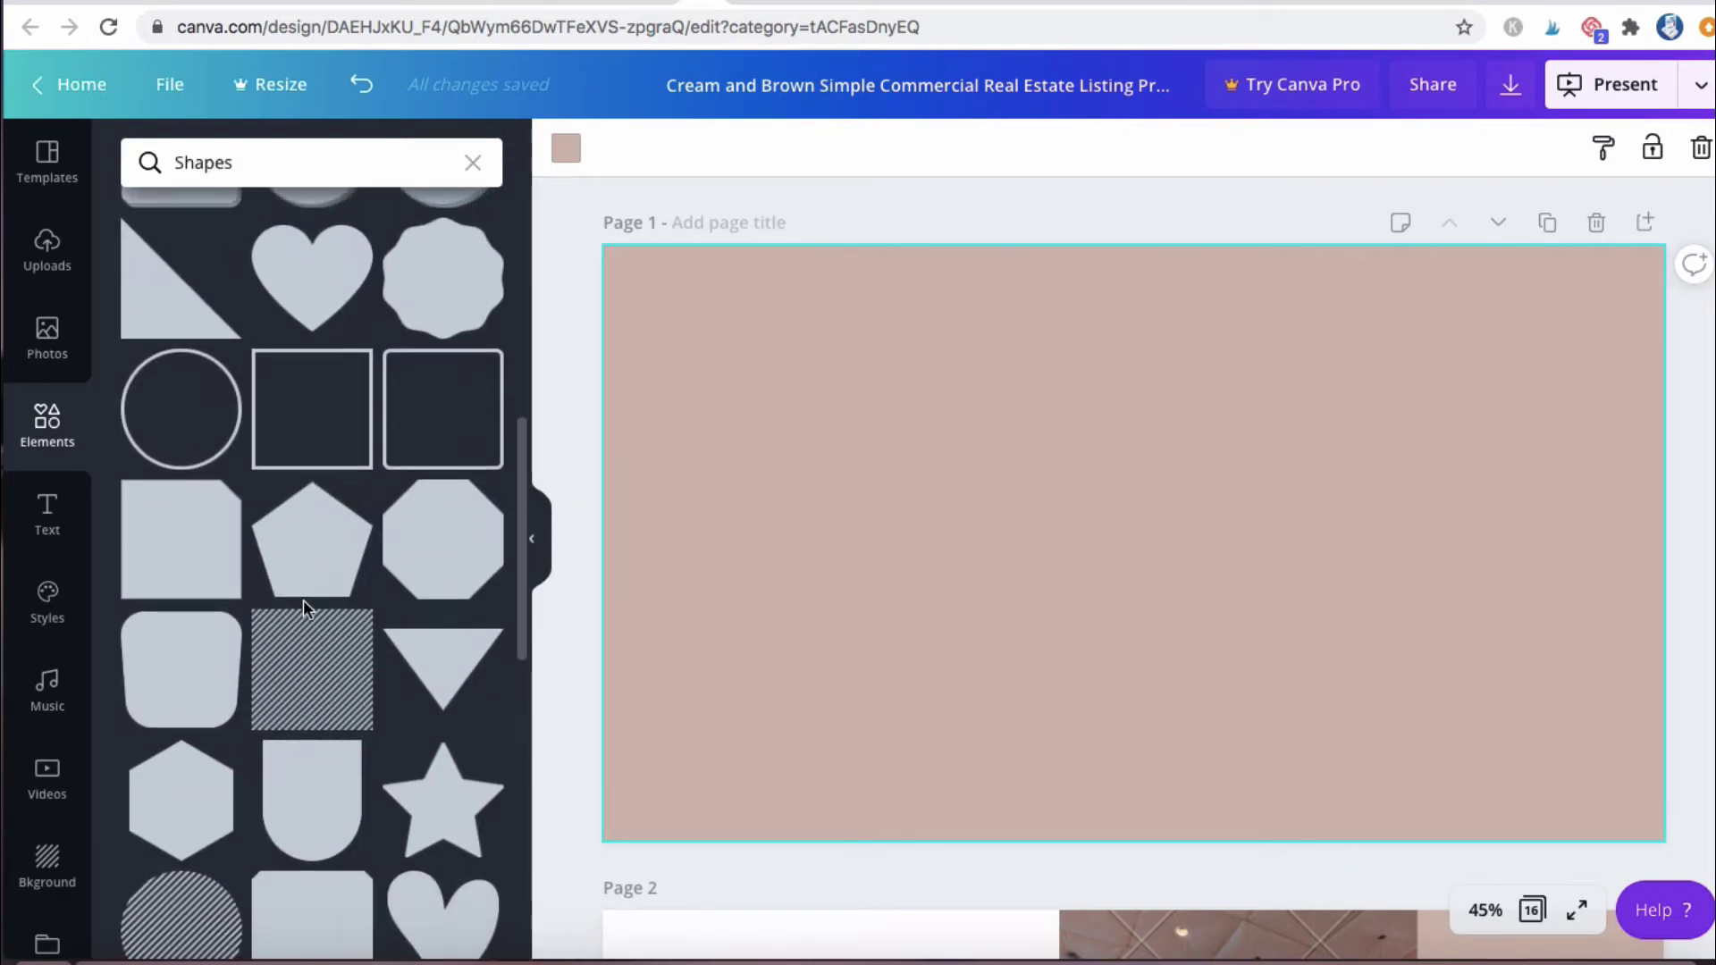
- Add a dark square outline and stretch it to about 984 high, nearly filling page 1
left_click(316, 418)
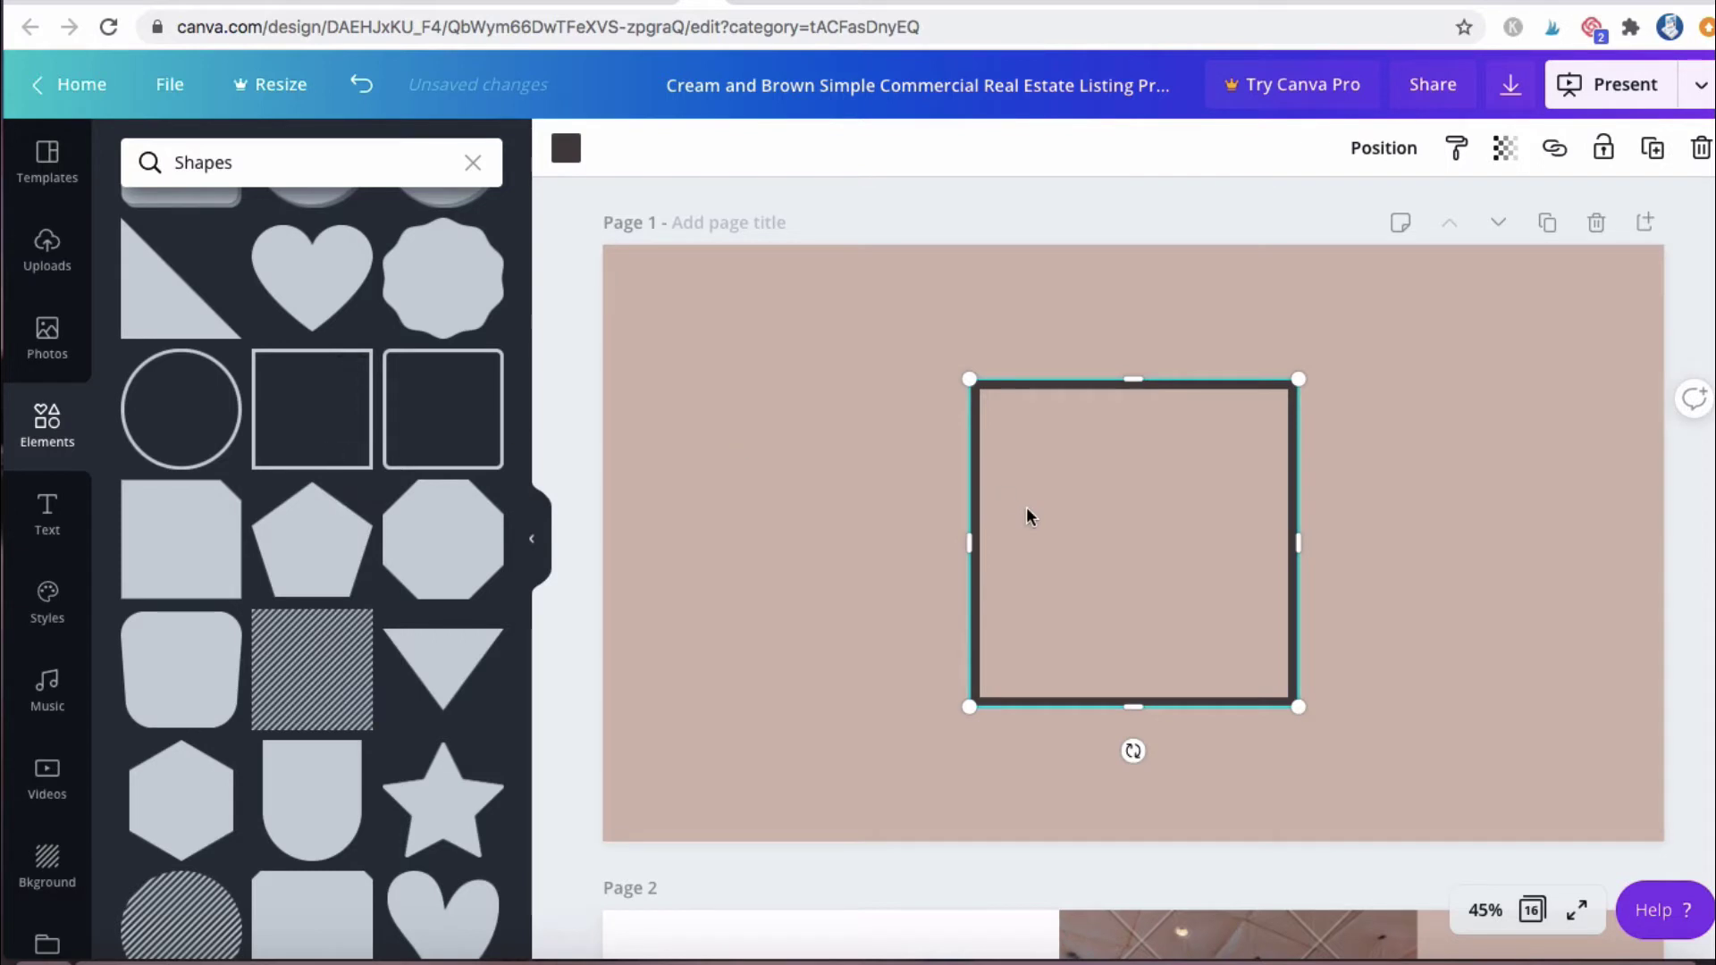
left_click_drag(970, 545, 635, 534)
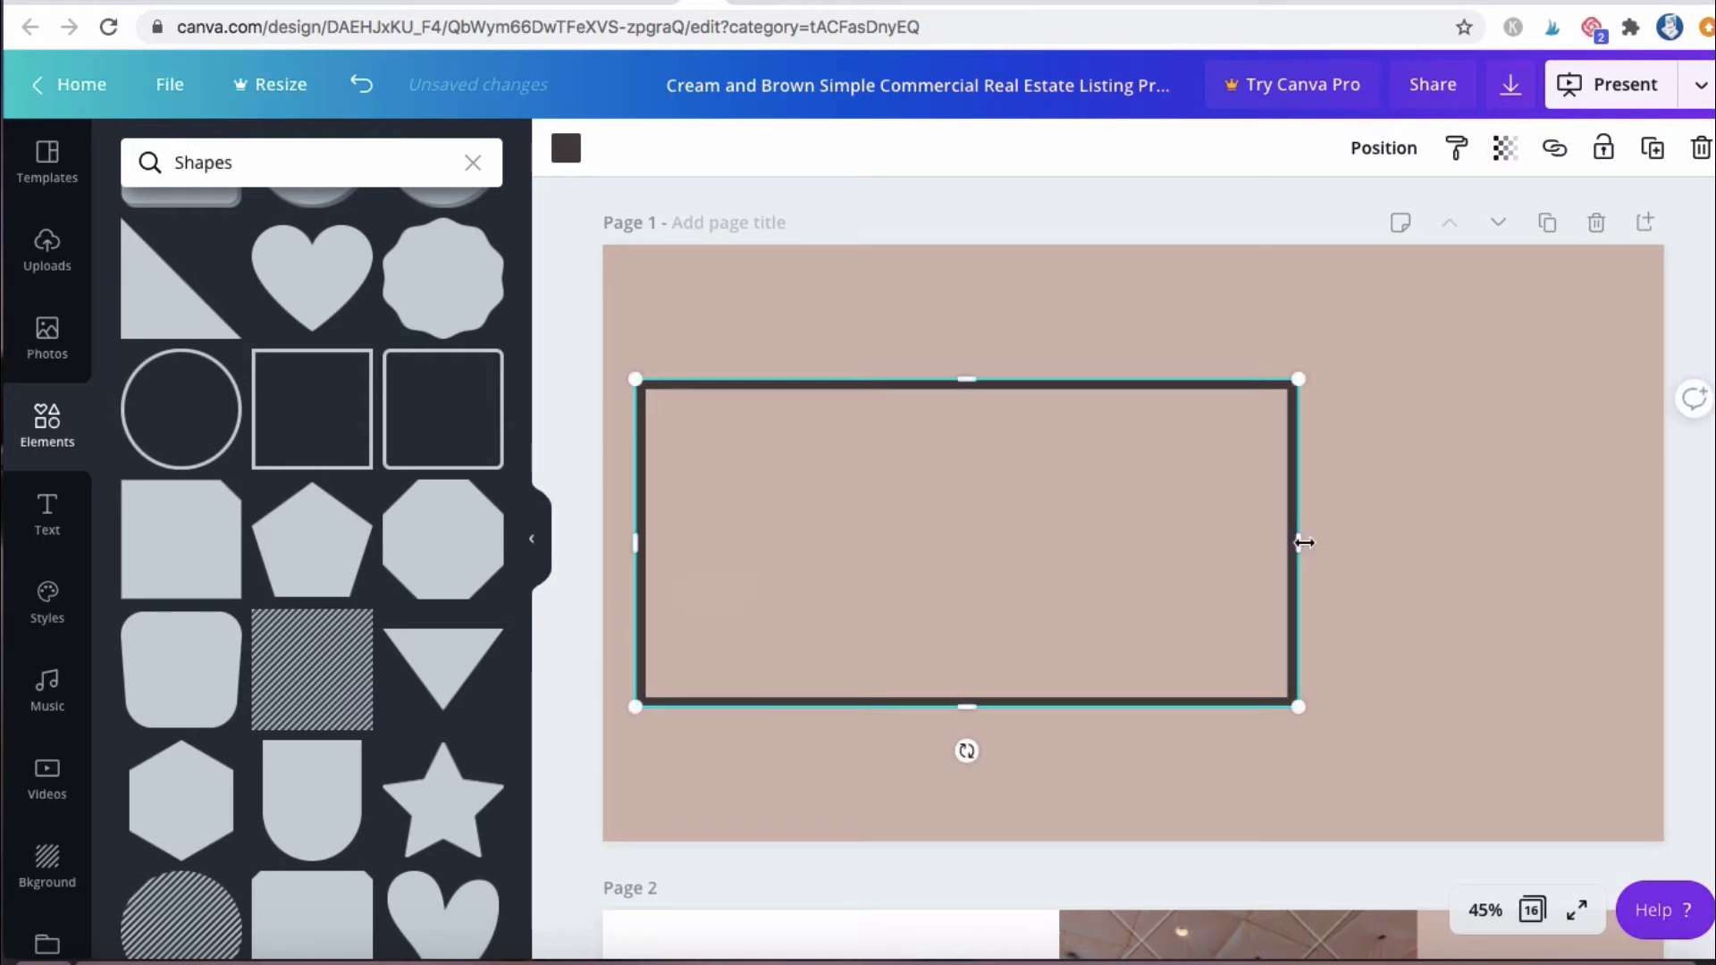
left_click_drag(1299, 544, 1624, 539)
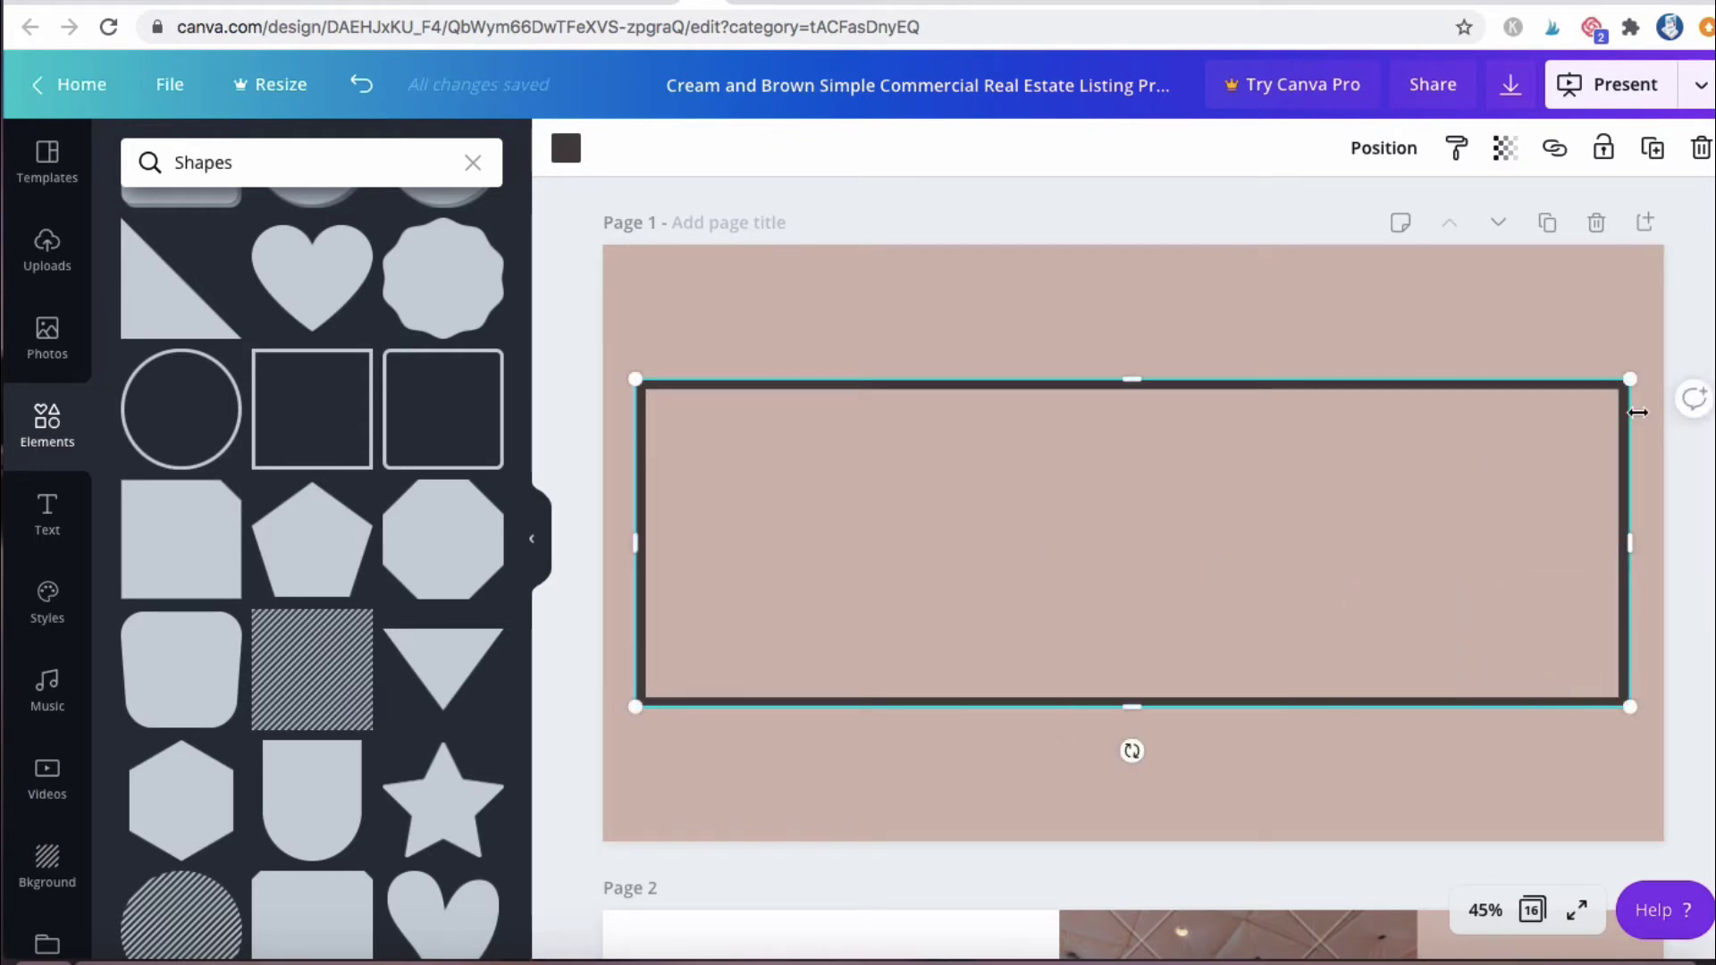
left_click_drag(1628, 381, 1618, 340)
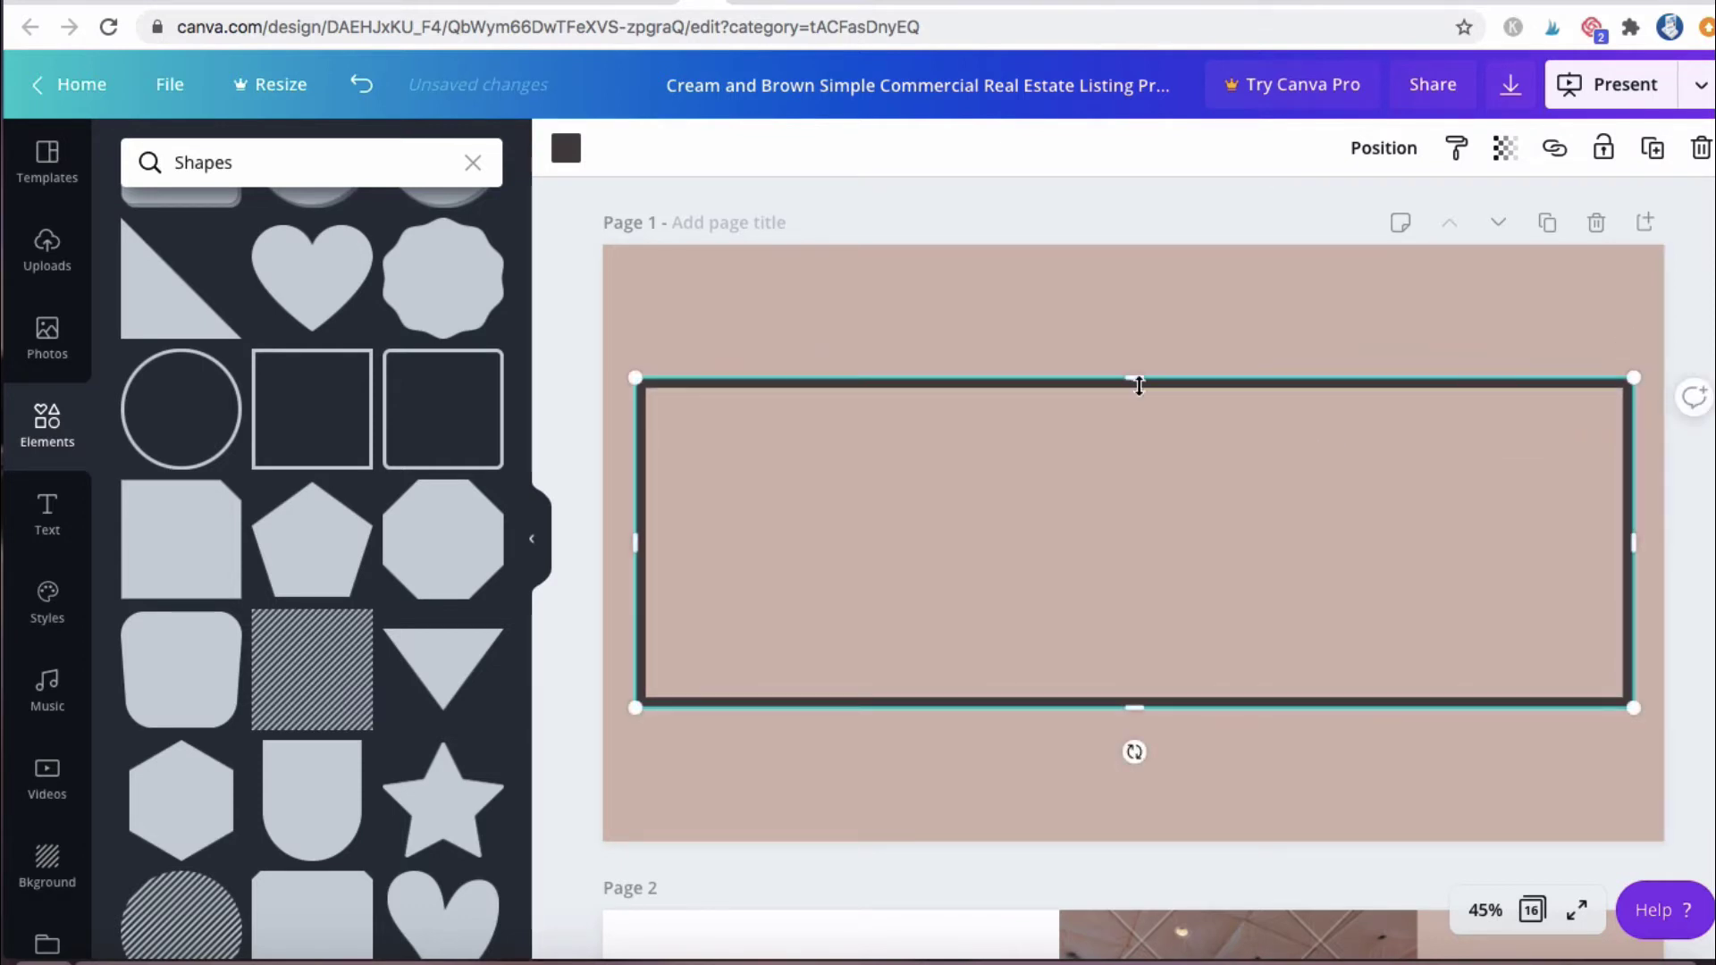
left_click_drag(1131, 379, 1123, 274)
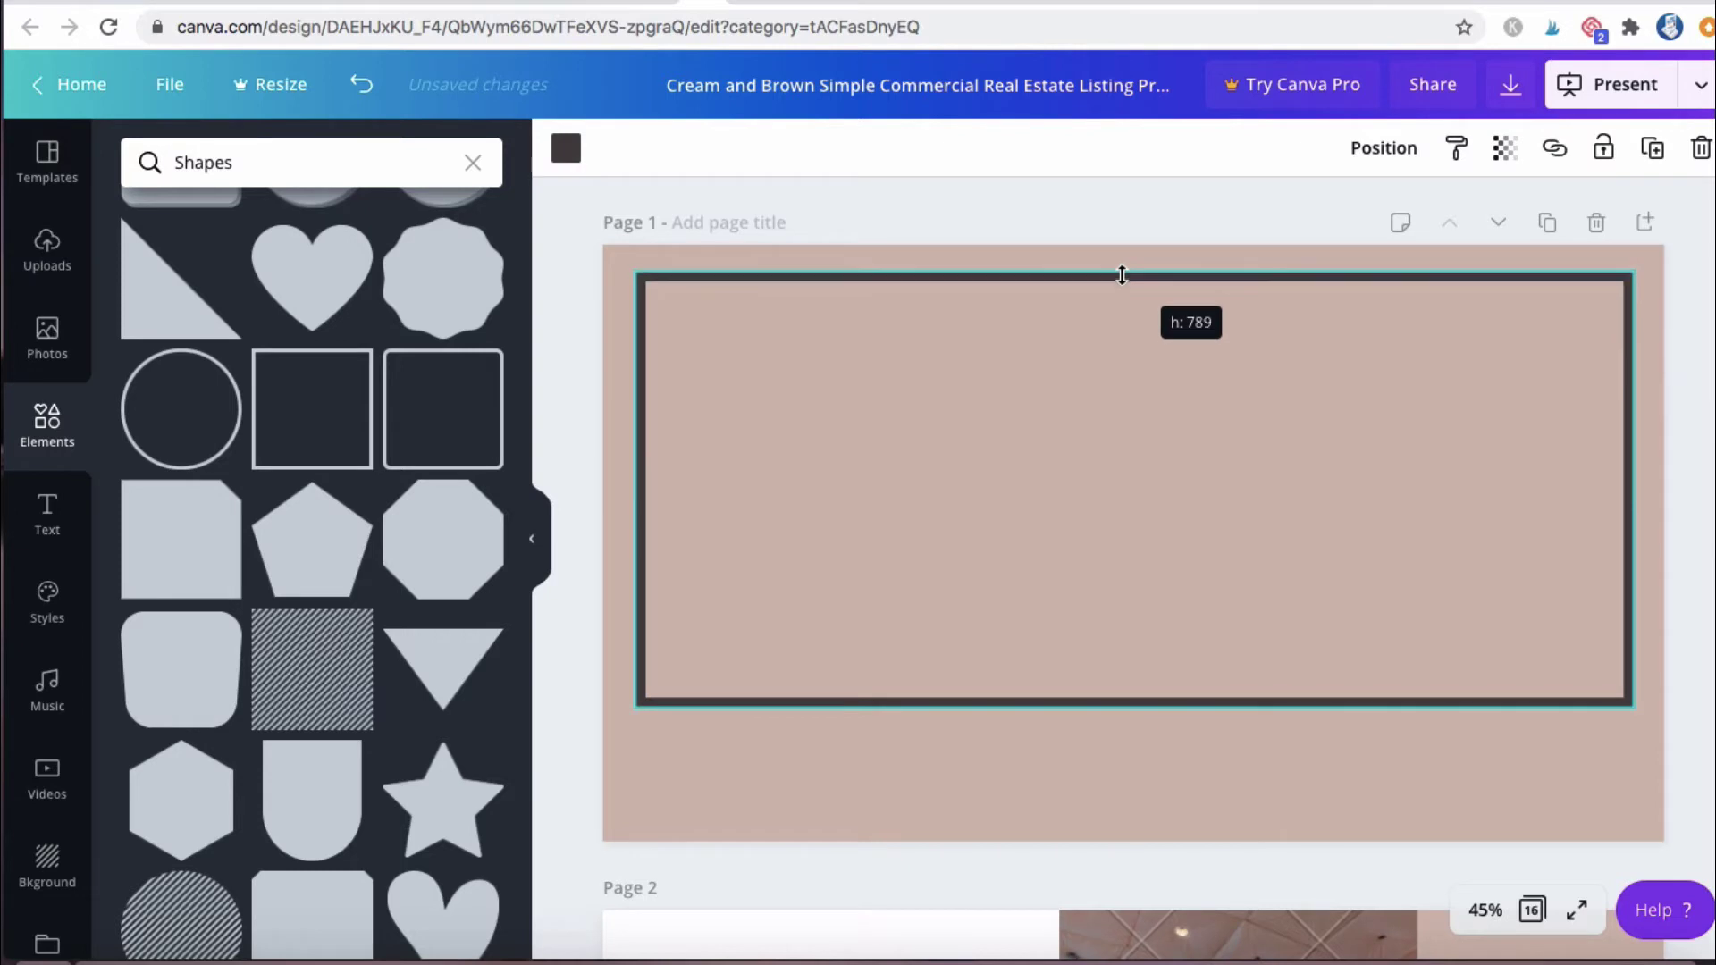
left_click_drag(1135, 738, 1135, 805)
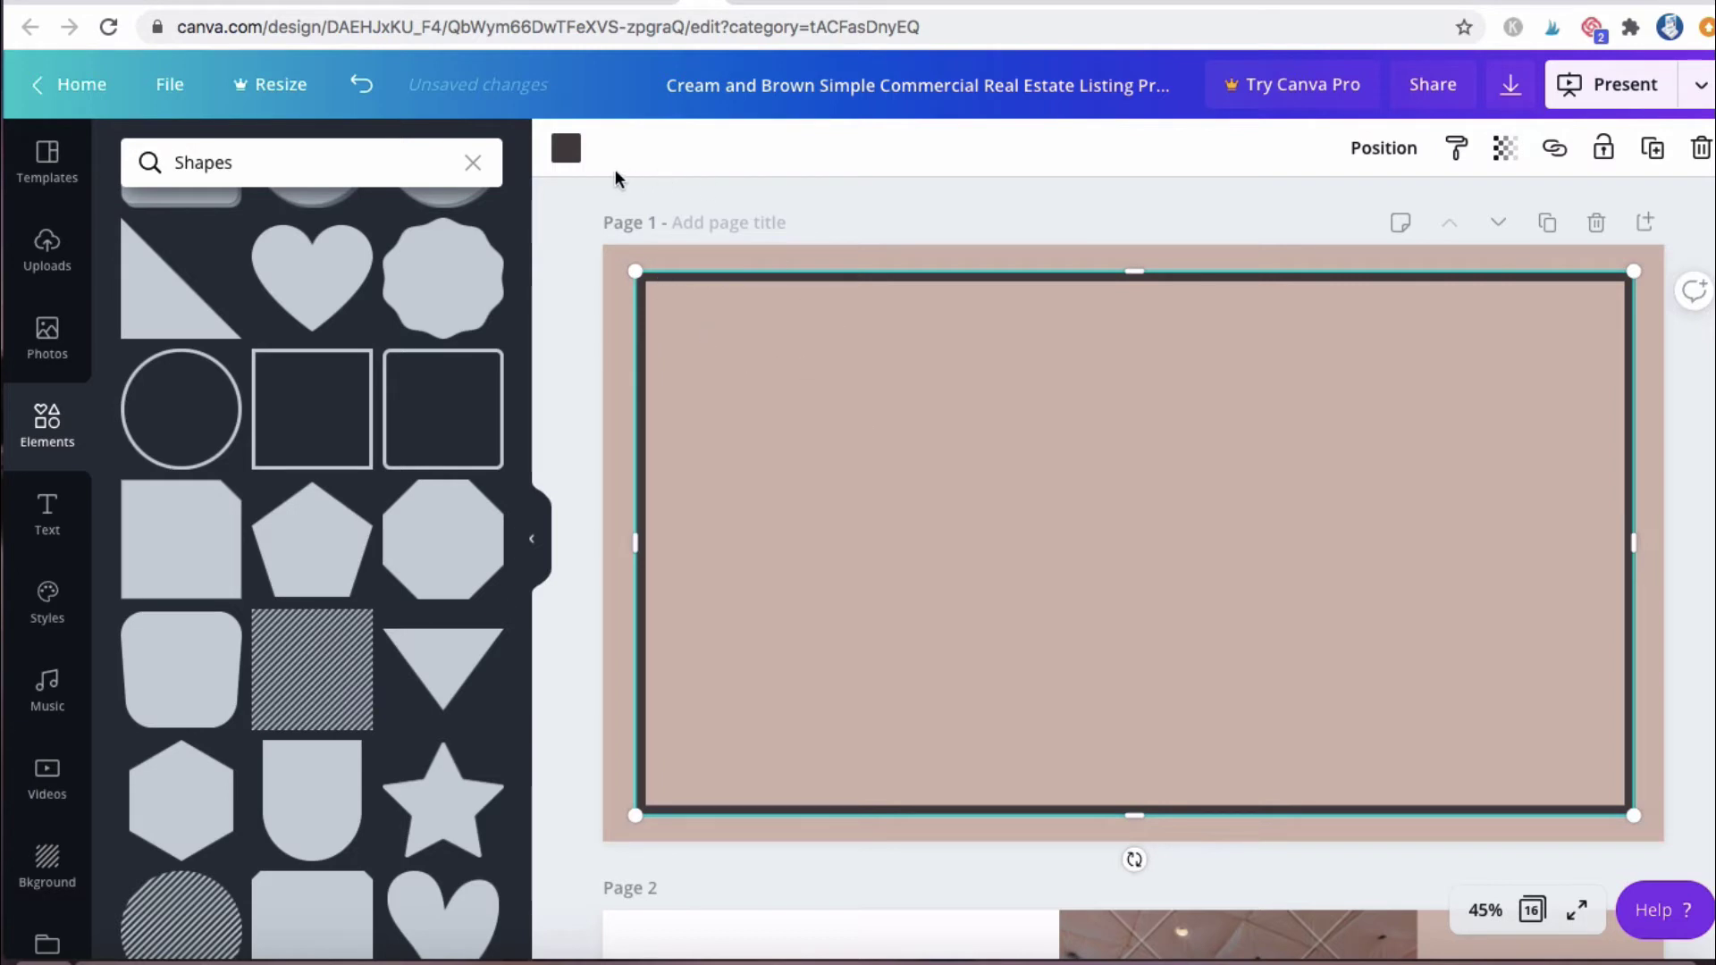
- Recolour the rectangular border with the light grey document colour
left_click(565, 149)
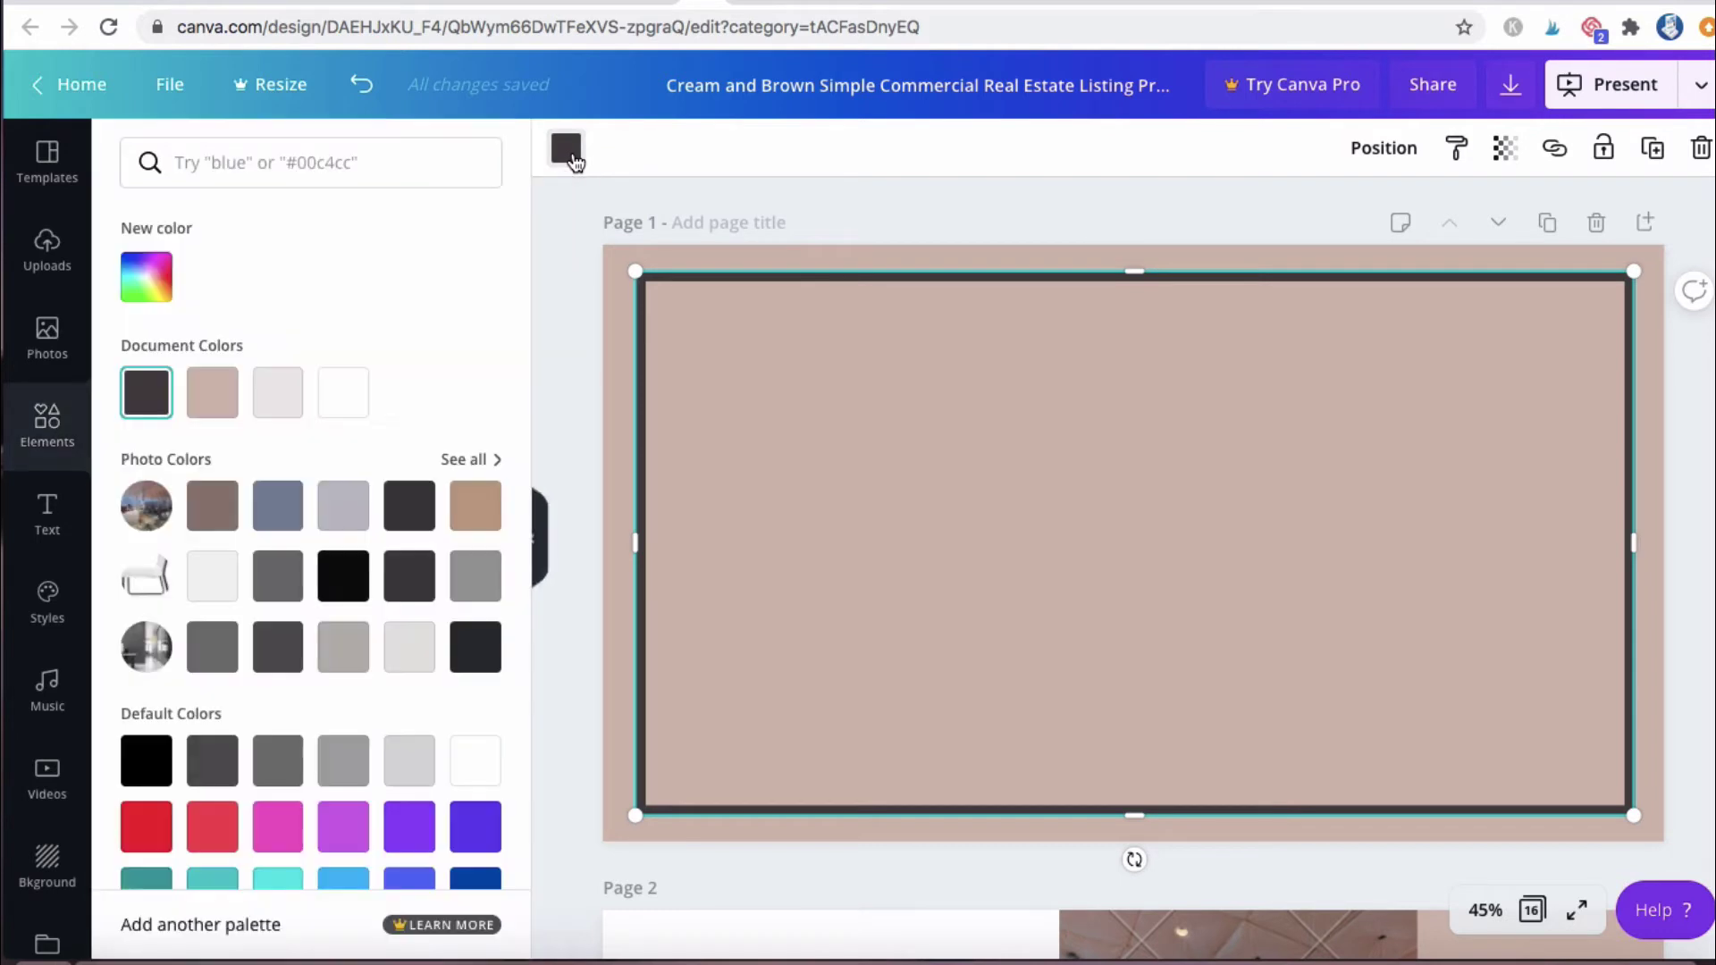
left_click(294, 405)
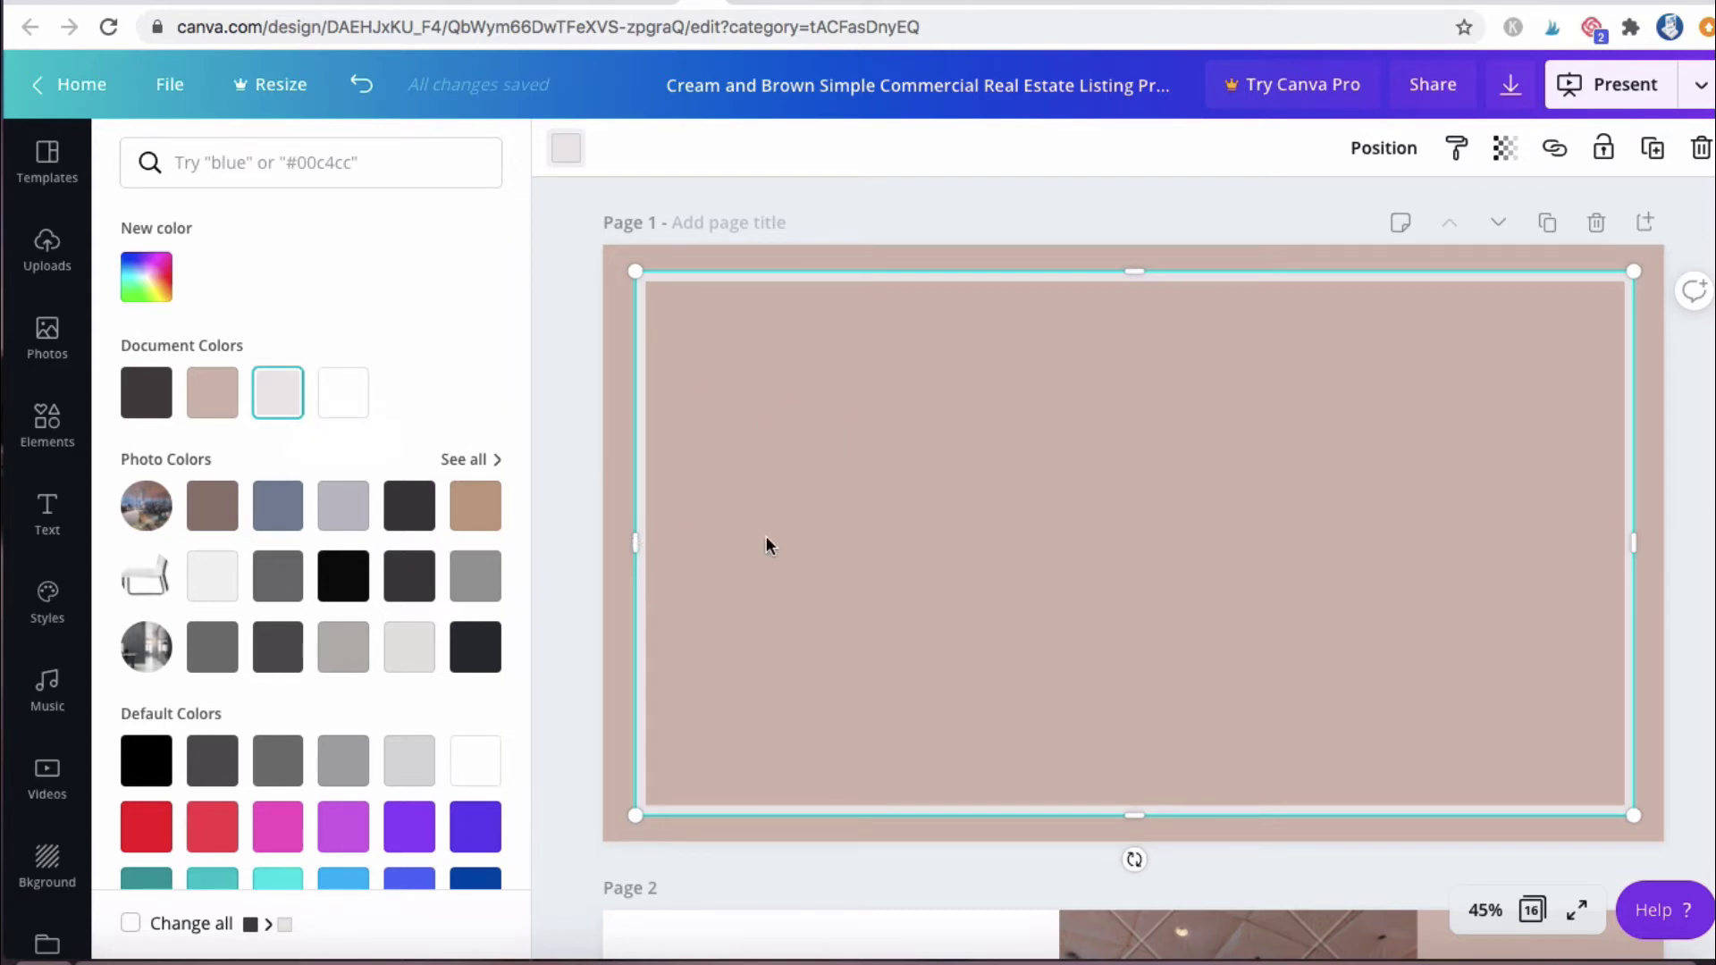
key("Escape")
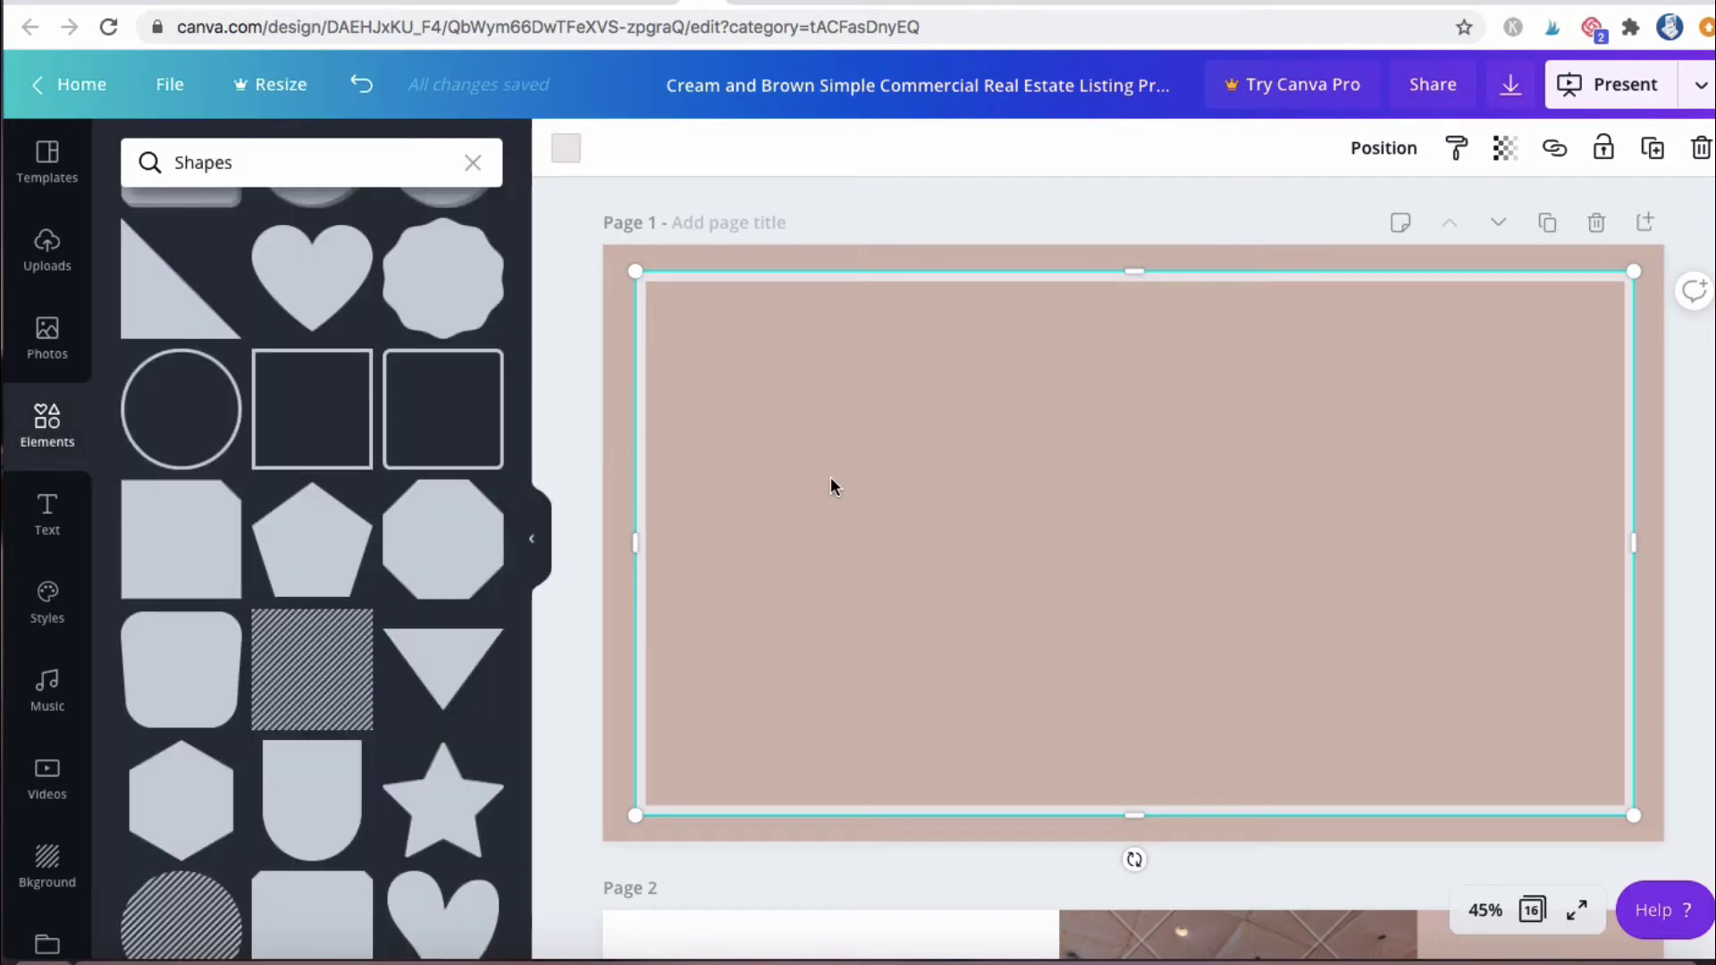
left_click(70, 433)
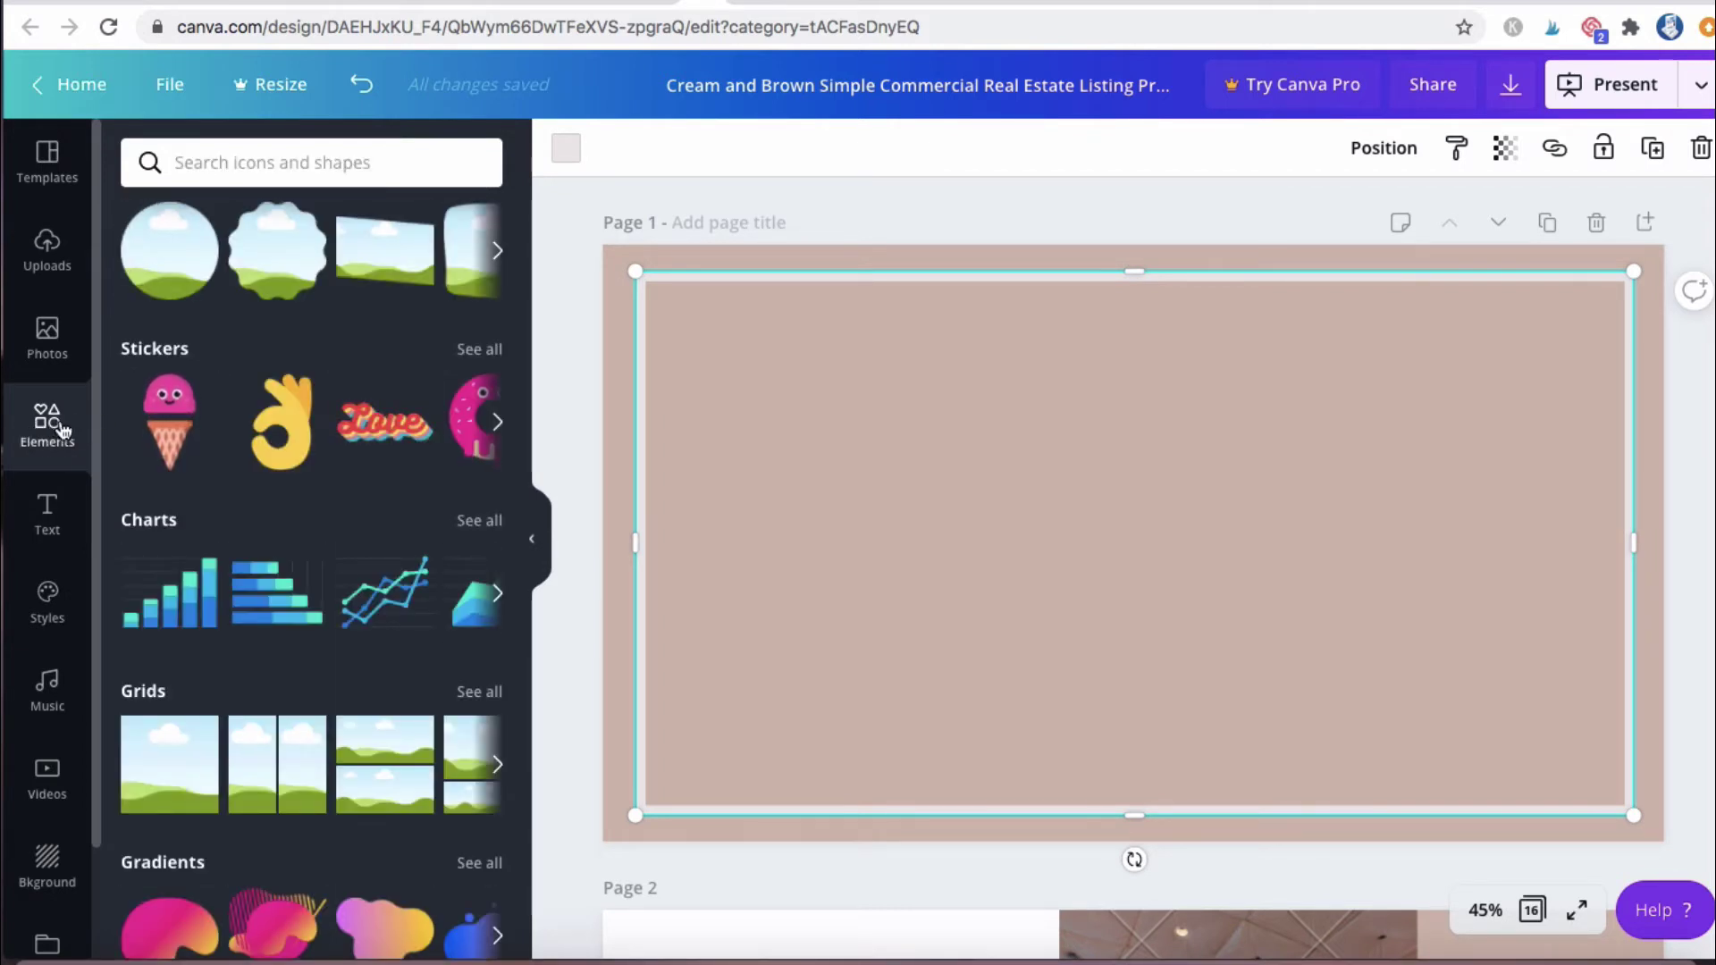
left_click(480, 349)
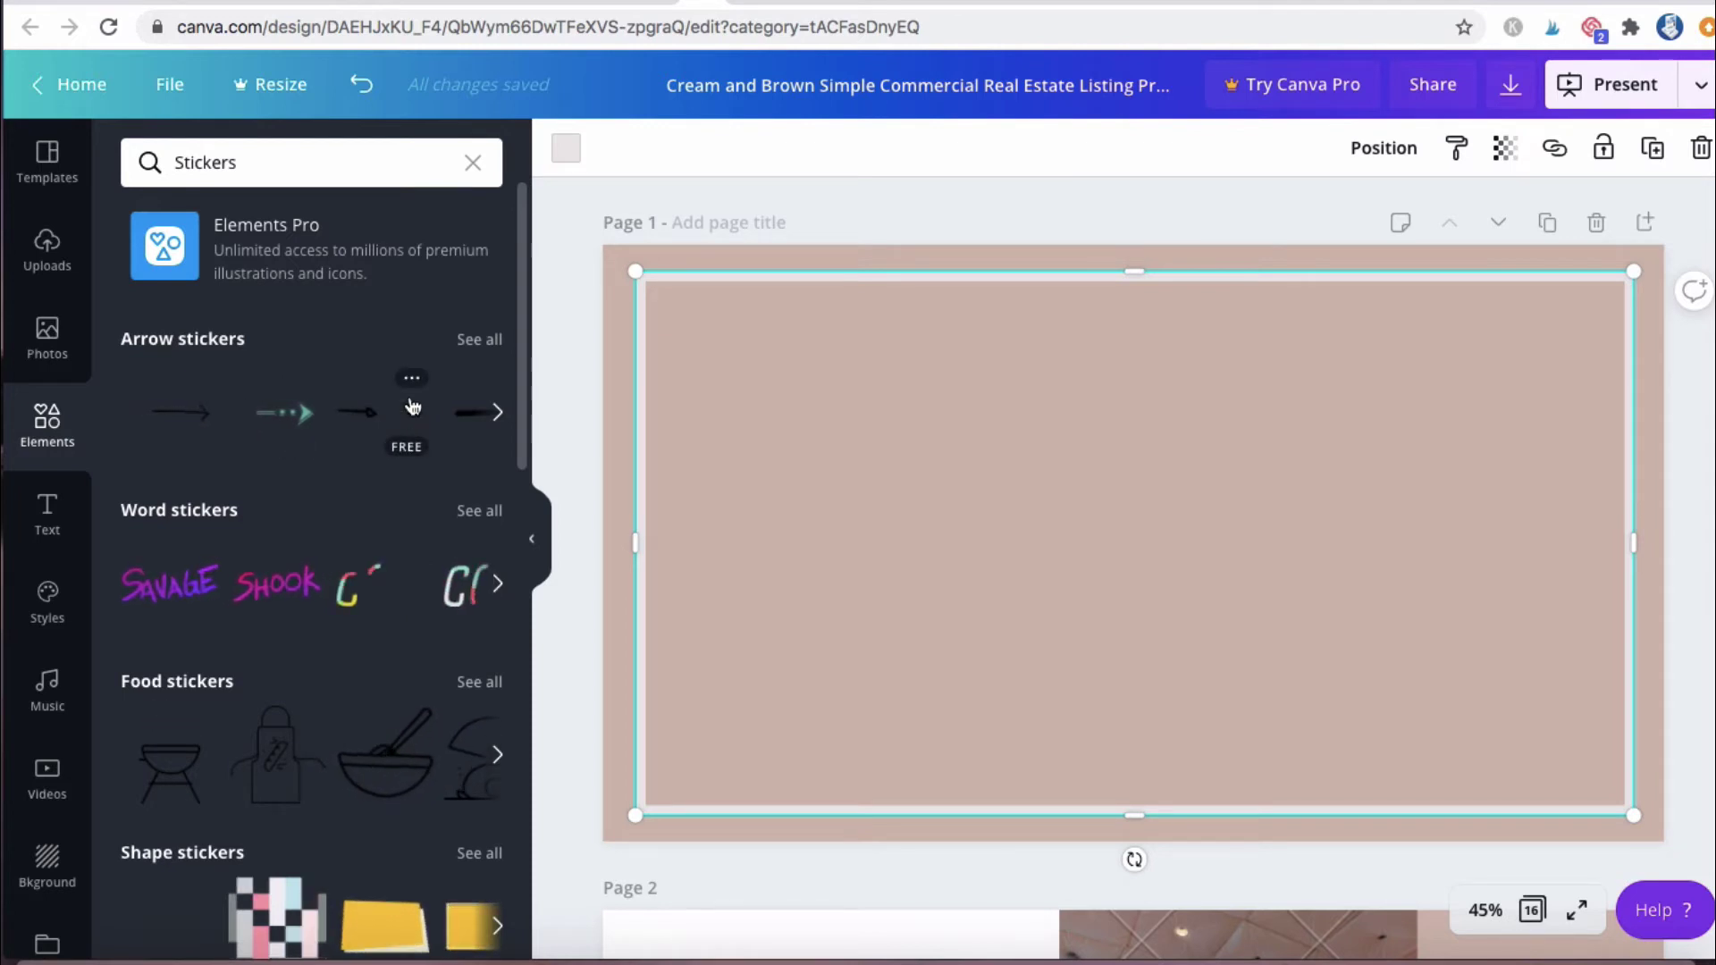
scroll(412, 407, "right", 3)
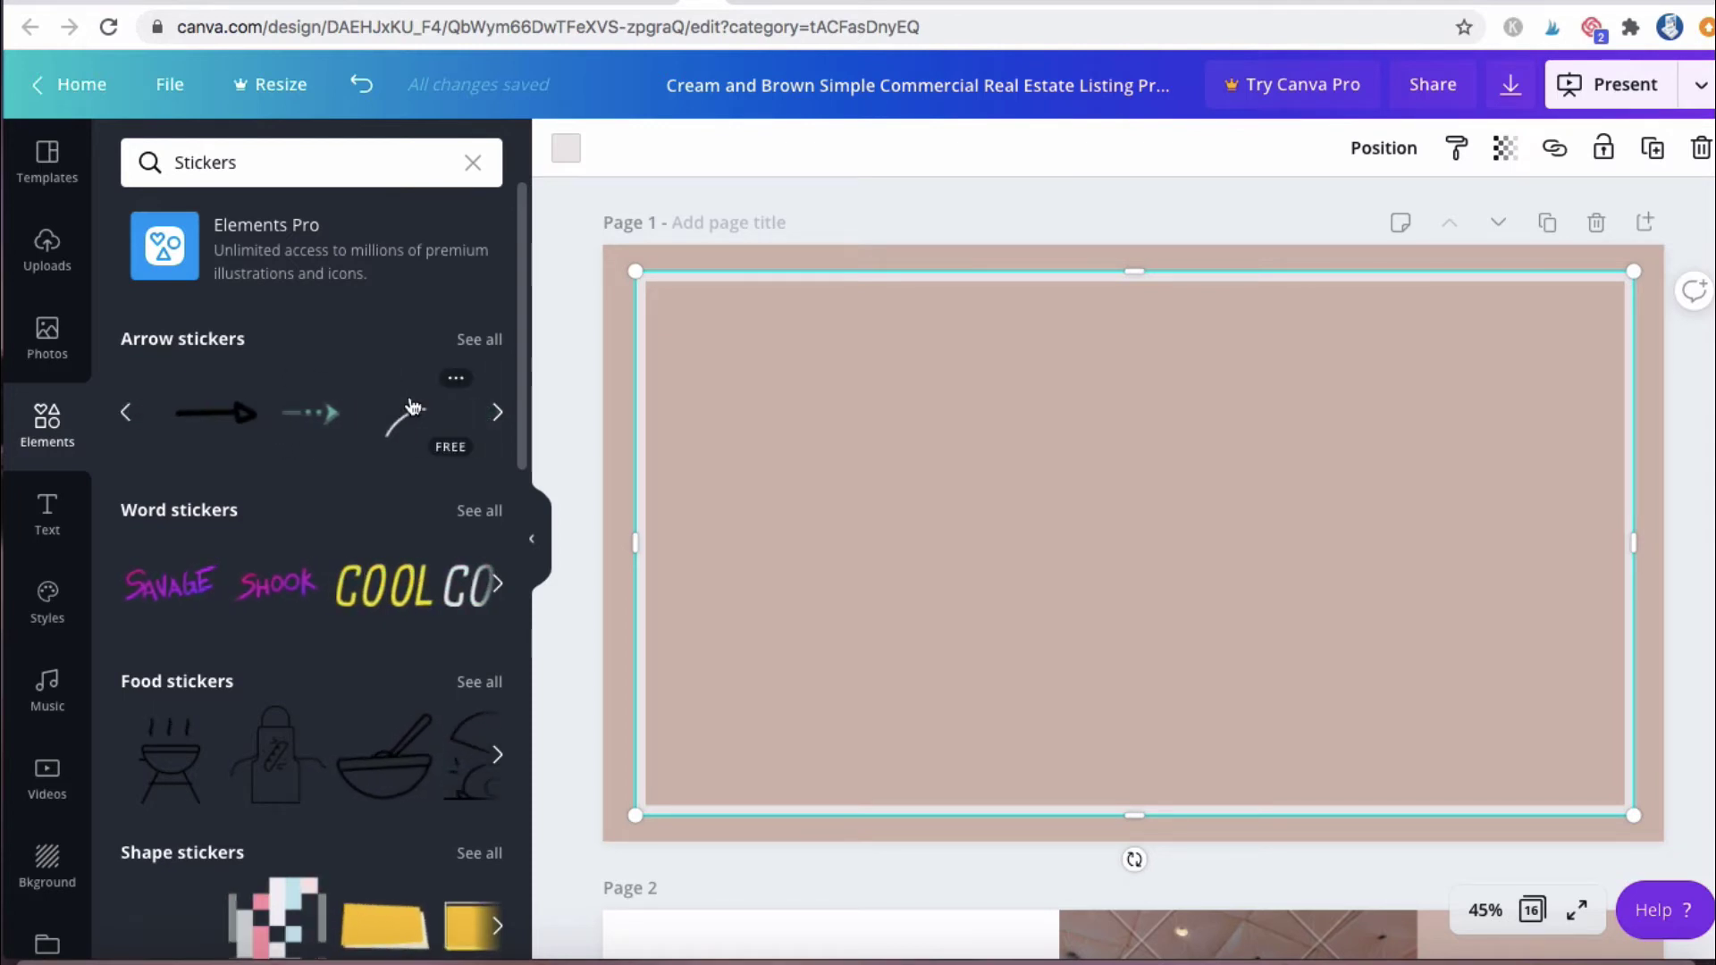
scroll(402, 411, "right", 3)
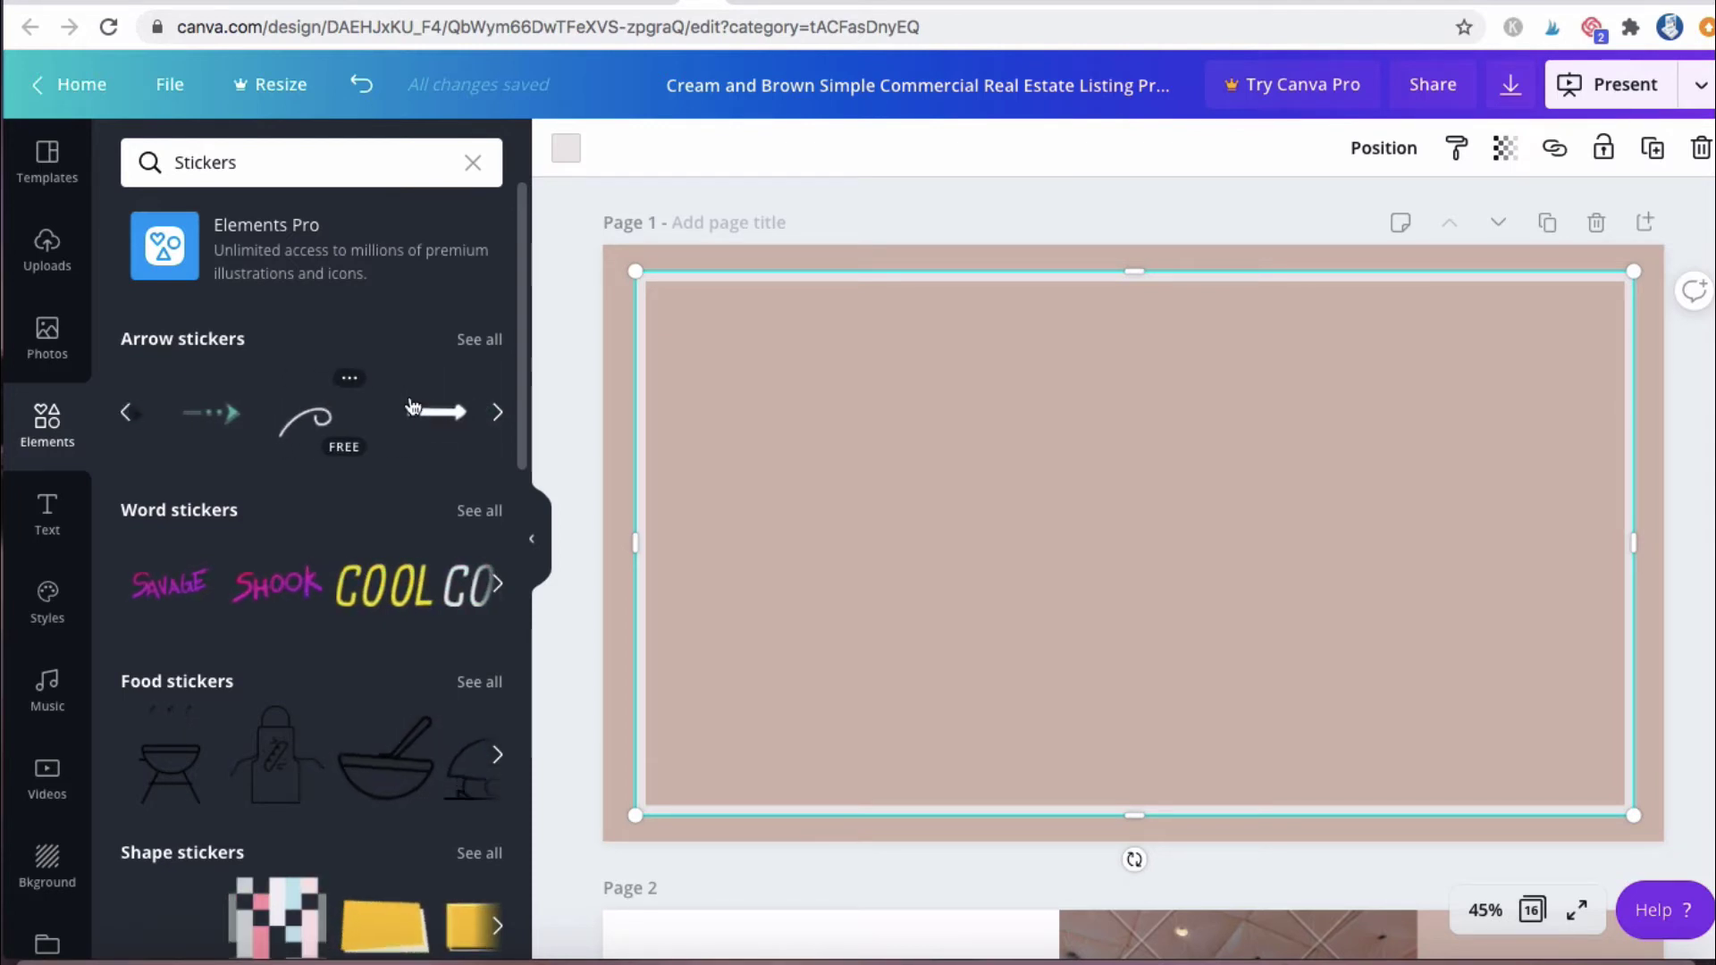
left_click(488, 350)
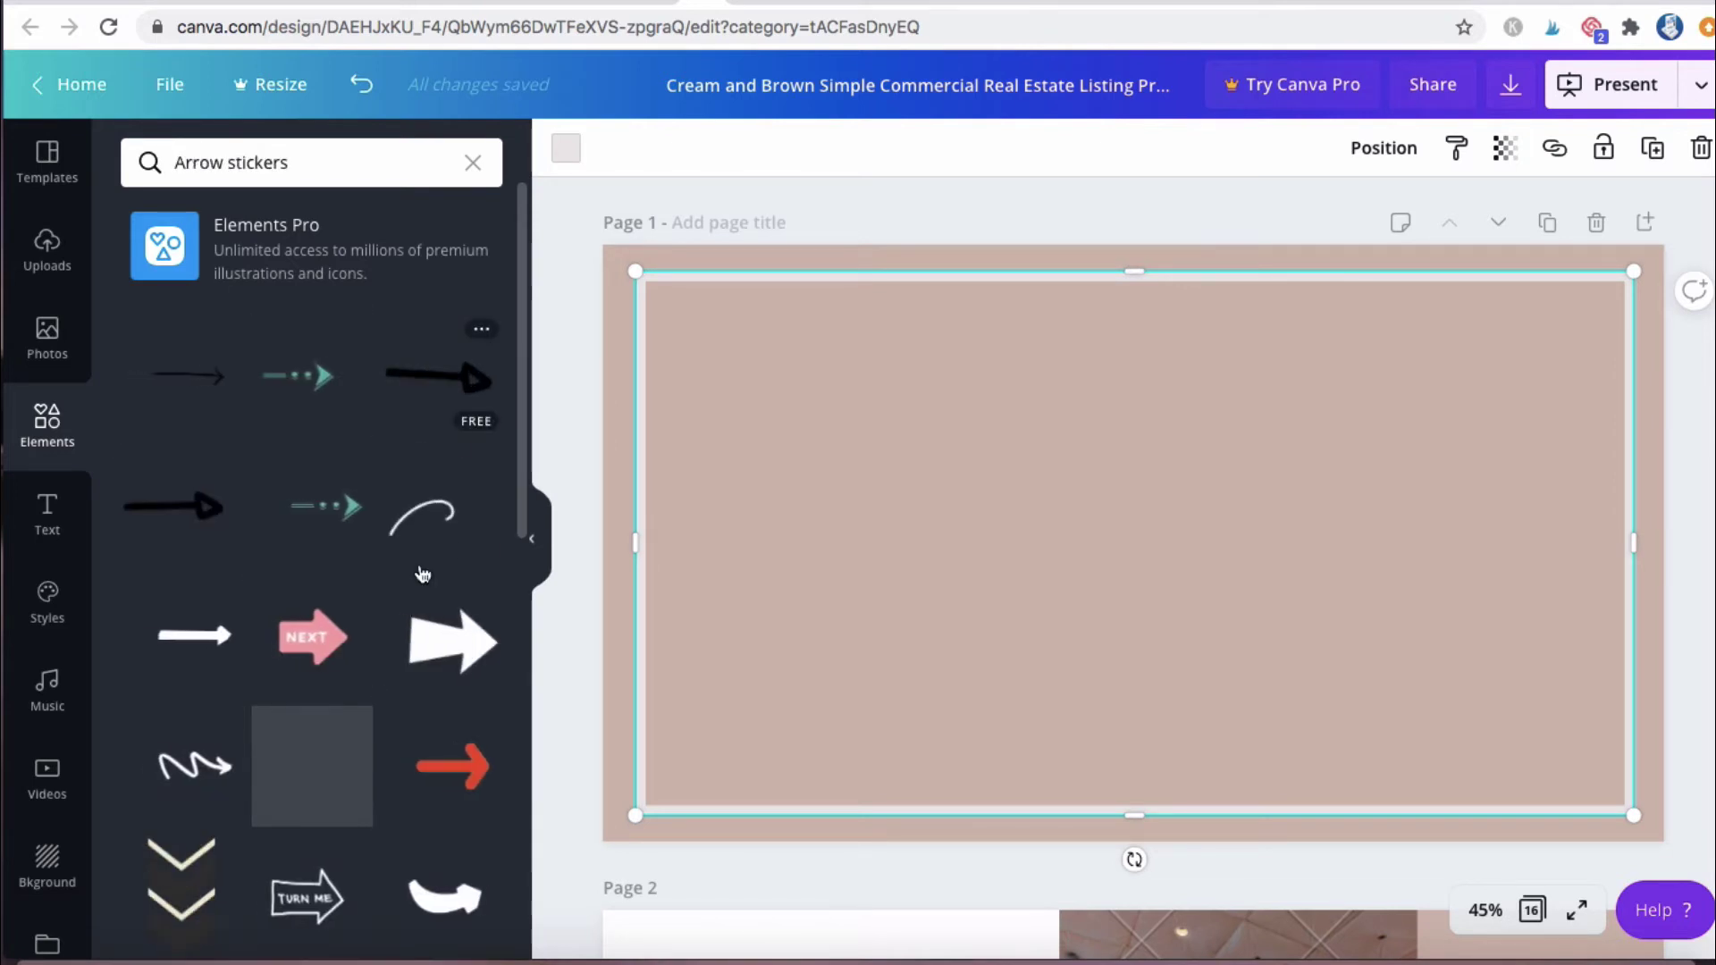
scroll(423, 574, "down", 4)
scroll(423, 574, "down", 4)
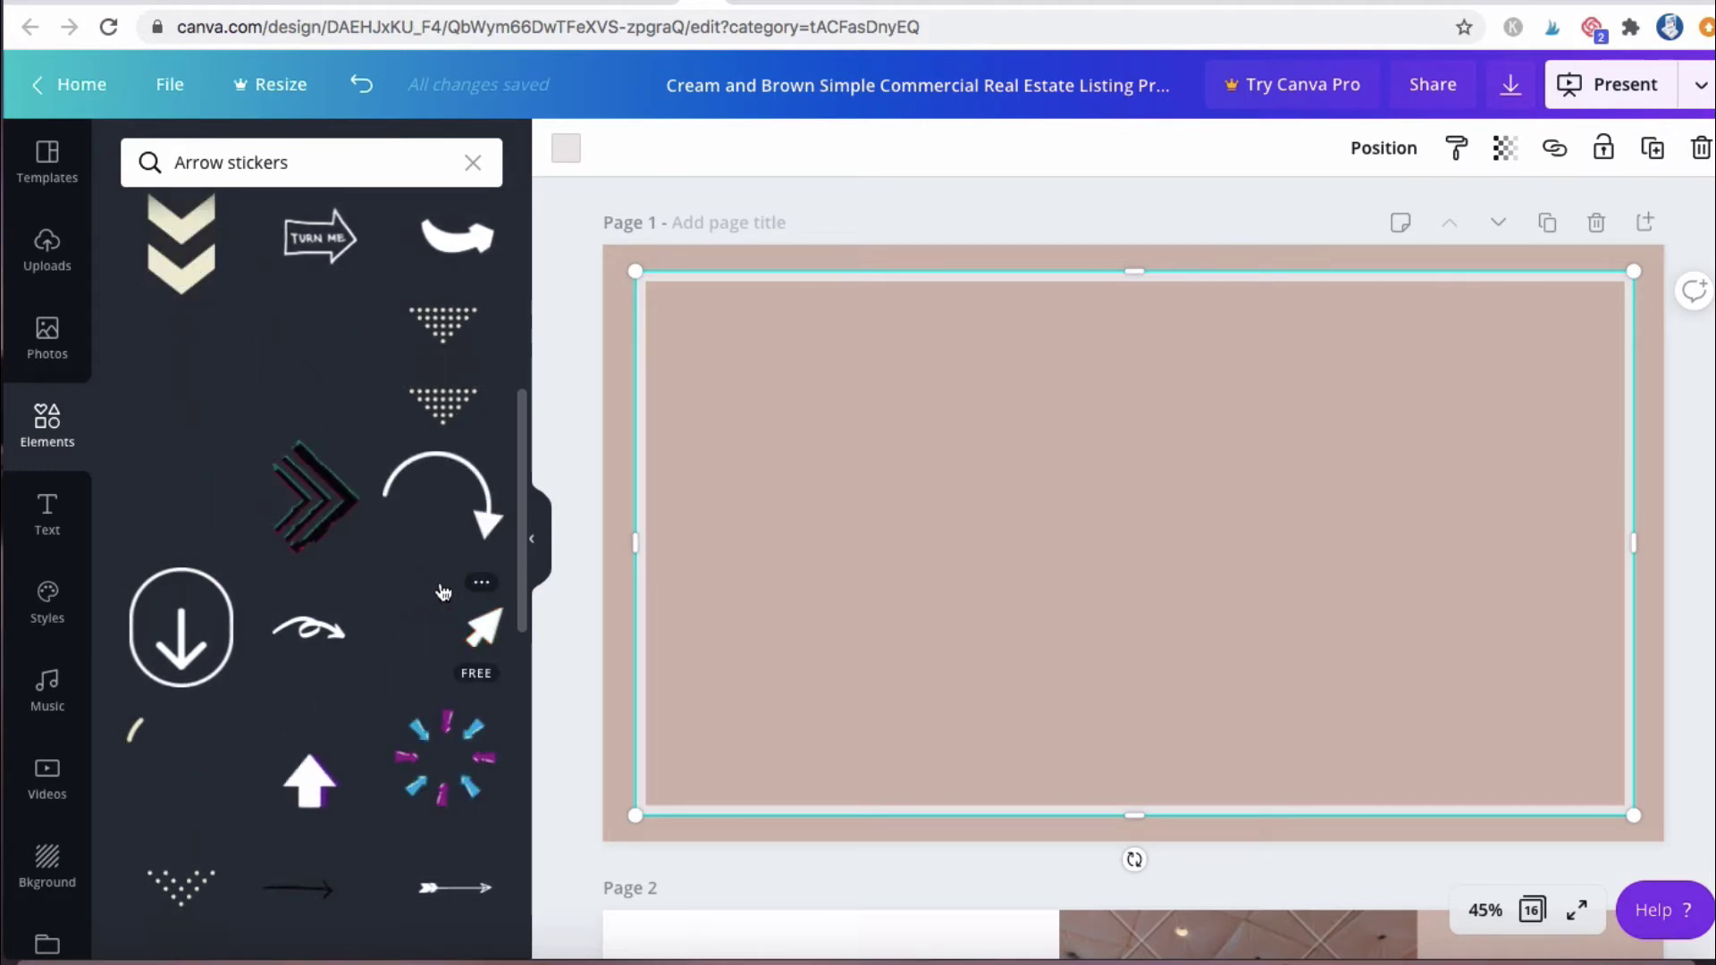
left_click(55, 432)
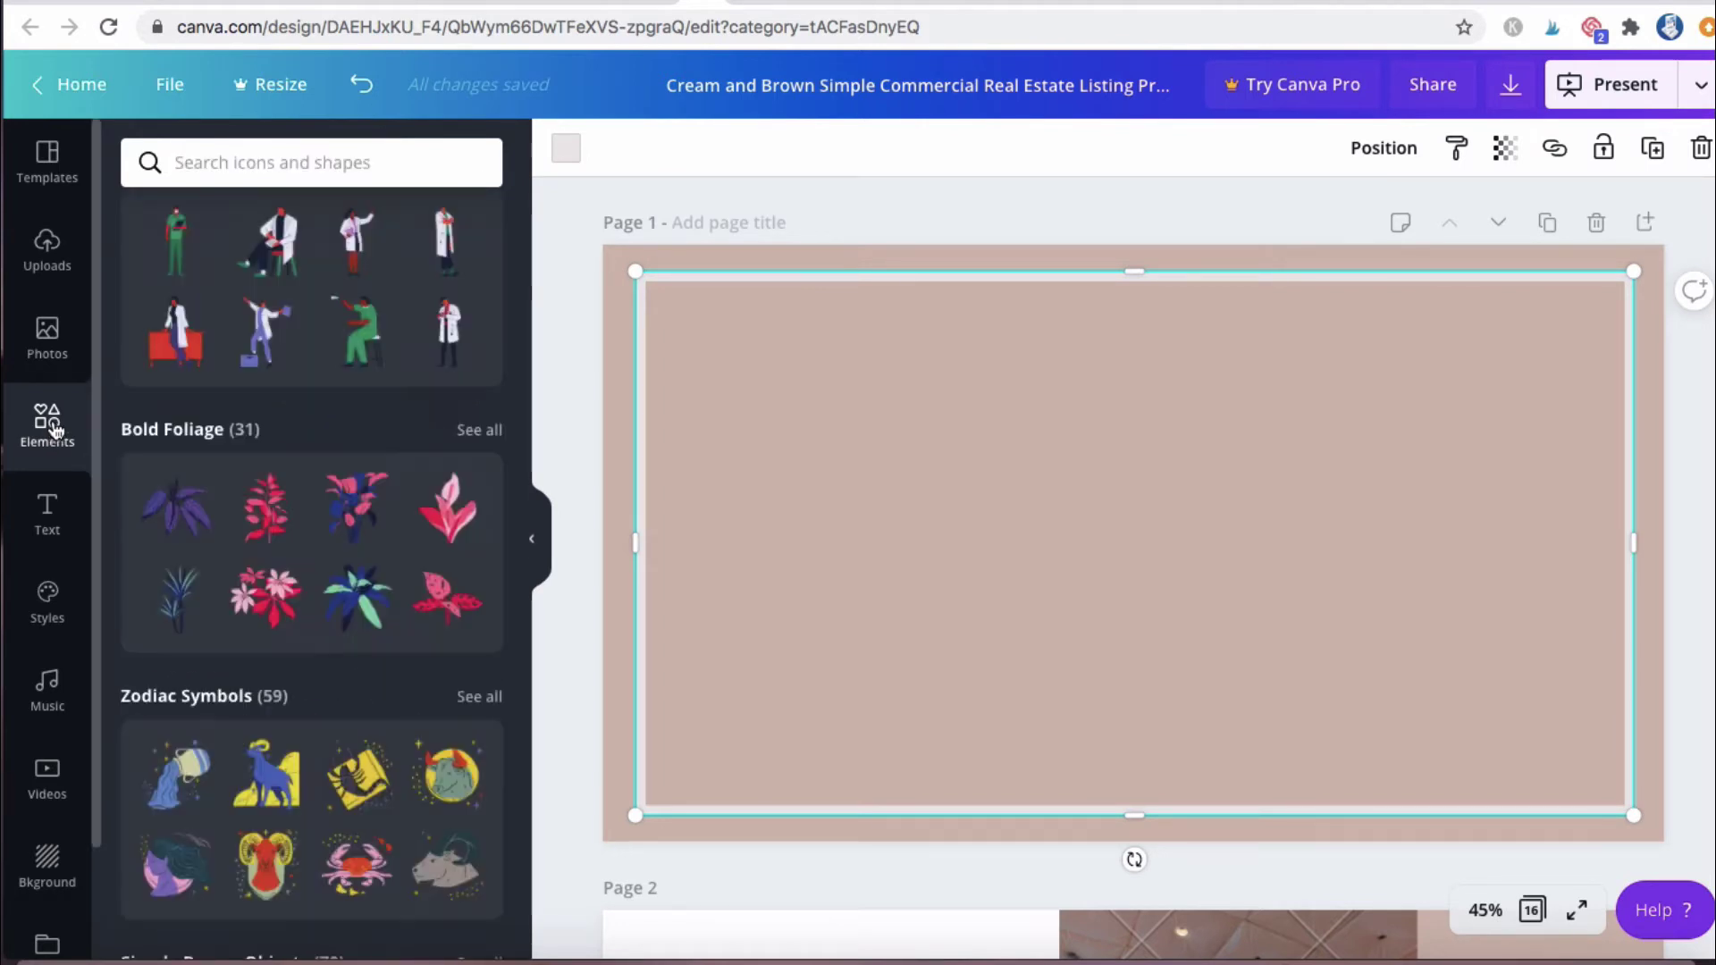
scroll(244, 459, "up", 8)
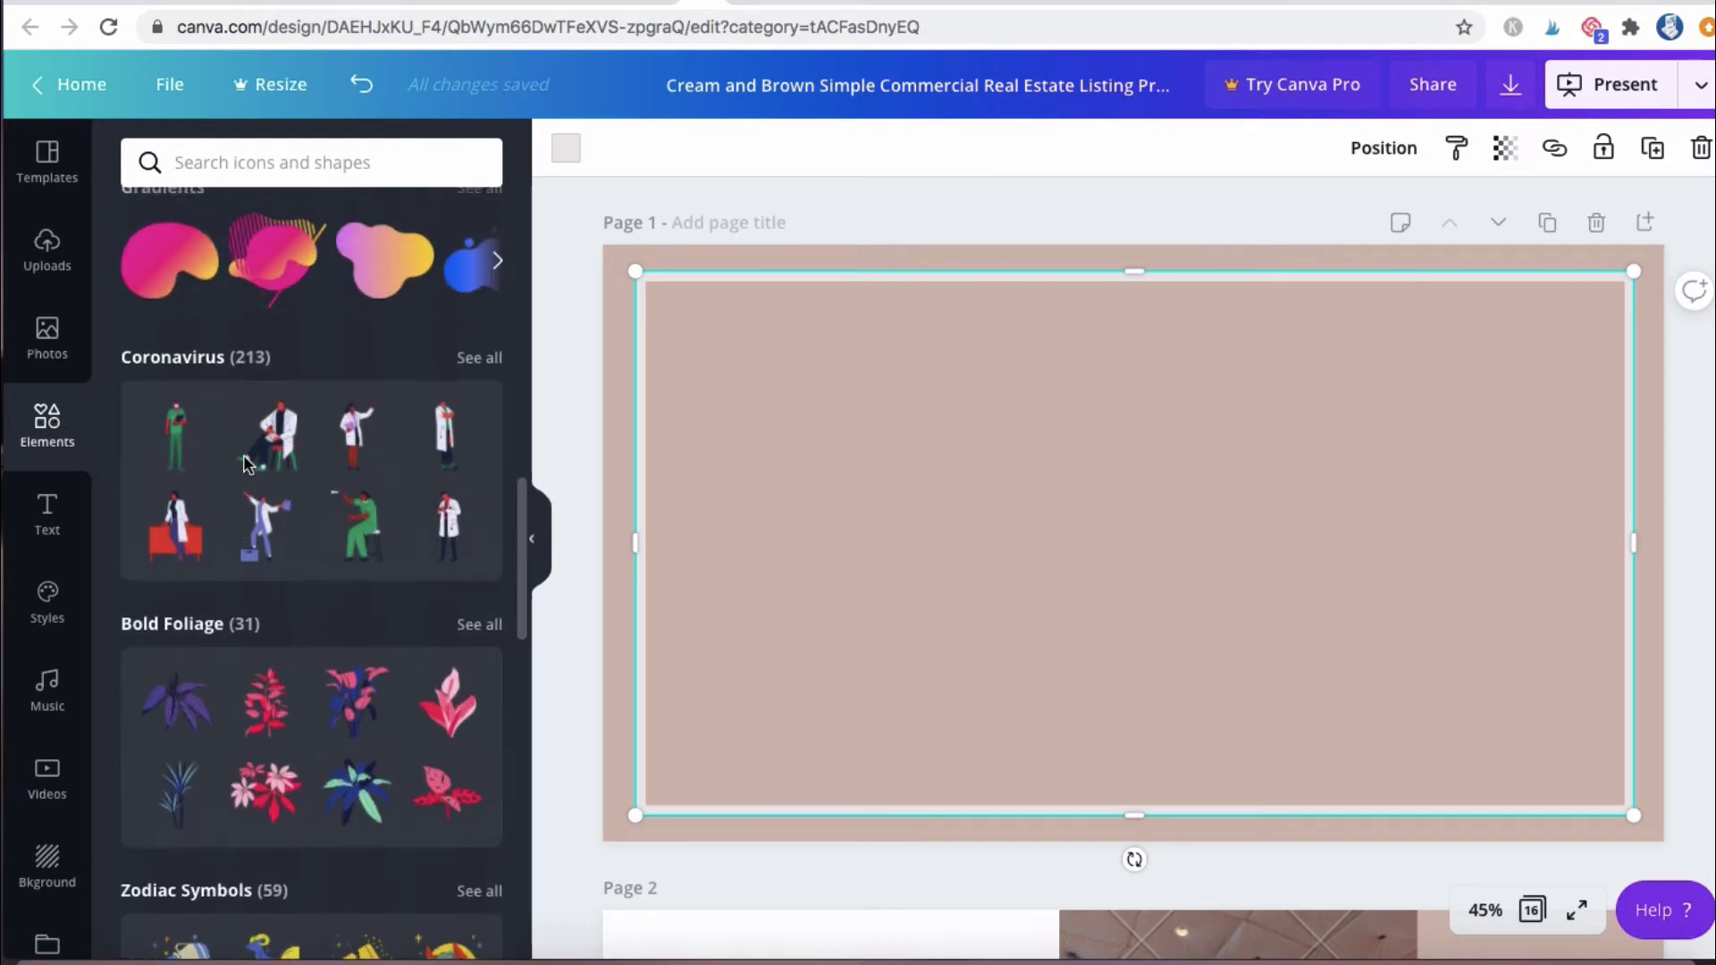
scroll(246, 464, "up", 8)
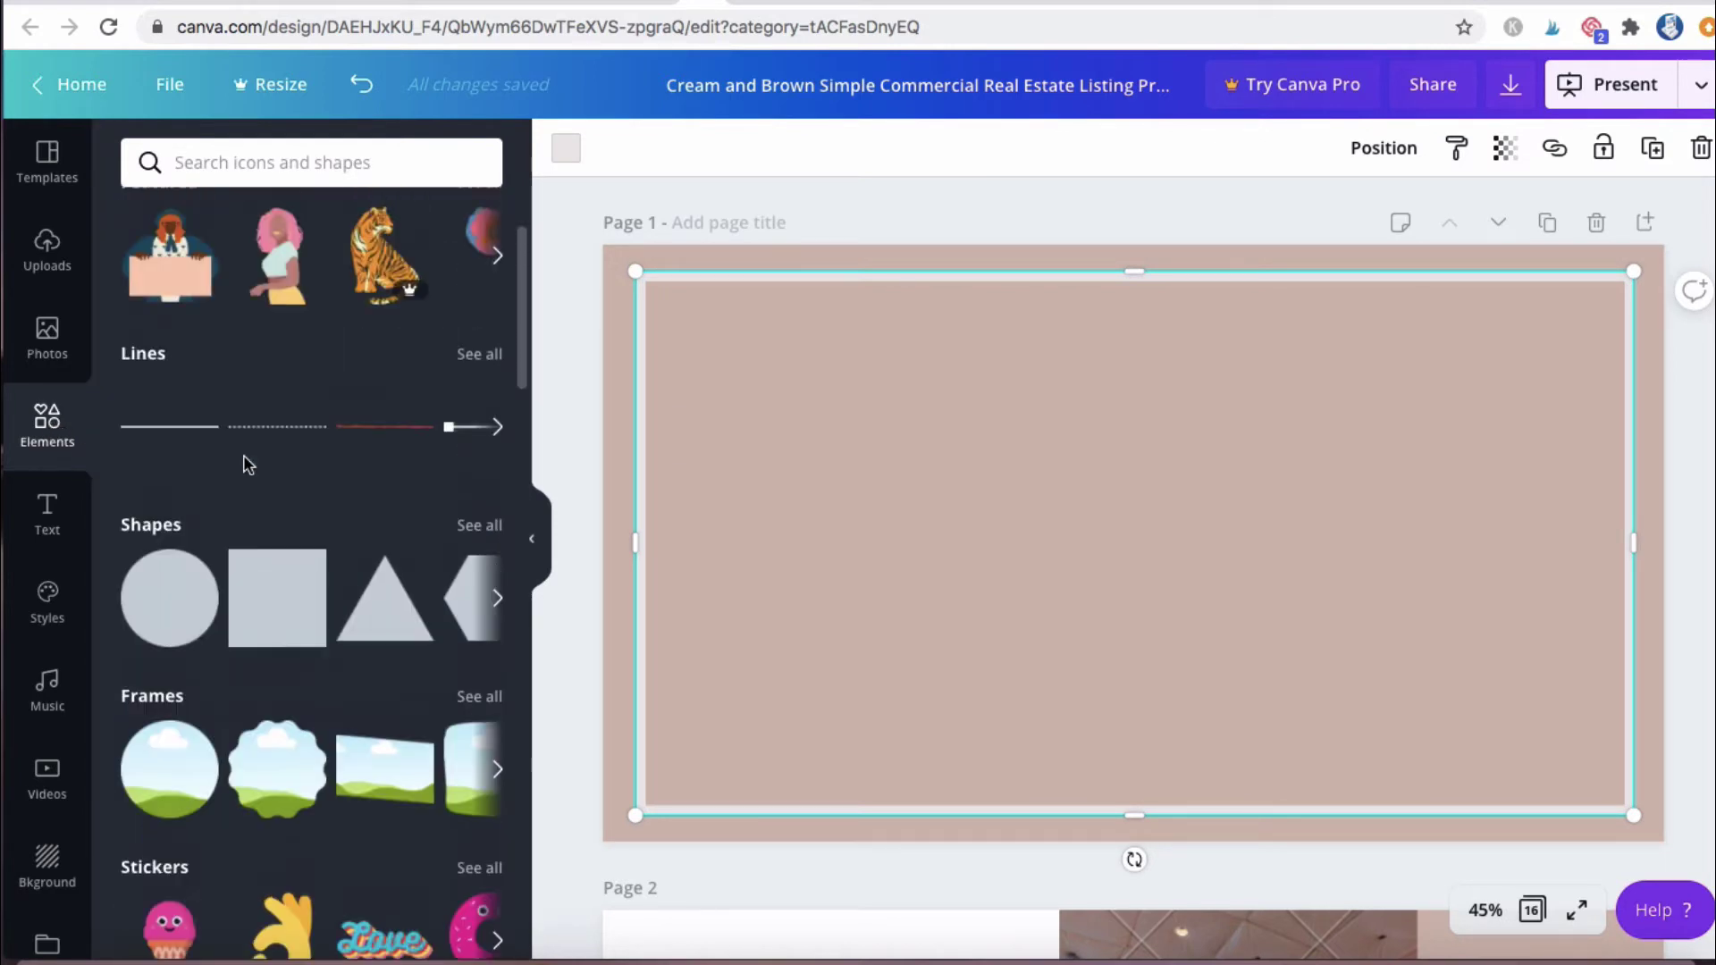
scroll(247, 464, "up", 1)
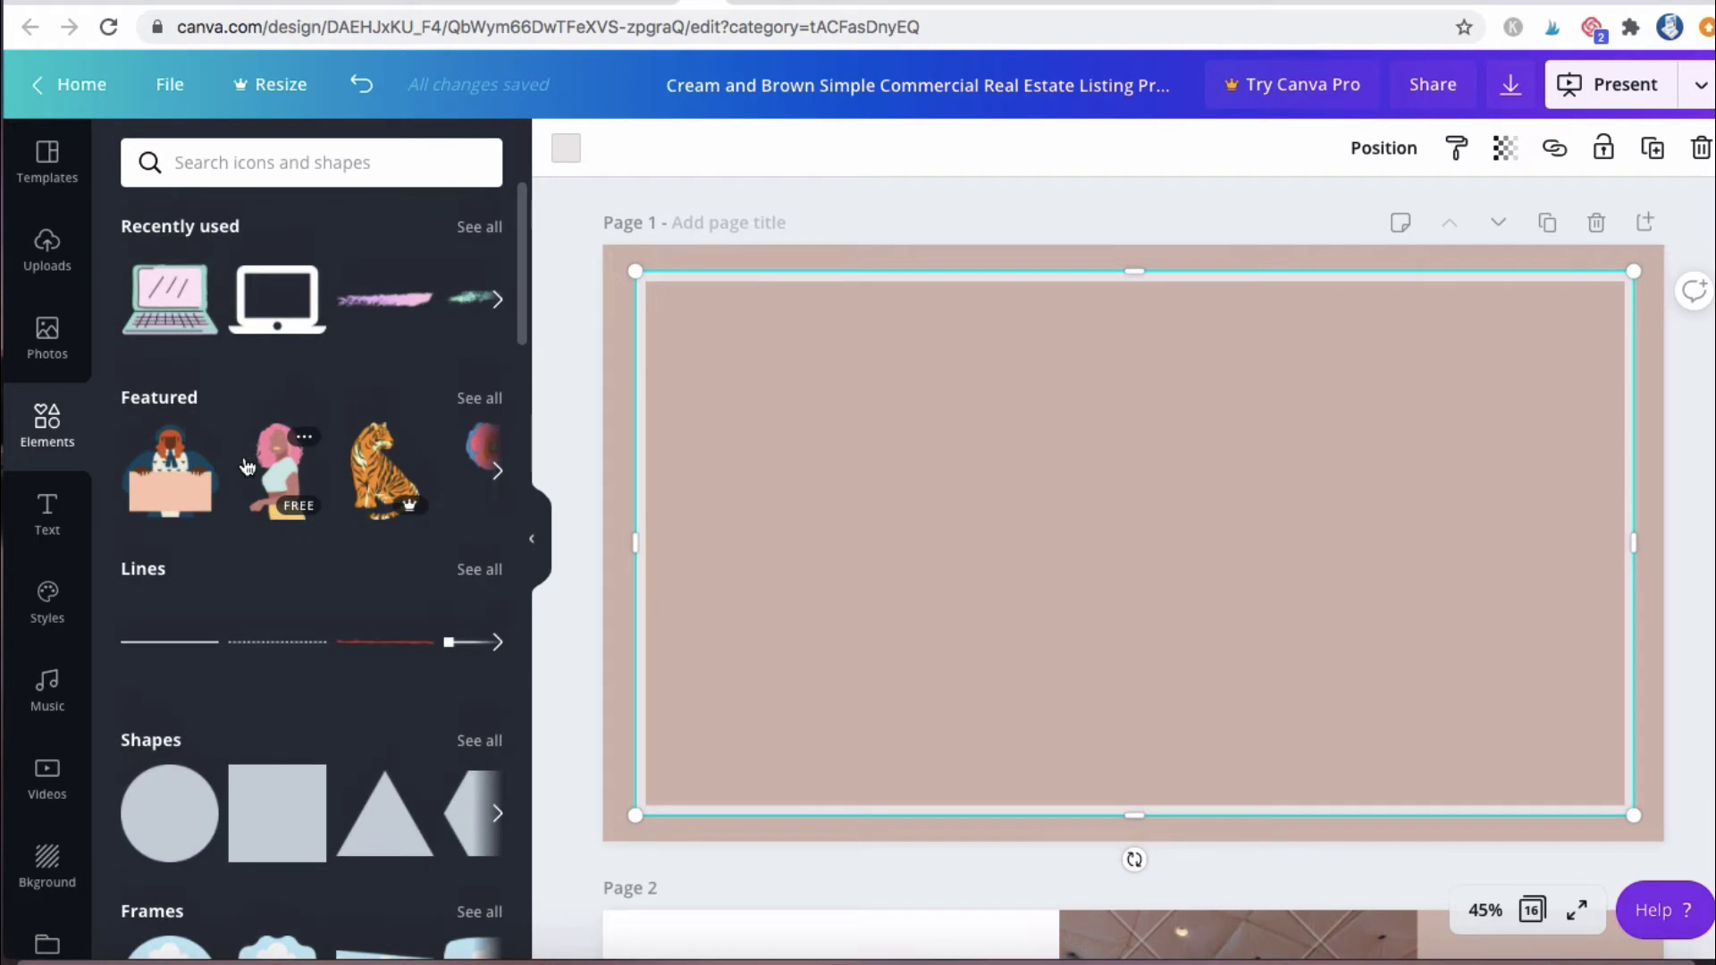
scroll(246, 465, "down", 3)
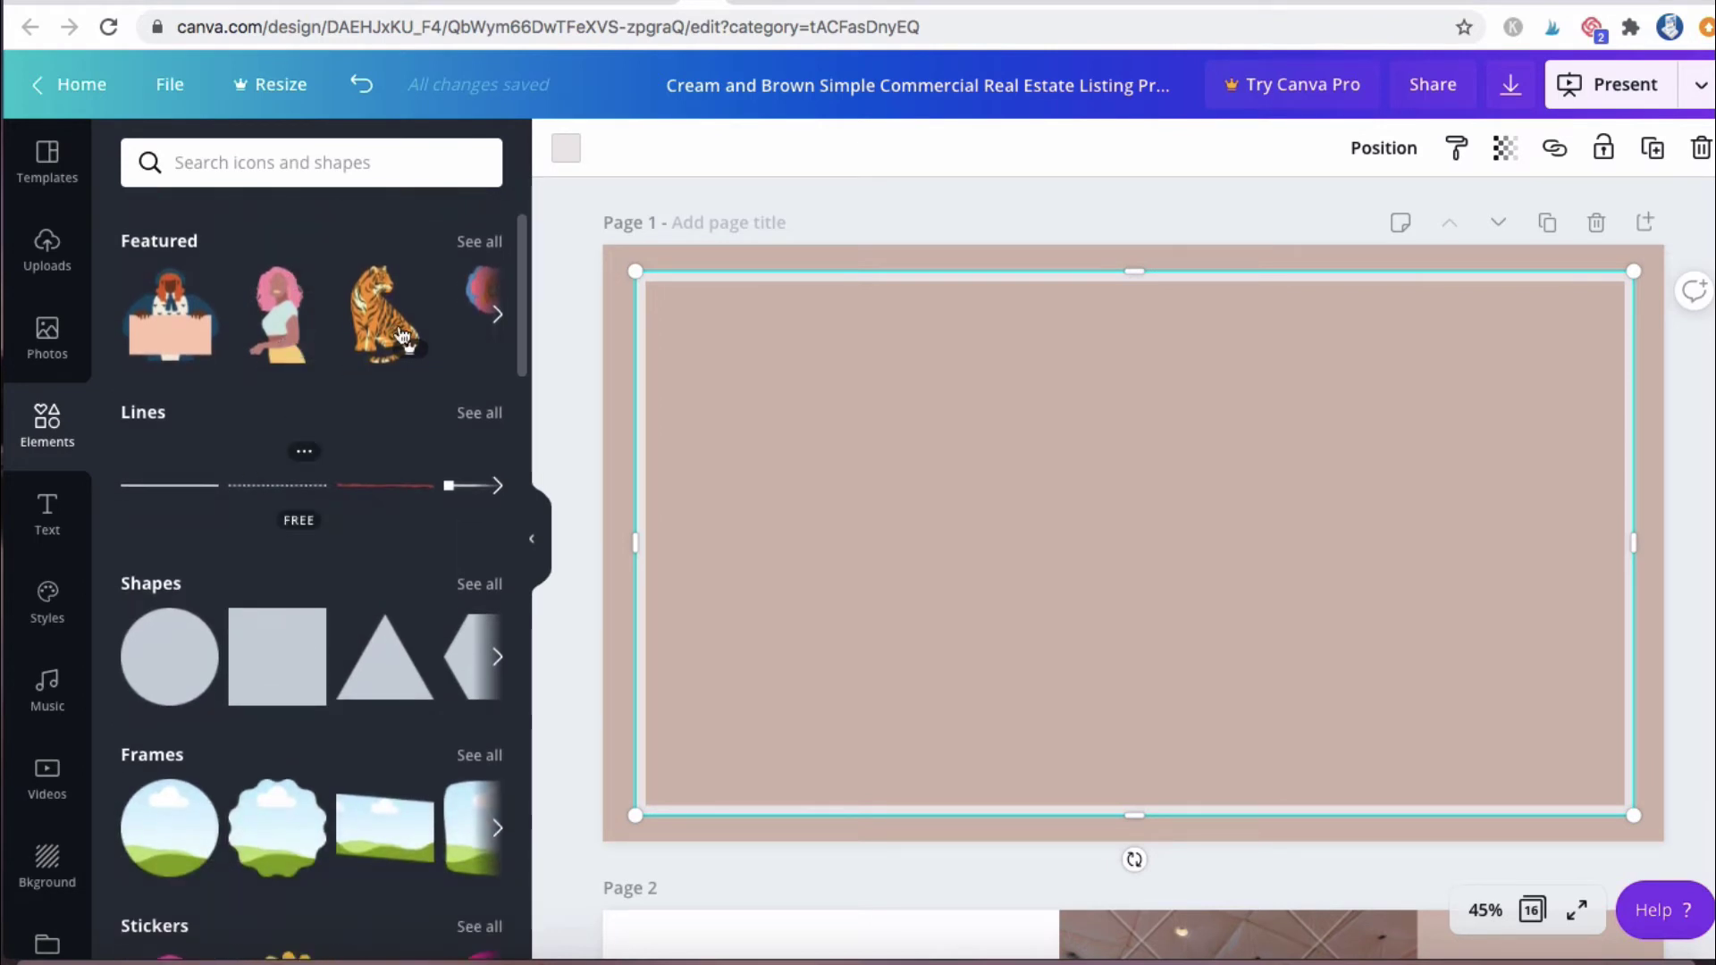
left_click(480, 242)
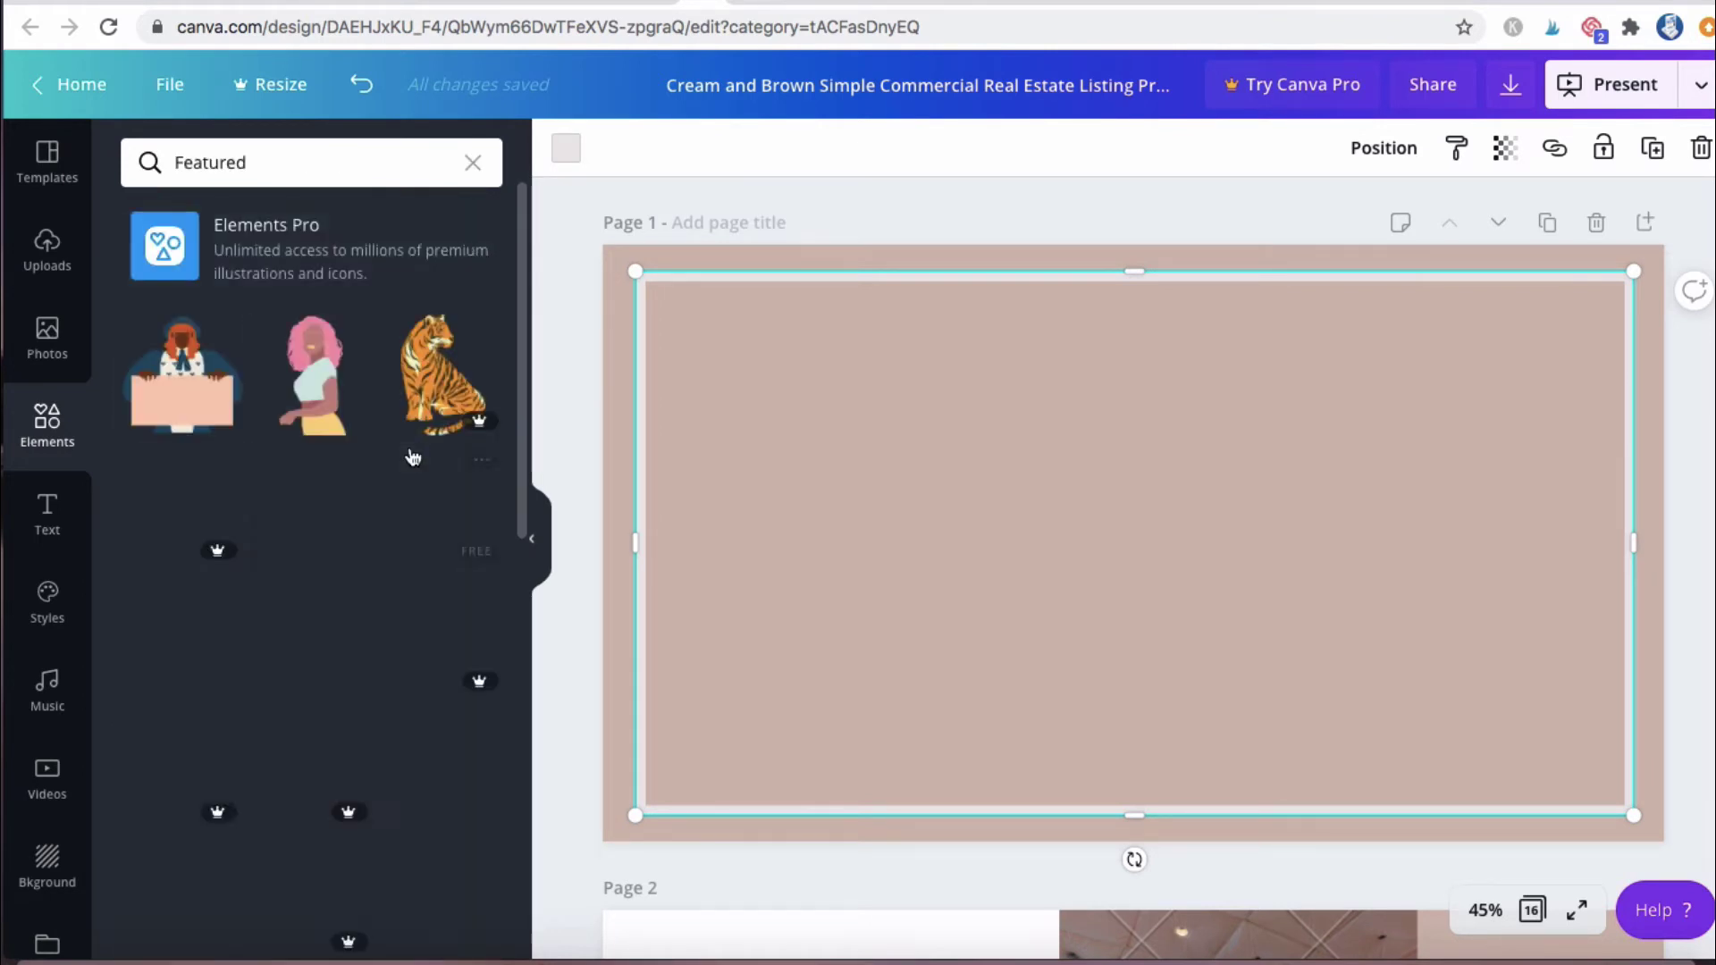
scroll(413, 457, "down", 10)
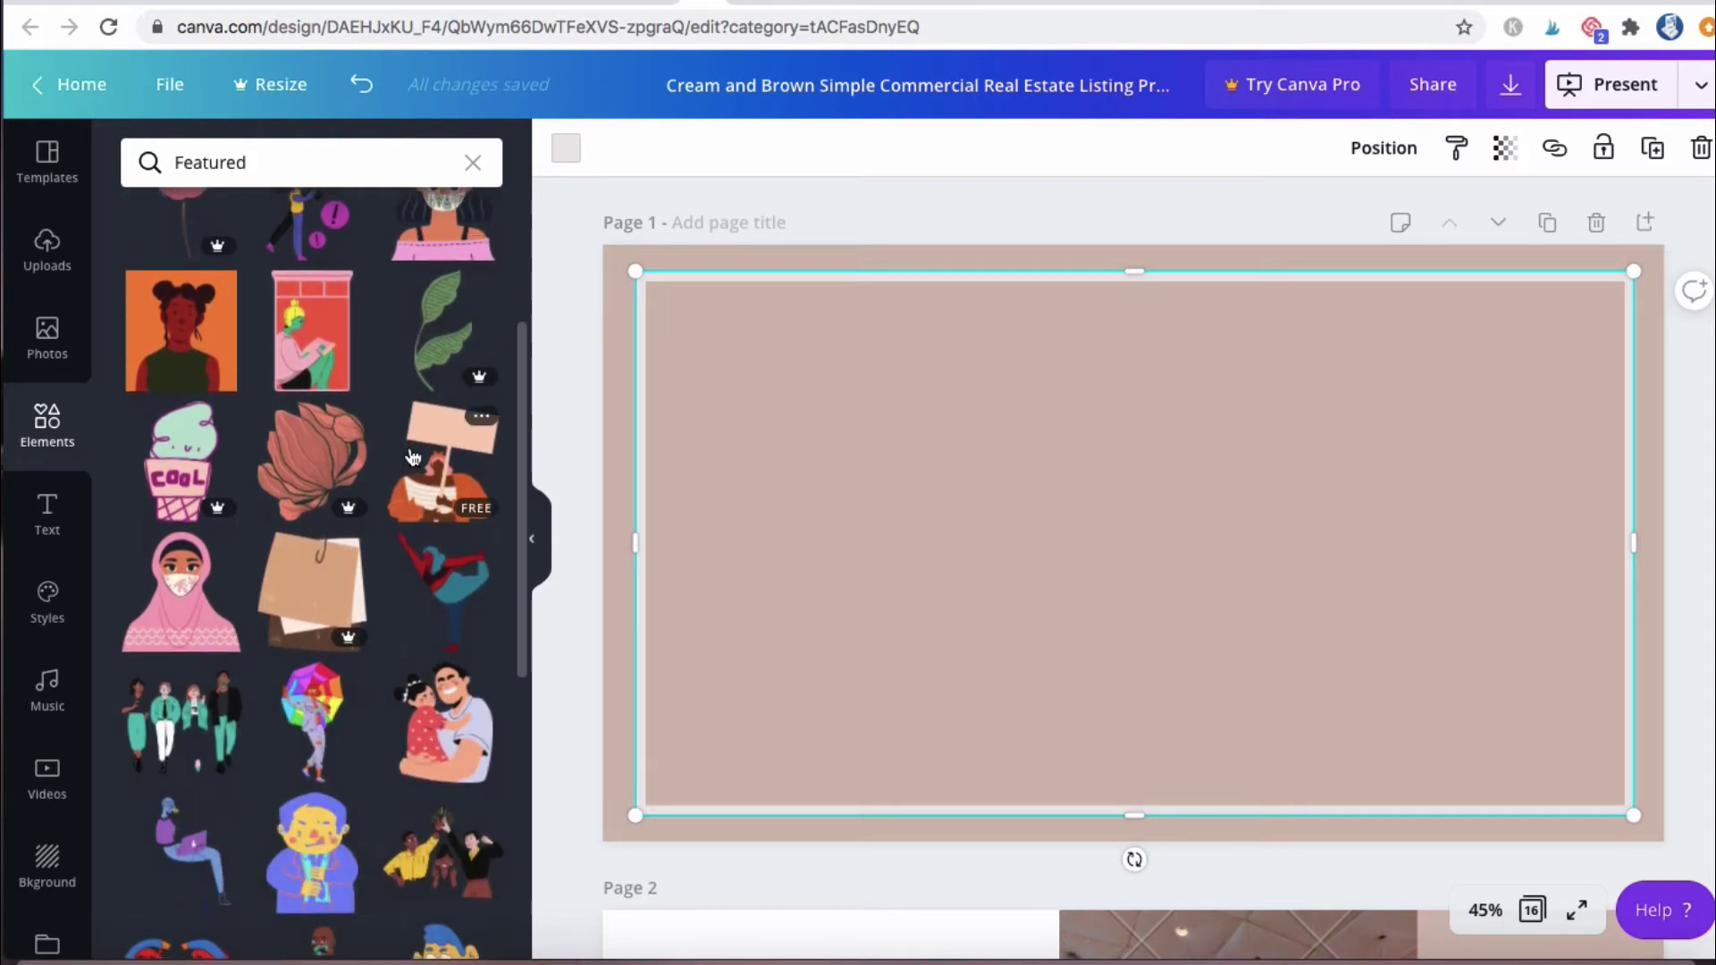
scroll(413, 458, "down", 5)
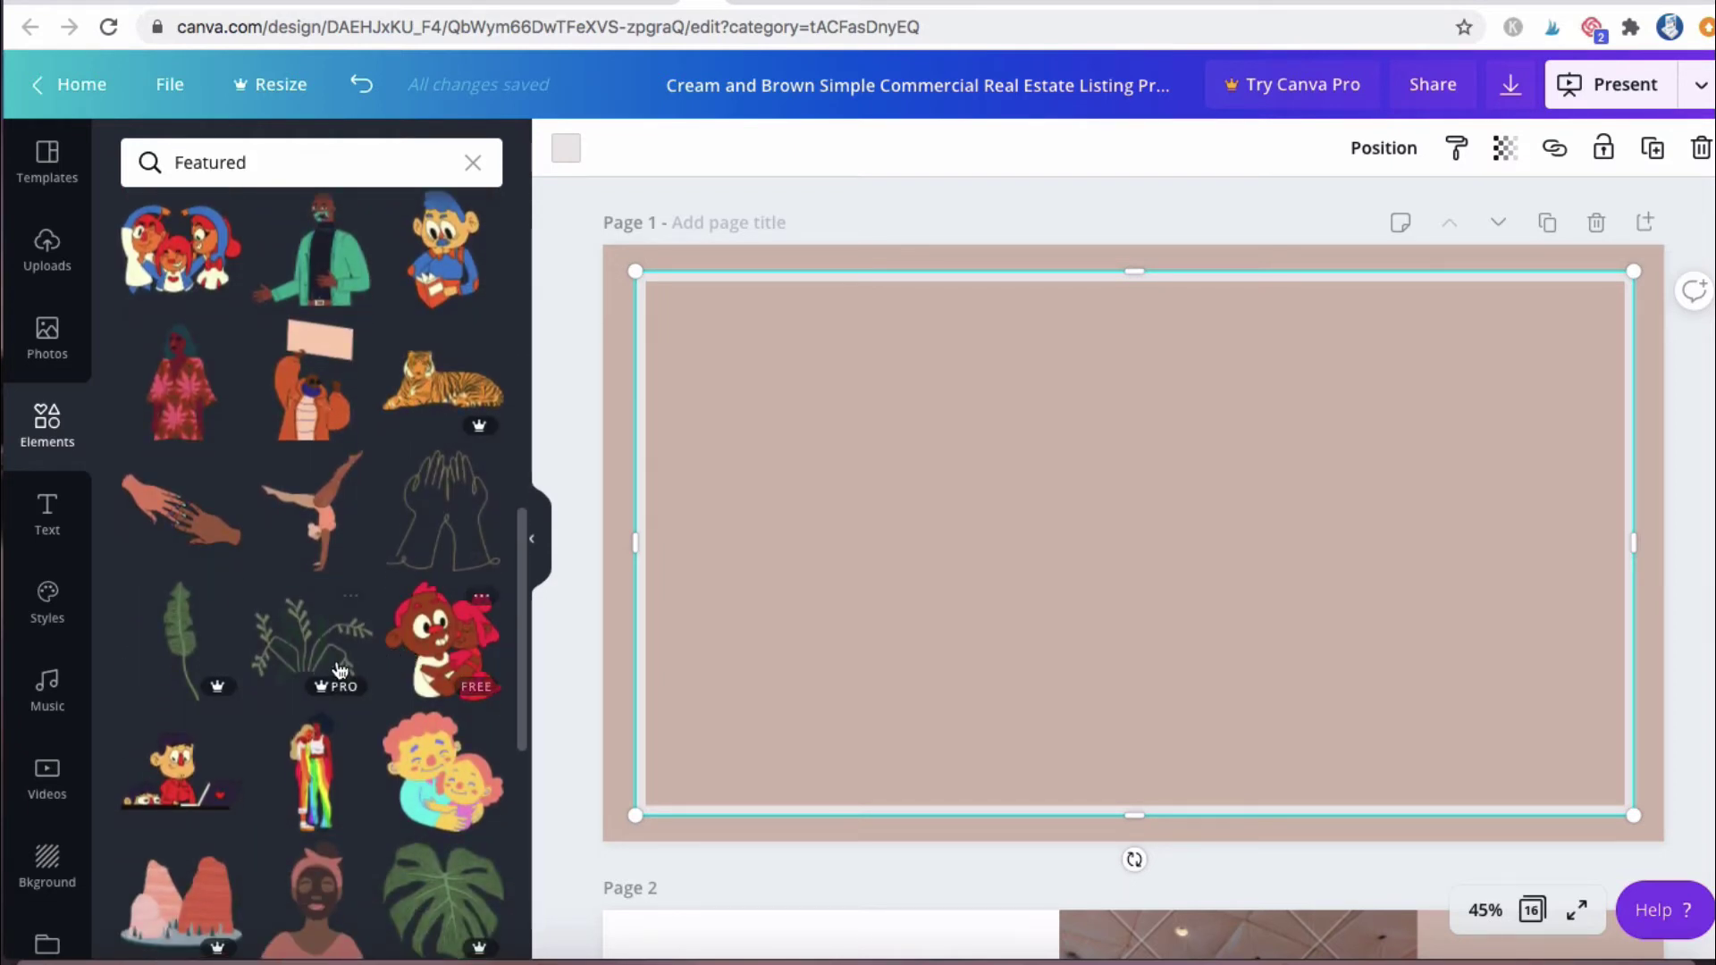
mouse_move(322, 697)
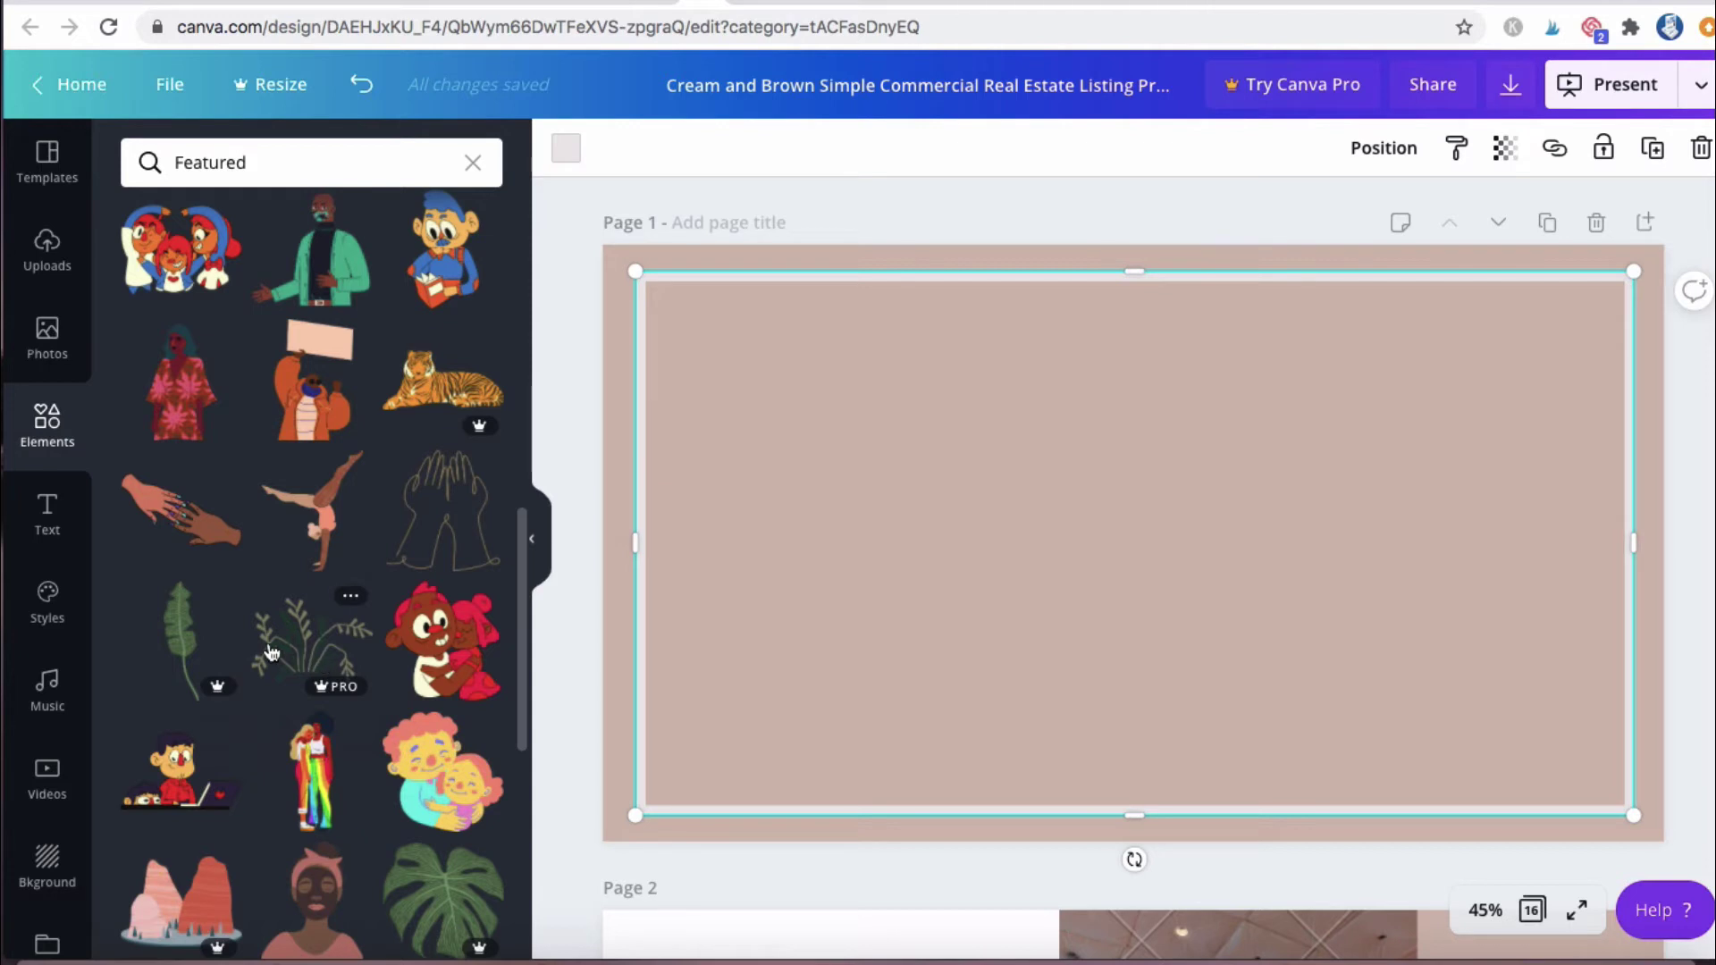
left_click(62, 430)
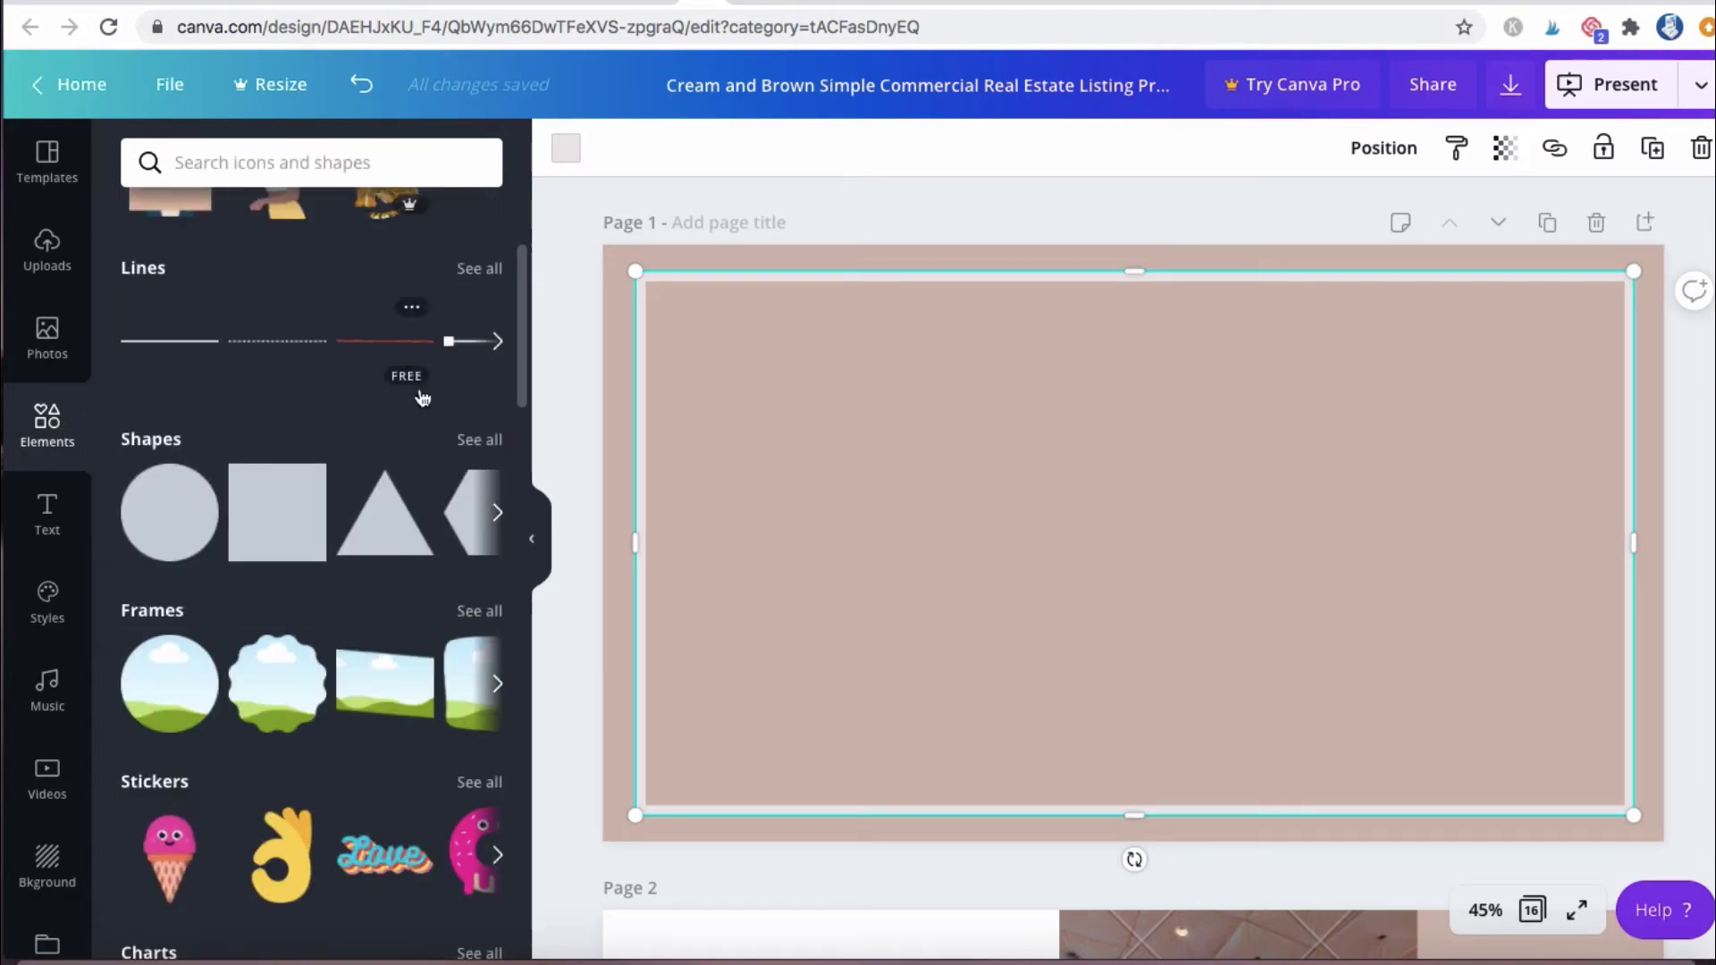
- Drag a heart from the full Shapes list onto page 1's left half and enlarge it
left_click(481, 439)
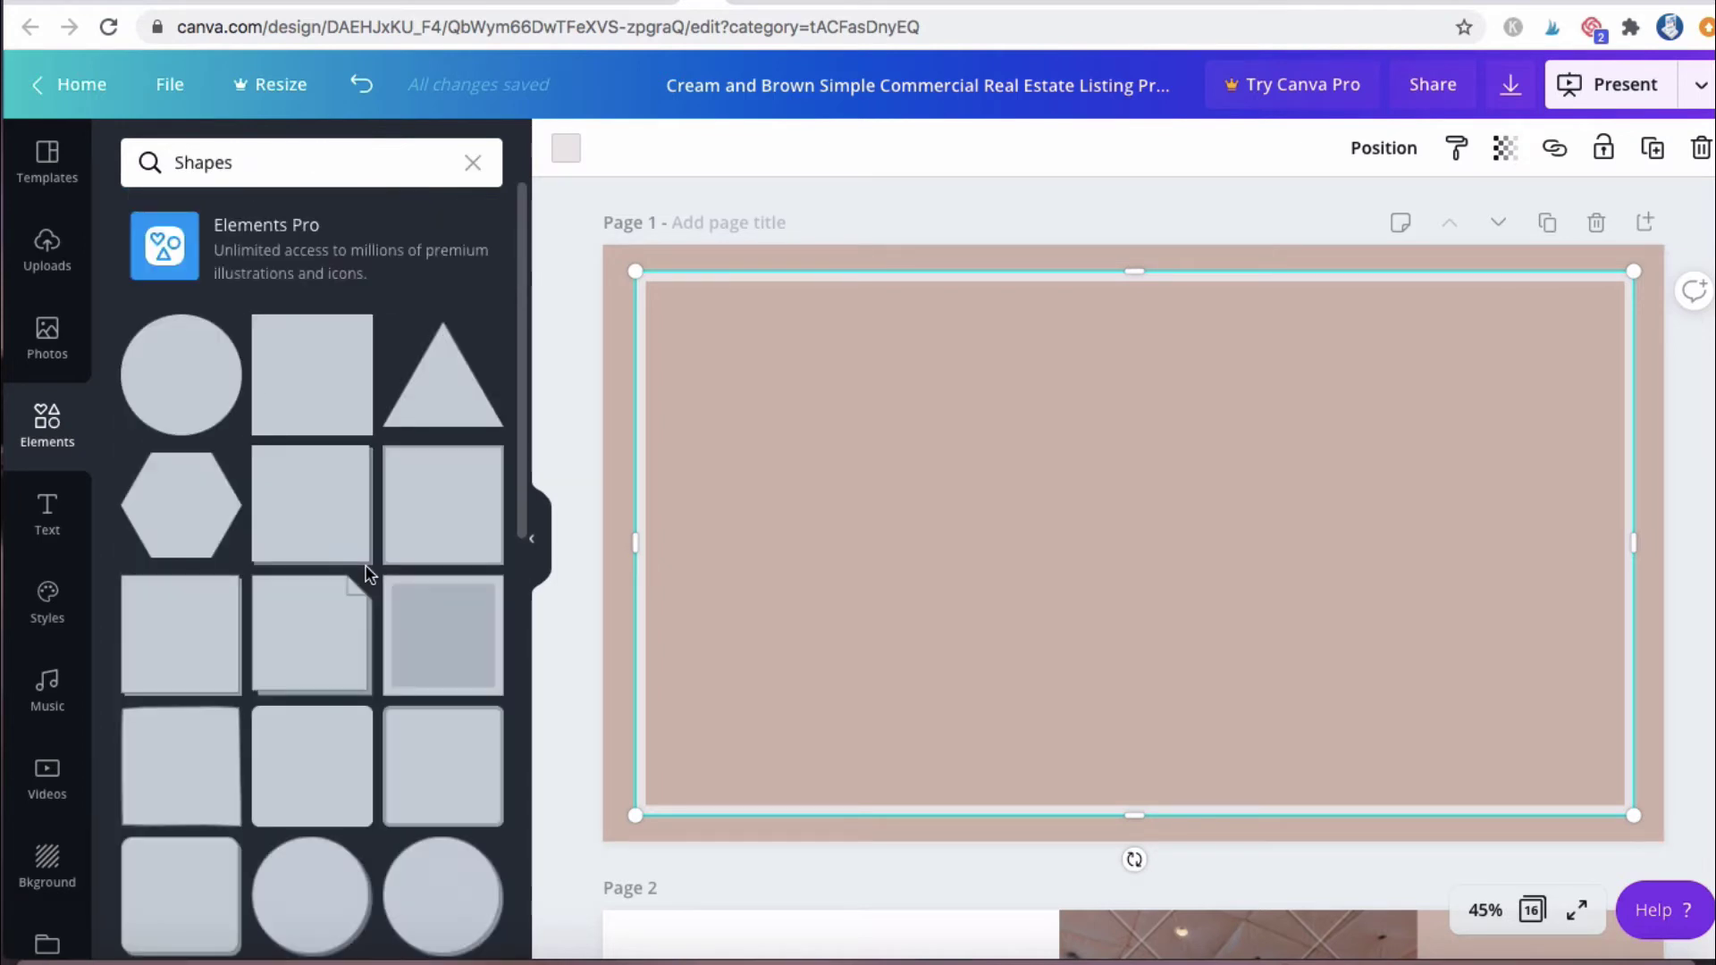
scroll(369, 570, "down", 10)
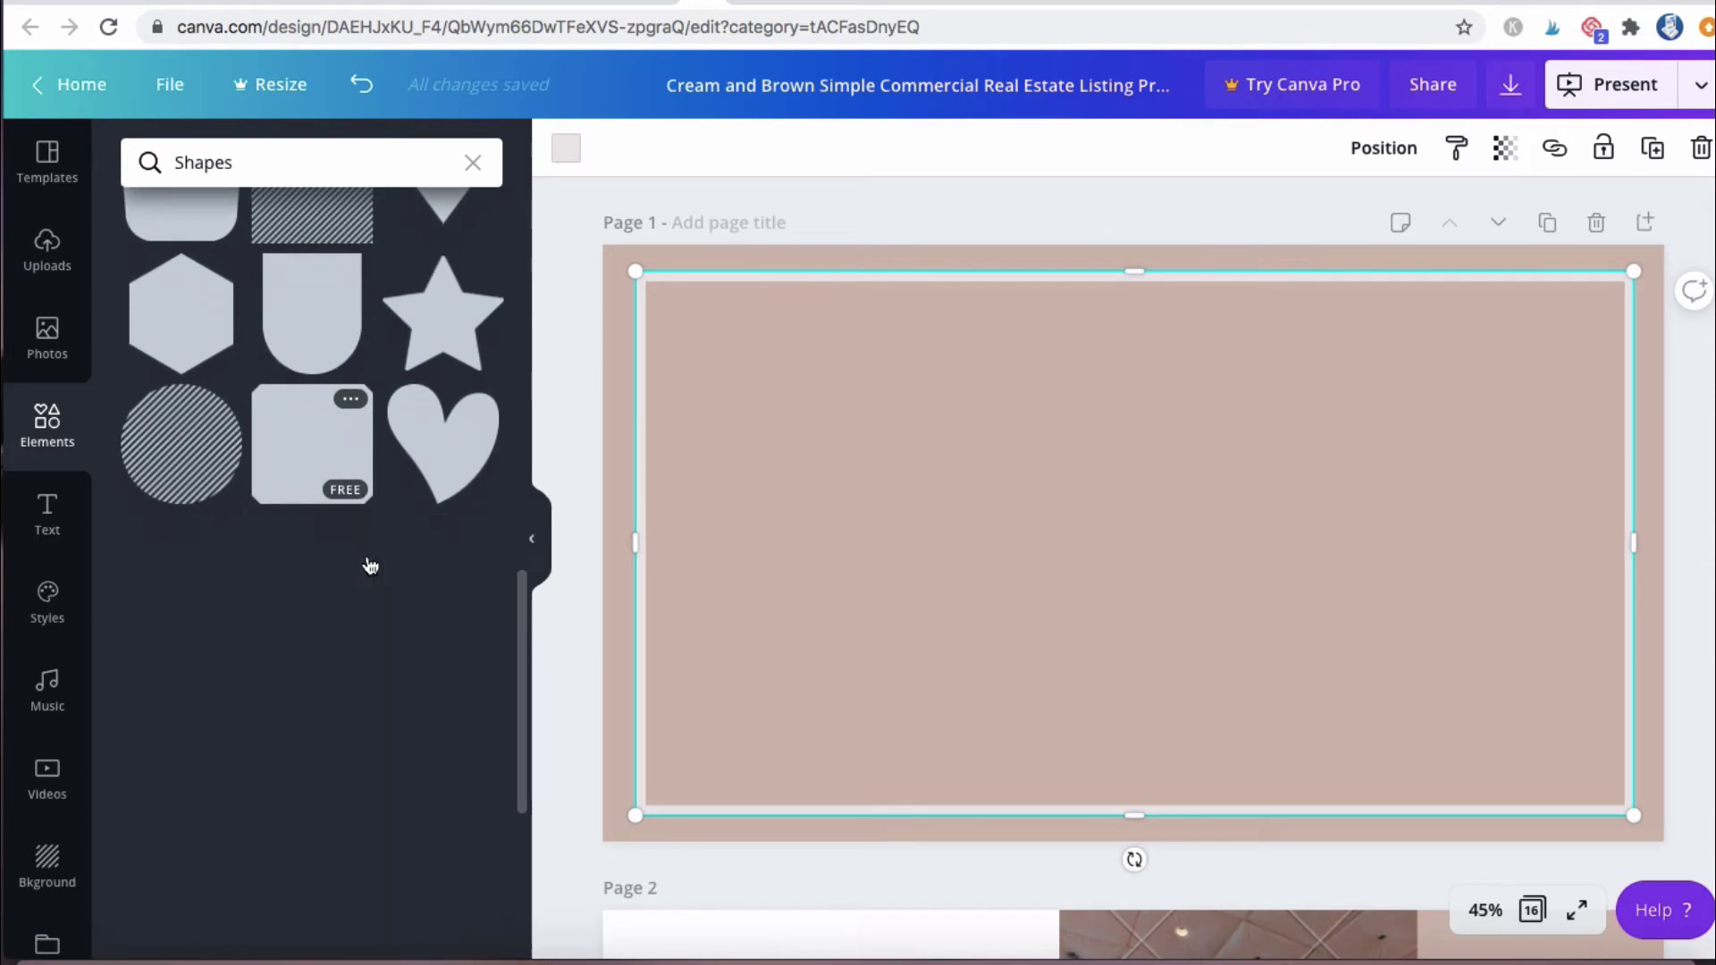
scroll(370, 565, "up", 6)
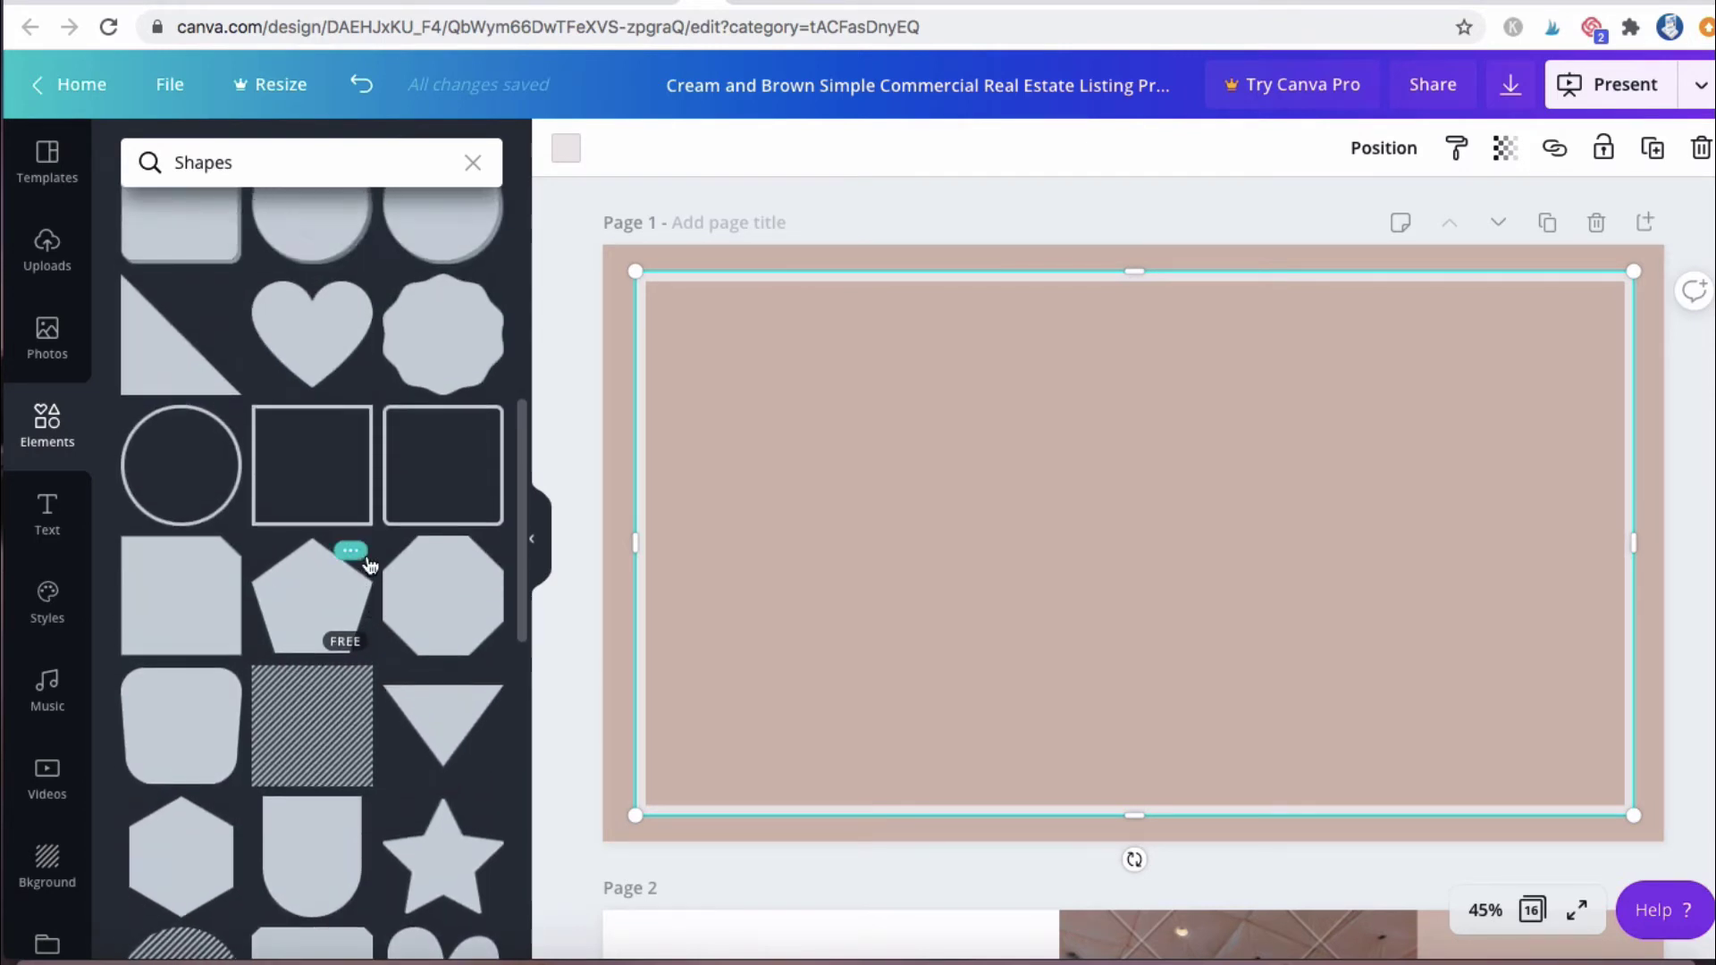
left_click_drag(323, 335, 785, 435)
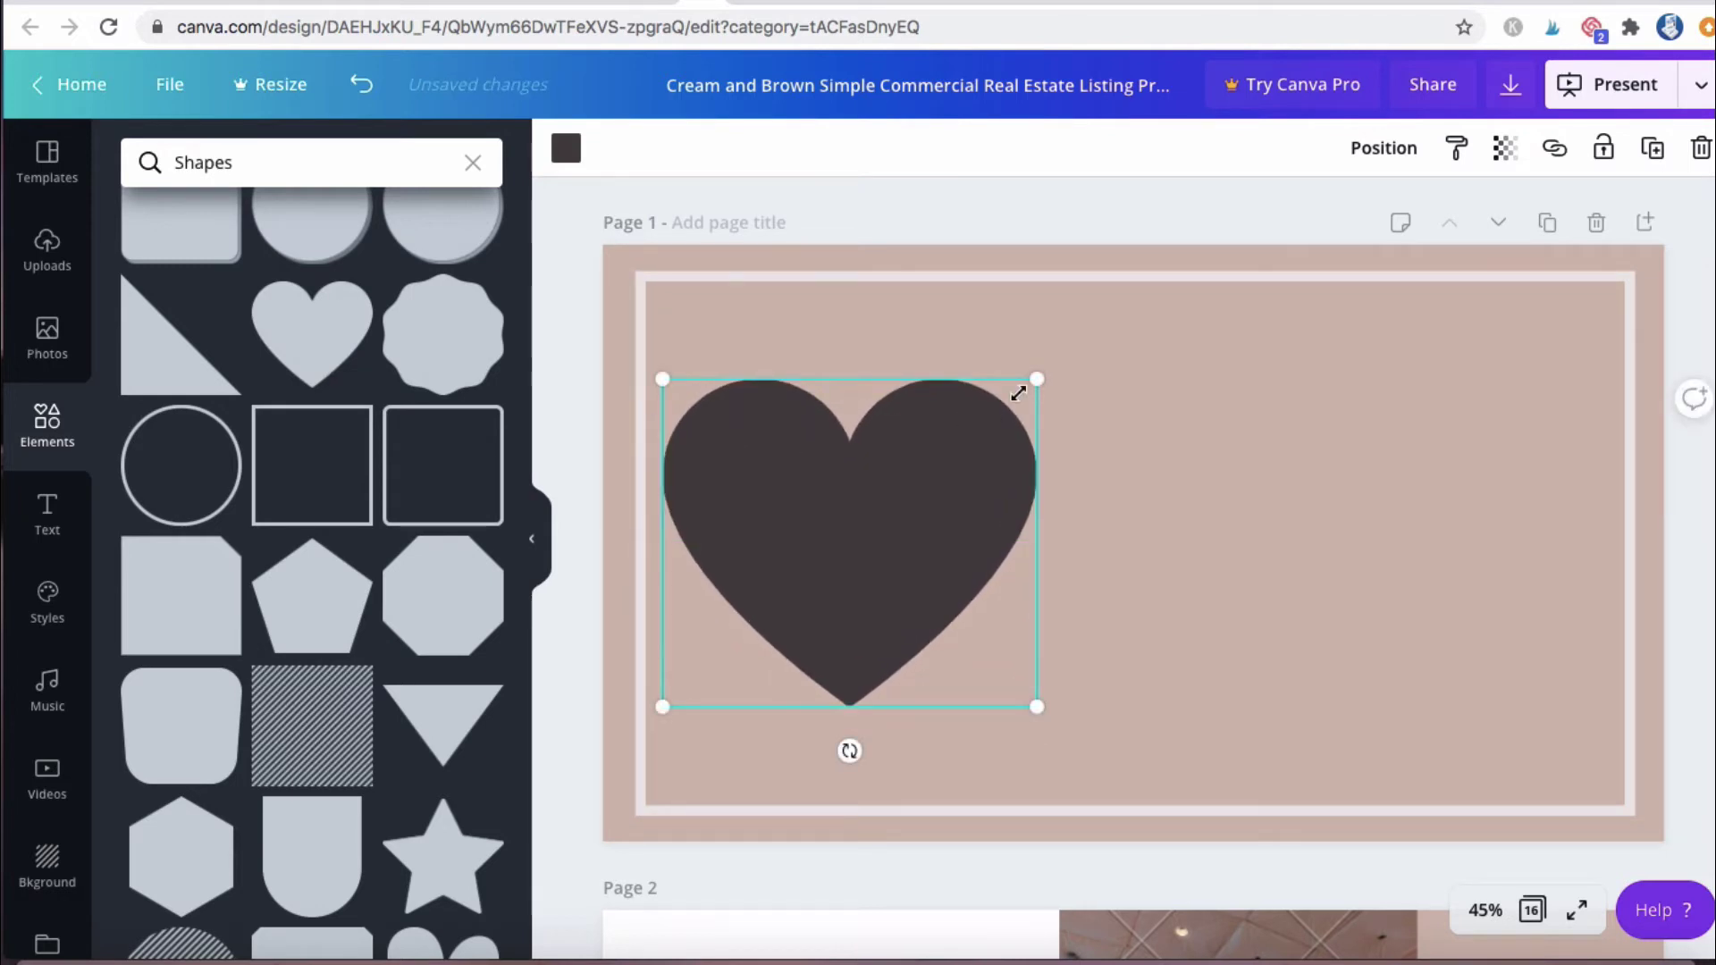
left_click_drag(1056, 357, 1091, 318)
left_click_drag(1007, 421, 1018, 422)
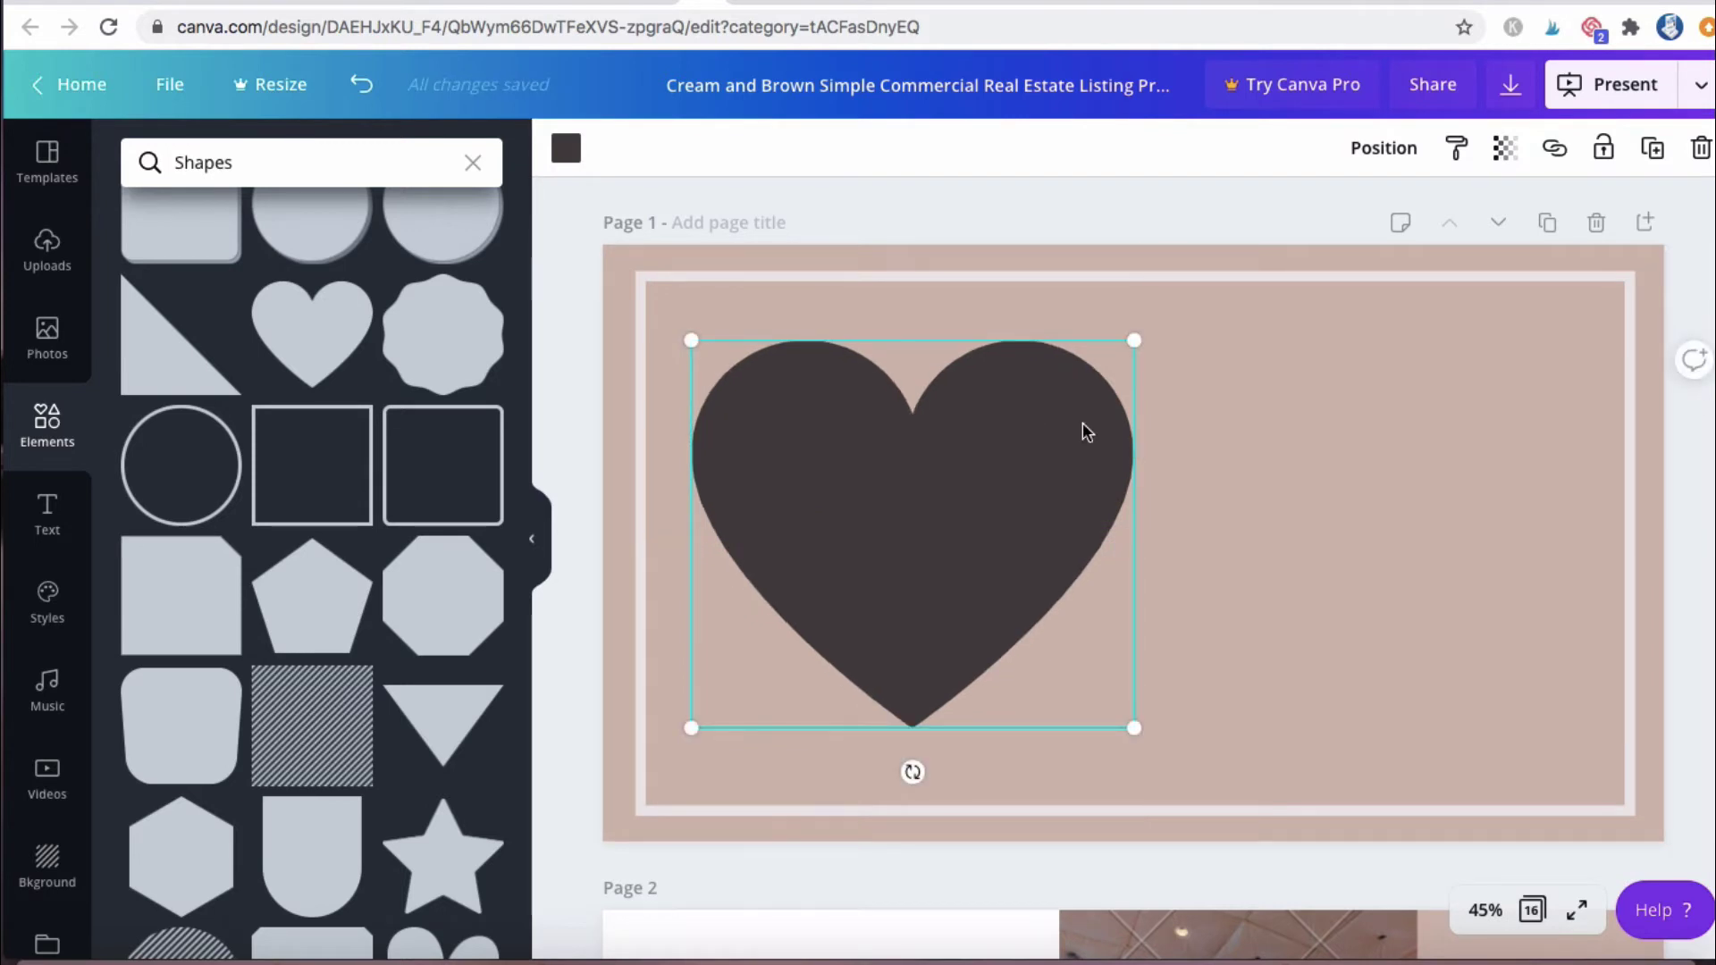
left_click(571, 152)
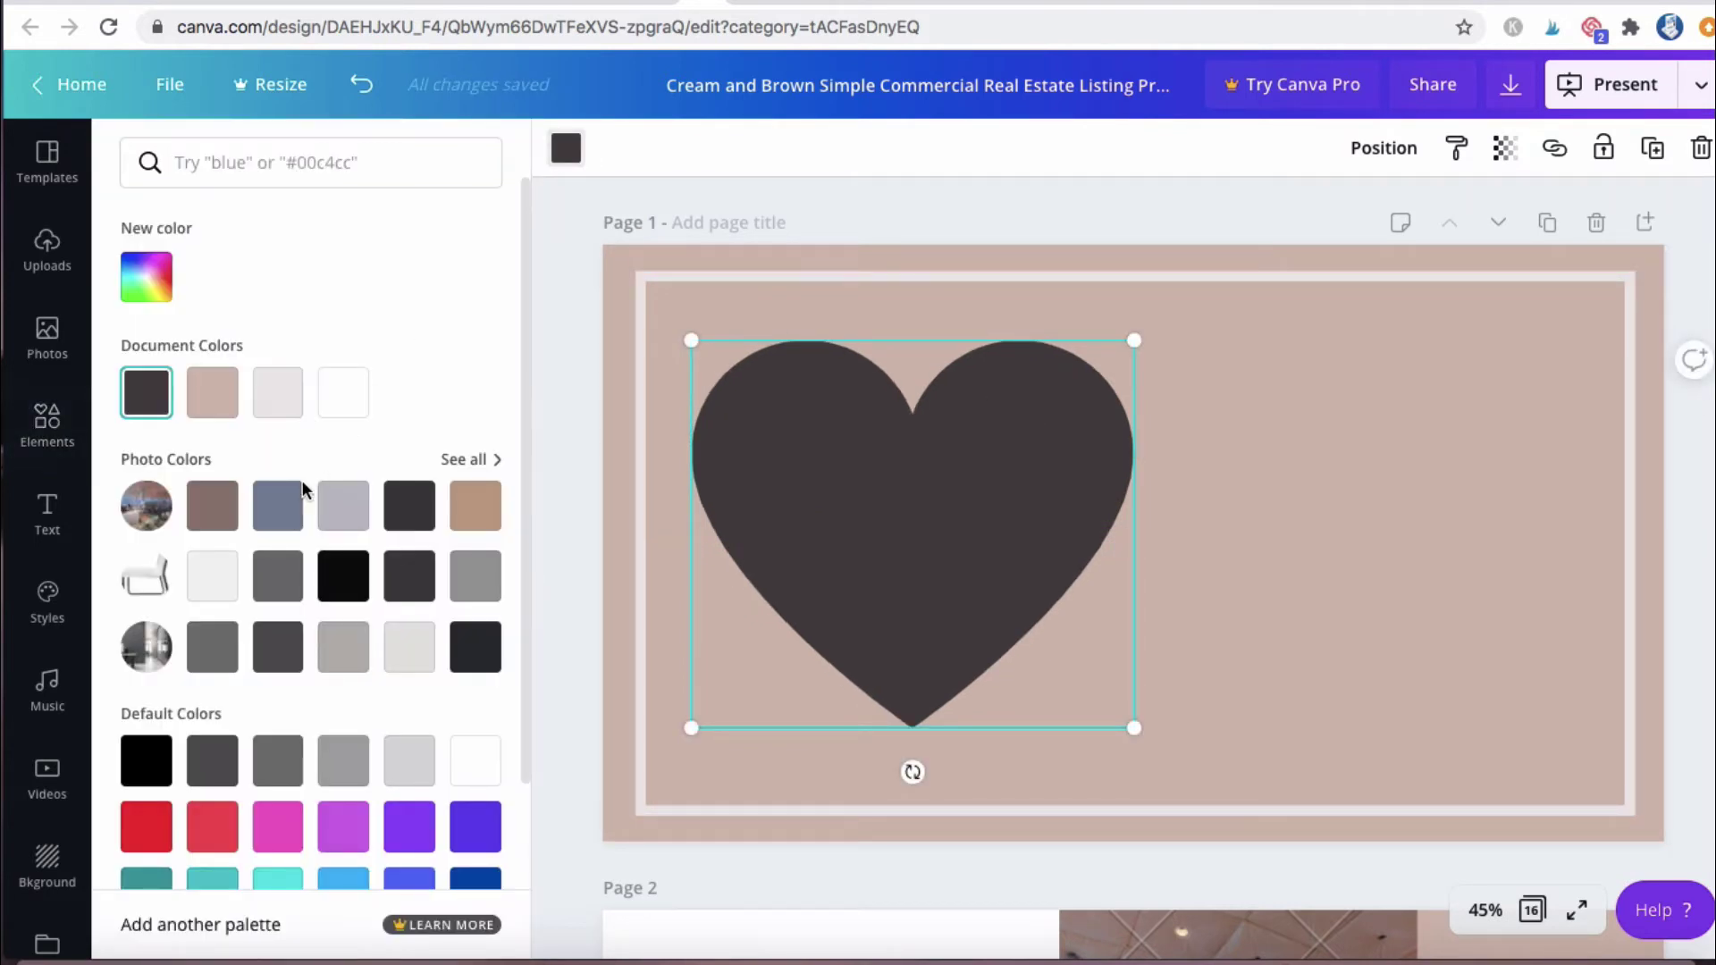
- Colour the heart light grey, set its transparency to about 22, and duplicate it
left_click(277, 401)
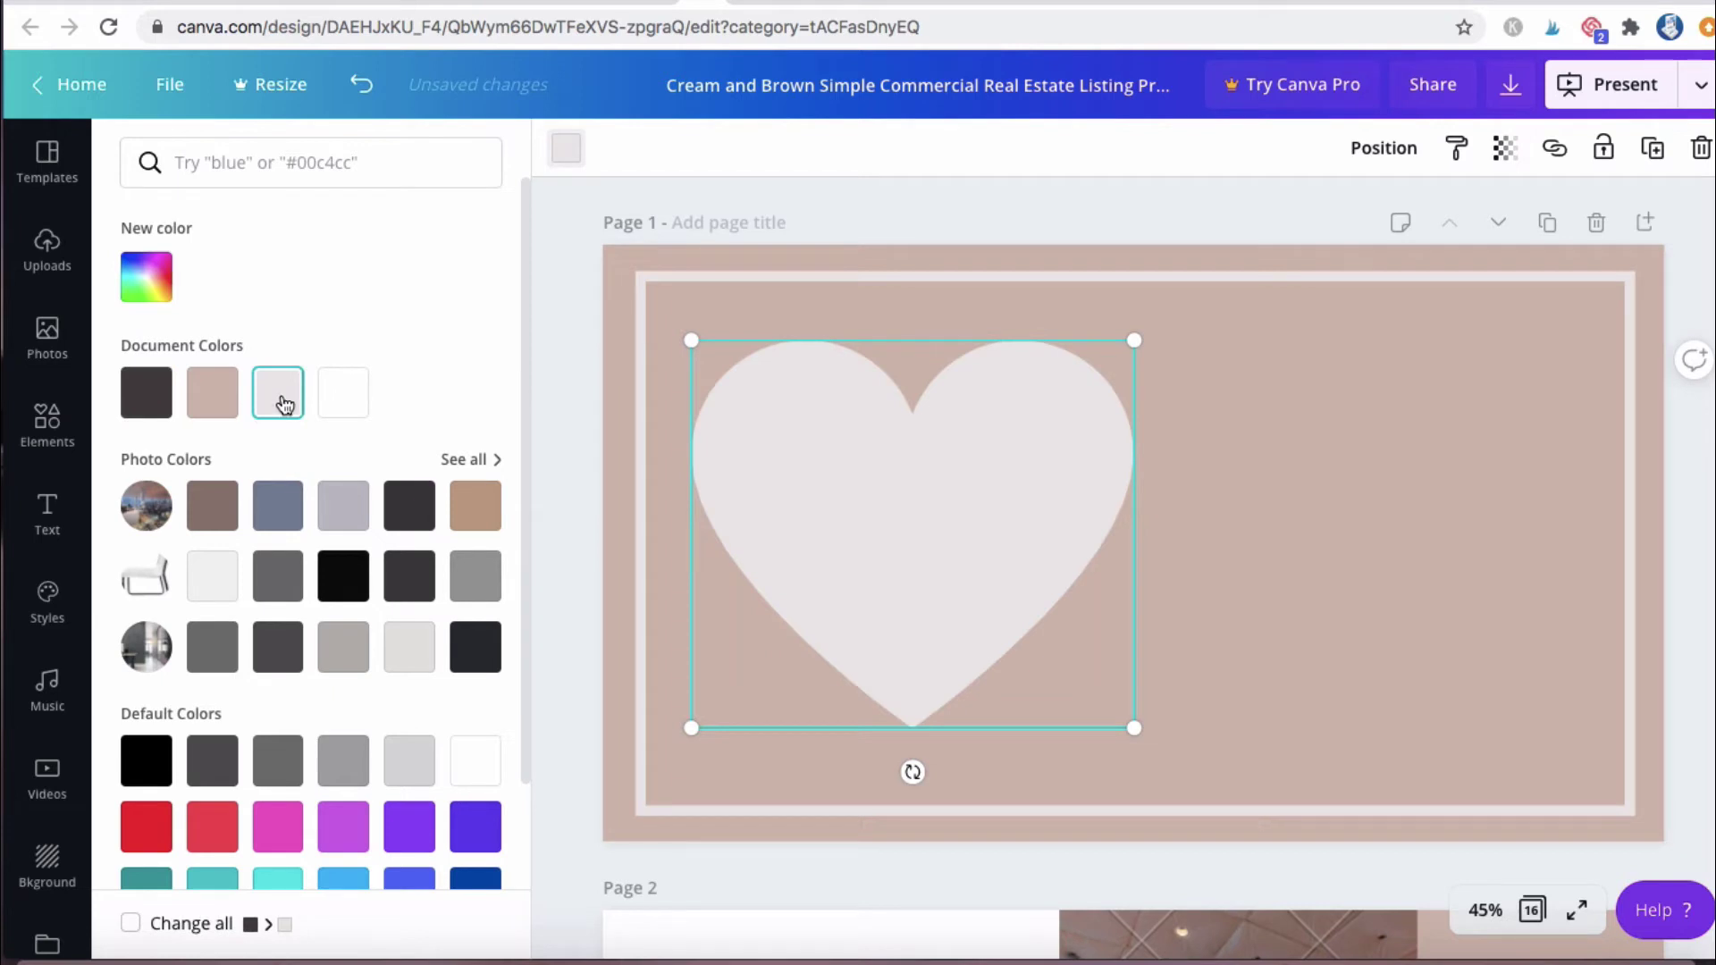
left_click(1505, 151)
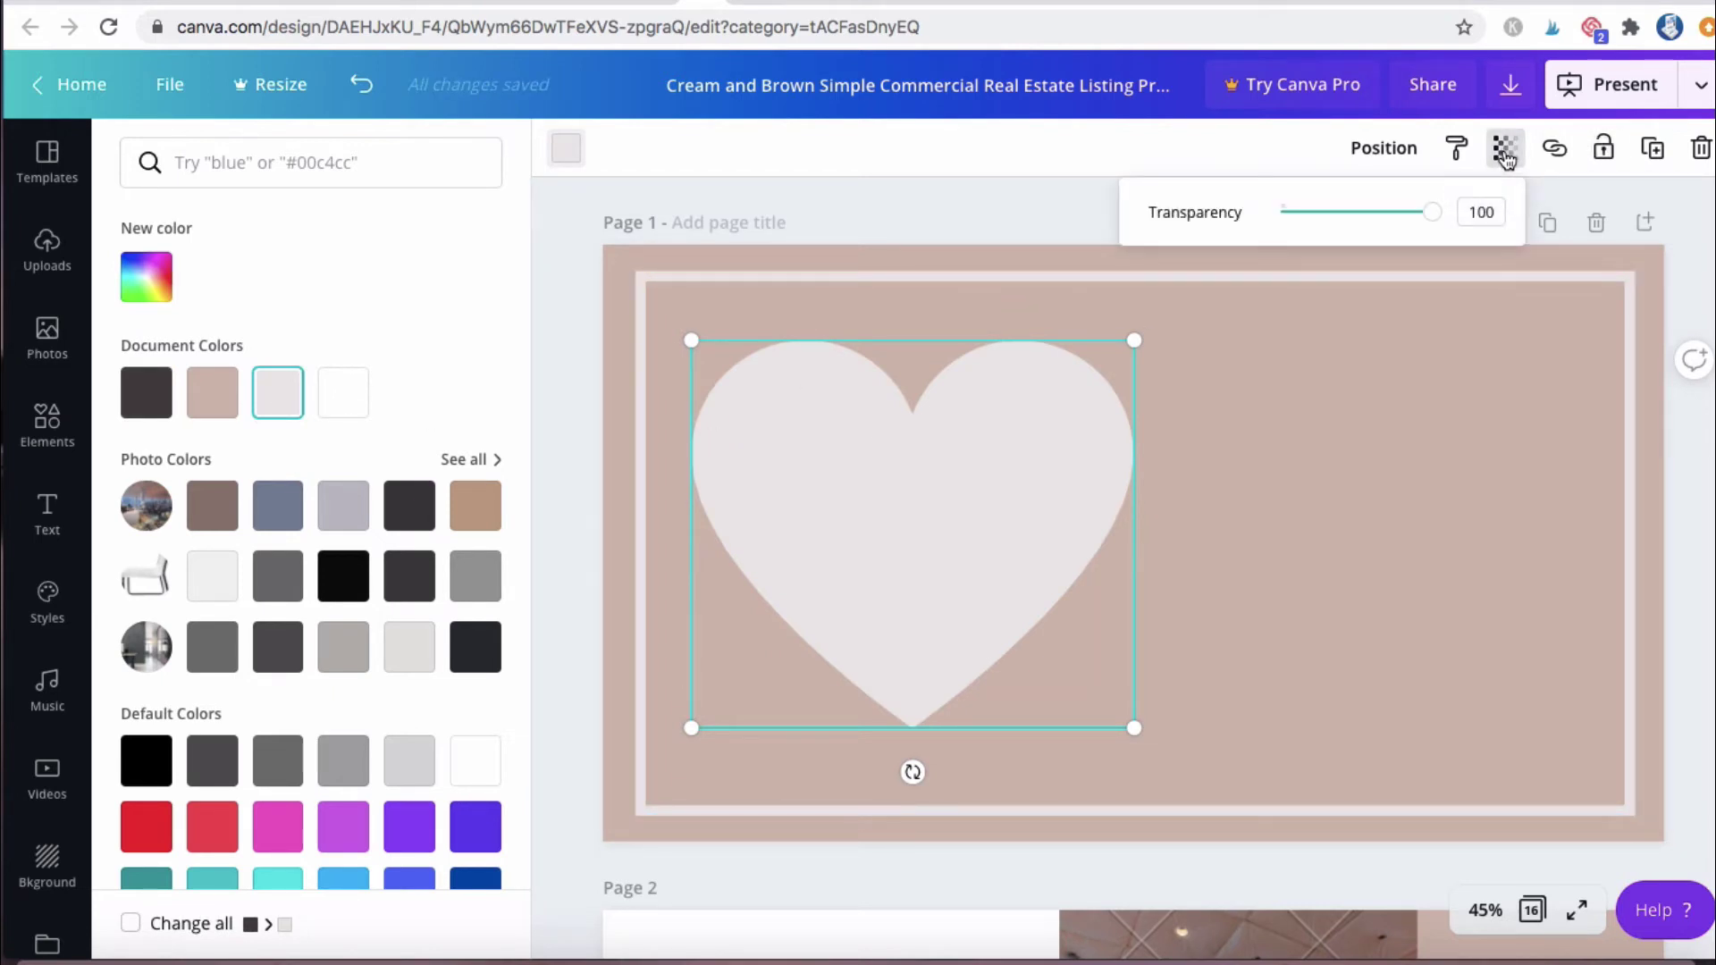
left_click_drag(1436, 228, 1368, 230)
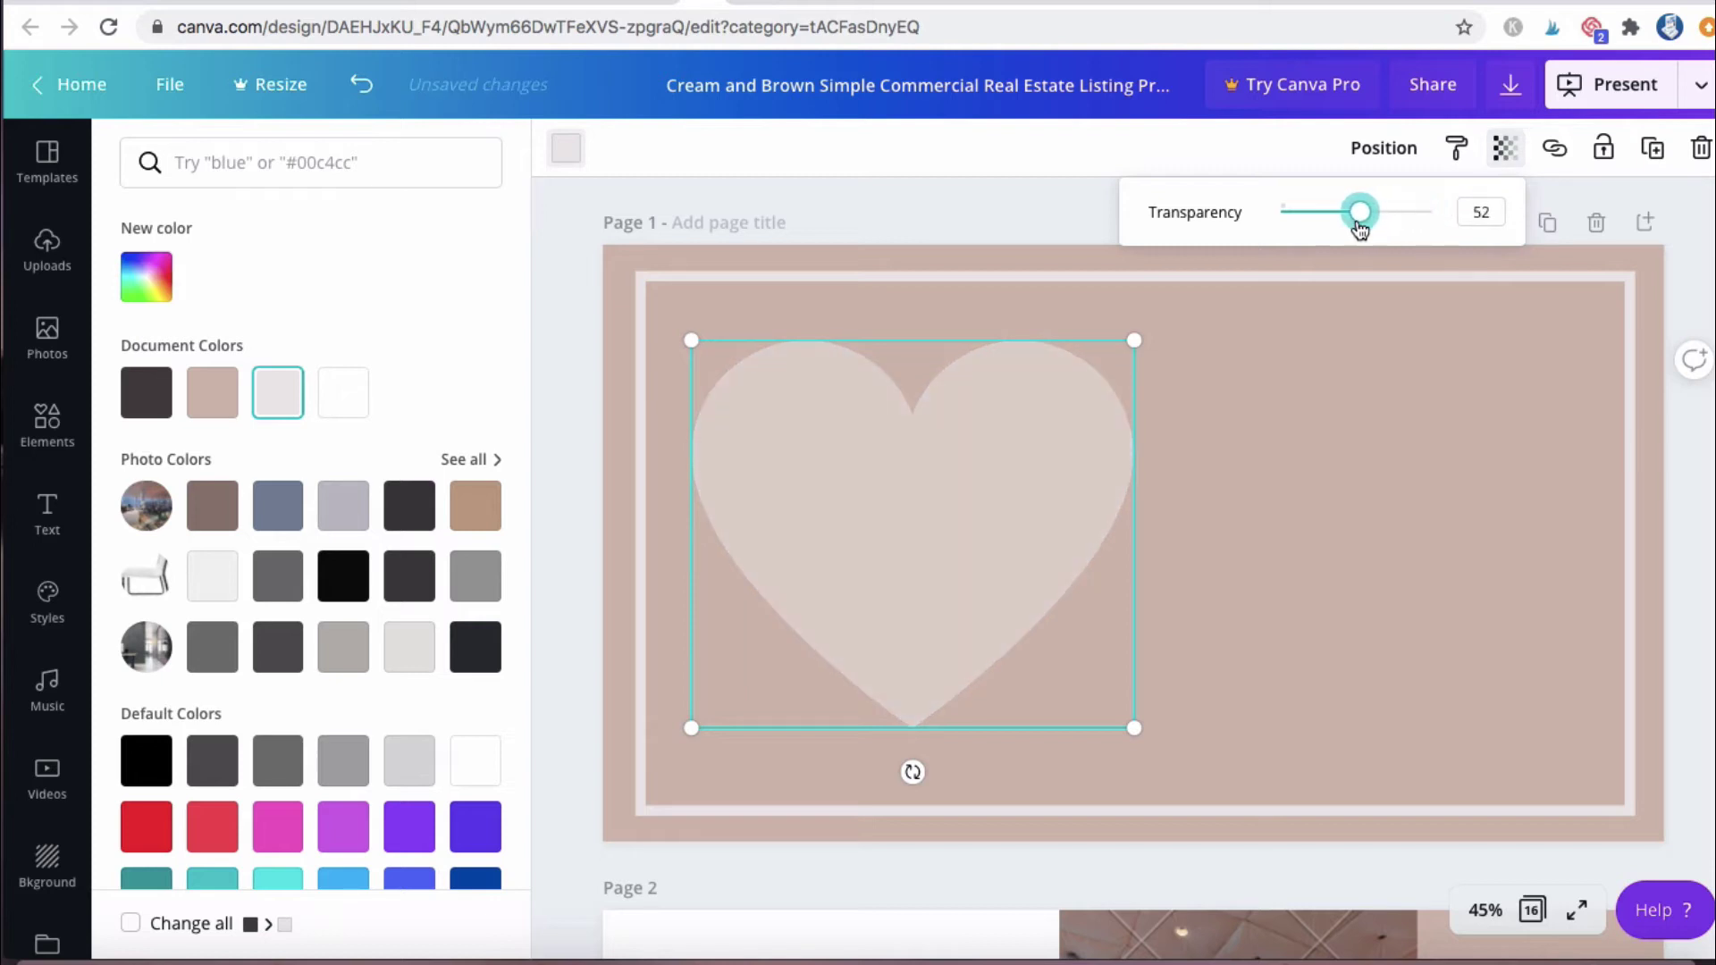
left_click_drag(1341, 231, 1306, 234)
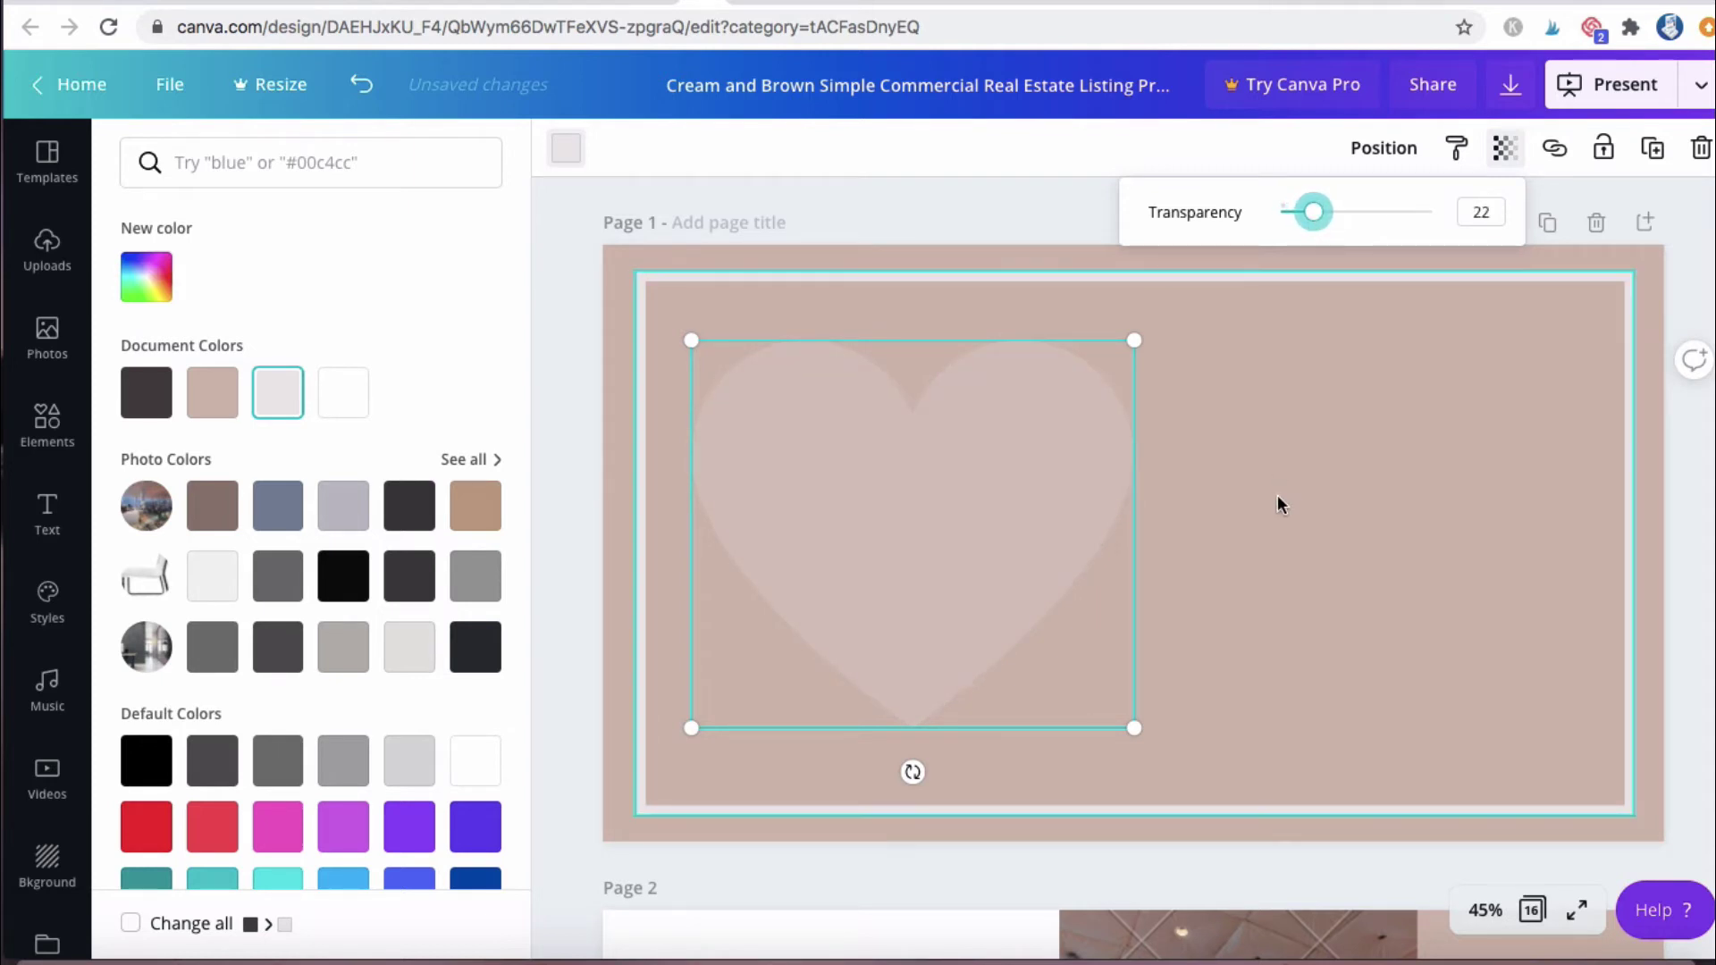
left_click(1069, 468)
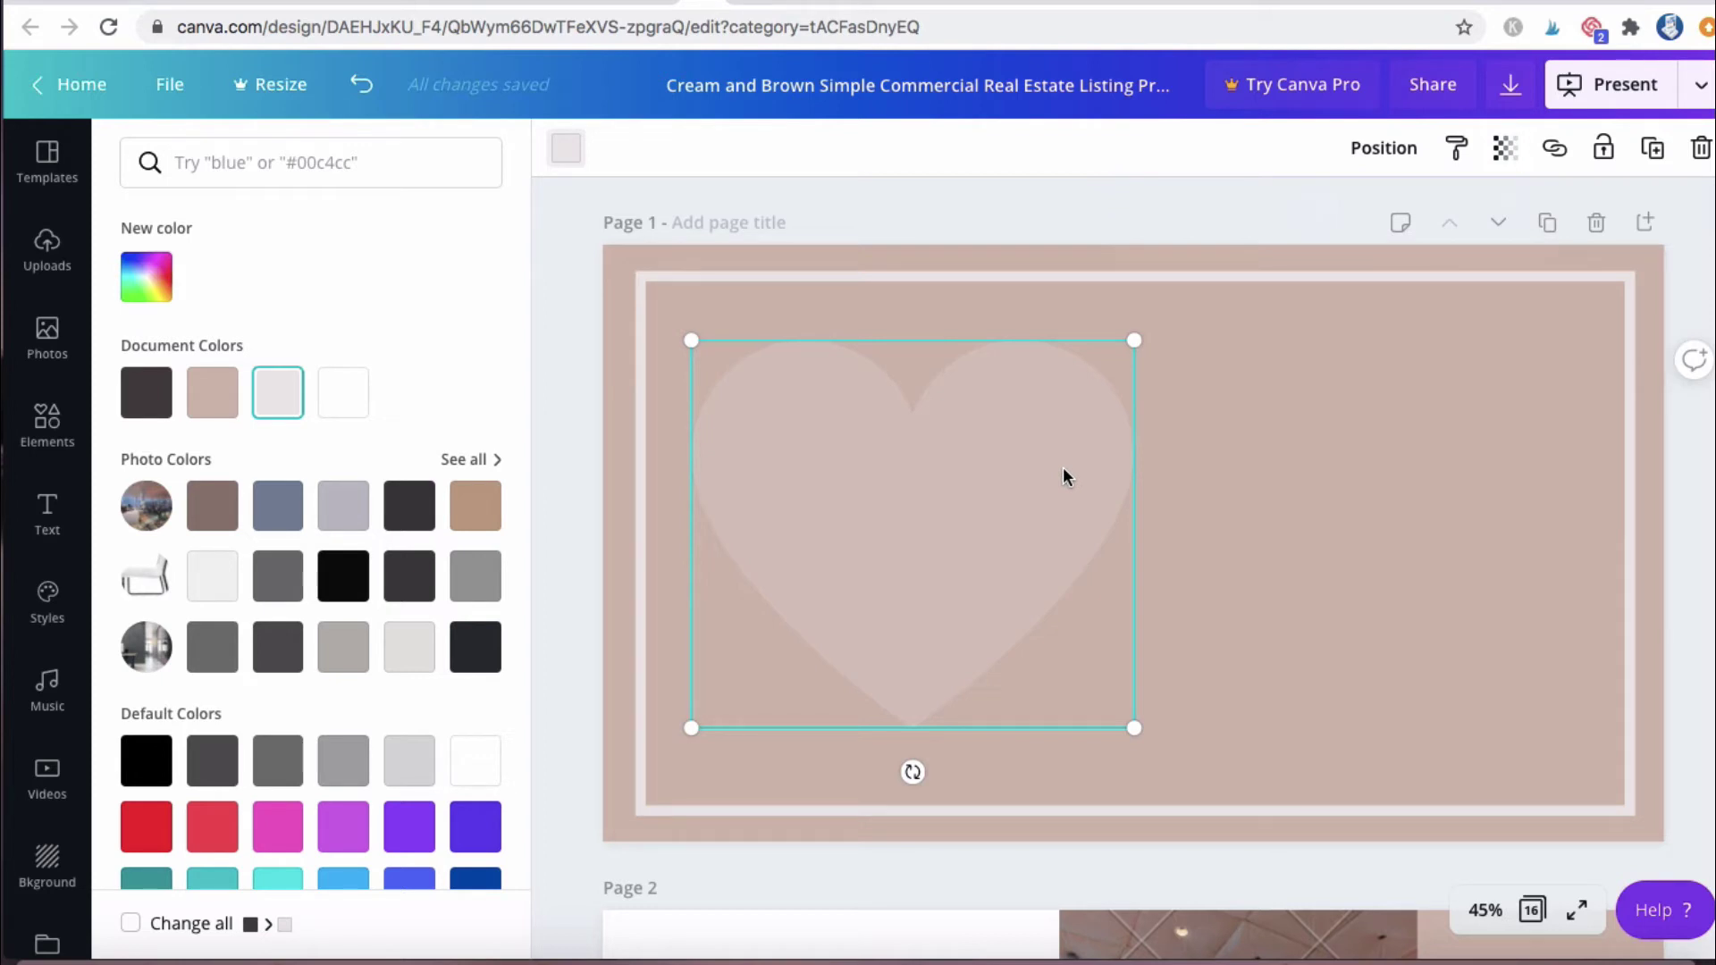
key("ctrl+d")
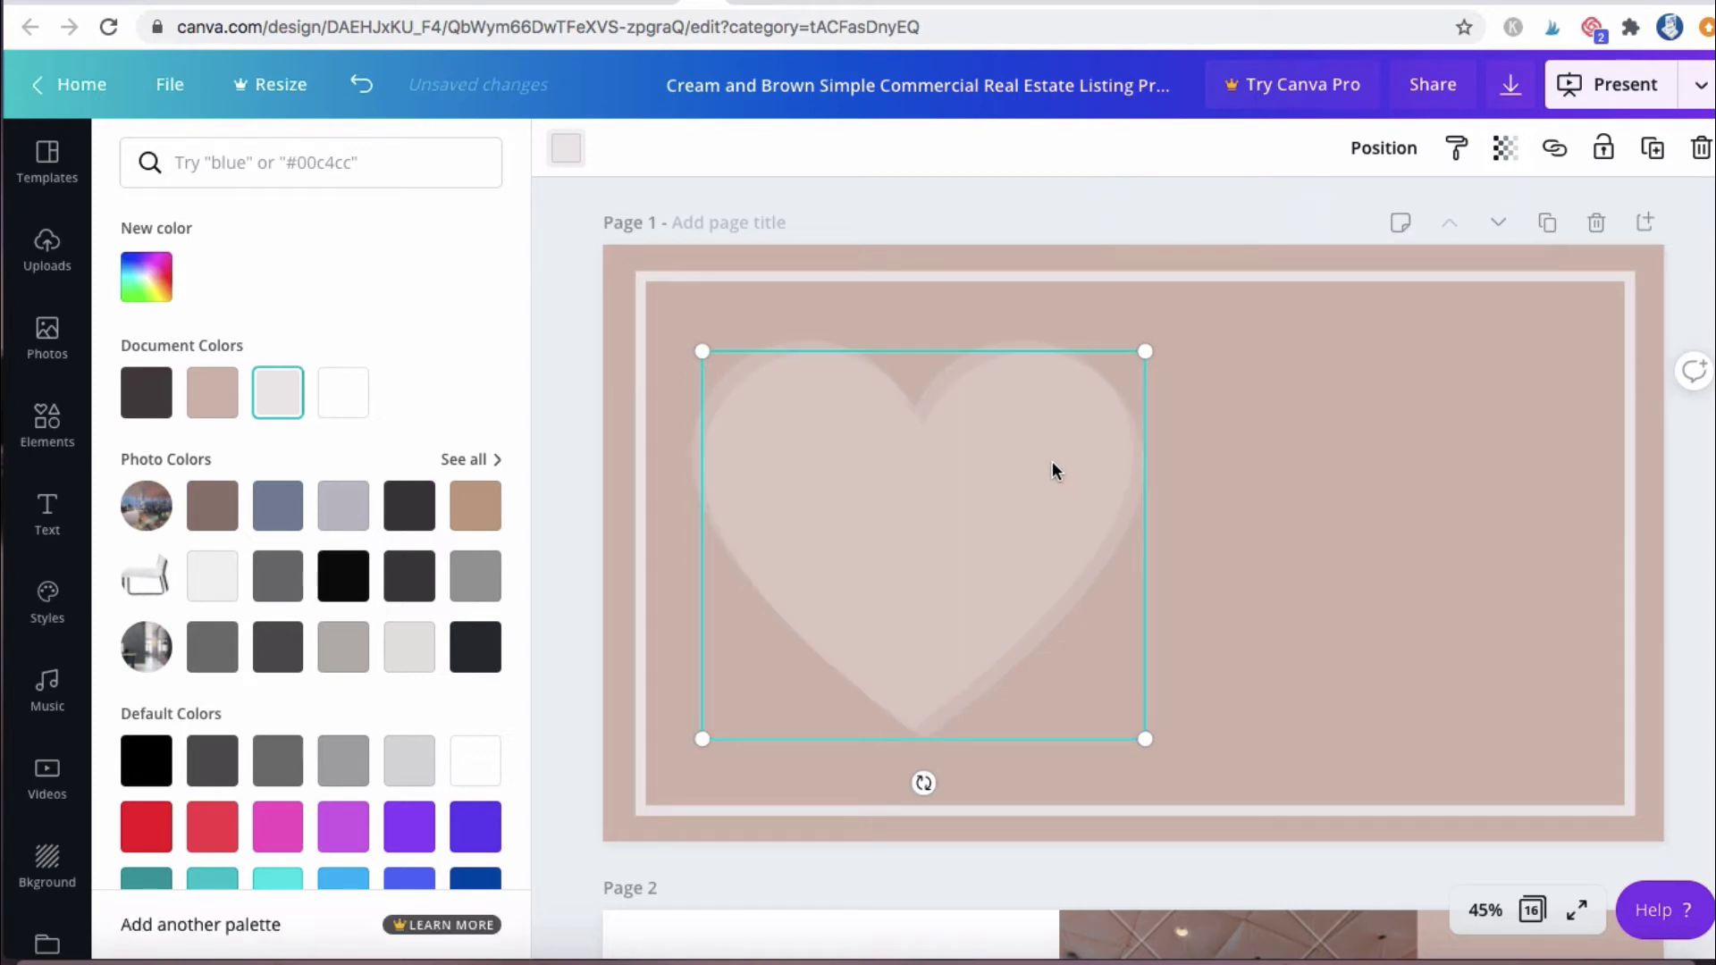
- Move the heart copy to page 1's right half, level with the first heart
left_click_drag(1053, 471, 1498, 446)
left_click(1440, 320)
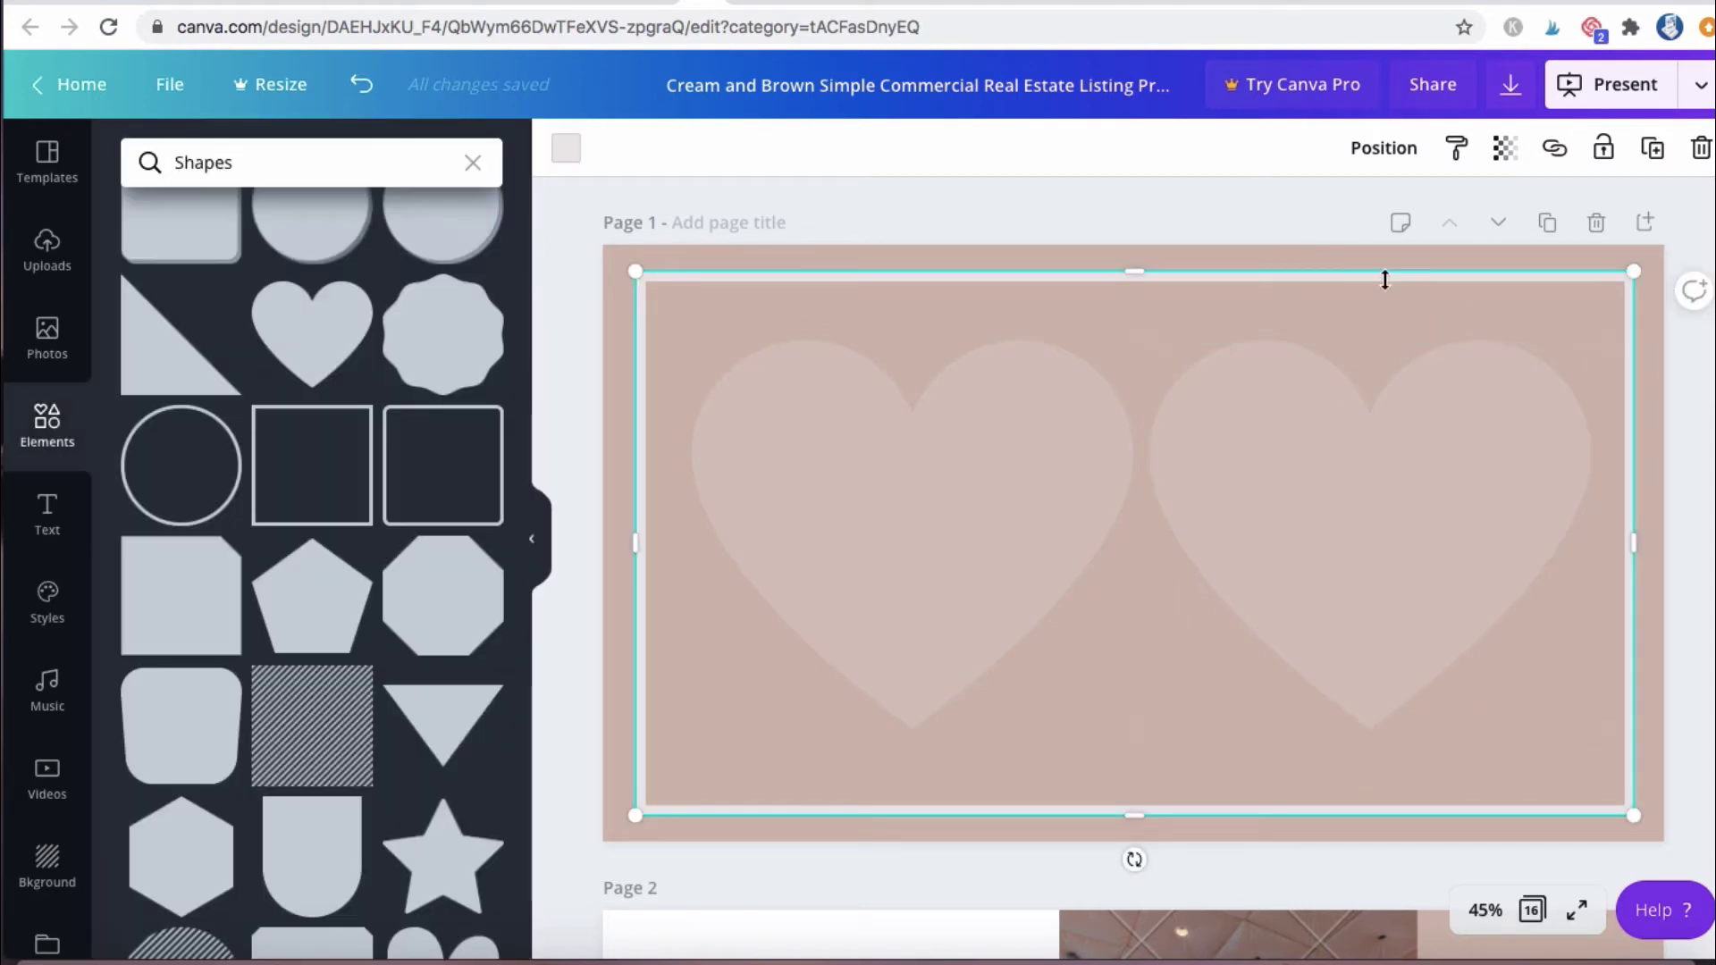
left_click(1654, 432)
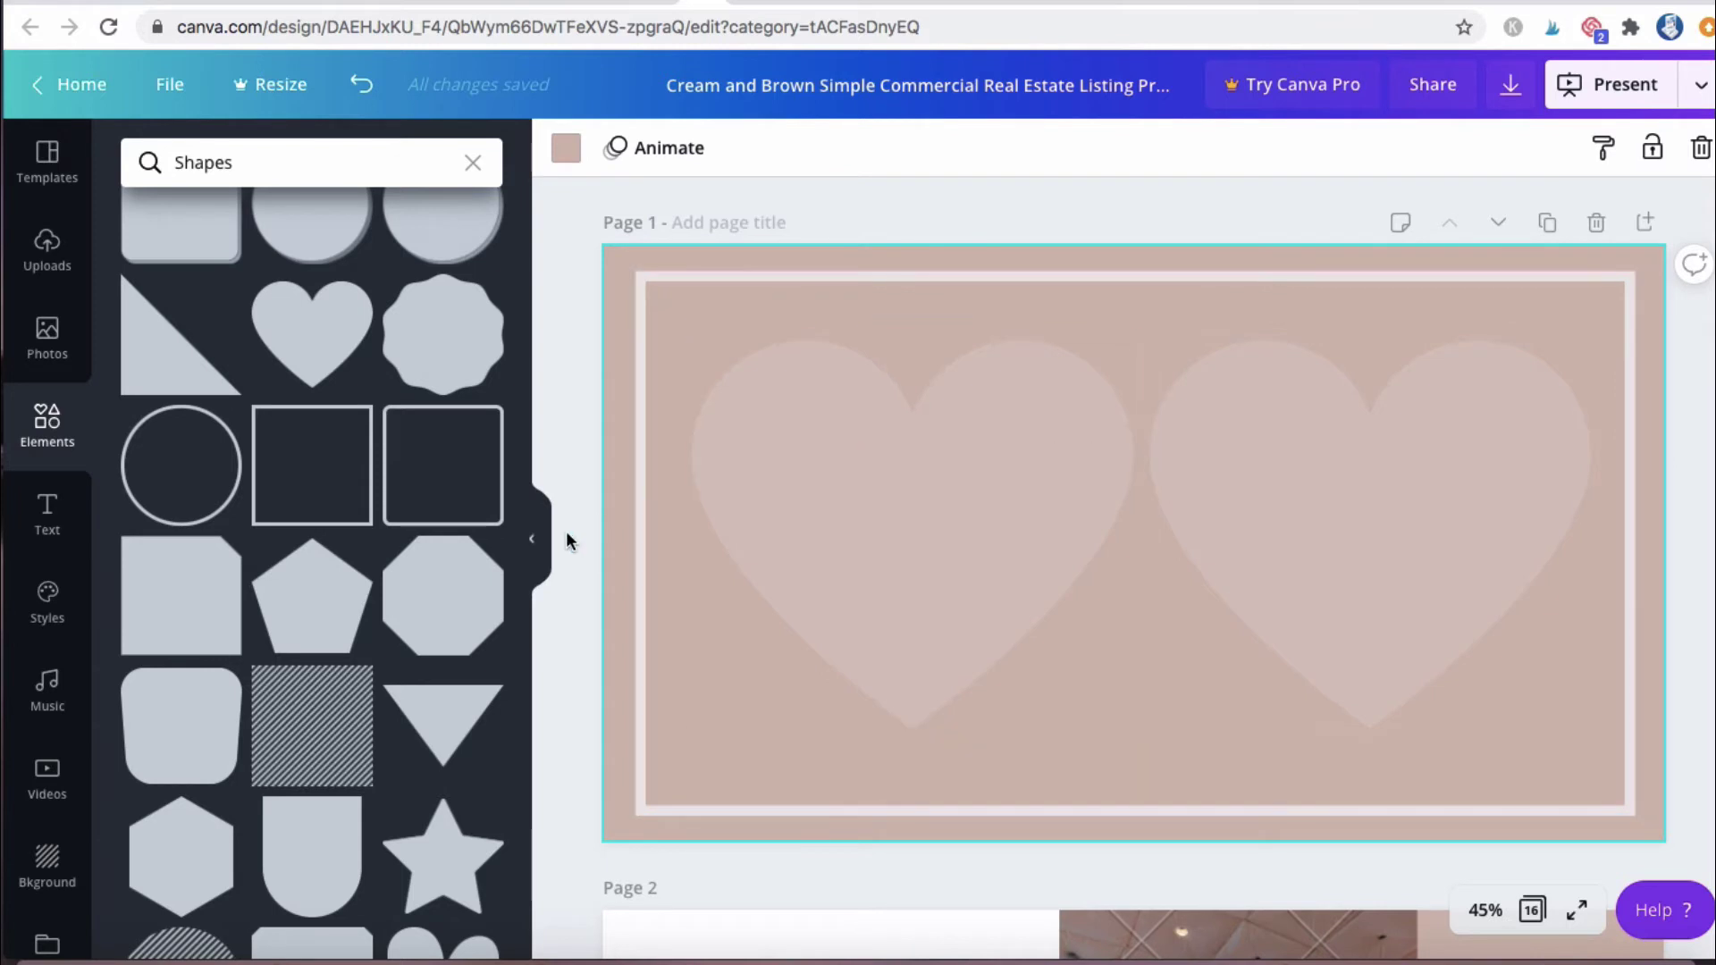
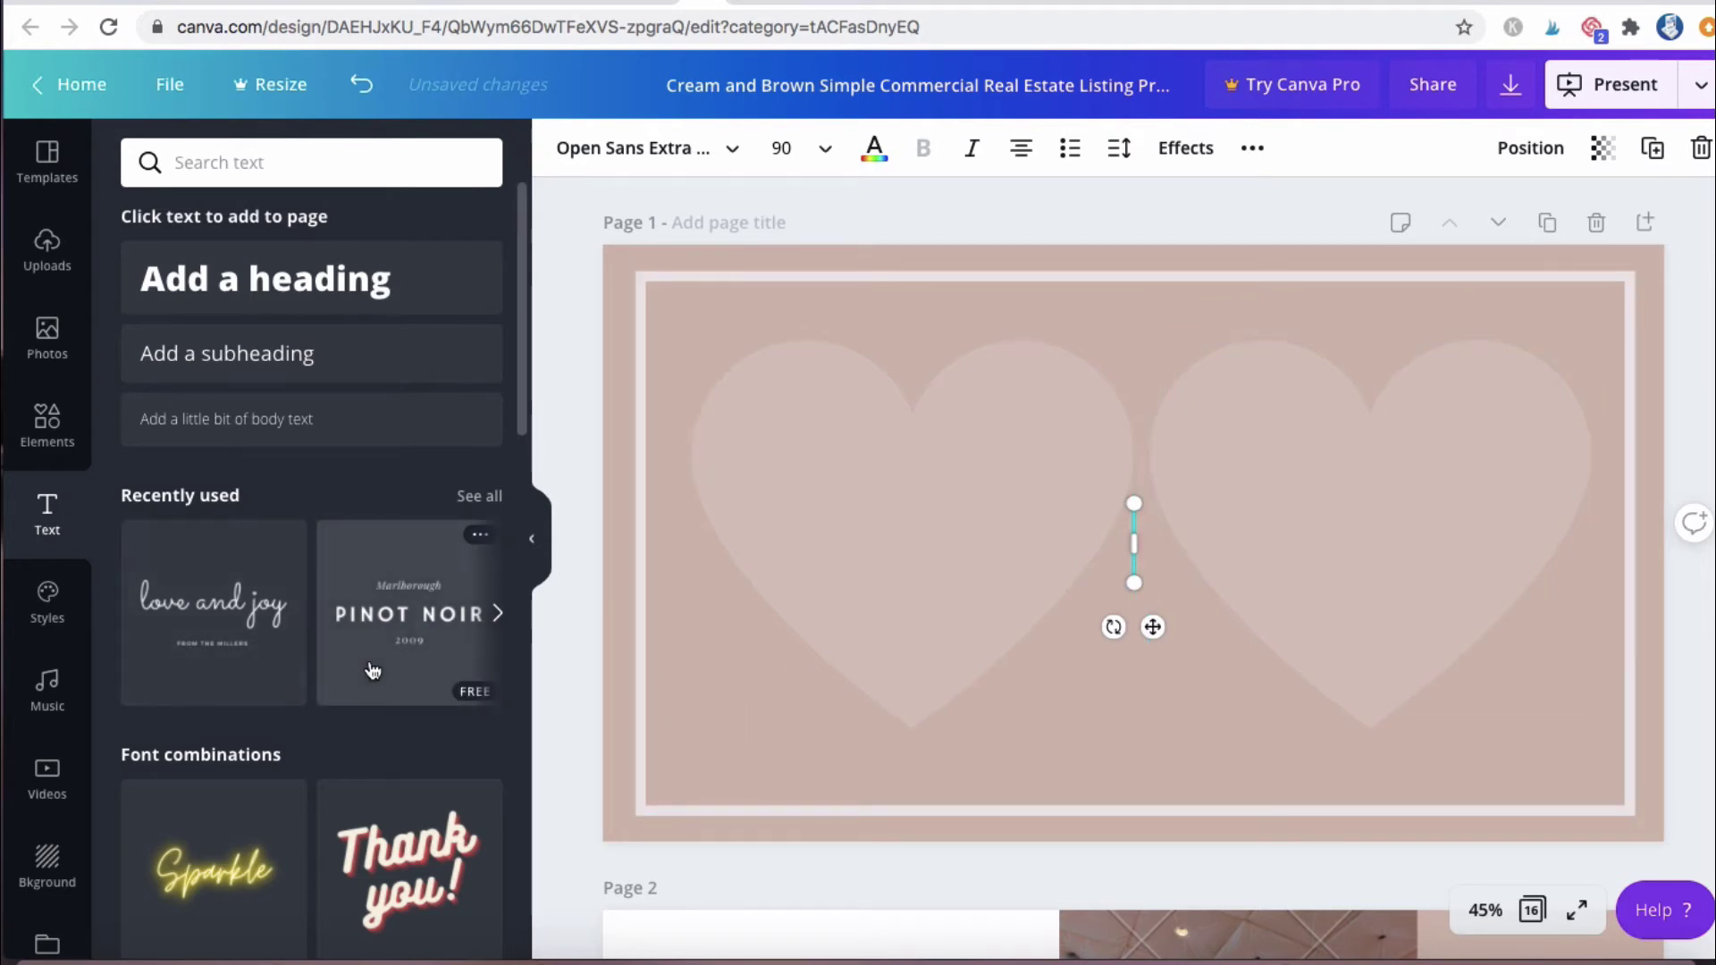
scroll(372, 671, "down", 6)
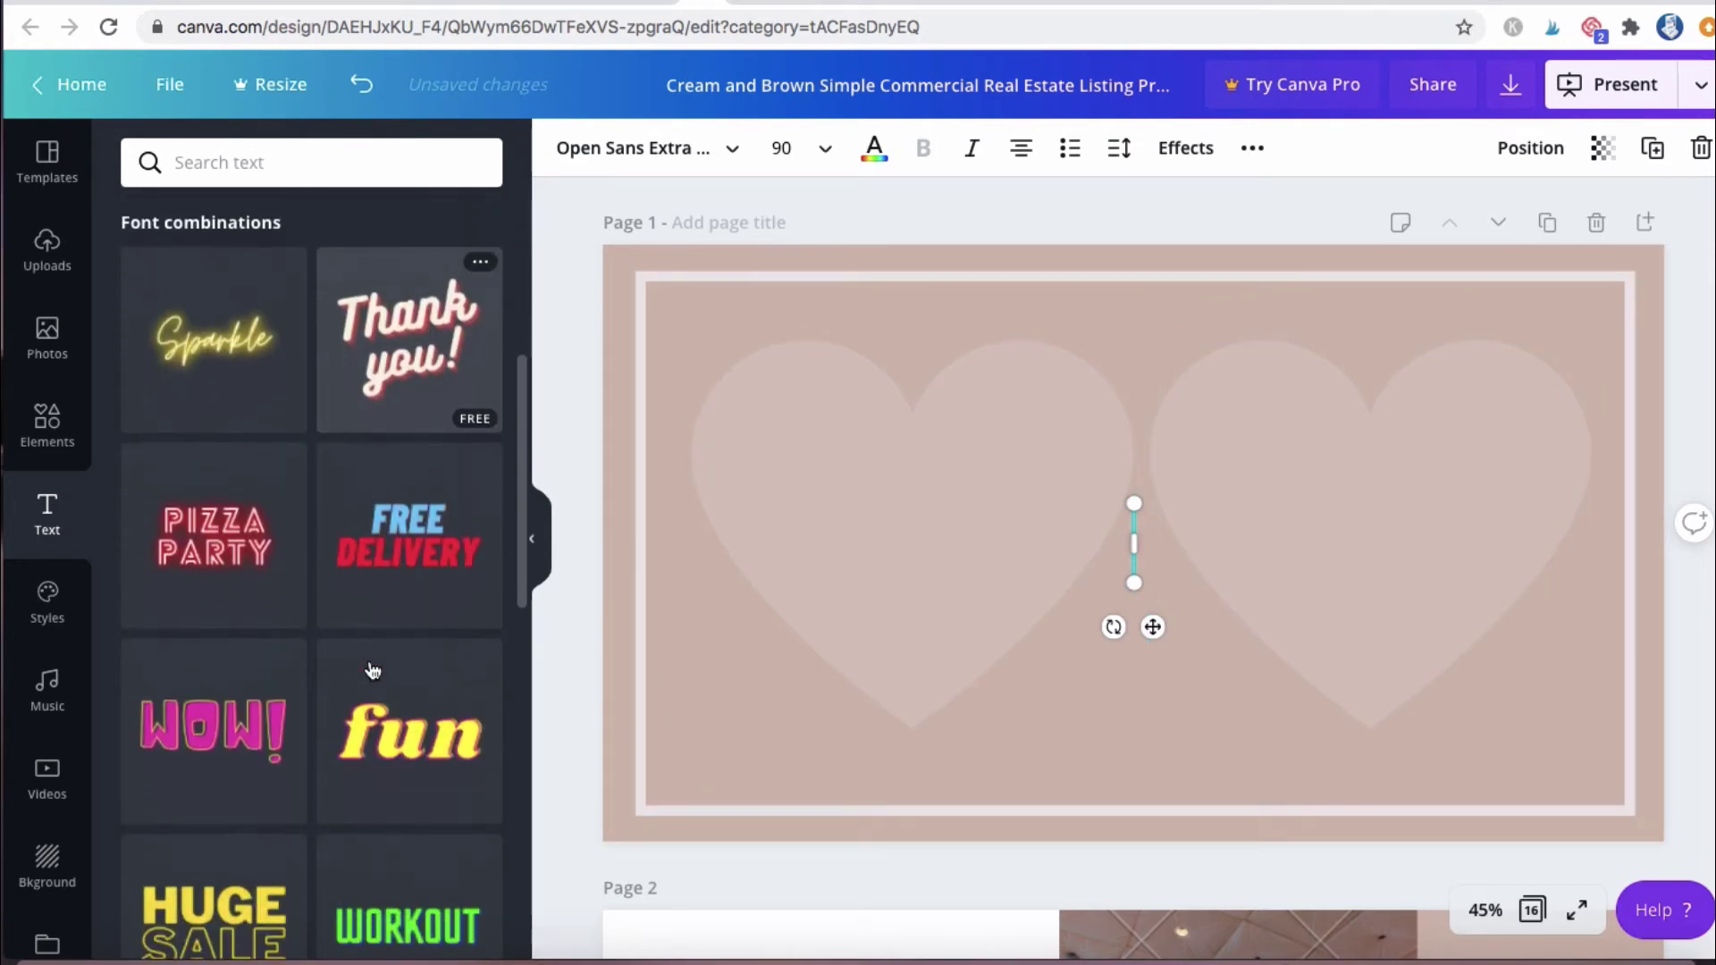
scroll(373, 670, "down", 5)
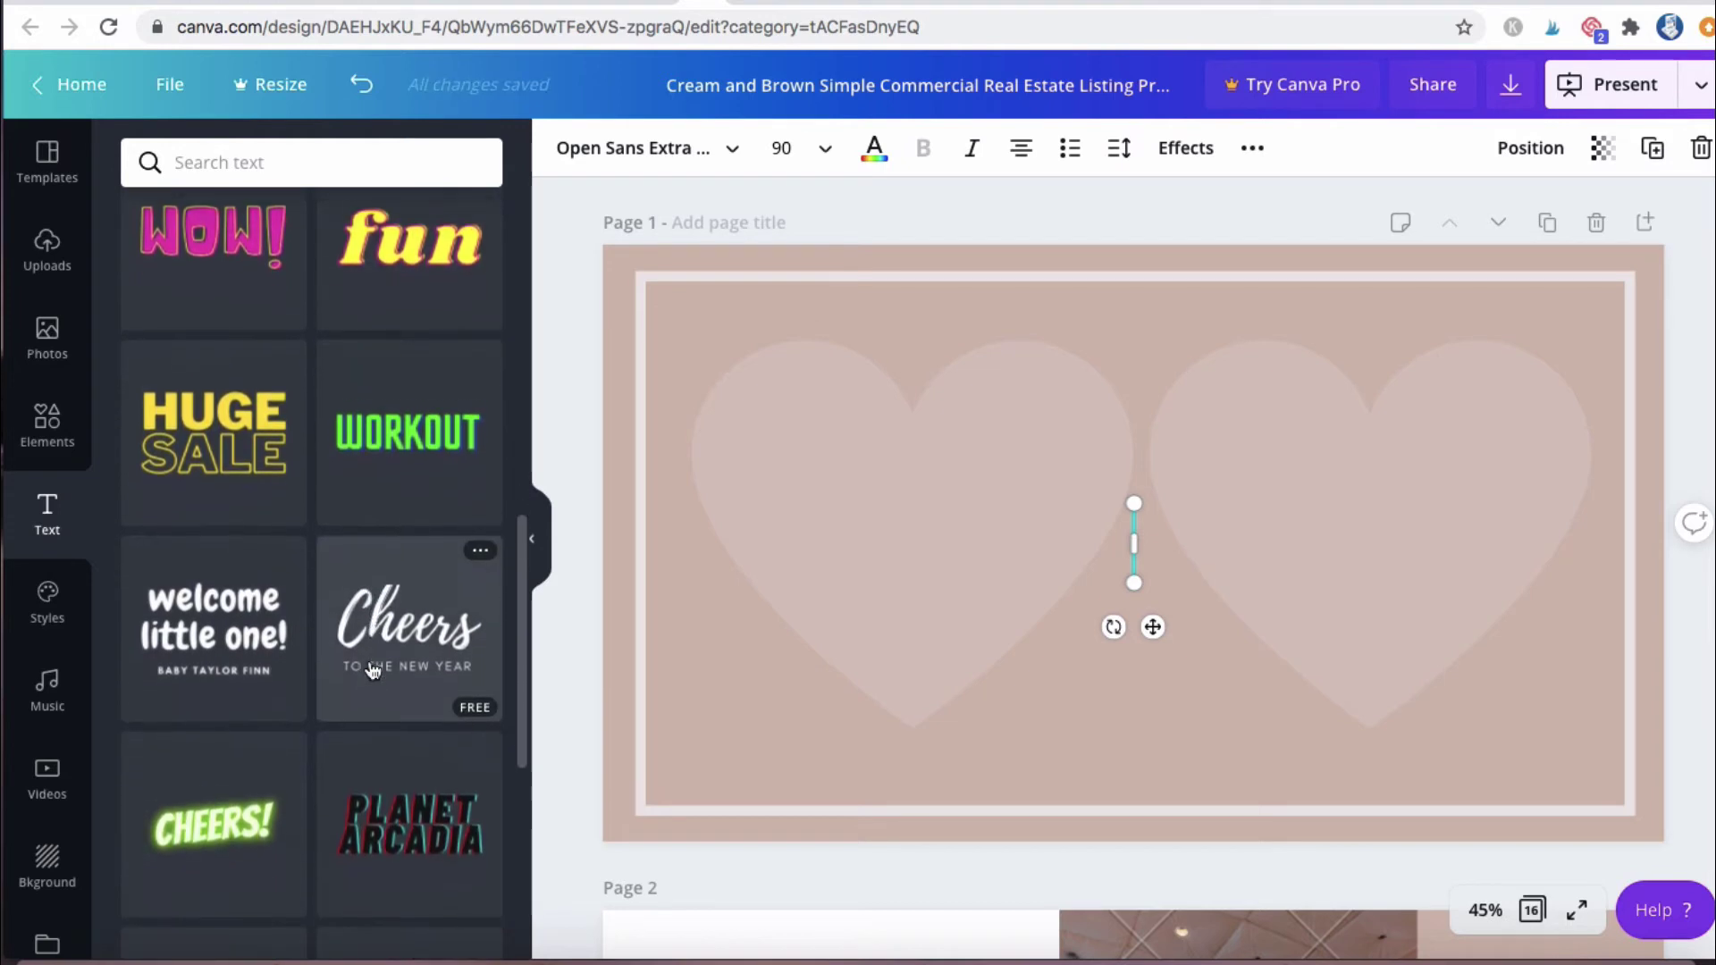
scroll(373, 671, "down", 1)
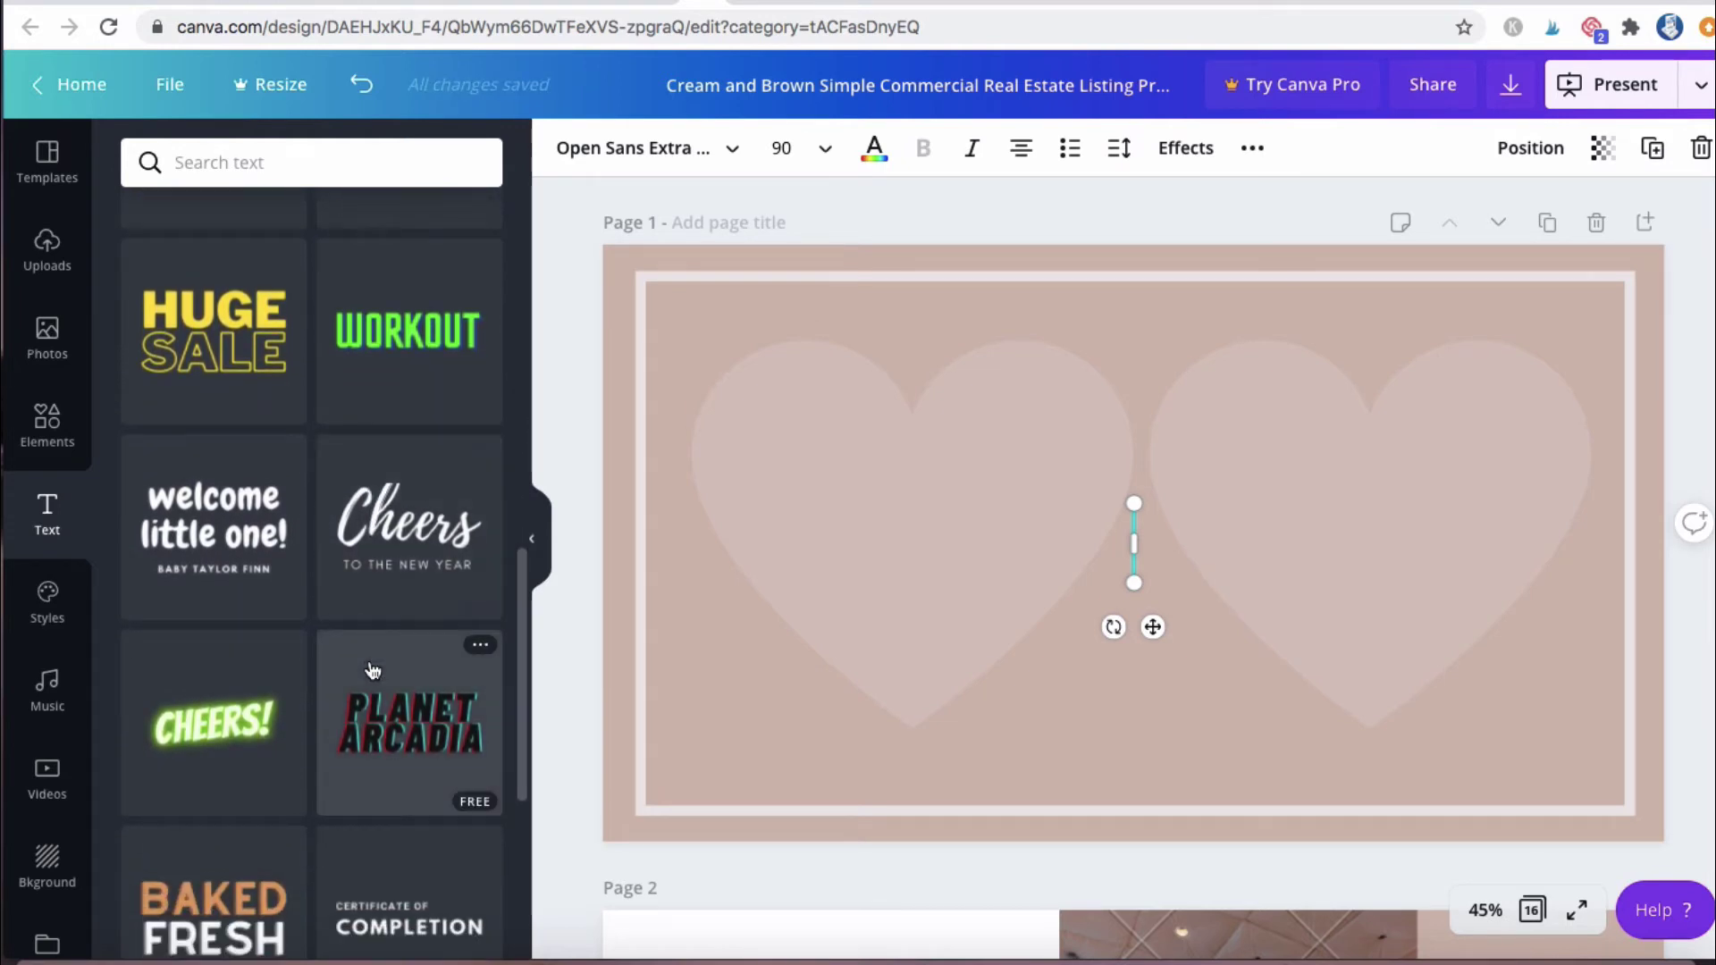
scroll(372, 670, "down", 10)
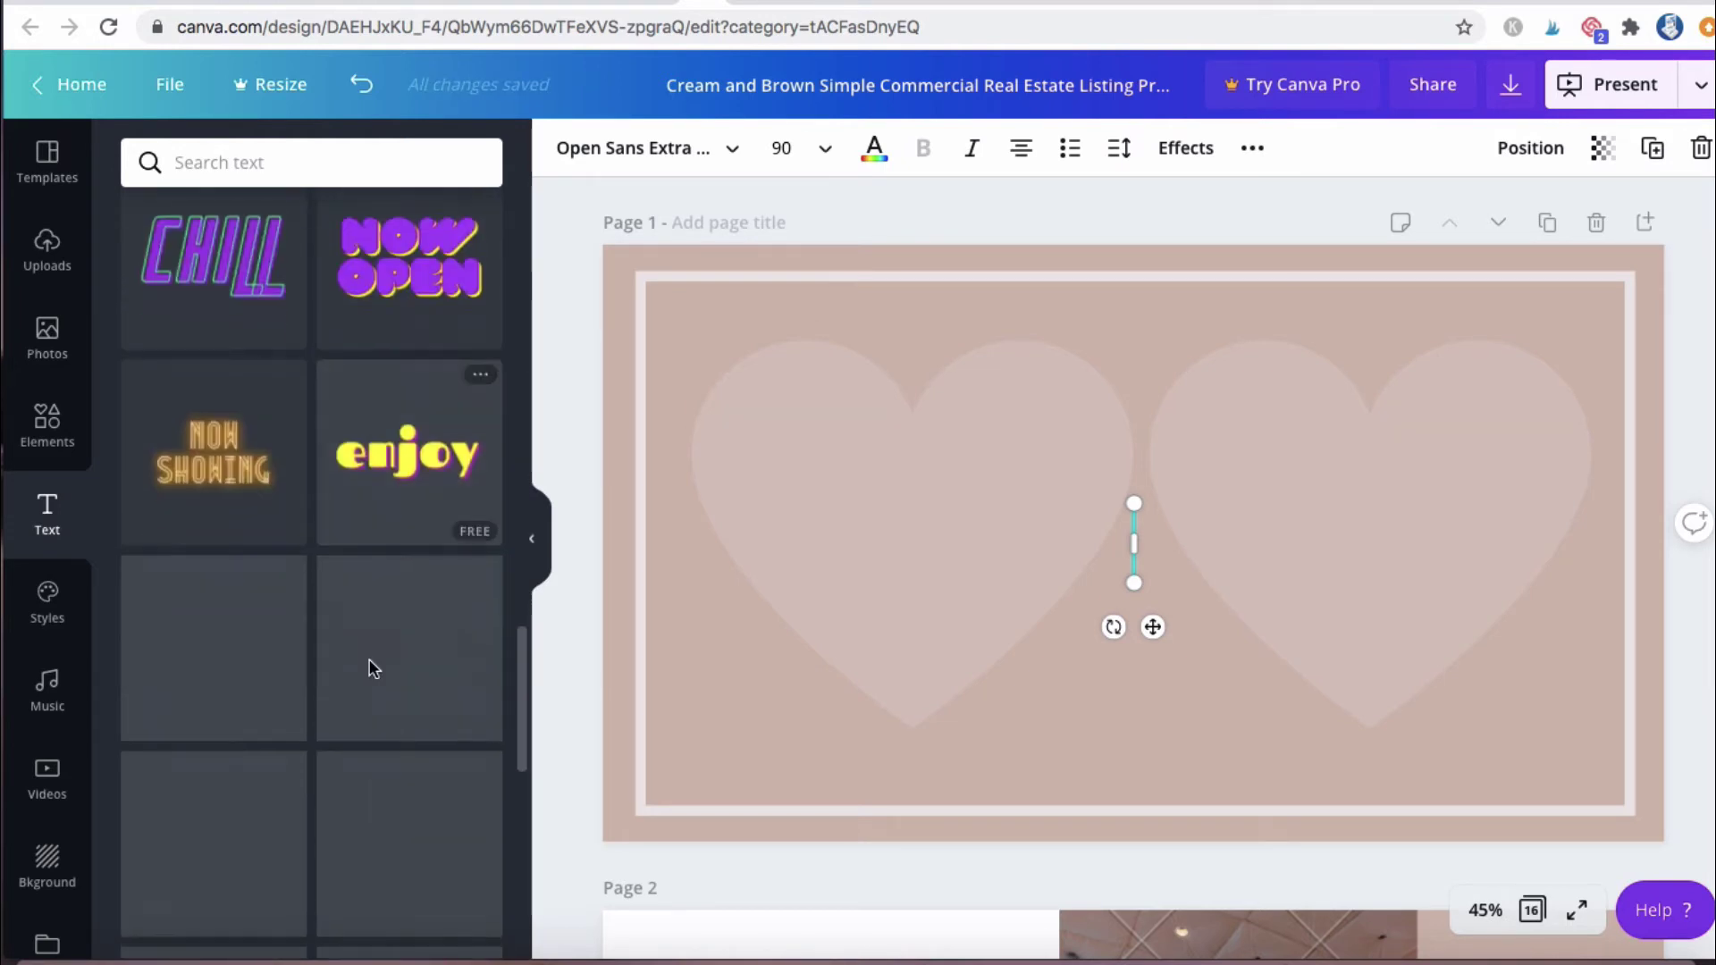
scroll(373, 670, "down", 6)
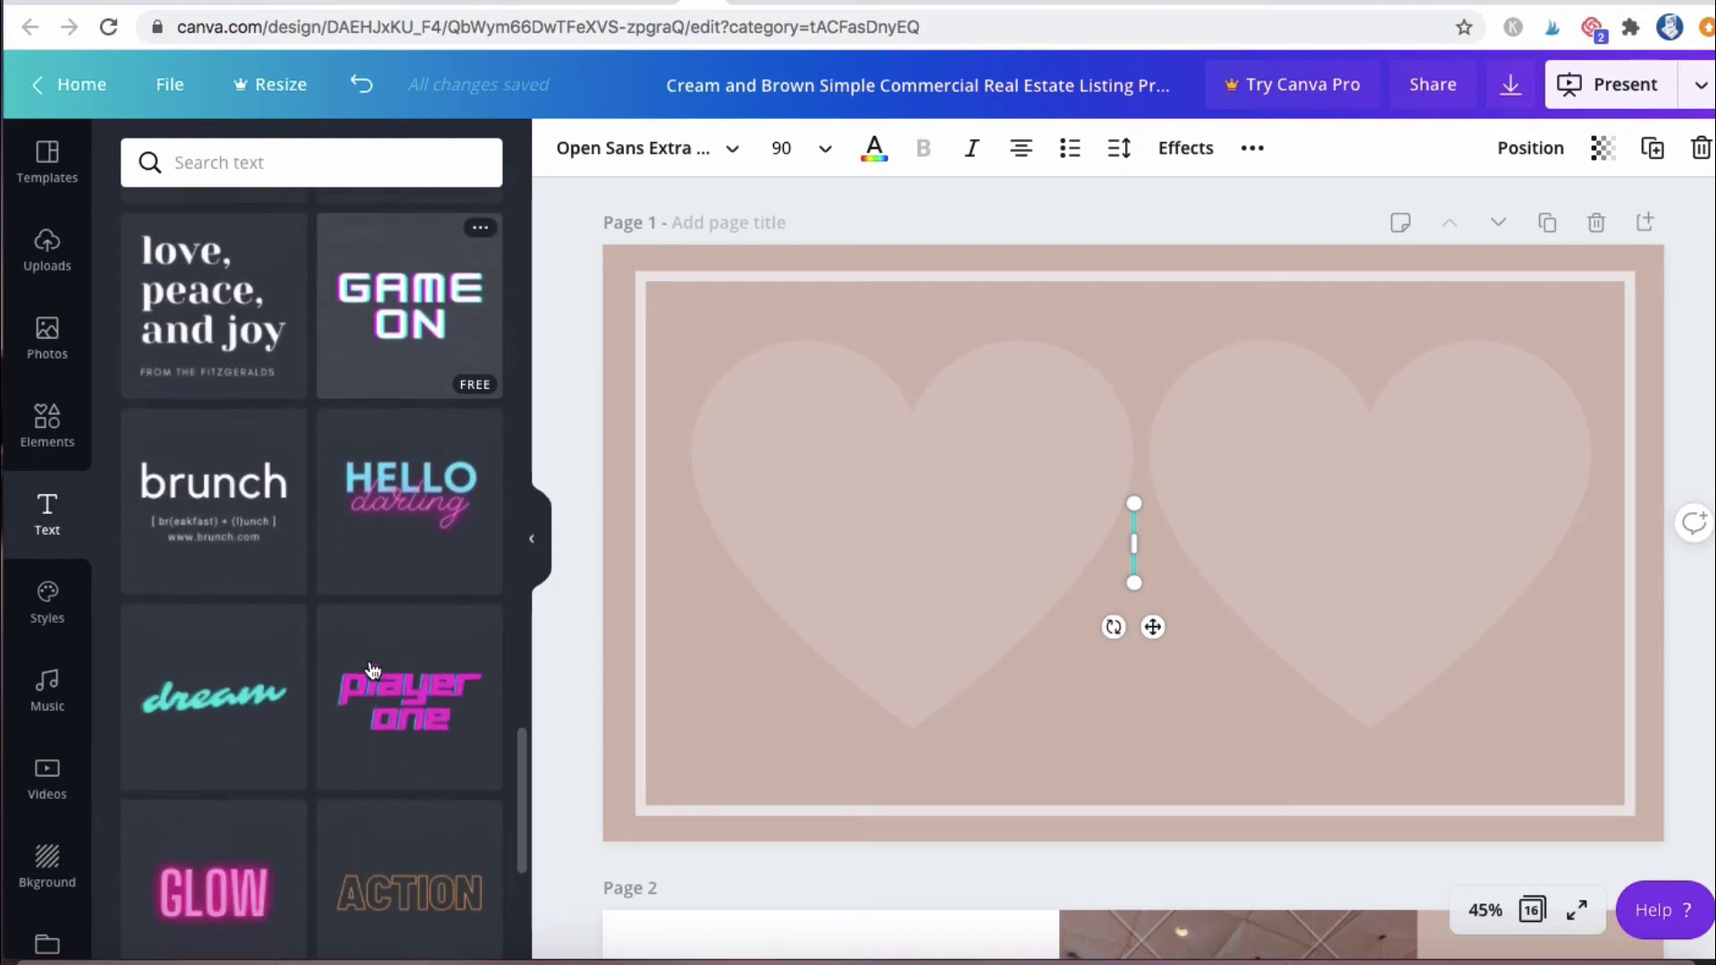
scroll(373, 670, "down", 10)
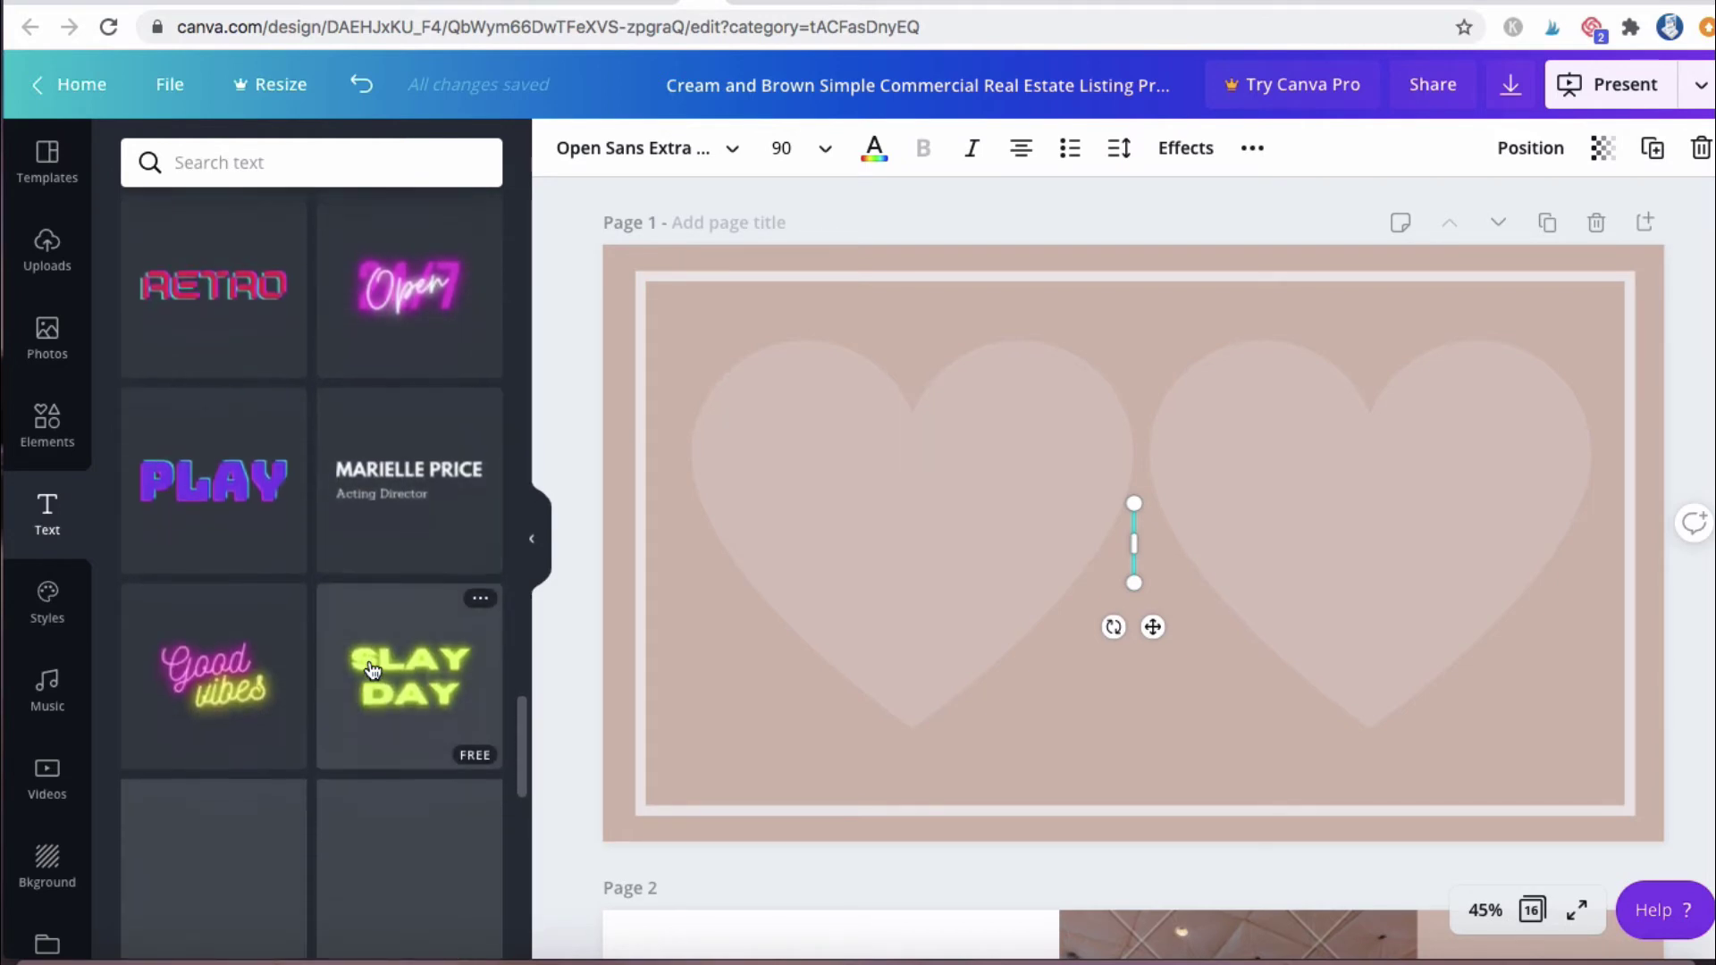
scroll(372, 670, "down", 5)
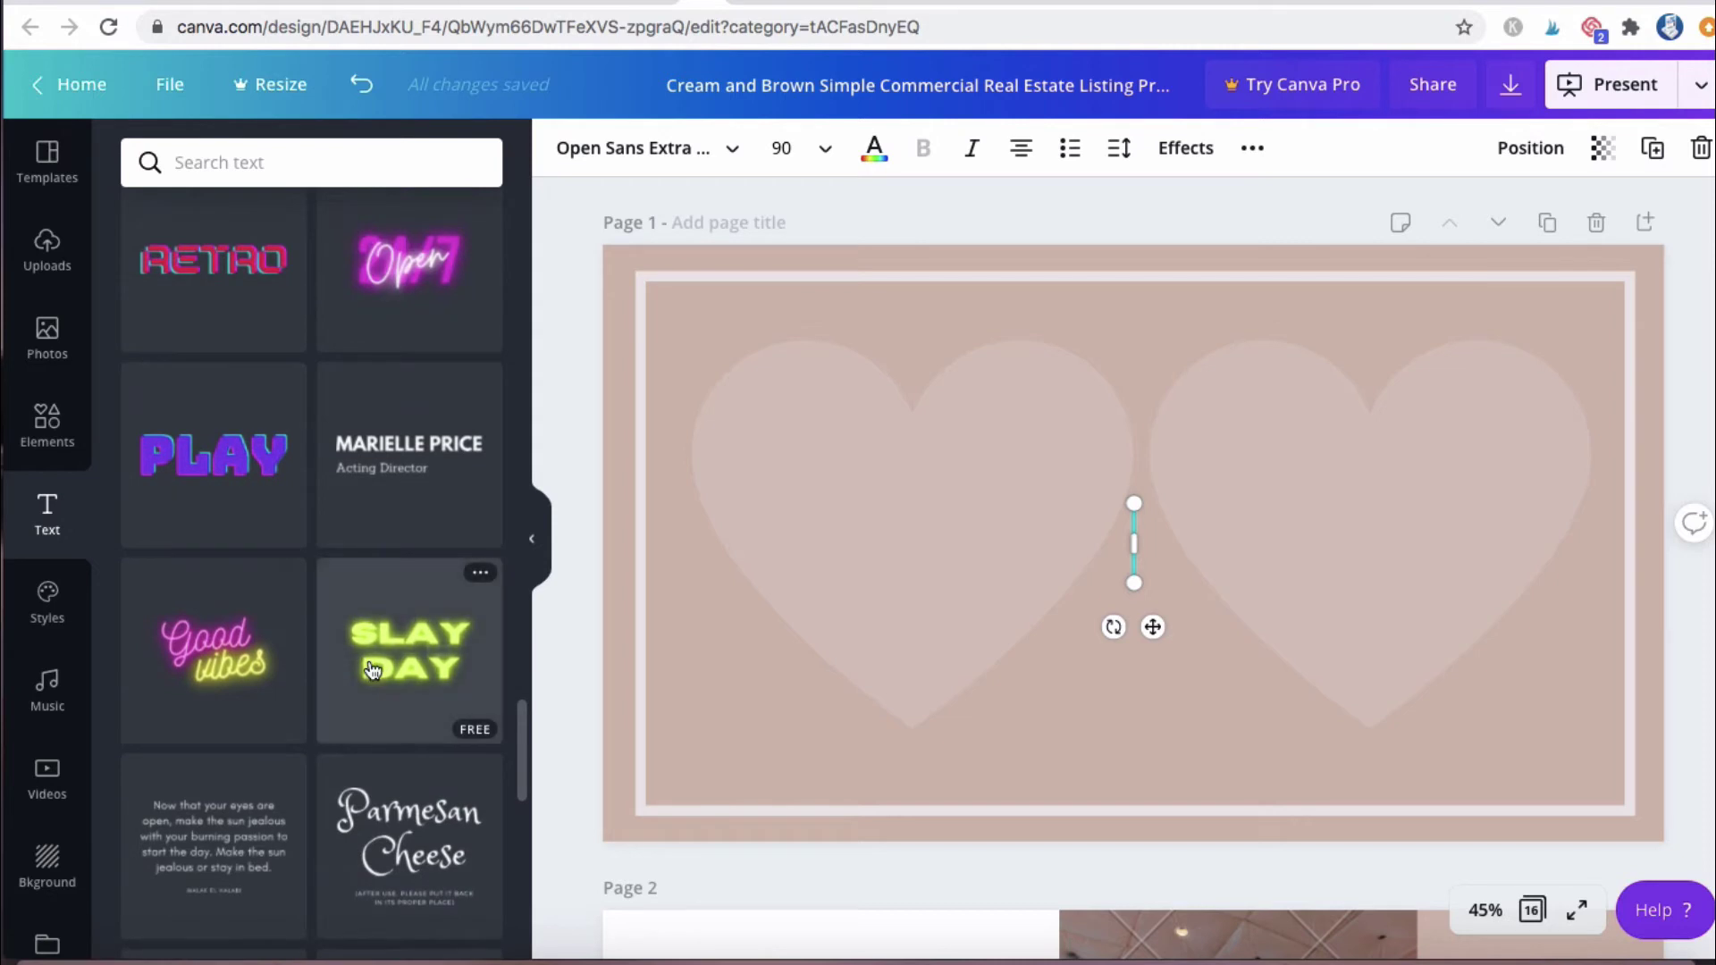
scroll(372, 670, "down", 3)
scroll(393, 608, "up", 3)
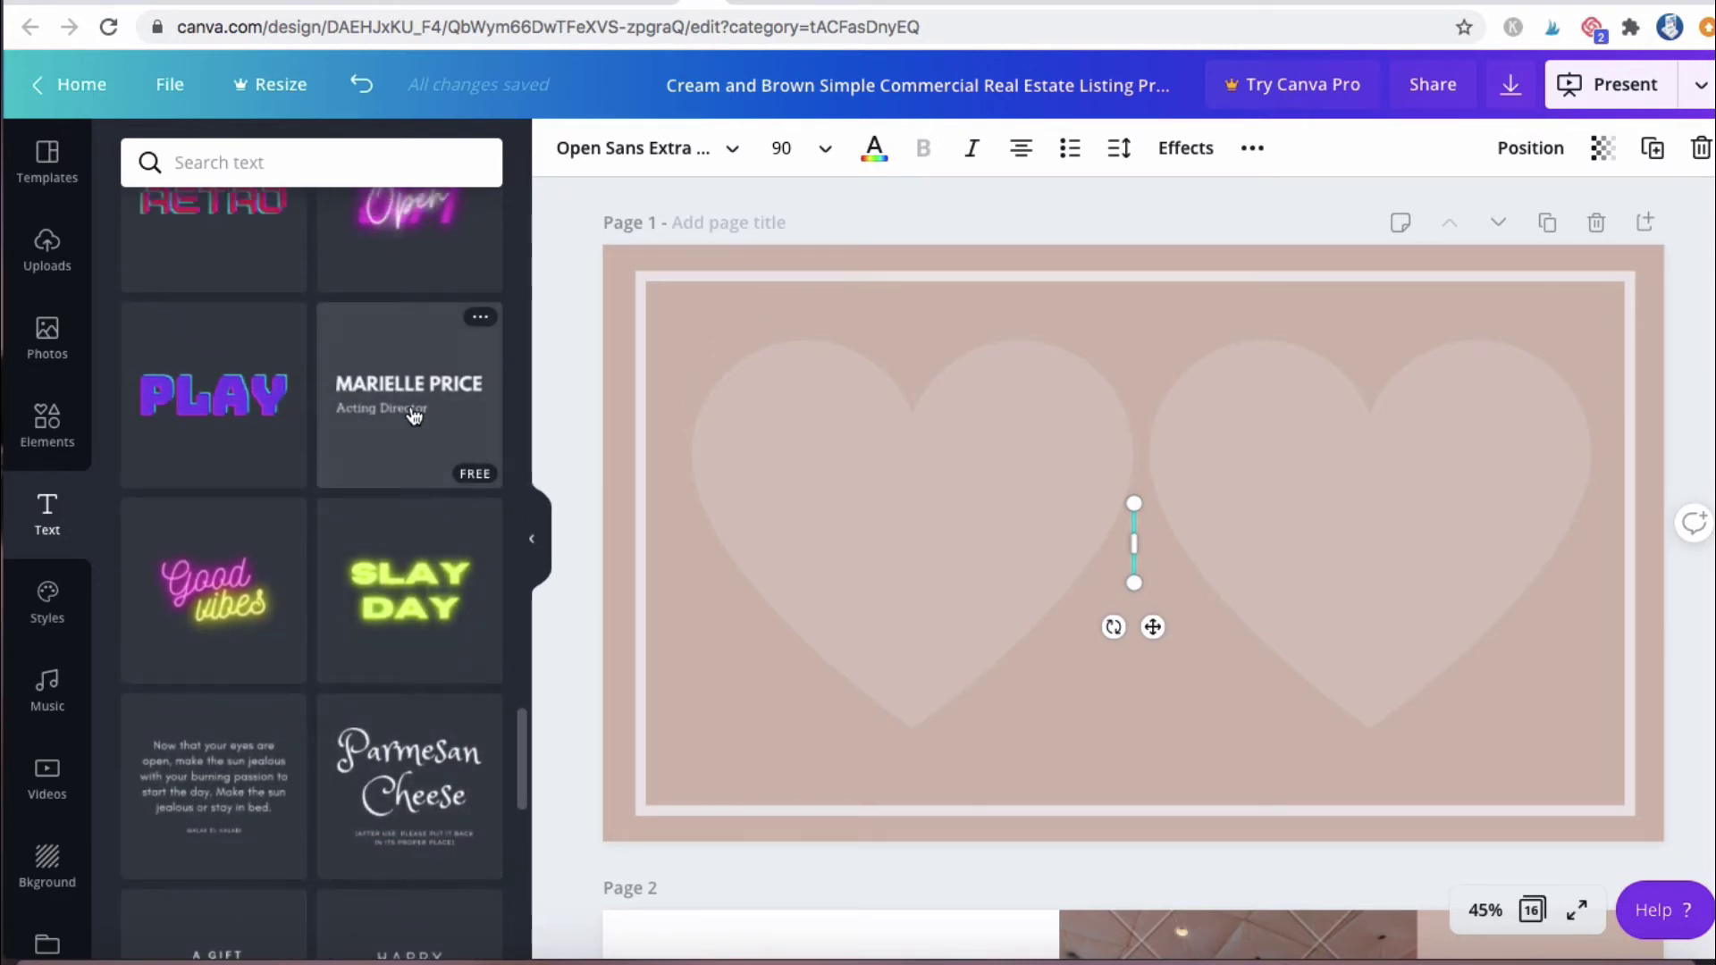
- Add the name-and-title text pairing and enlarge it to stretch across both hearts
left_click(413, 416)
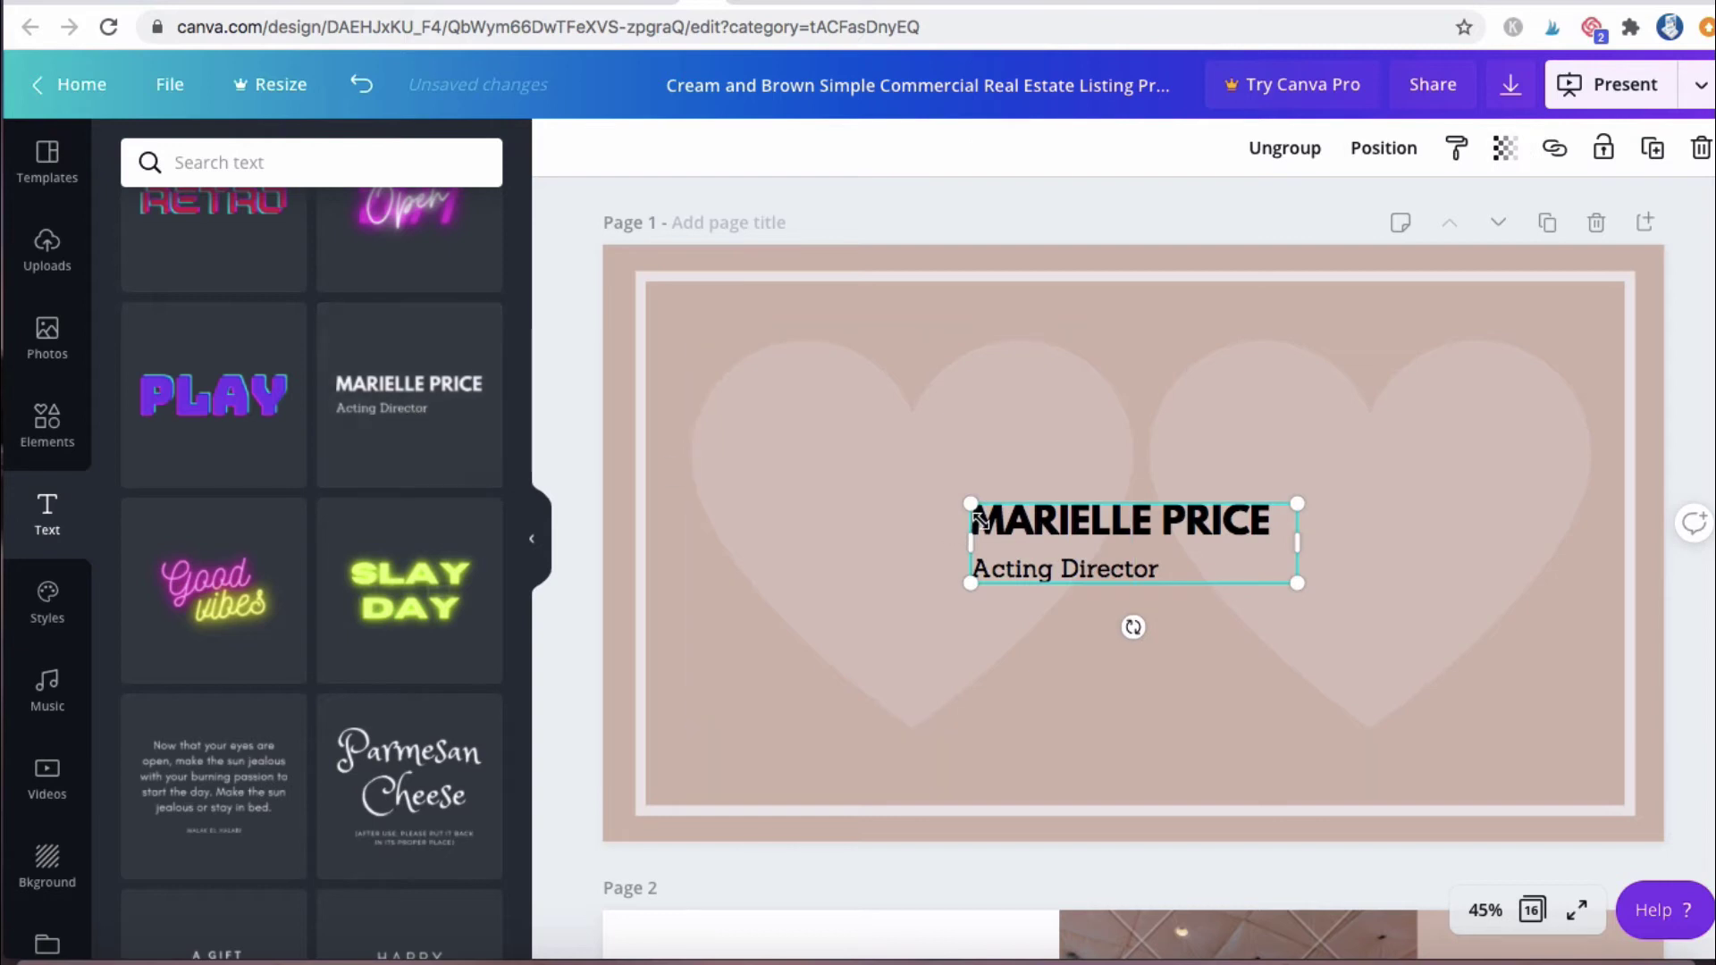
left_click_drag(971, 507, 706, 380)
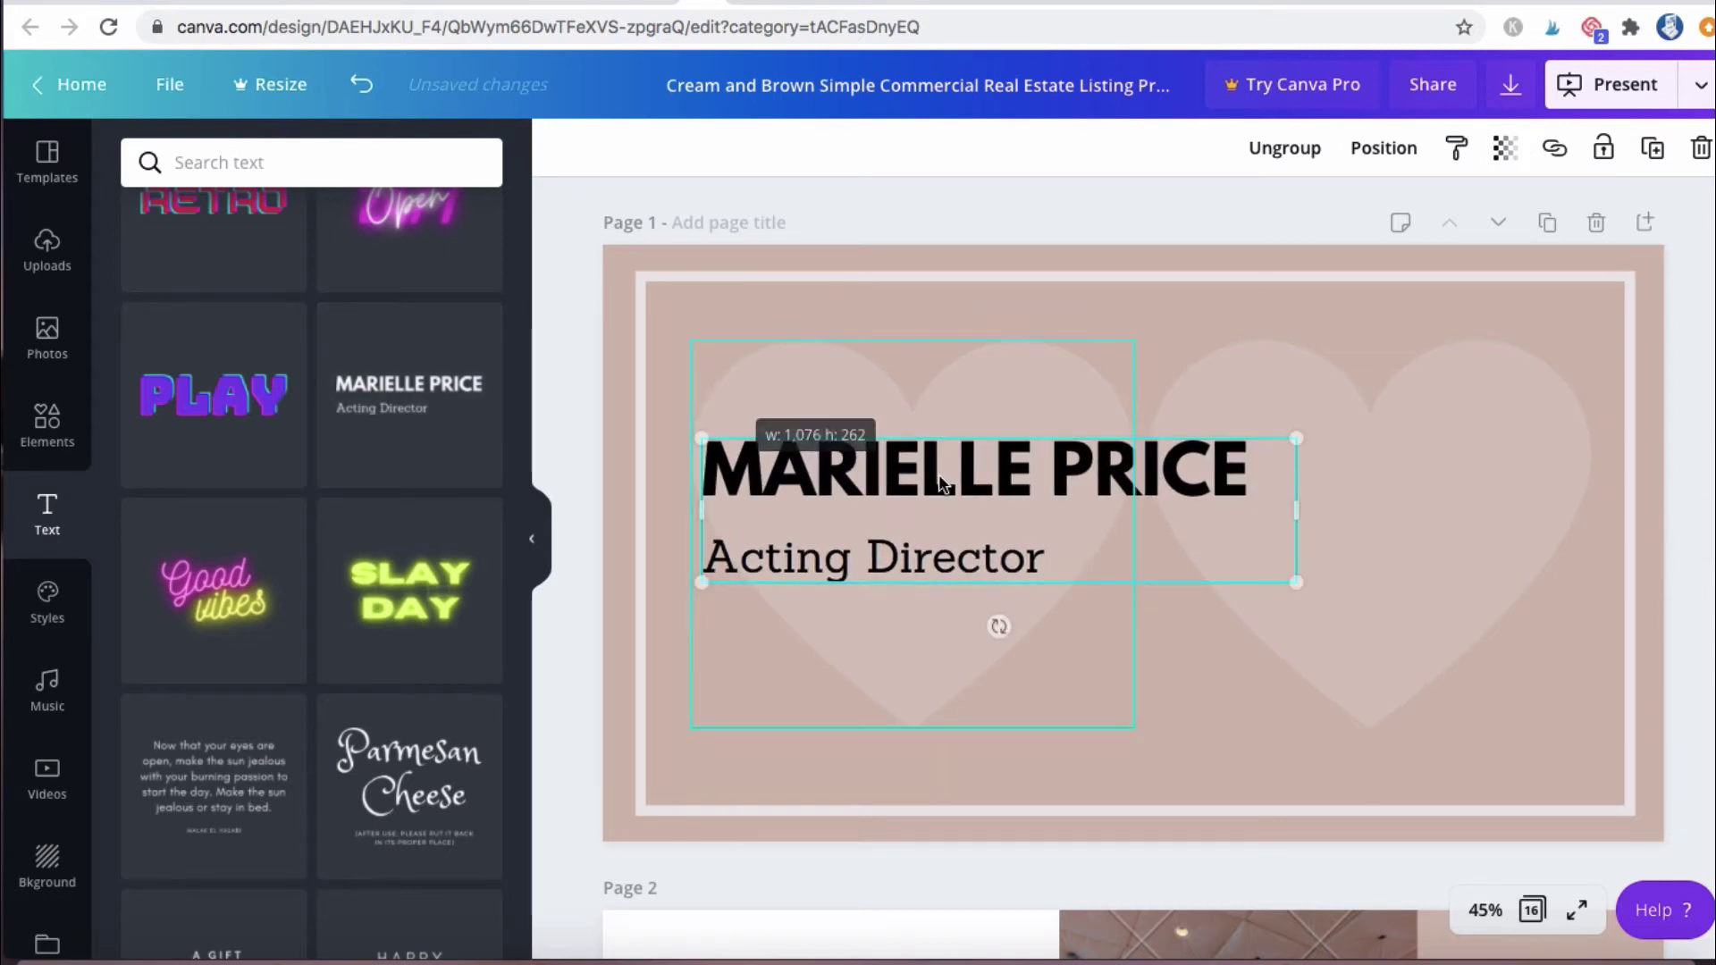
left_click_drag(1395, 623, 1582, 707)
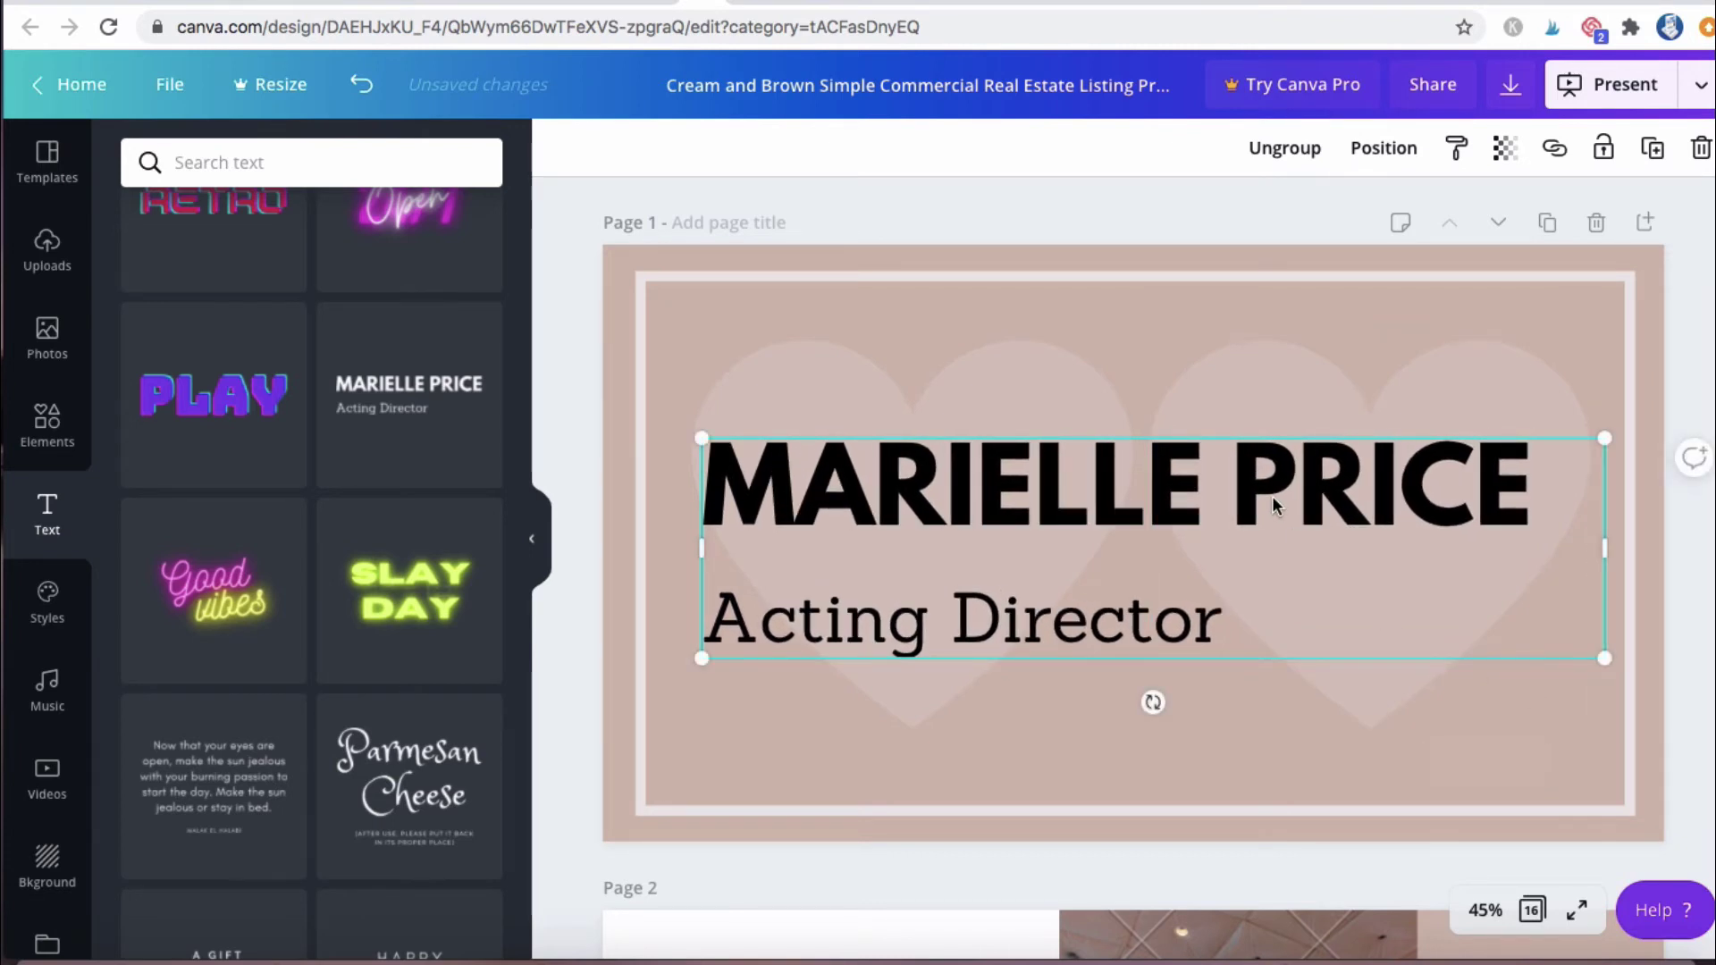
- Colour the name line and the title line dark grey from the document colours
double_click(1273, 495)
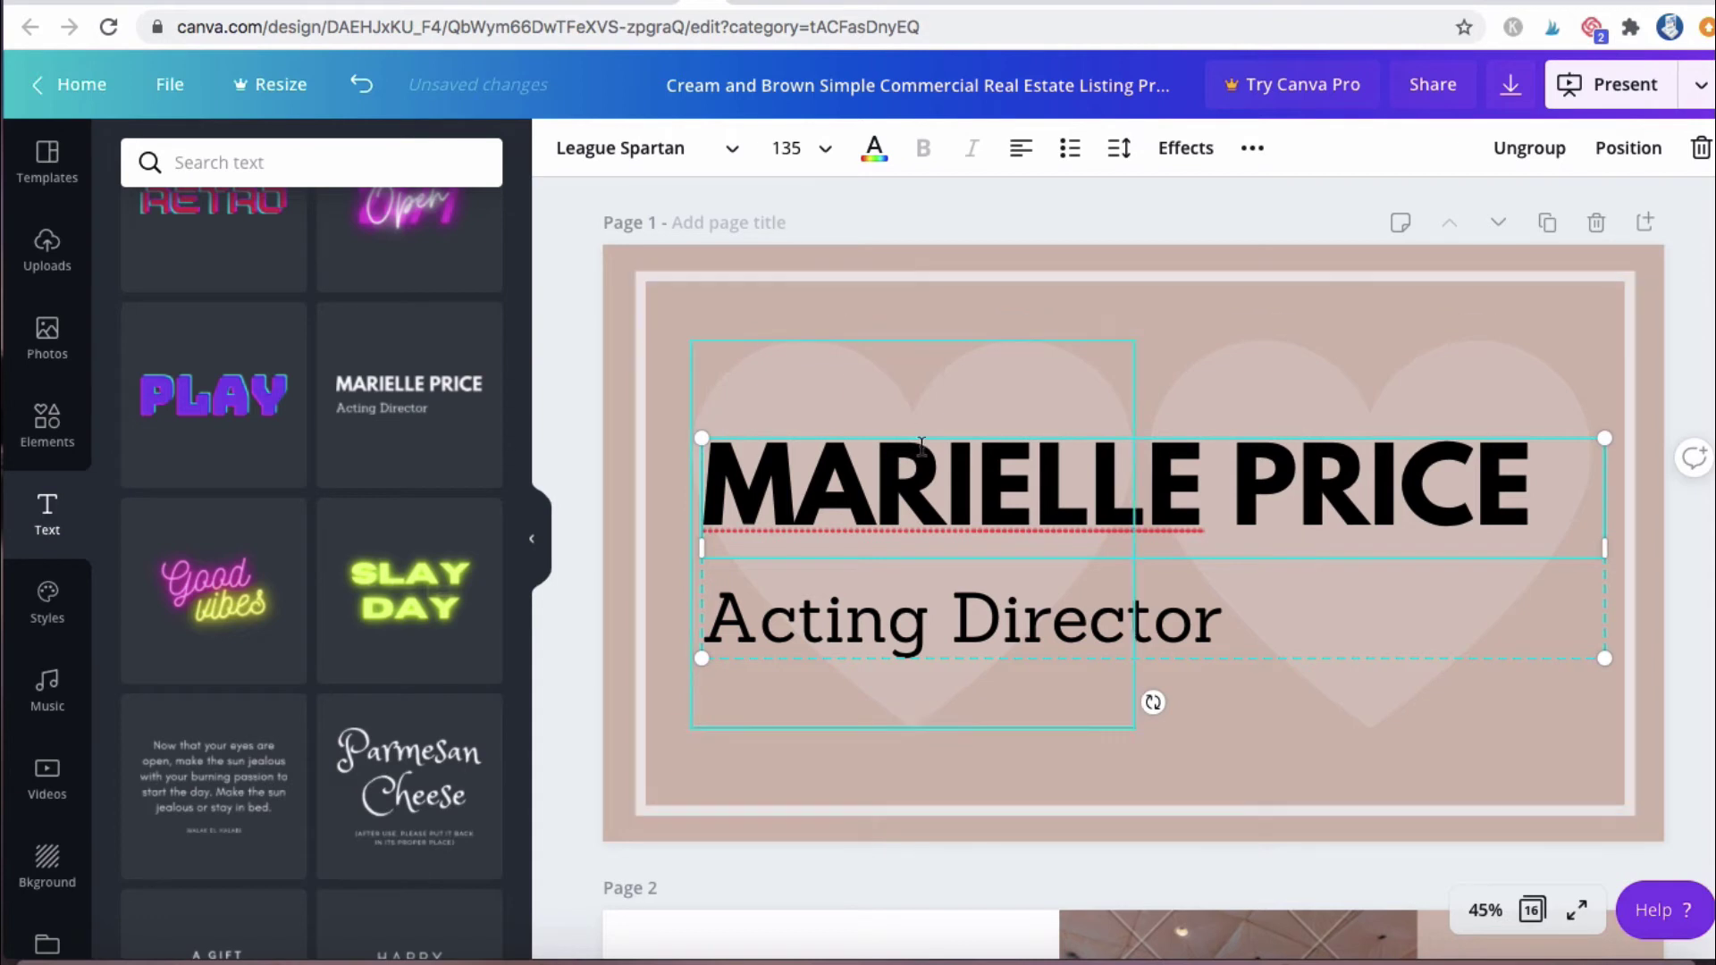
left_click(946, 487)
left_click(875, 161)
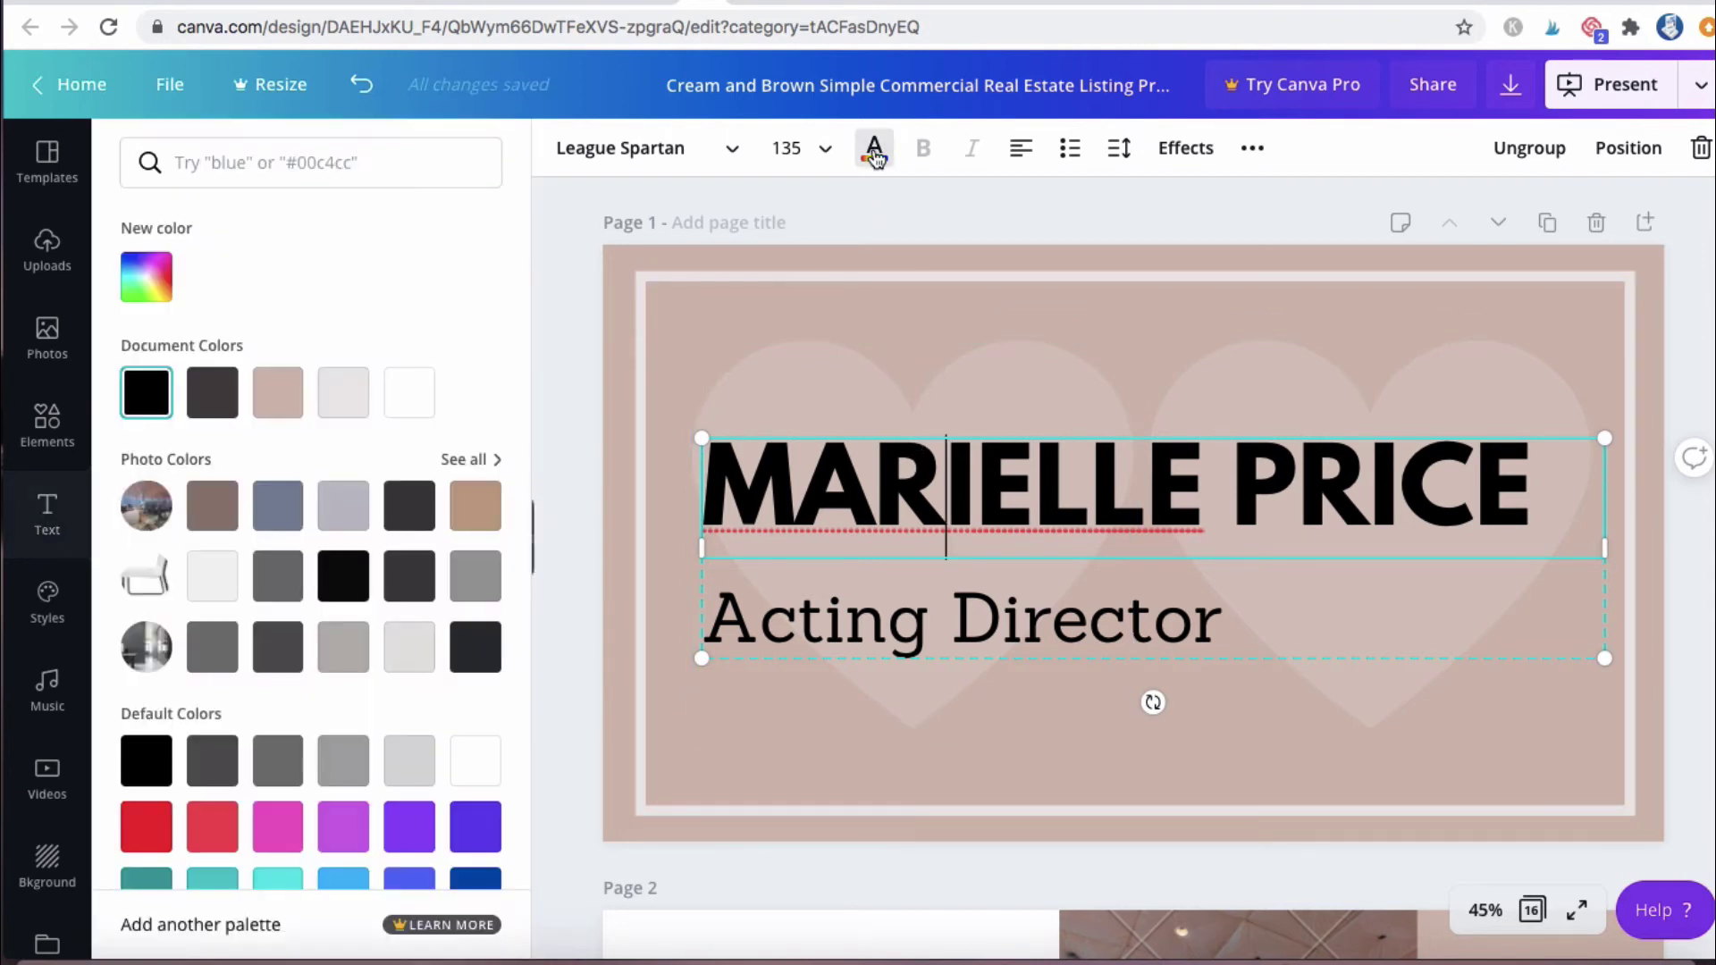
left_click(228, 402)
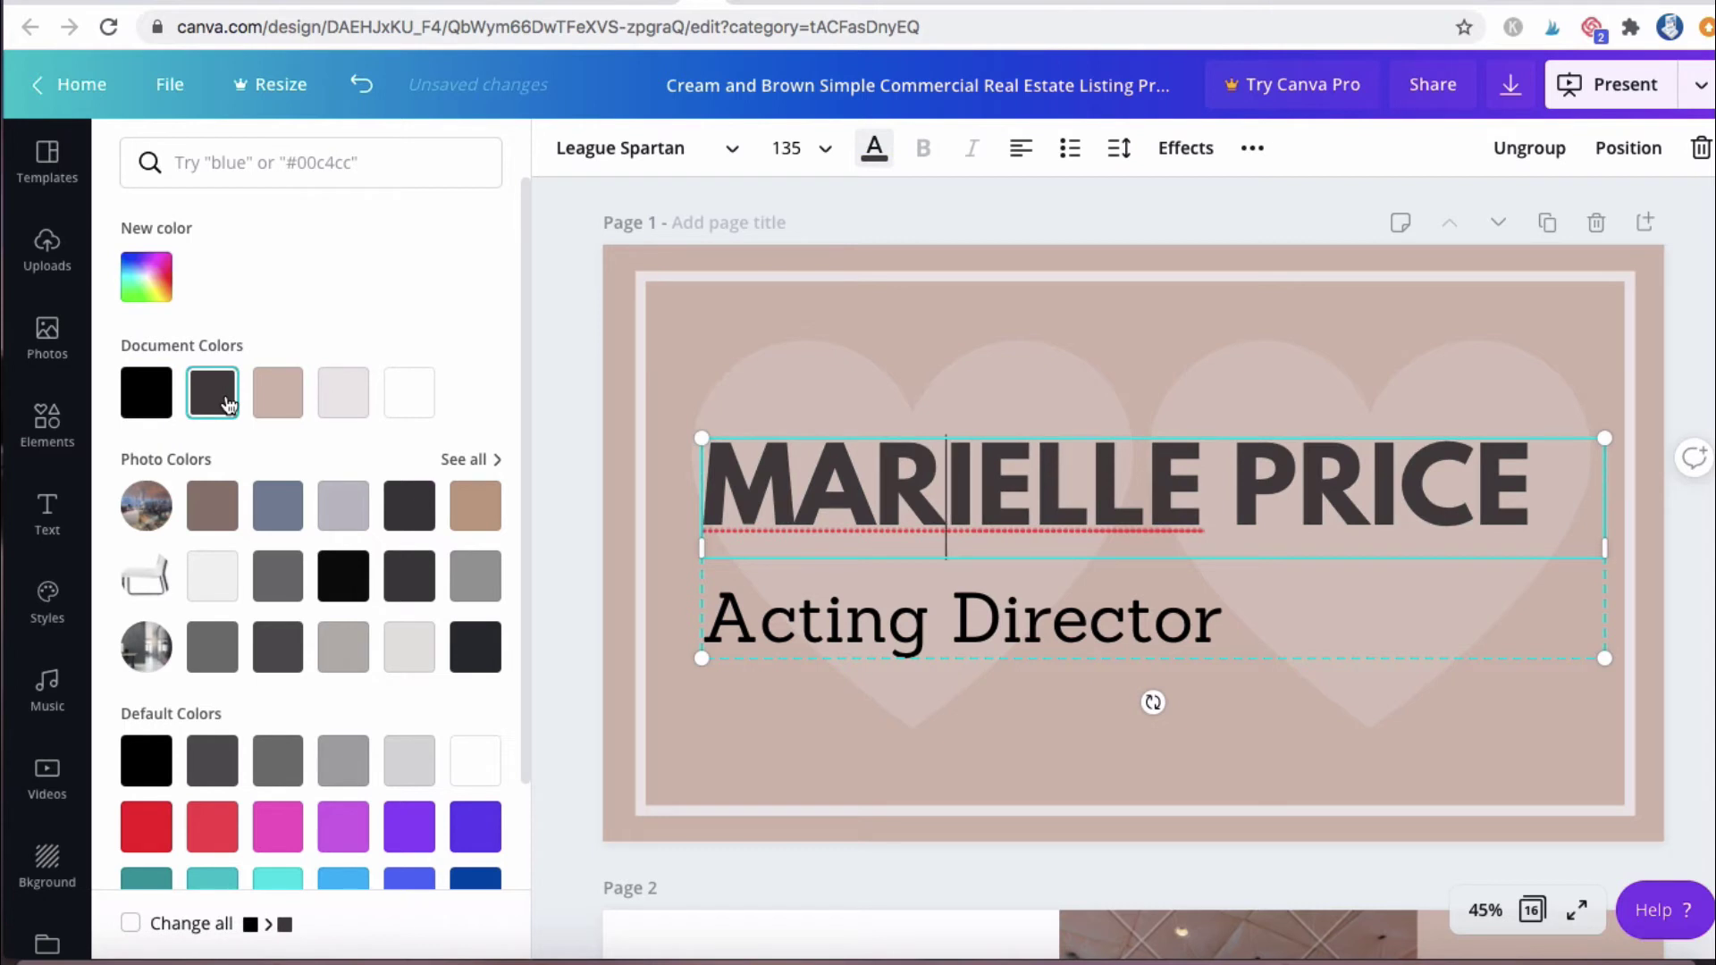
left_click(790, 616)
double_click(790, 617)
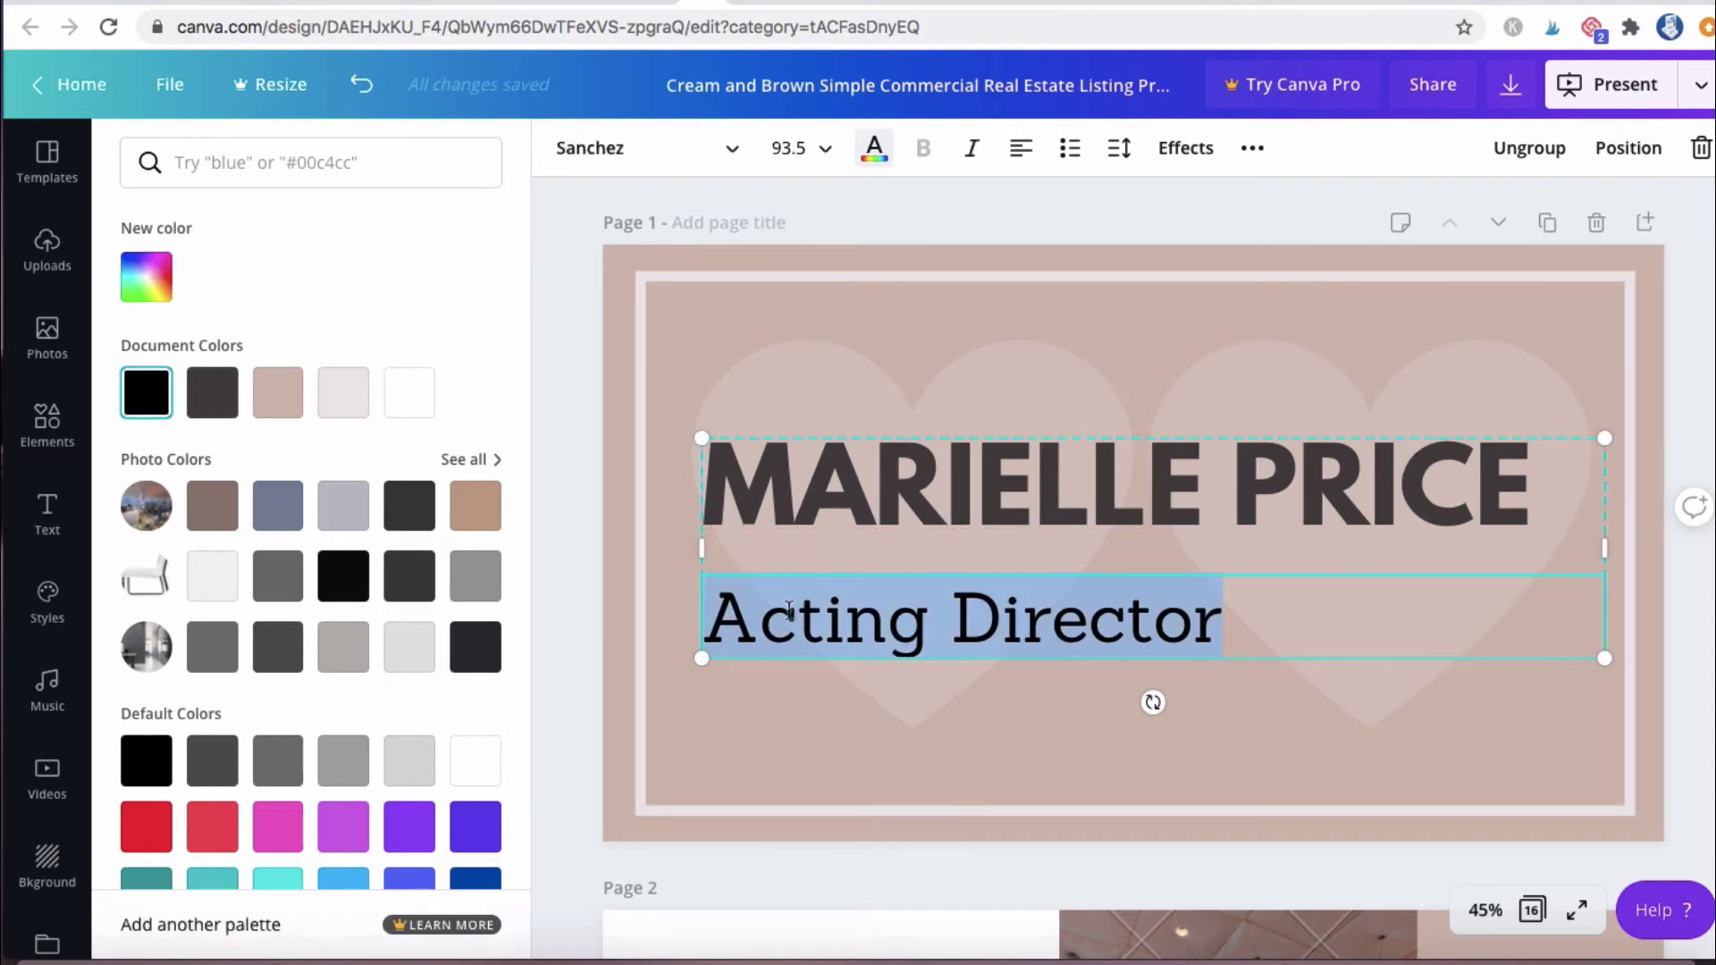
left_click(228, 403)
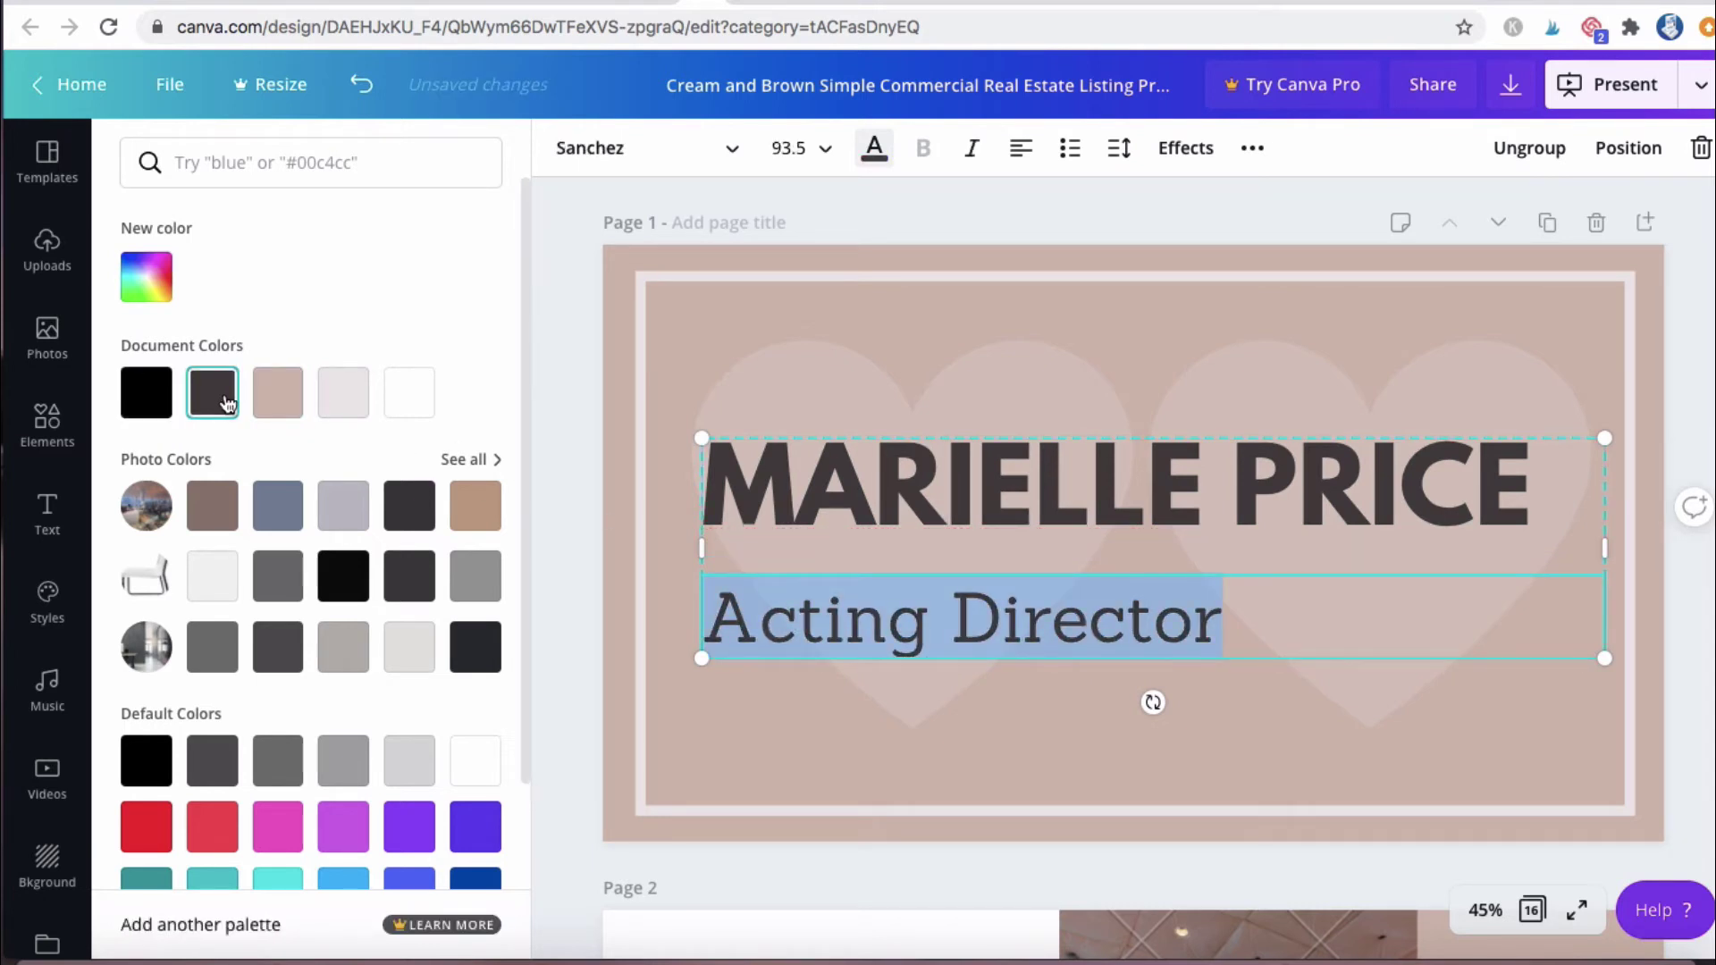
left_click(1033, 554)
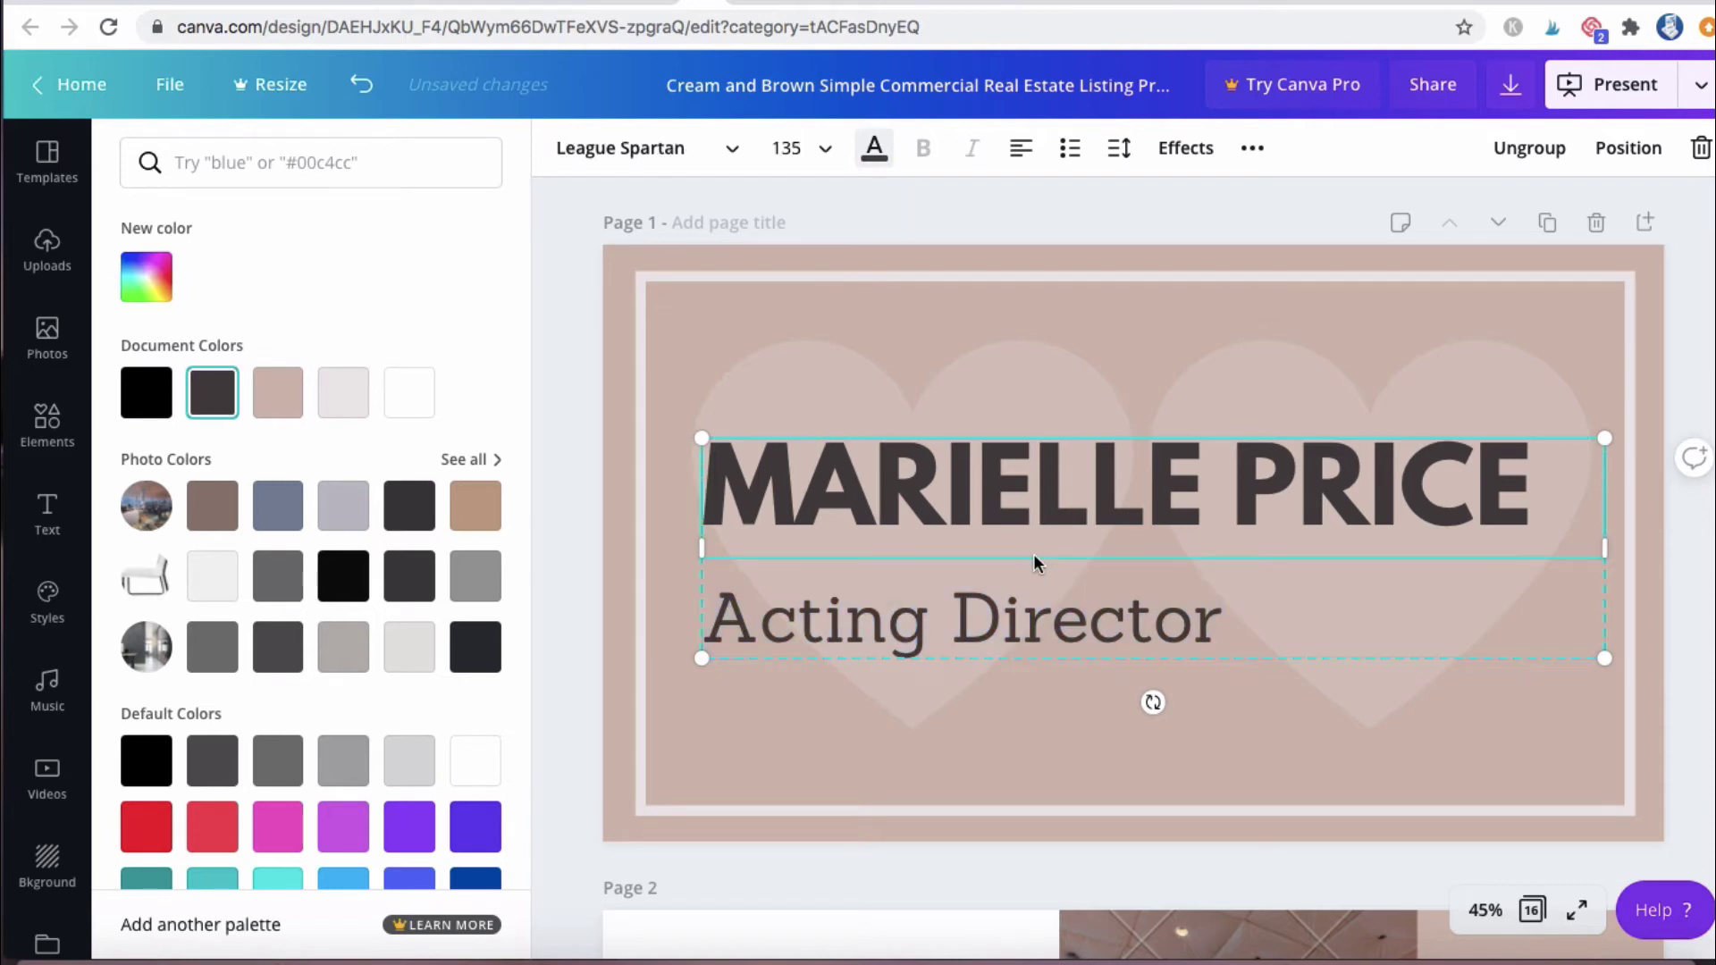
- Replace the heading with 'LOVE COACH' and the subtitle with the coach's name
triple_click(1255, 490)
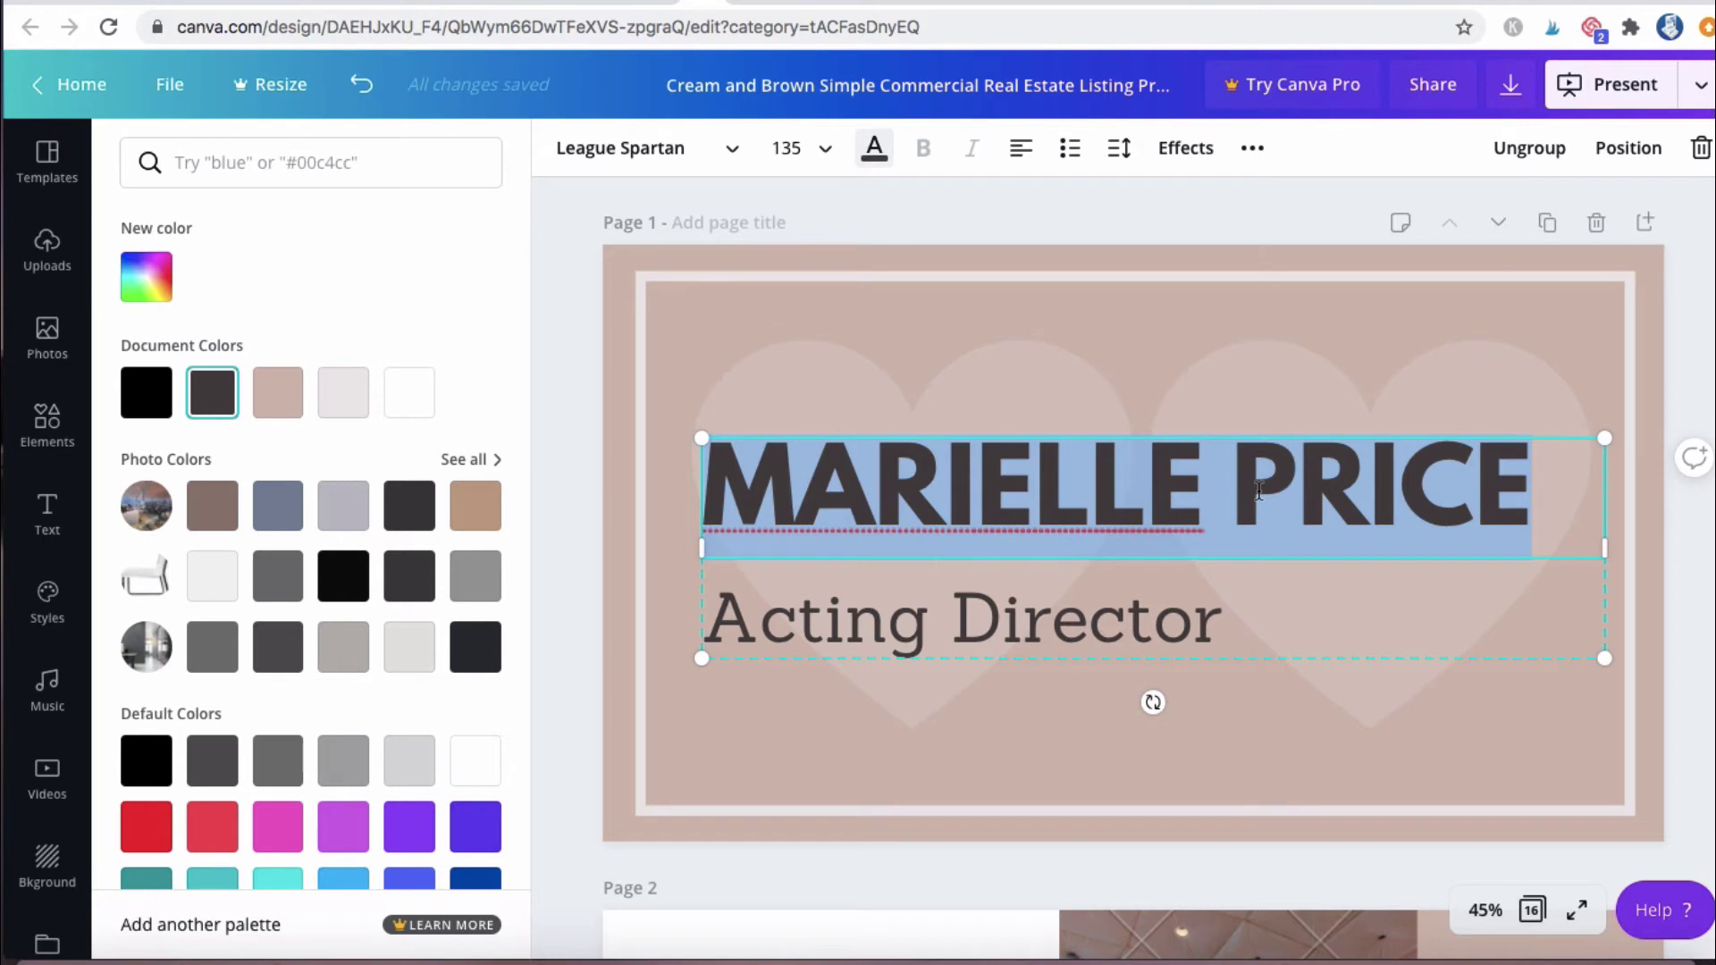
type("LOV")
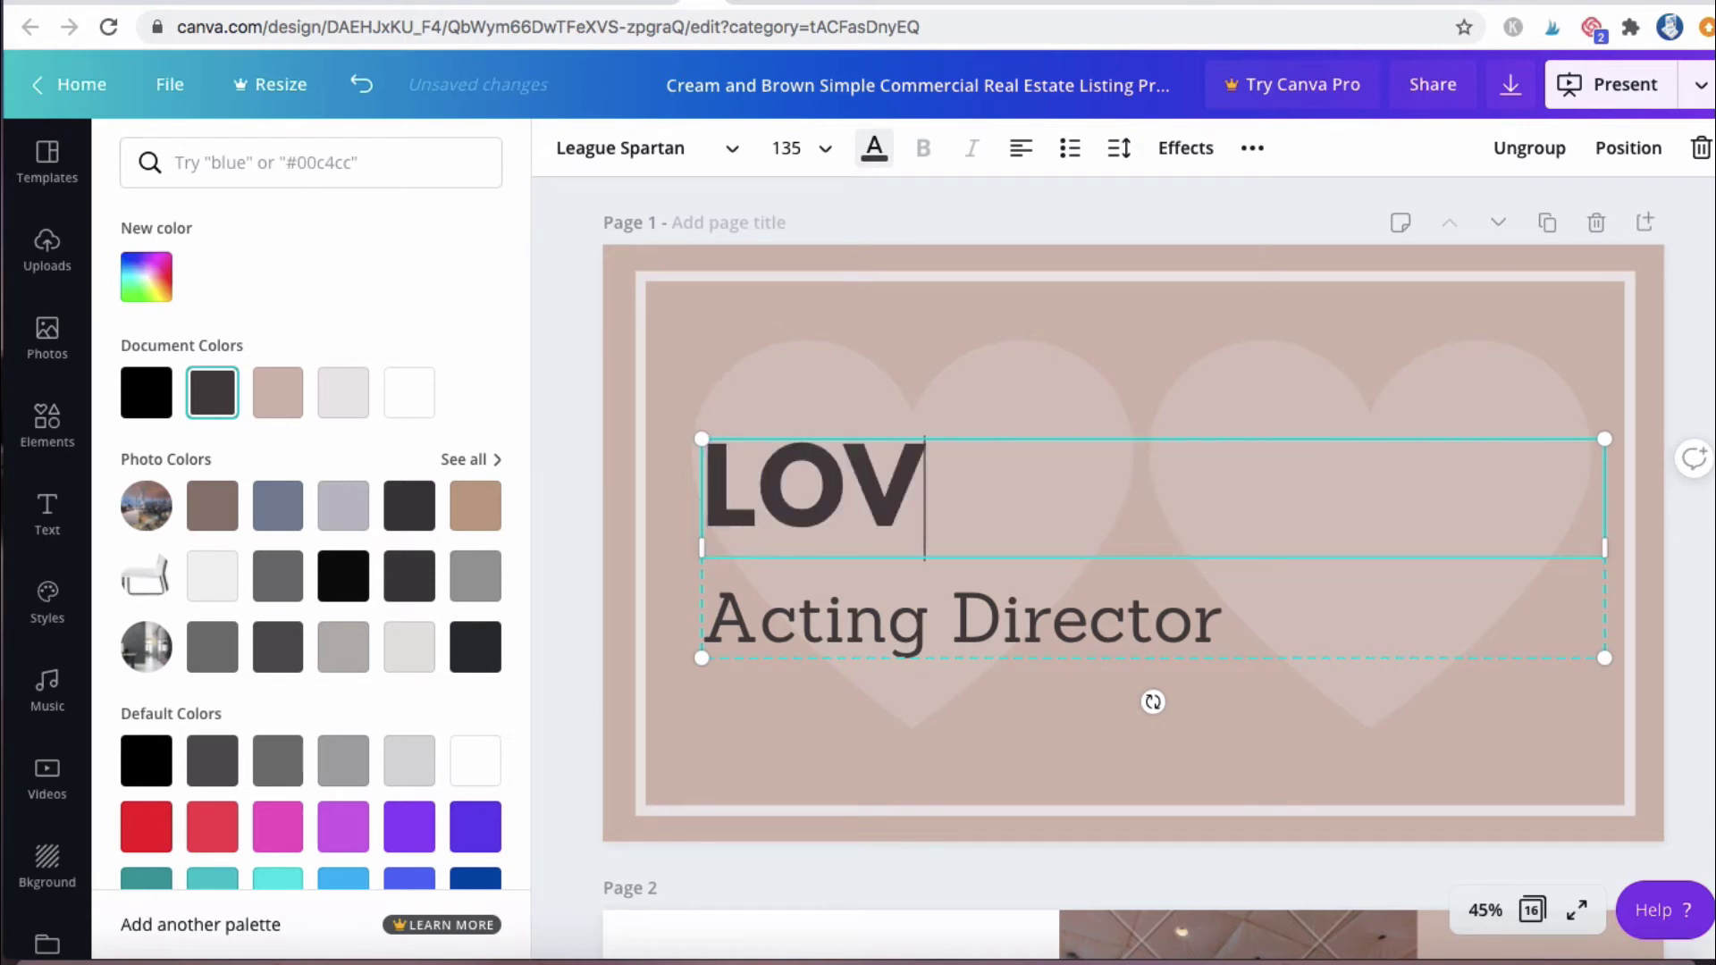
type("E COACH")
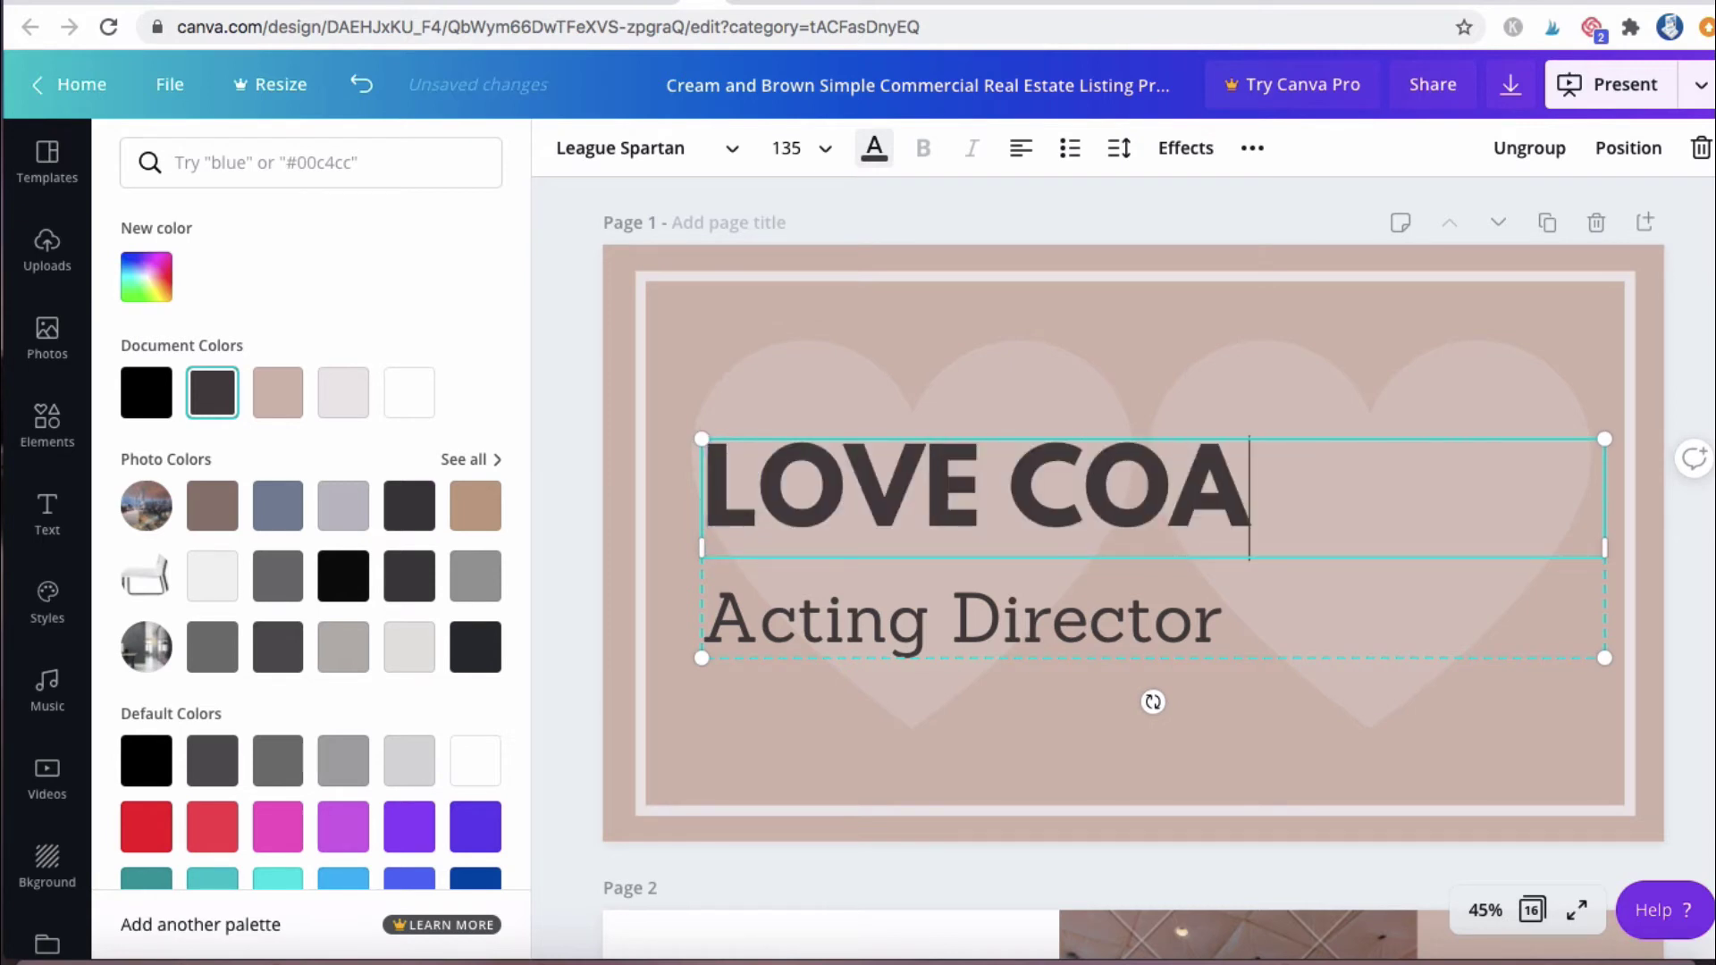
triple_click(1134, 601)
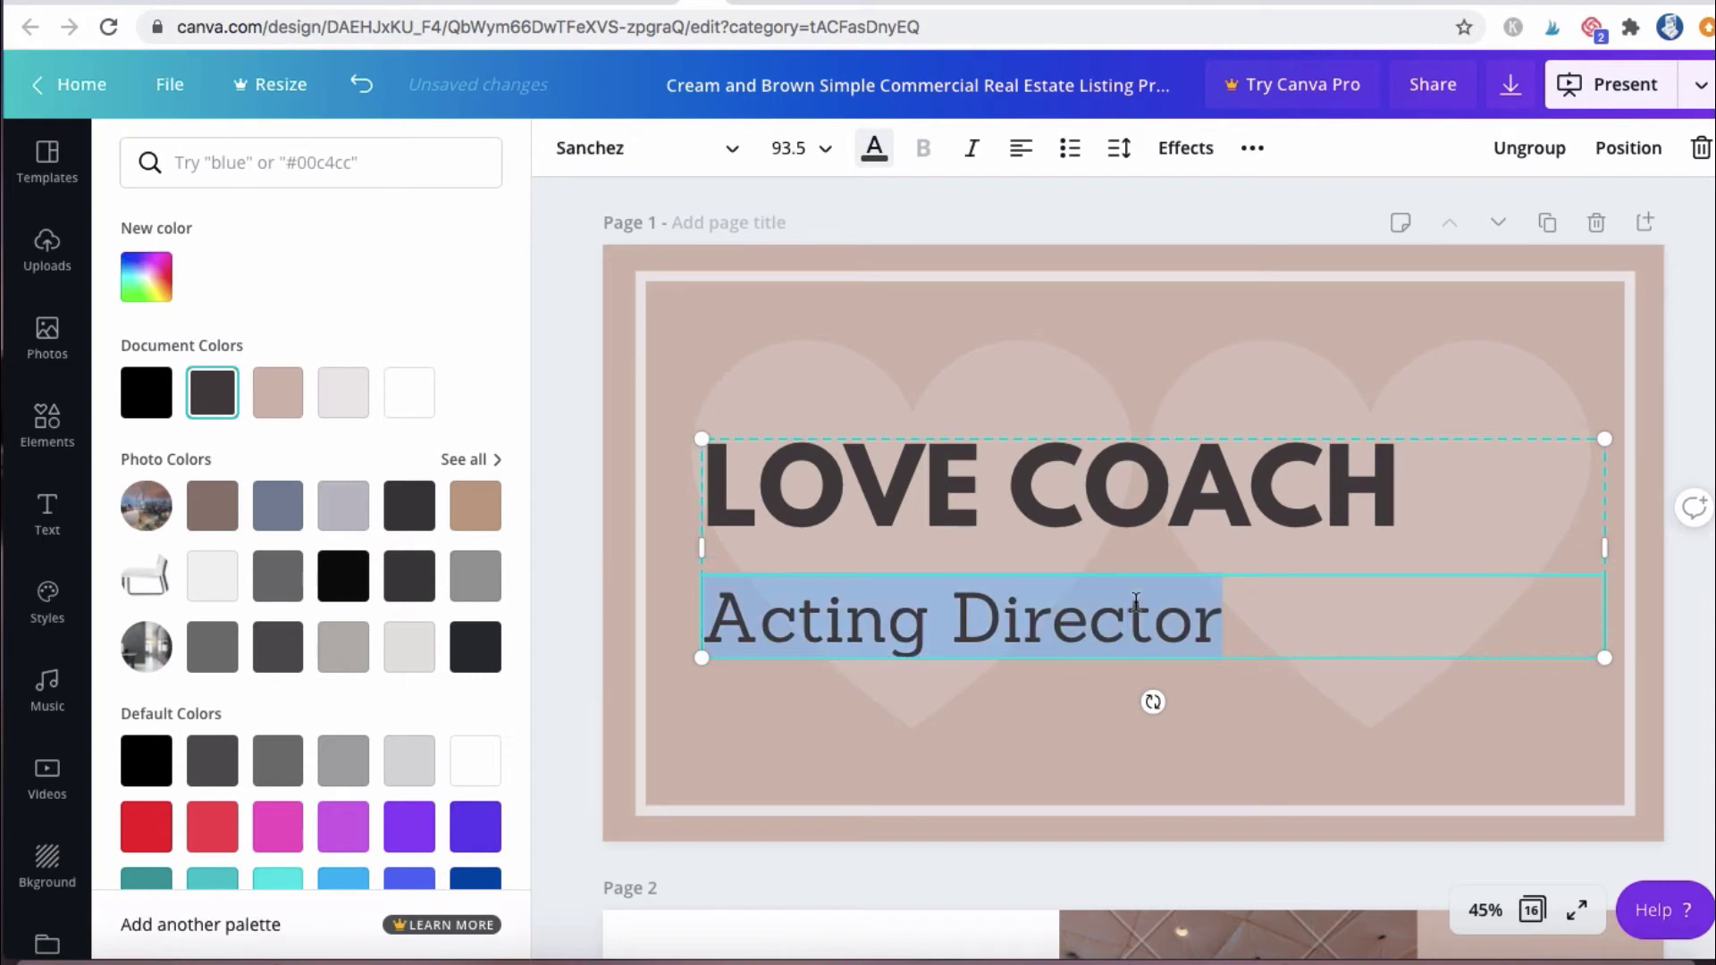
type("Lisa ")
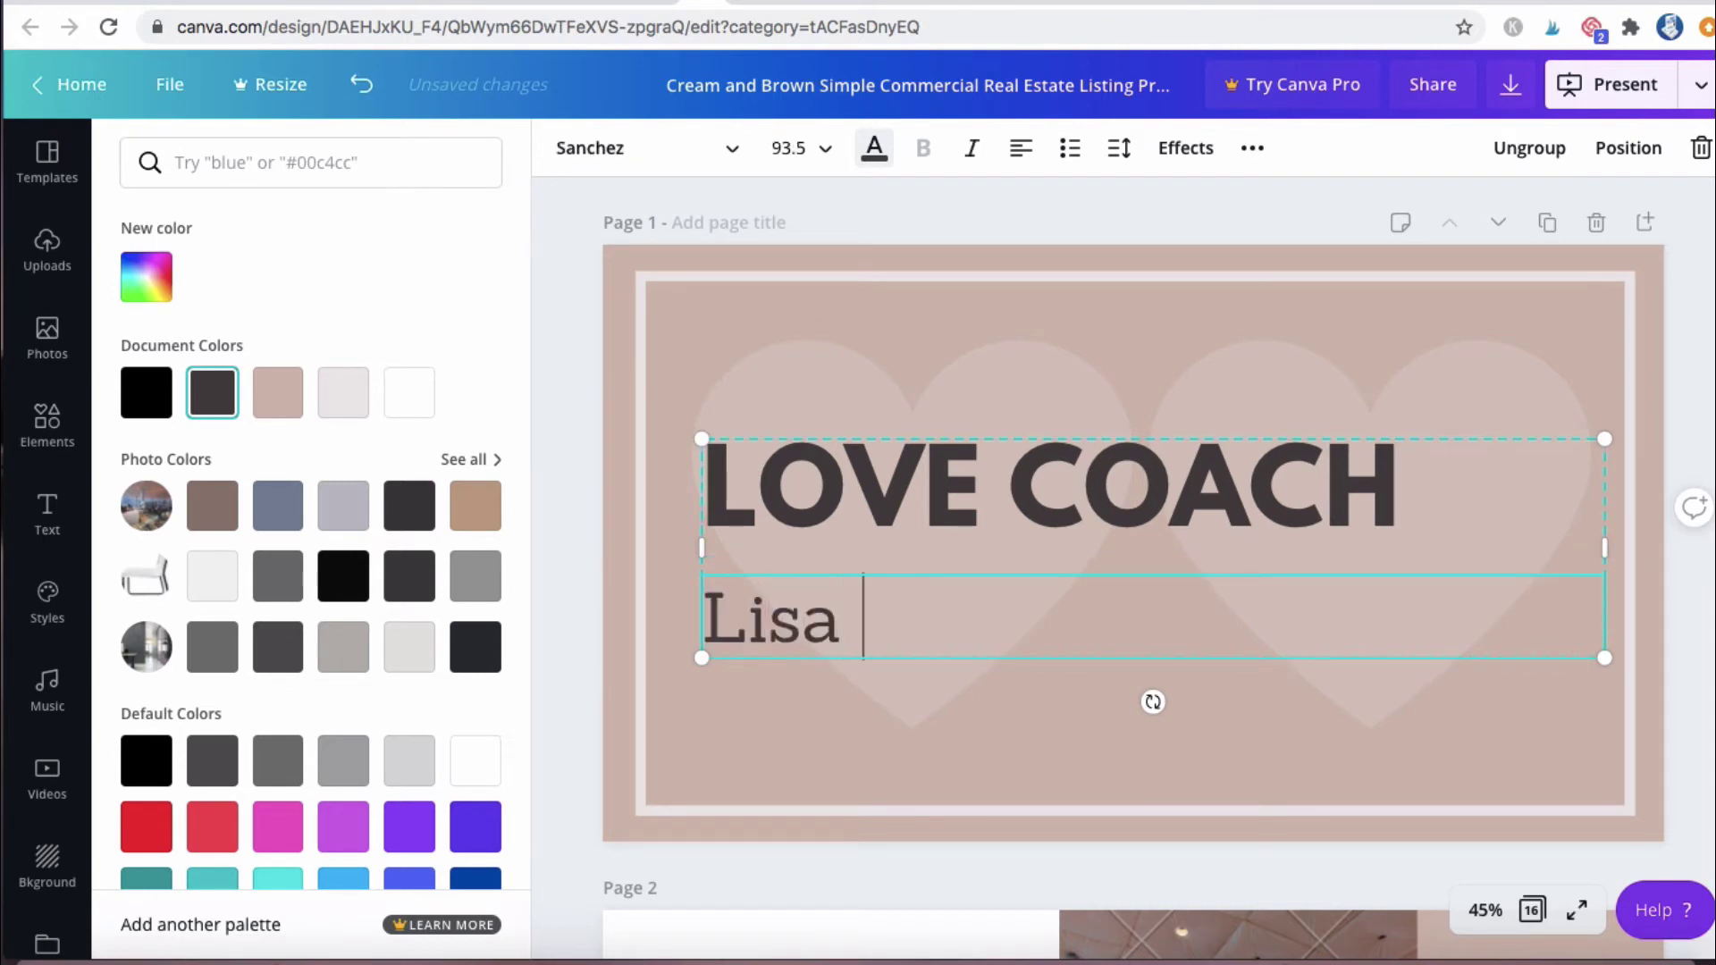
type("Love")
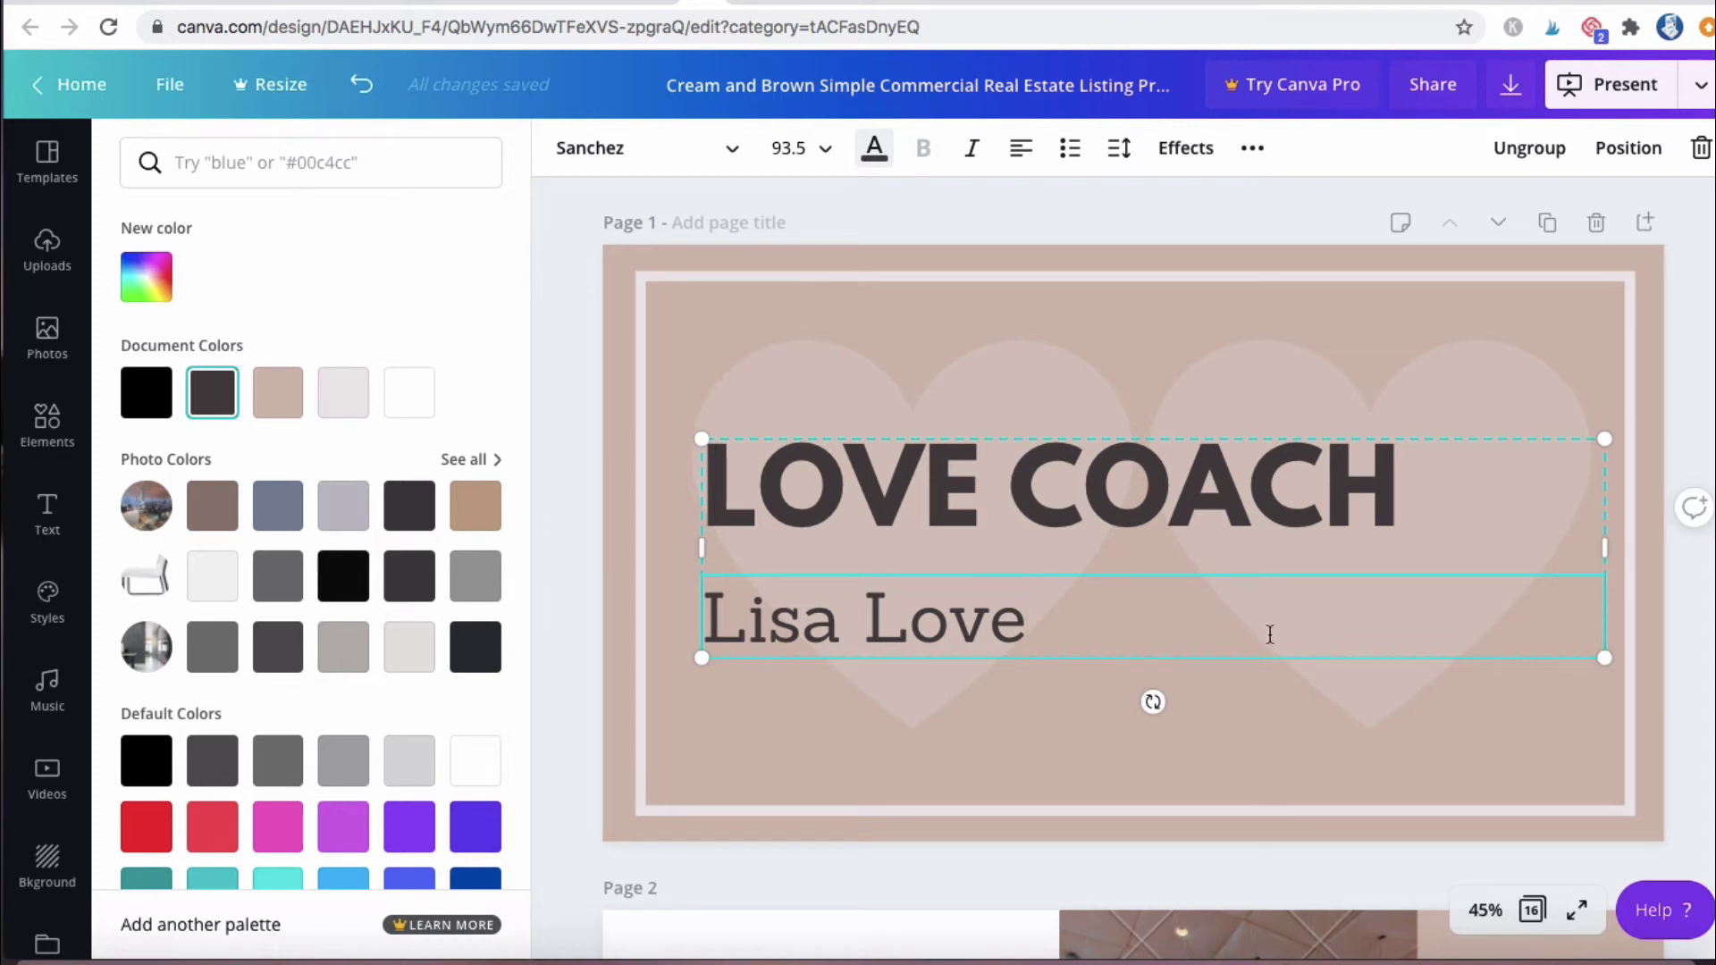
left_click(1241, 693)
- Replace the page 2 title 'Real estate listing presentation' with 'How to find love'
left_click(1076, 295)
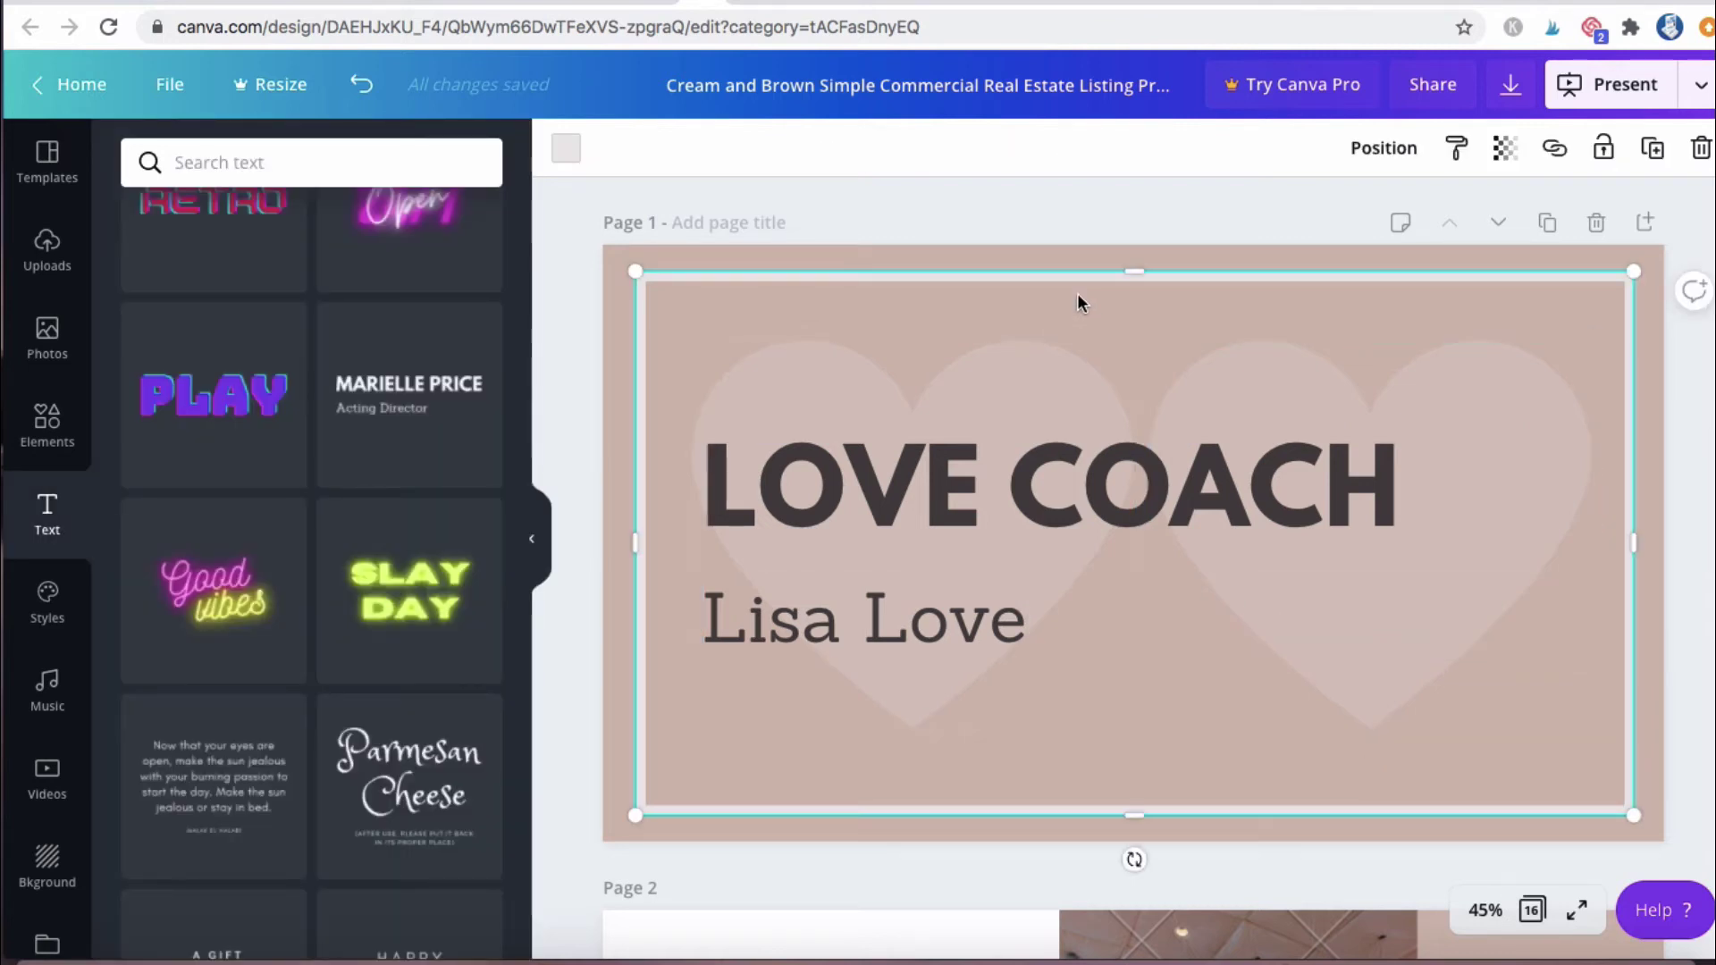
left_click(533, 543)
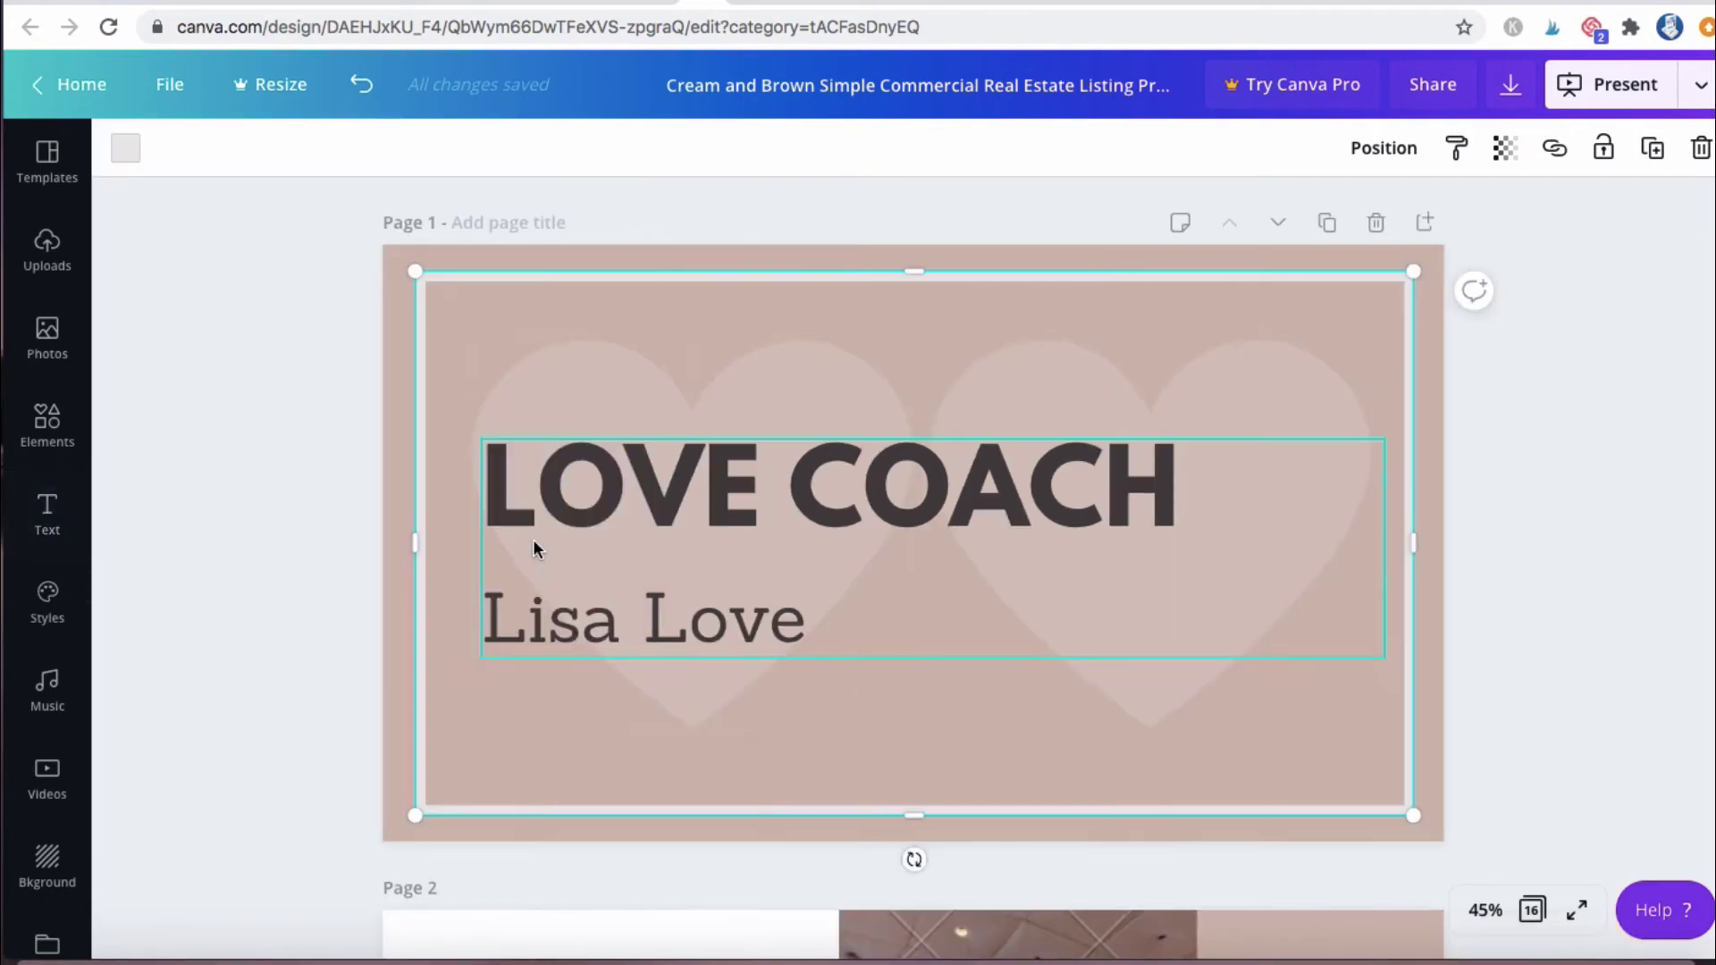
left_click(1545, 559)
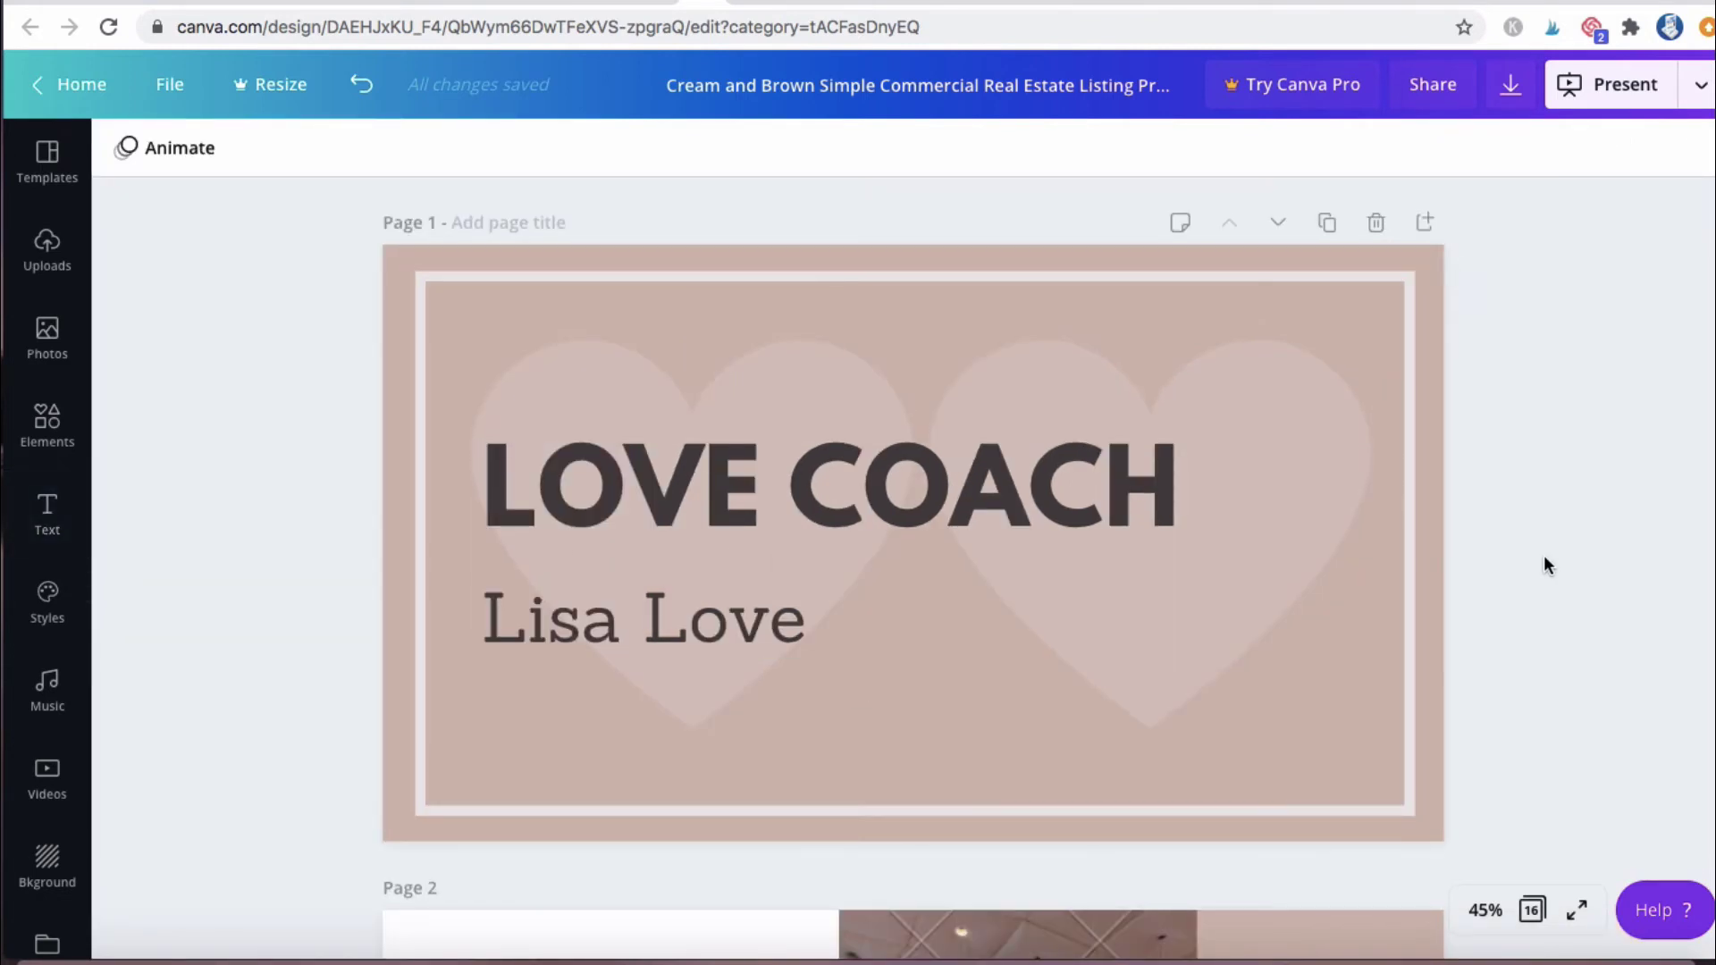
scroll(1548, 564, "down", 10)
scroll(1548, 565, "down", 1)
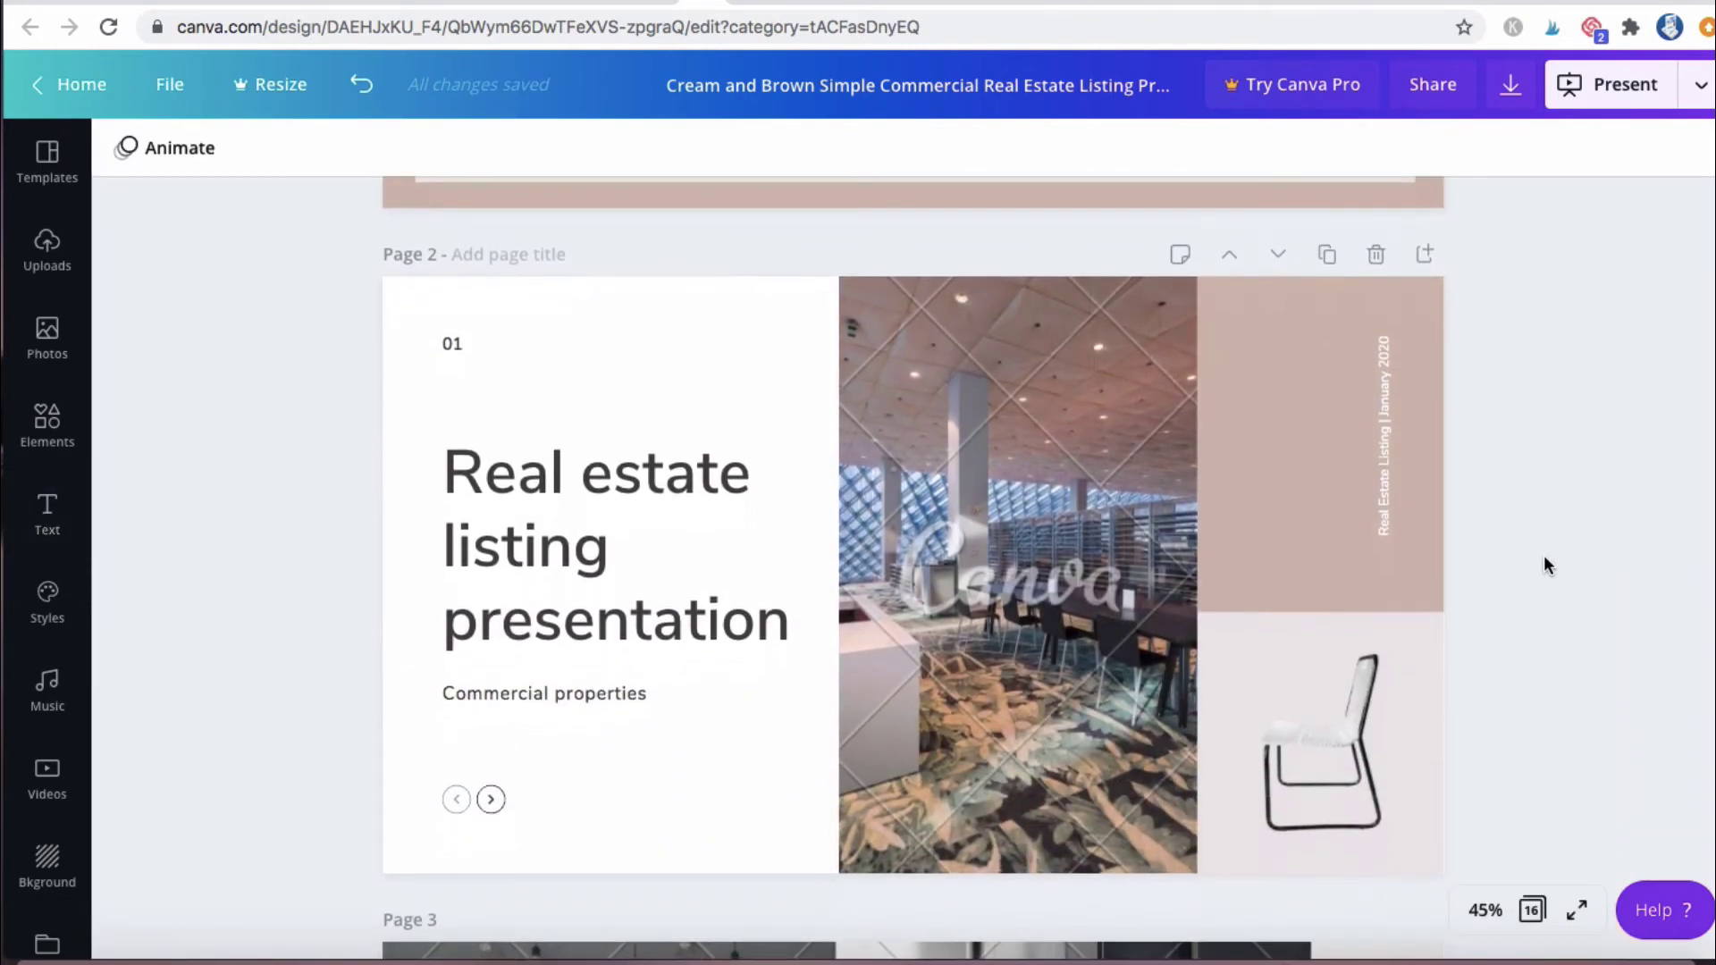
left_click(581, 483)
scroll(669, 490, "up", 1)
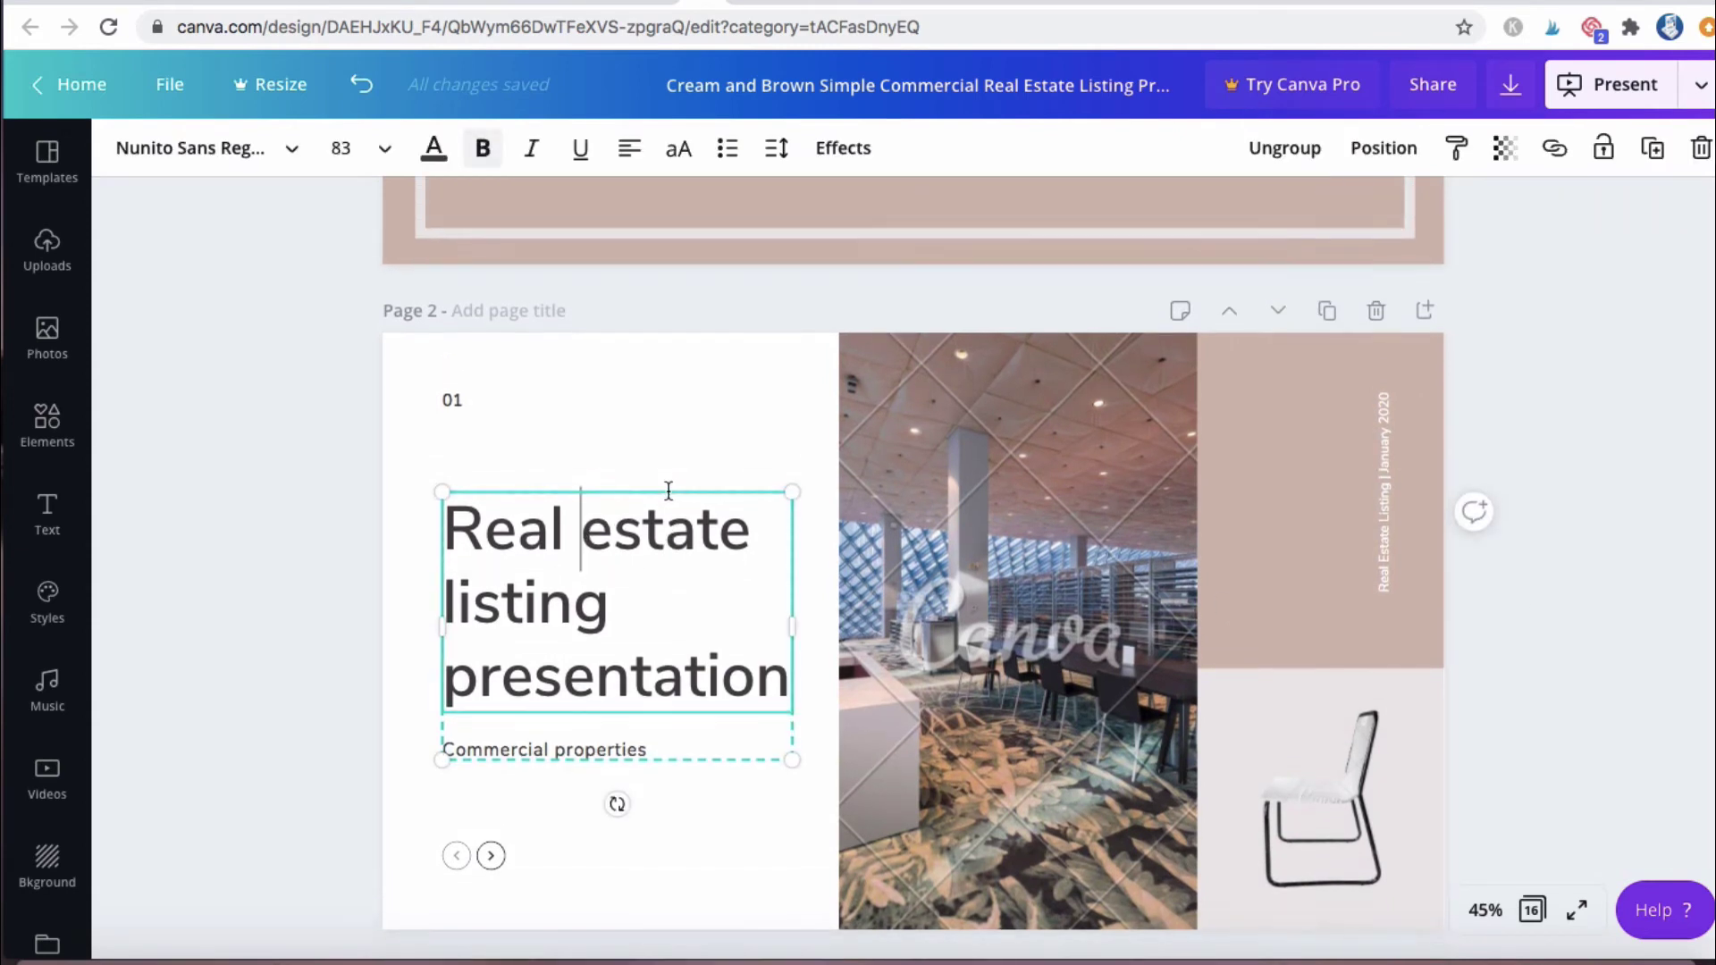
triple_click(619, 536)
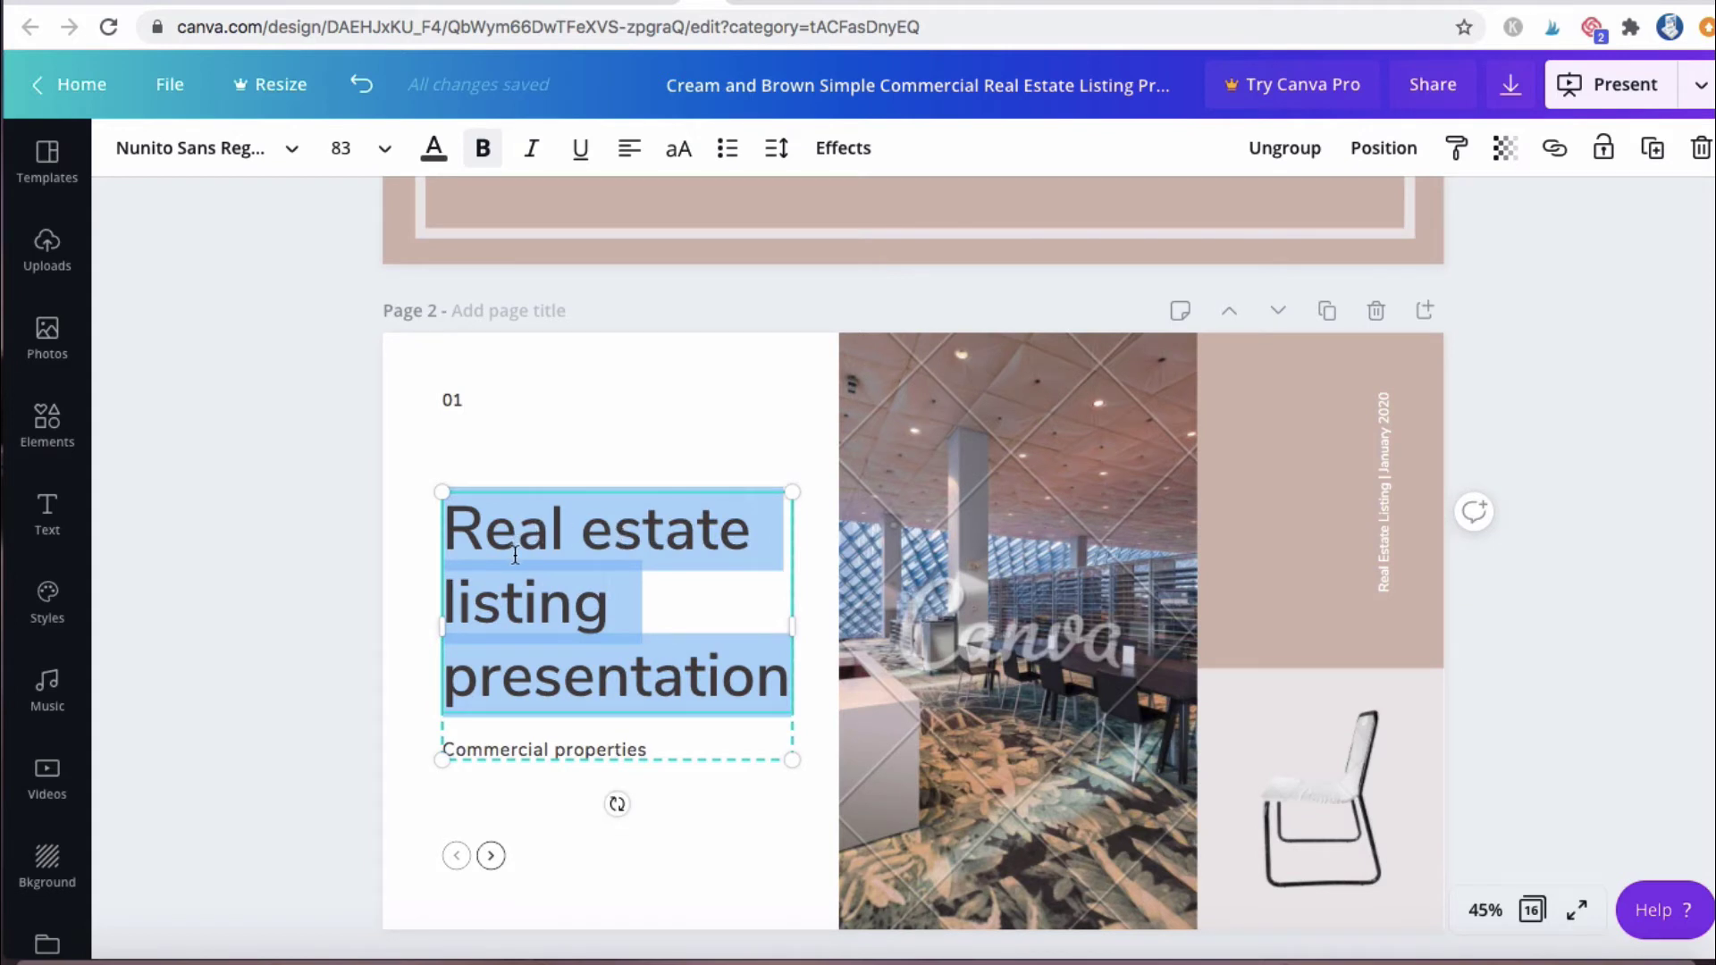
key("BackSpace")
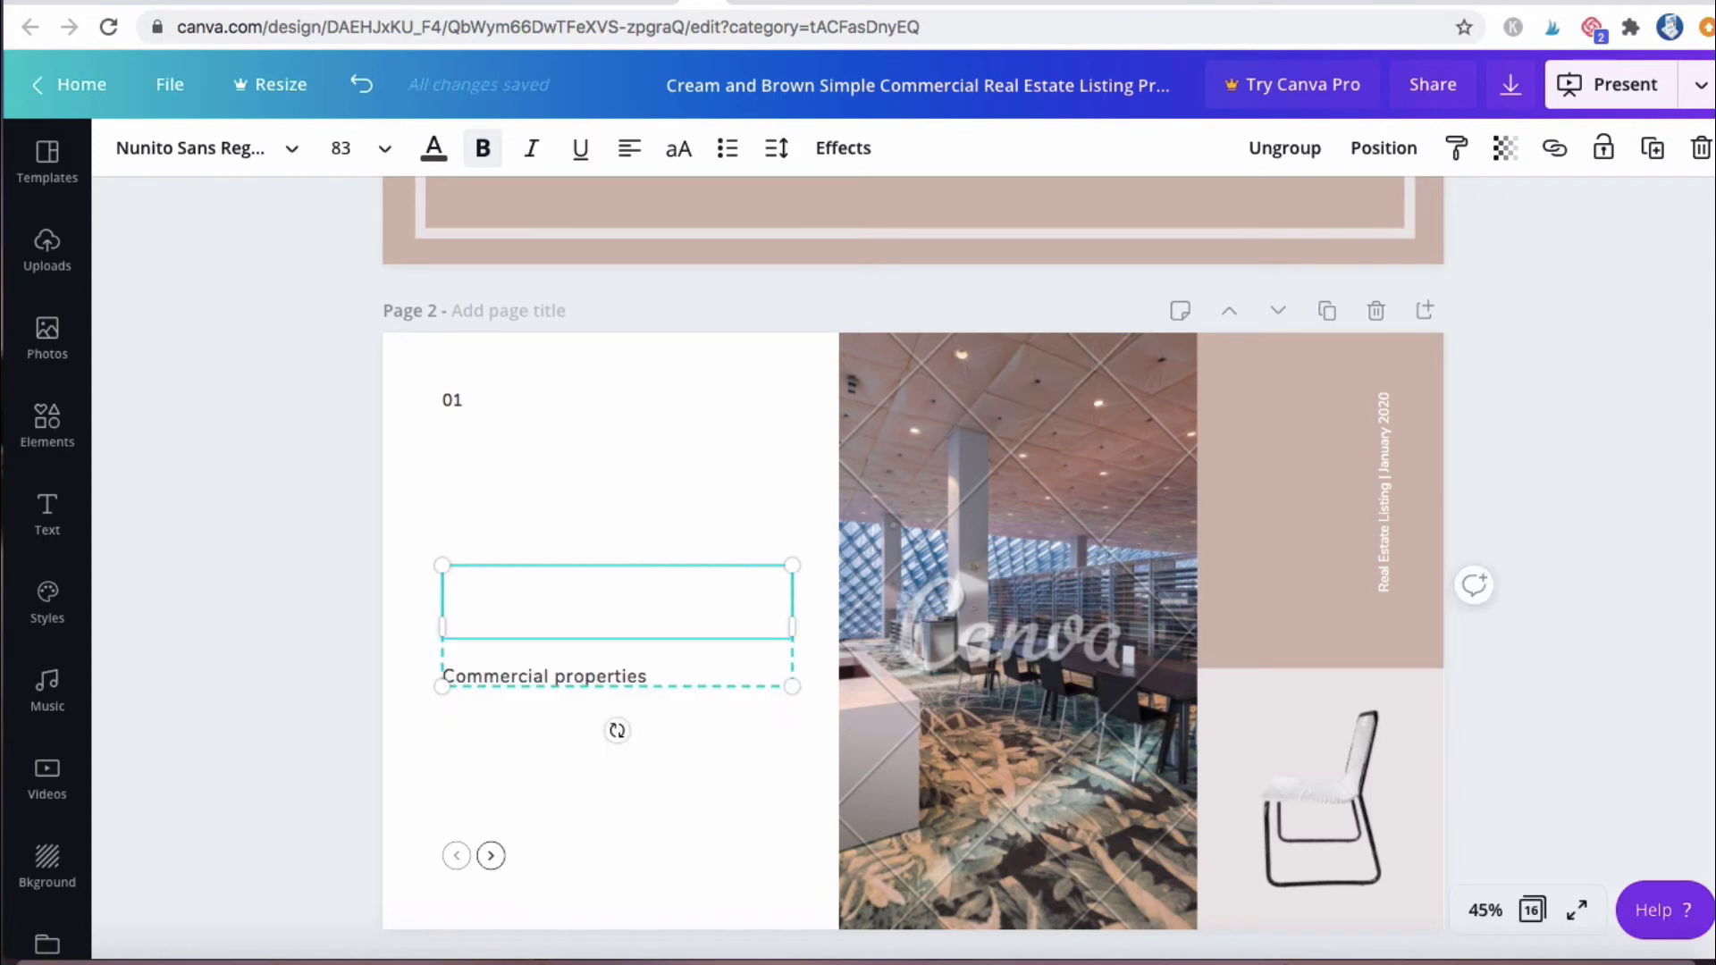
type("How ")
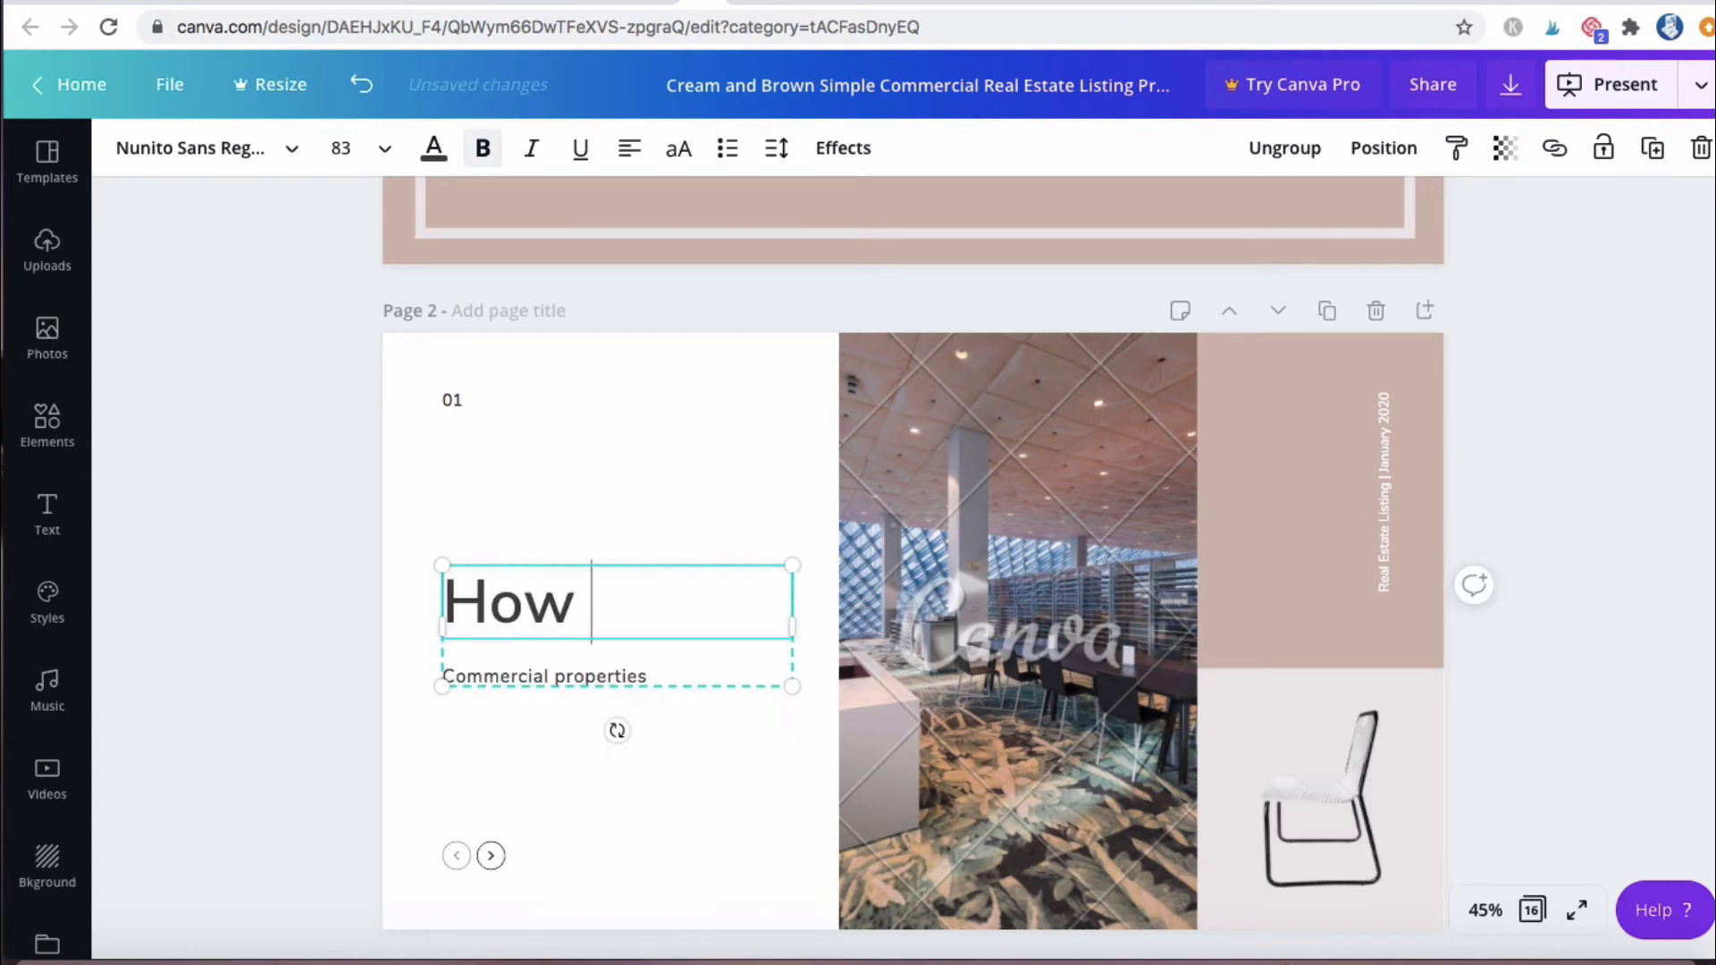
type("to fin")
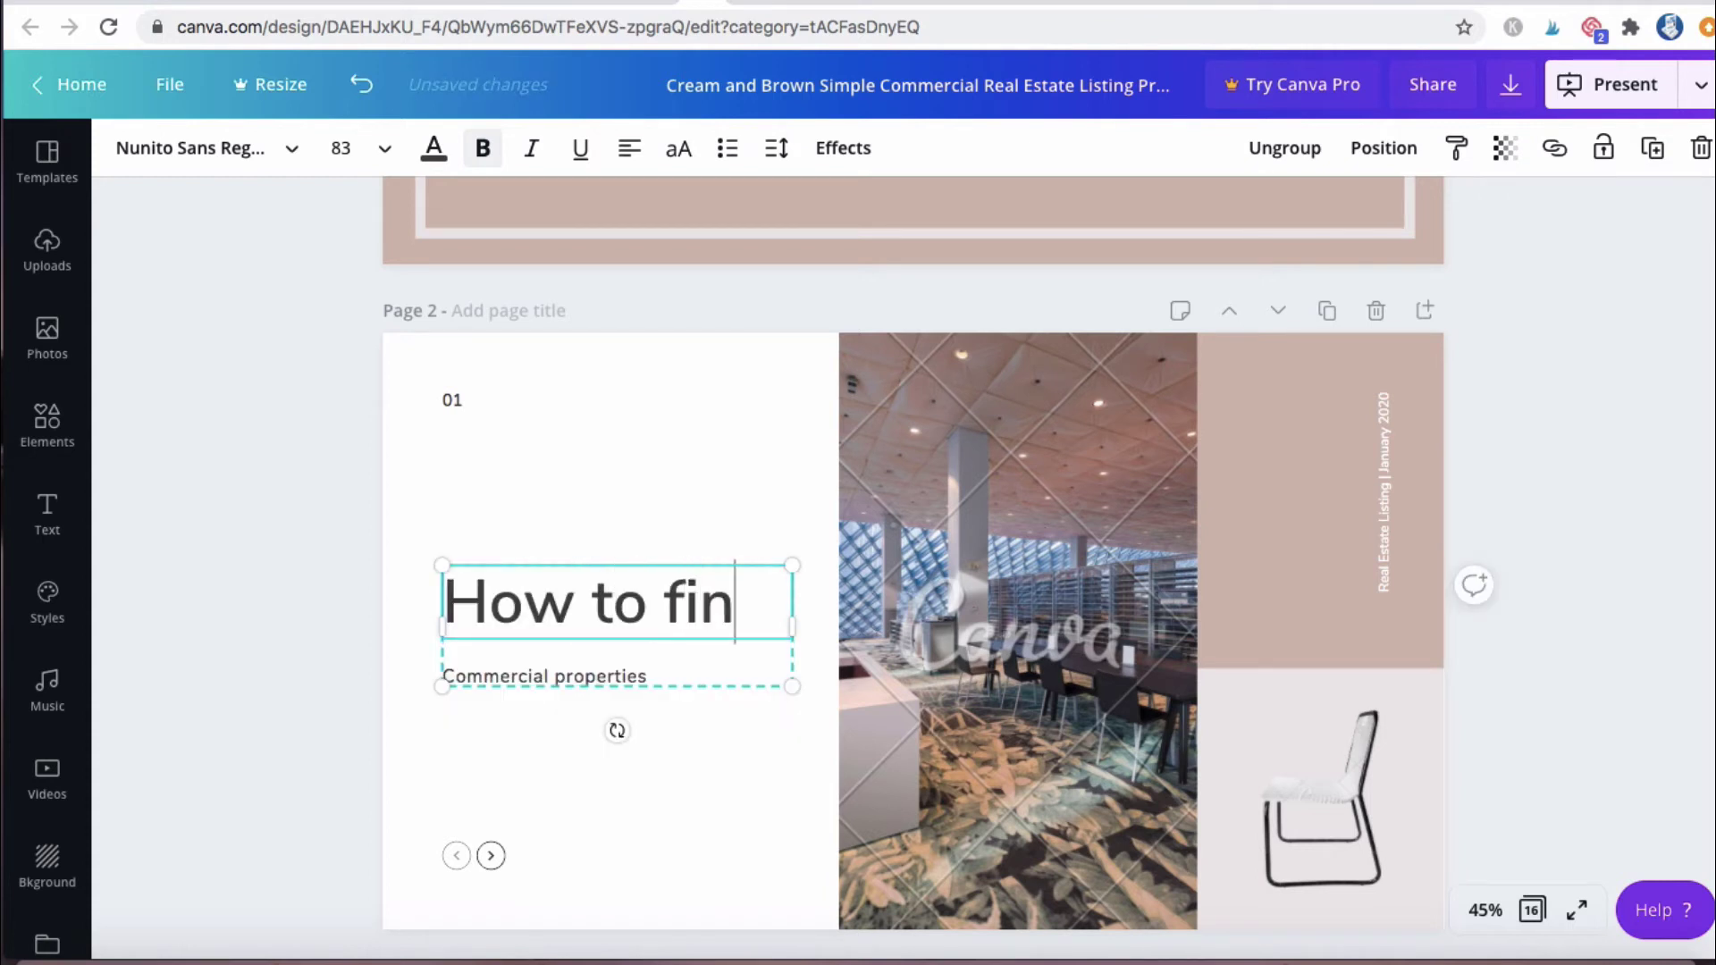
type("d love")
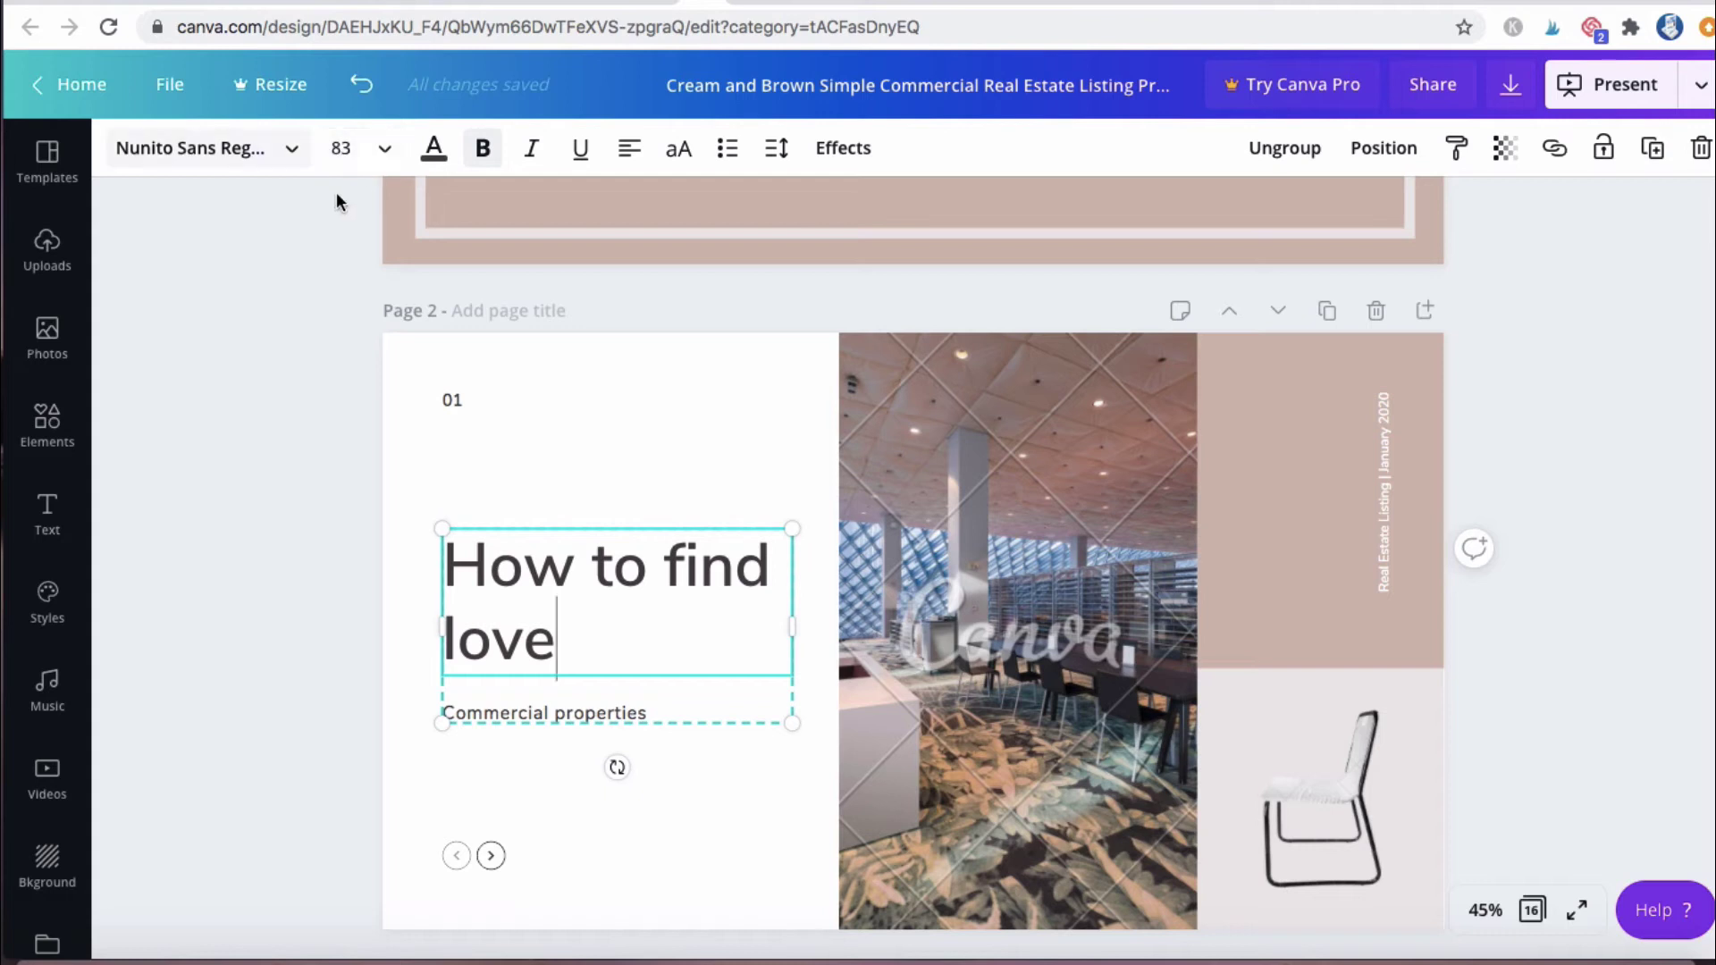
- Set the heading's font size to 36, after briefly trying 21
left_click(368, 151)
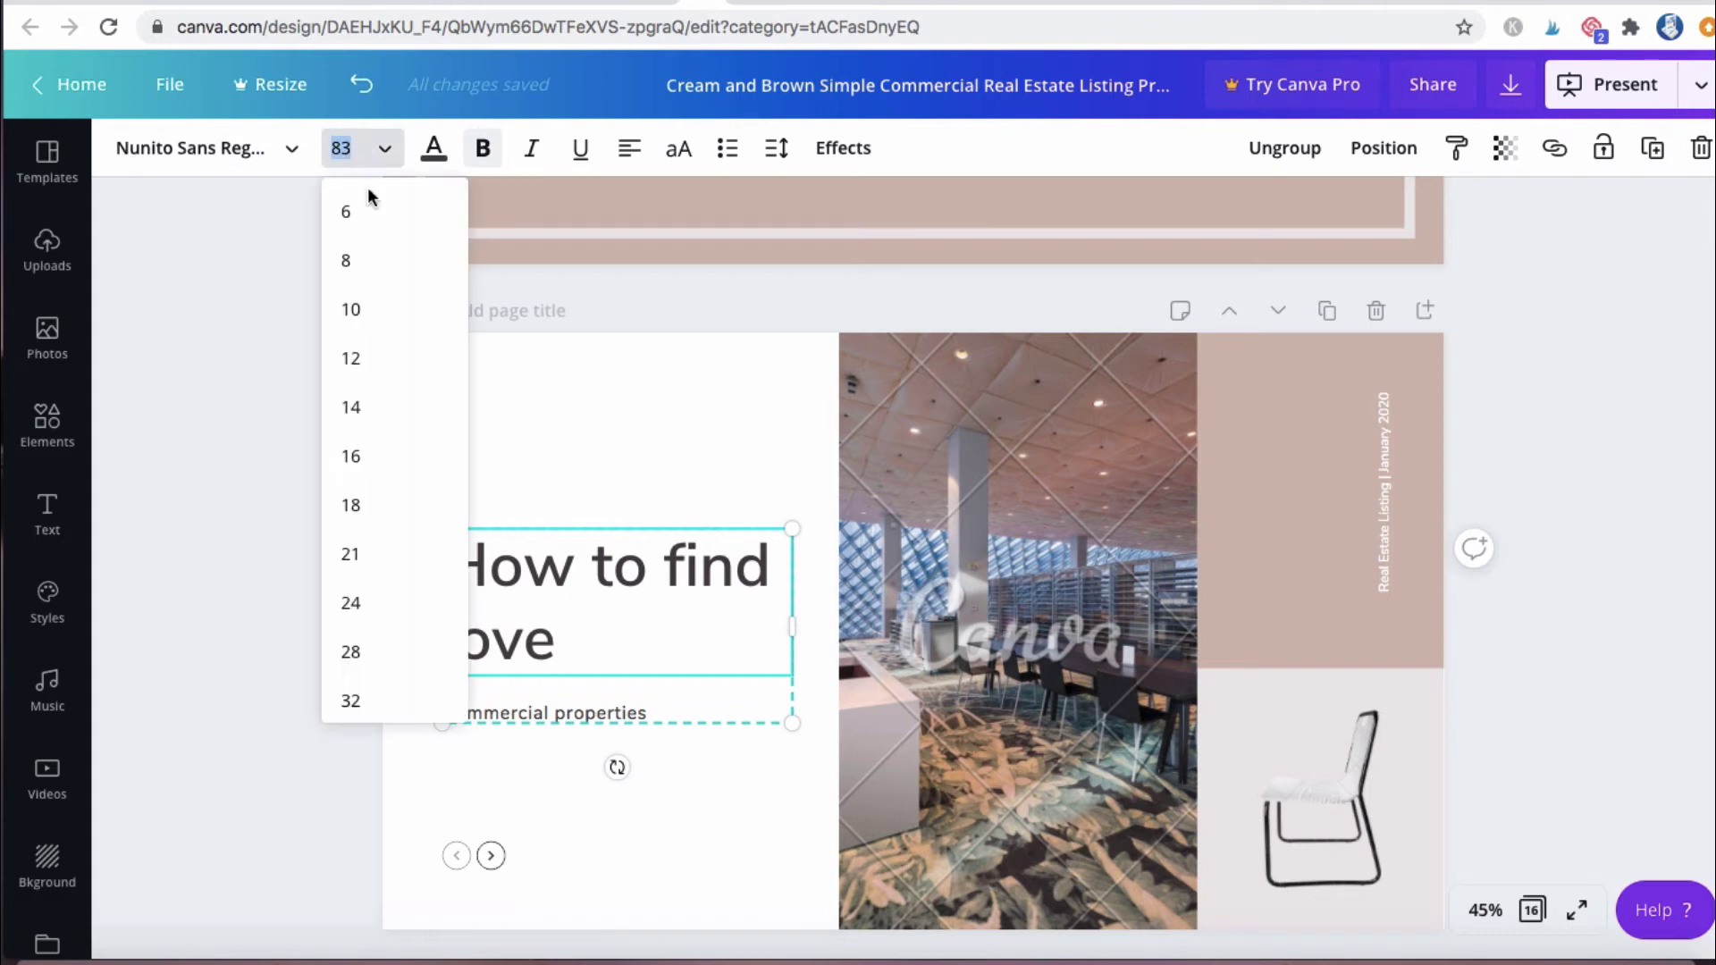
left_click(372, 552)
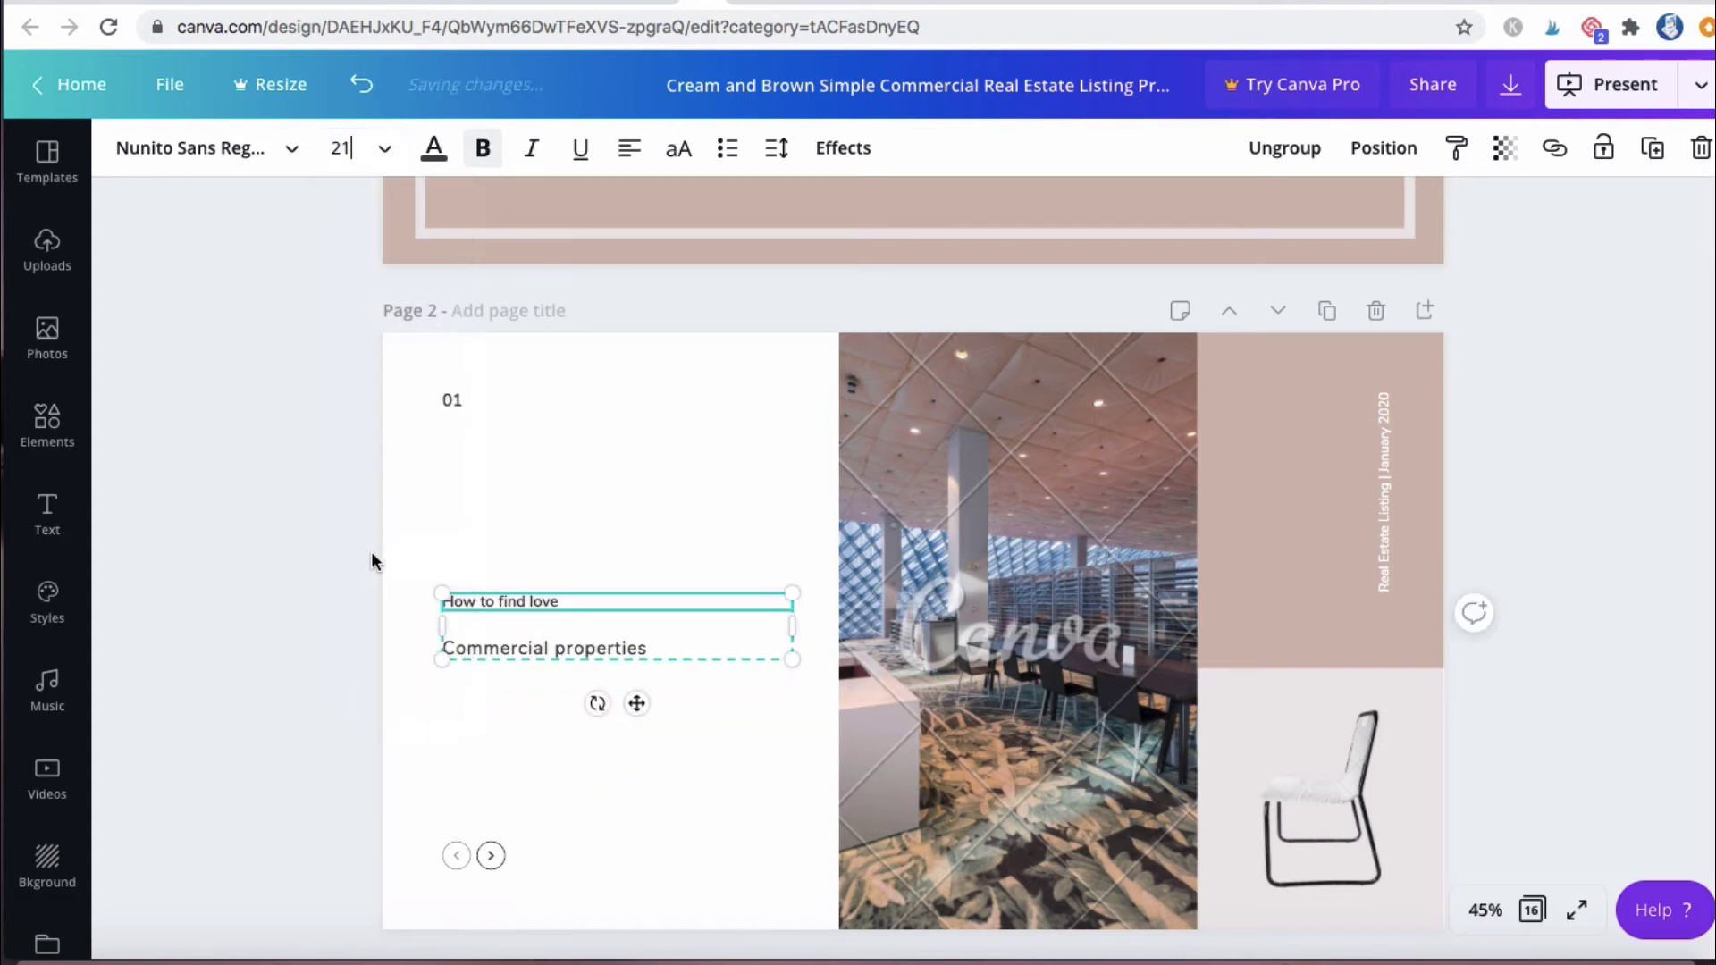
left_click(374, 150)
scroll(384, 607, "down", 1)
left_click(382, 625)
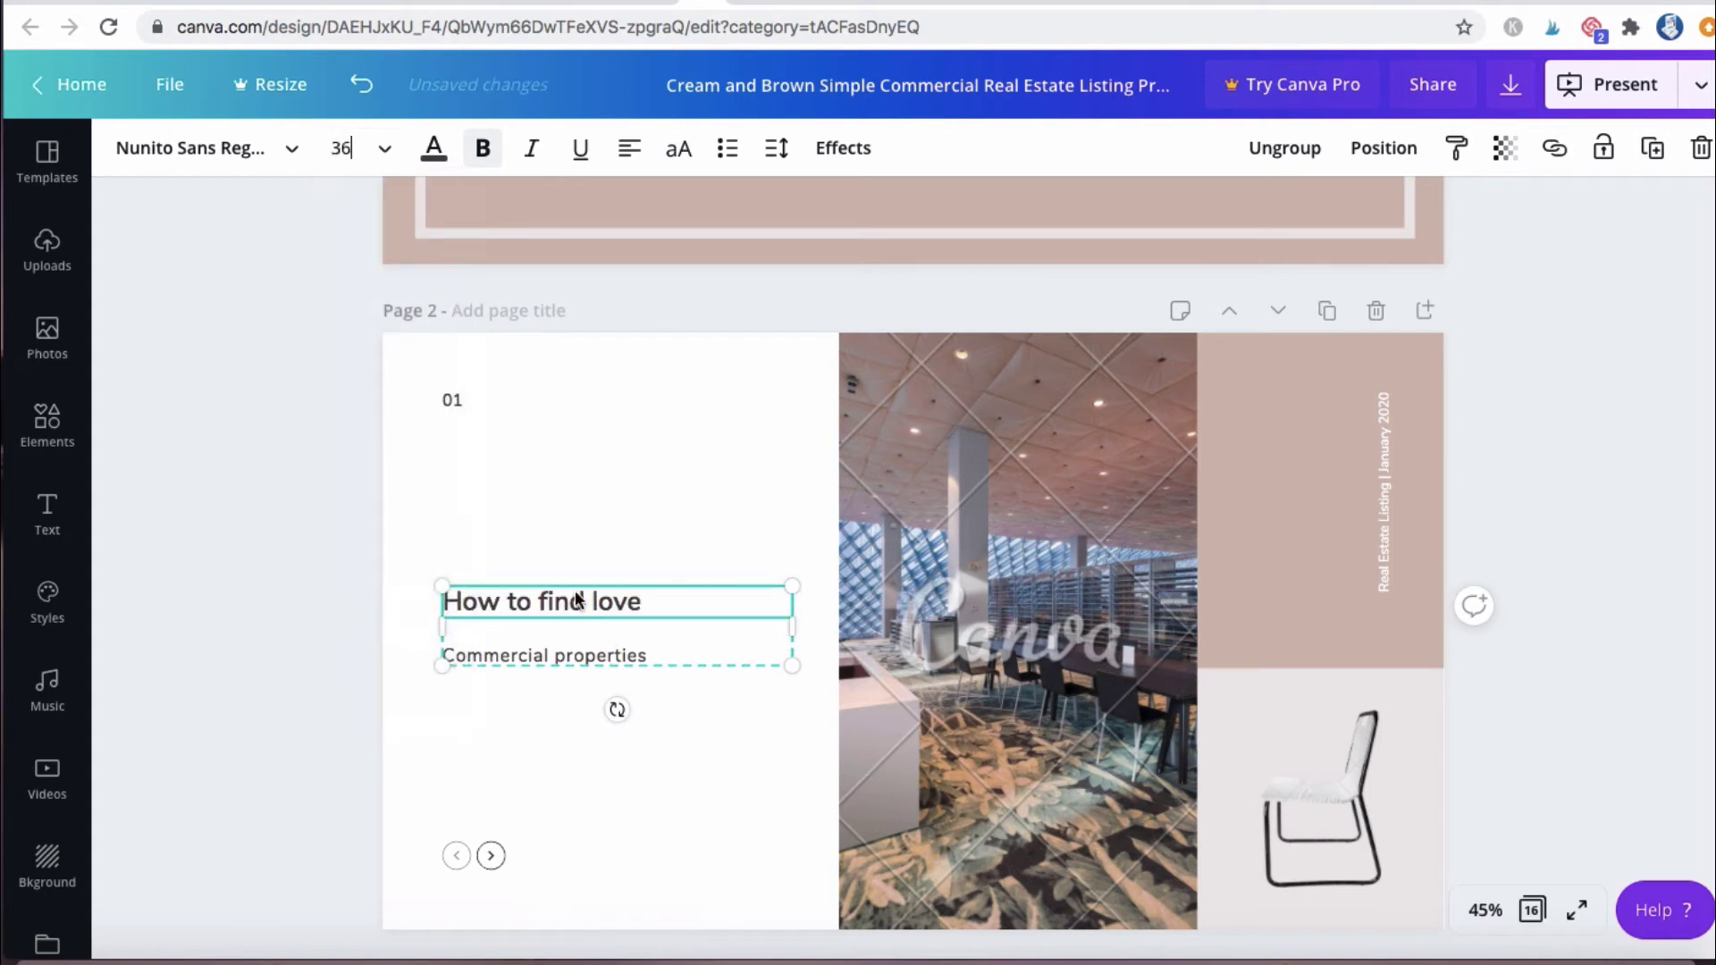
- Set the heading font to Glacial Indifference after trying Cheque and Cooper Hewitt
left_click(282, 161)
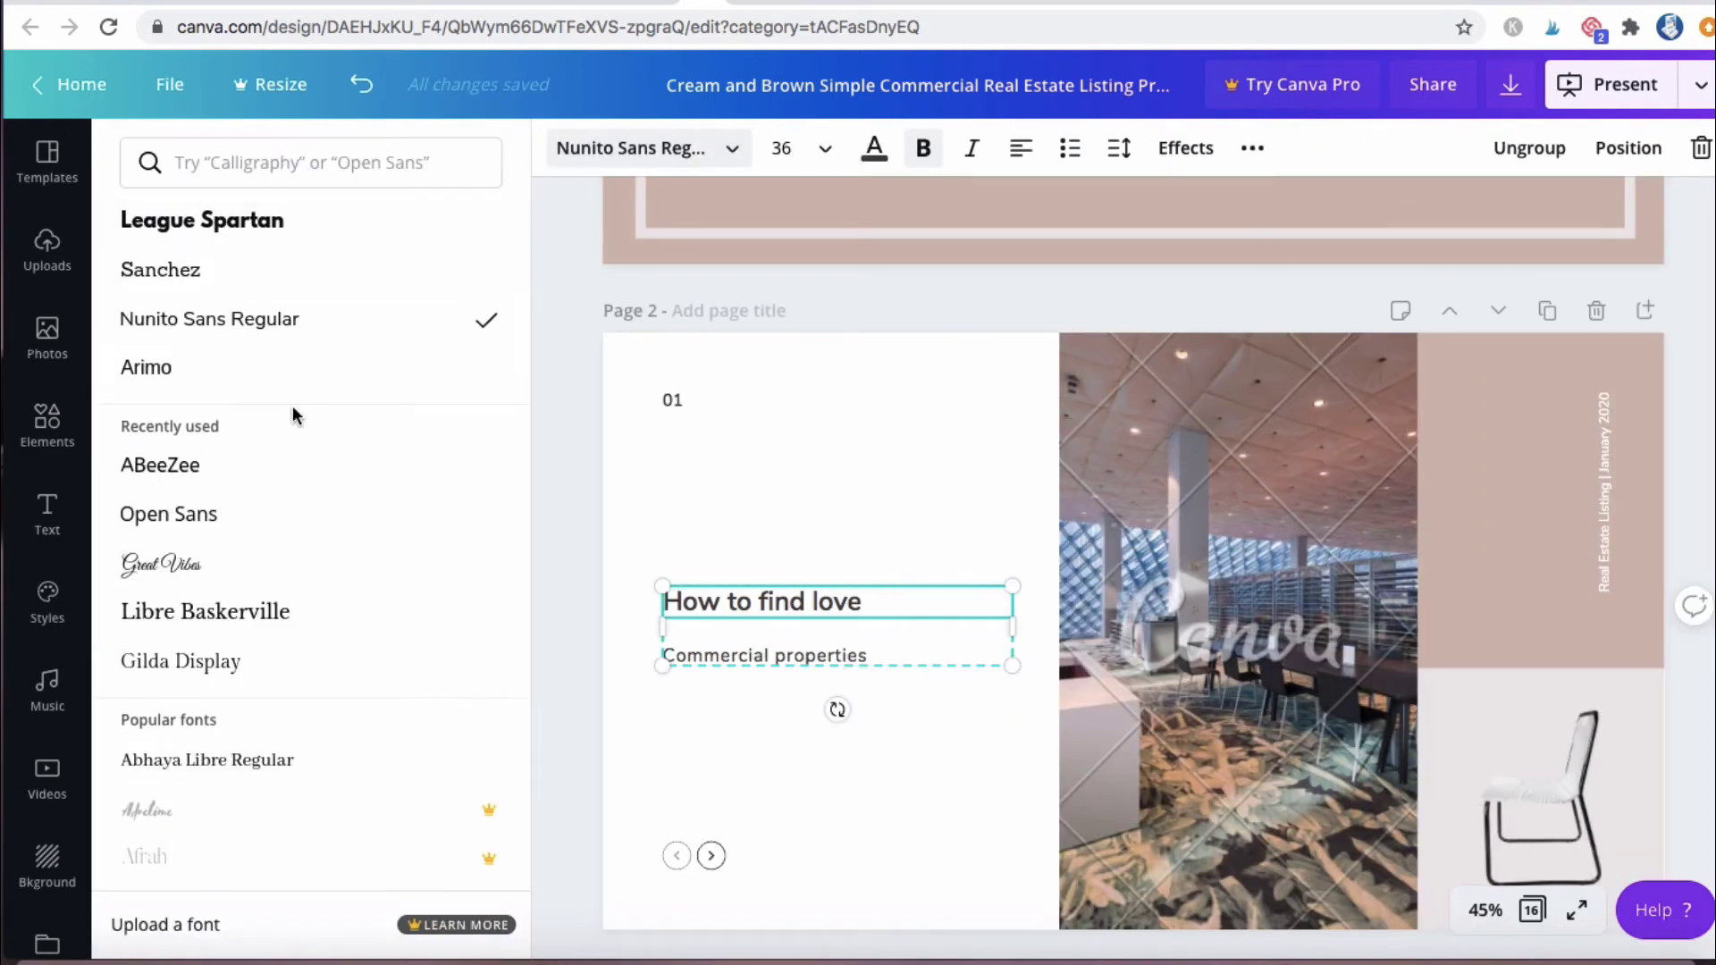
scroll(295, 416, "down", 3)
scroll(294, 416, "down", 3)
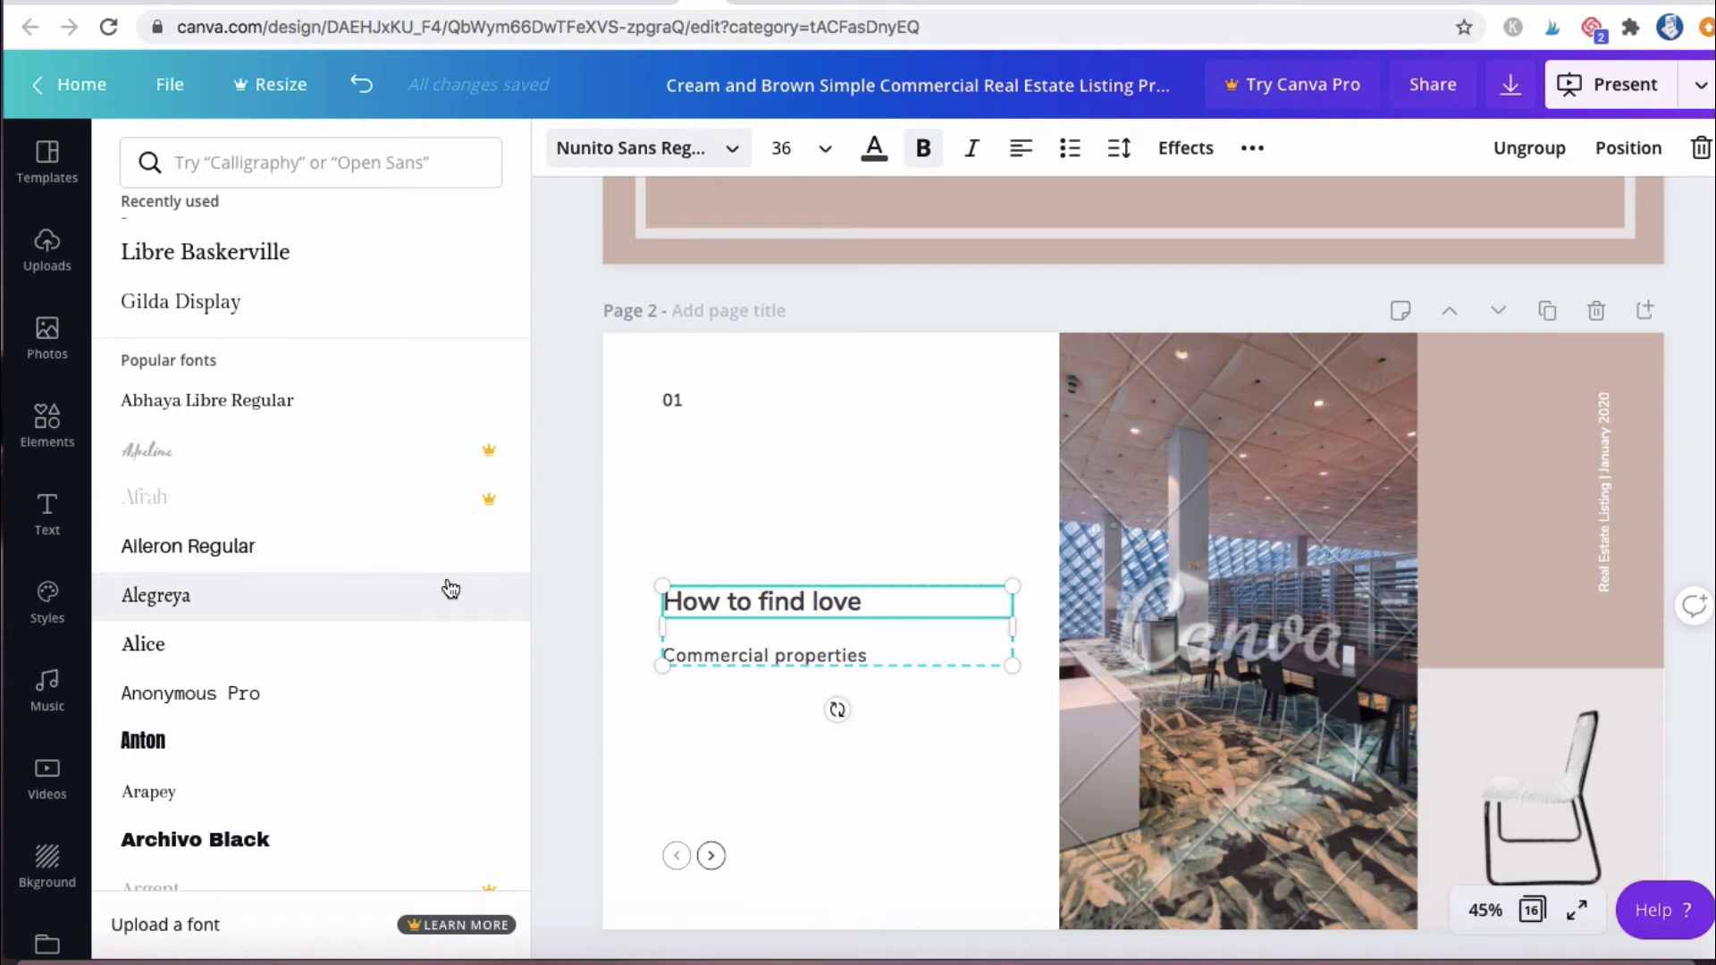
scroll(450, 588, "down", 10)
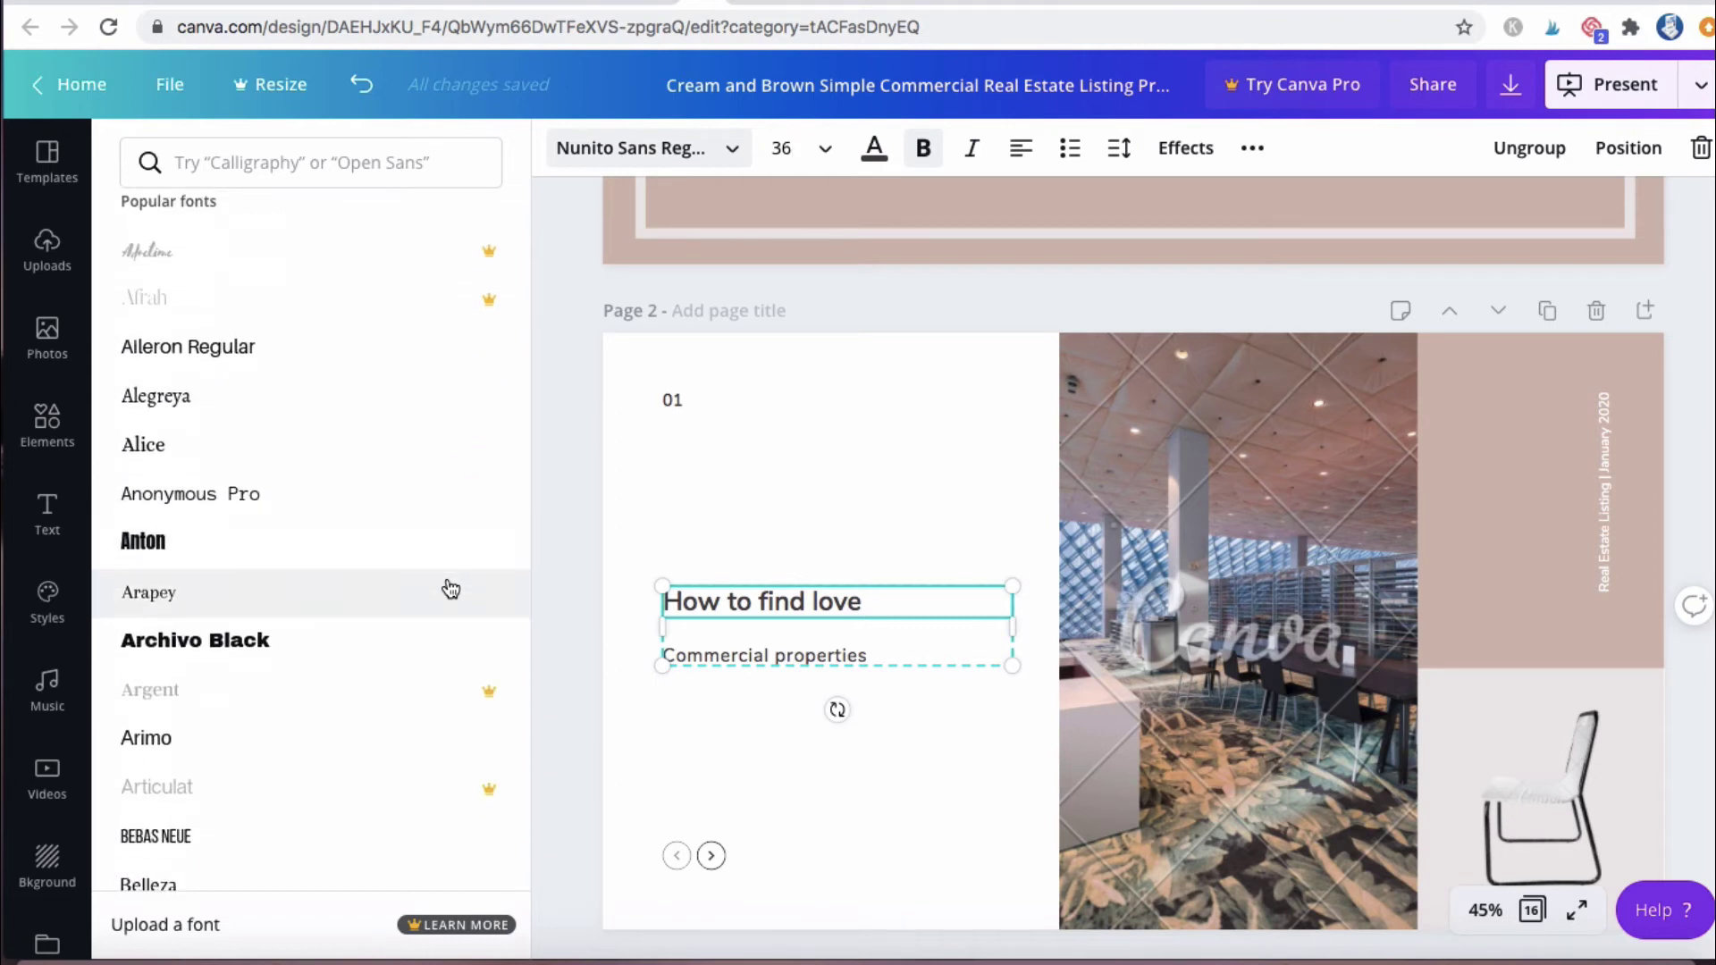
scroll(451, 588, "down", 5)
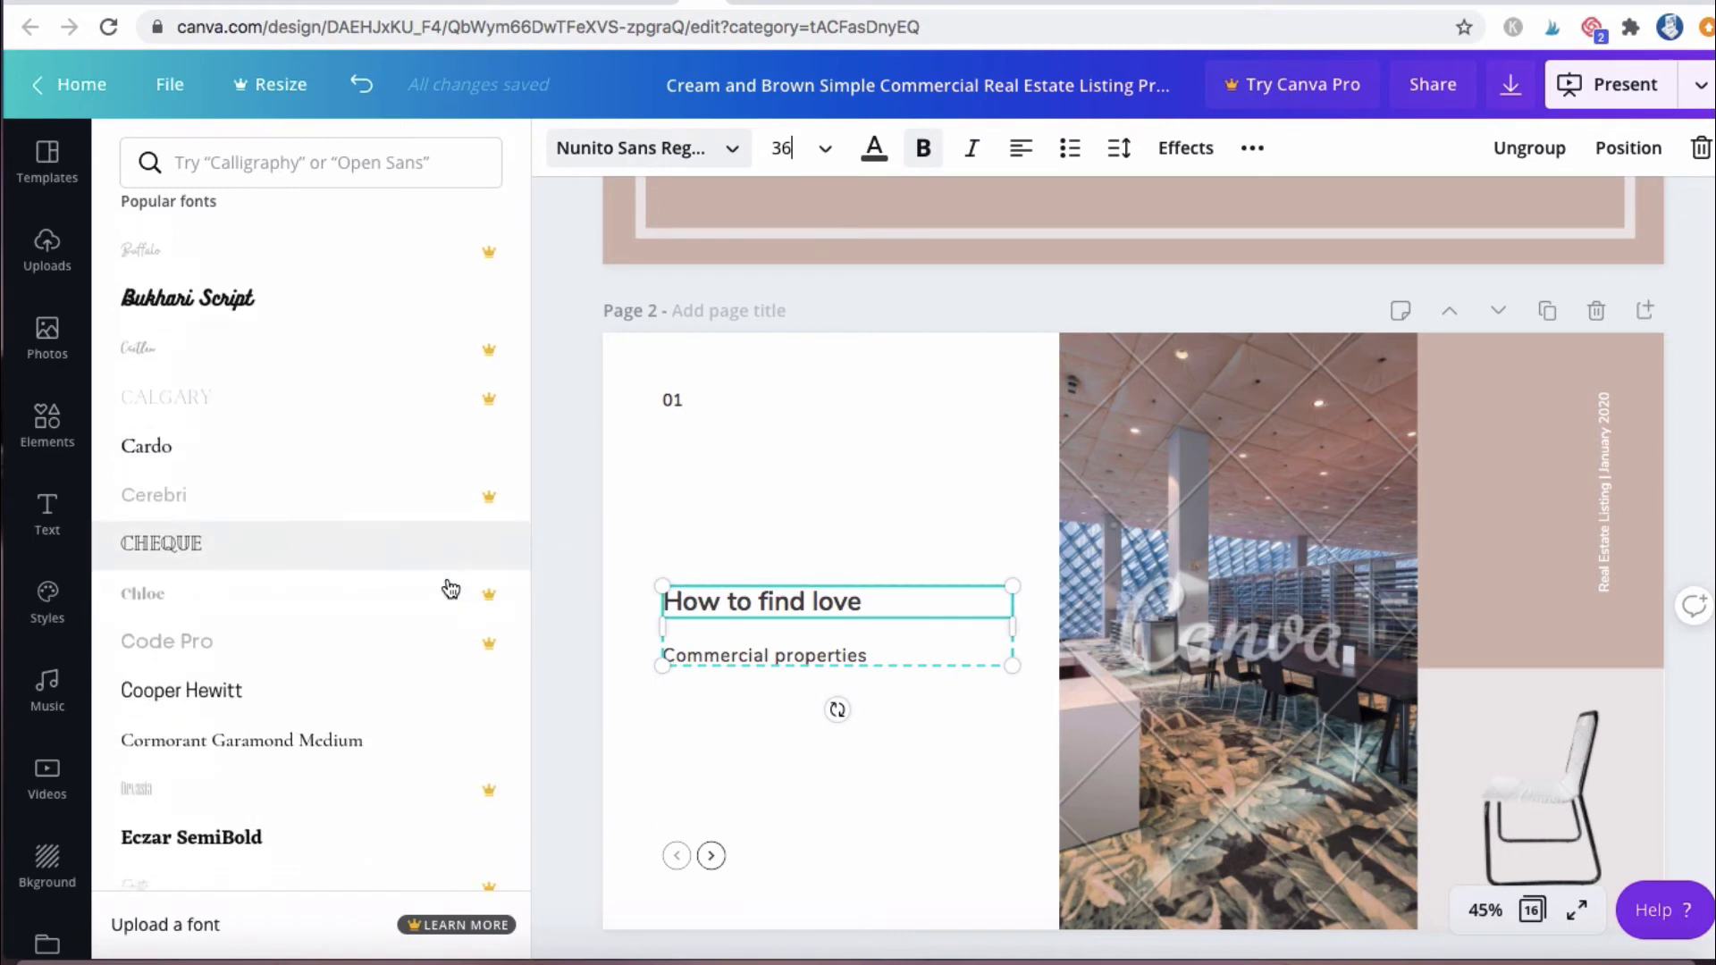
left_click(375, 460)
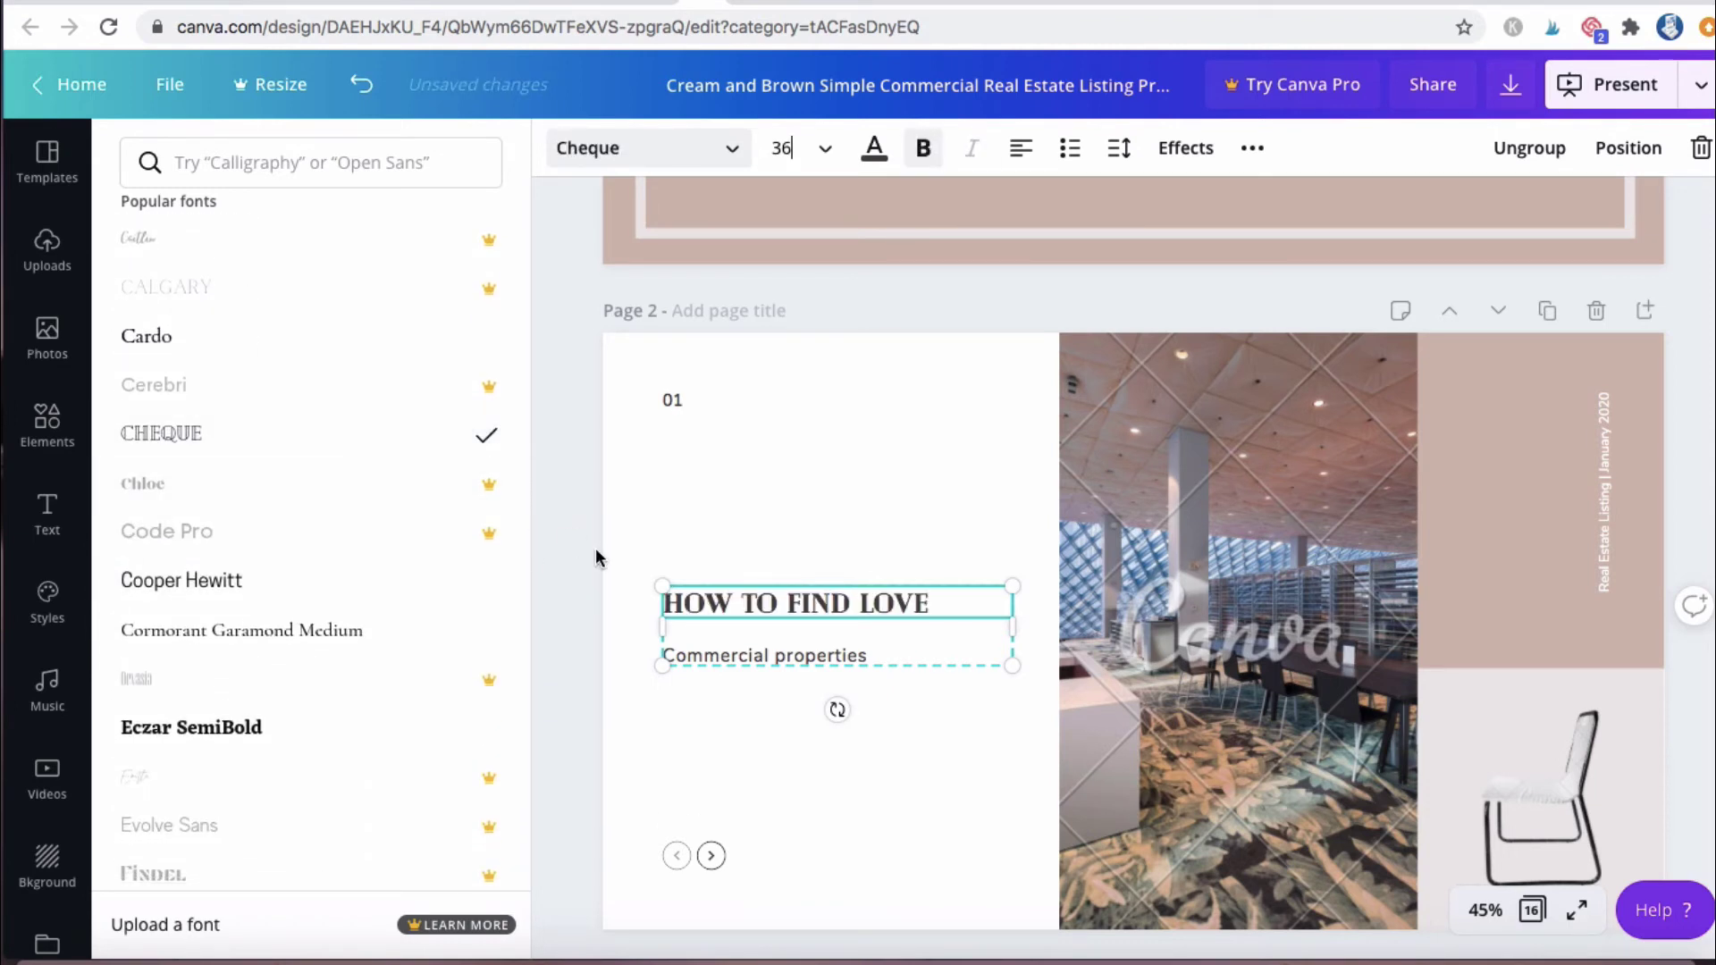
left_click(350, 594)
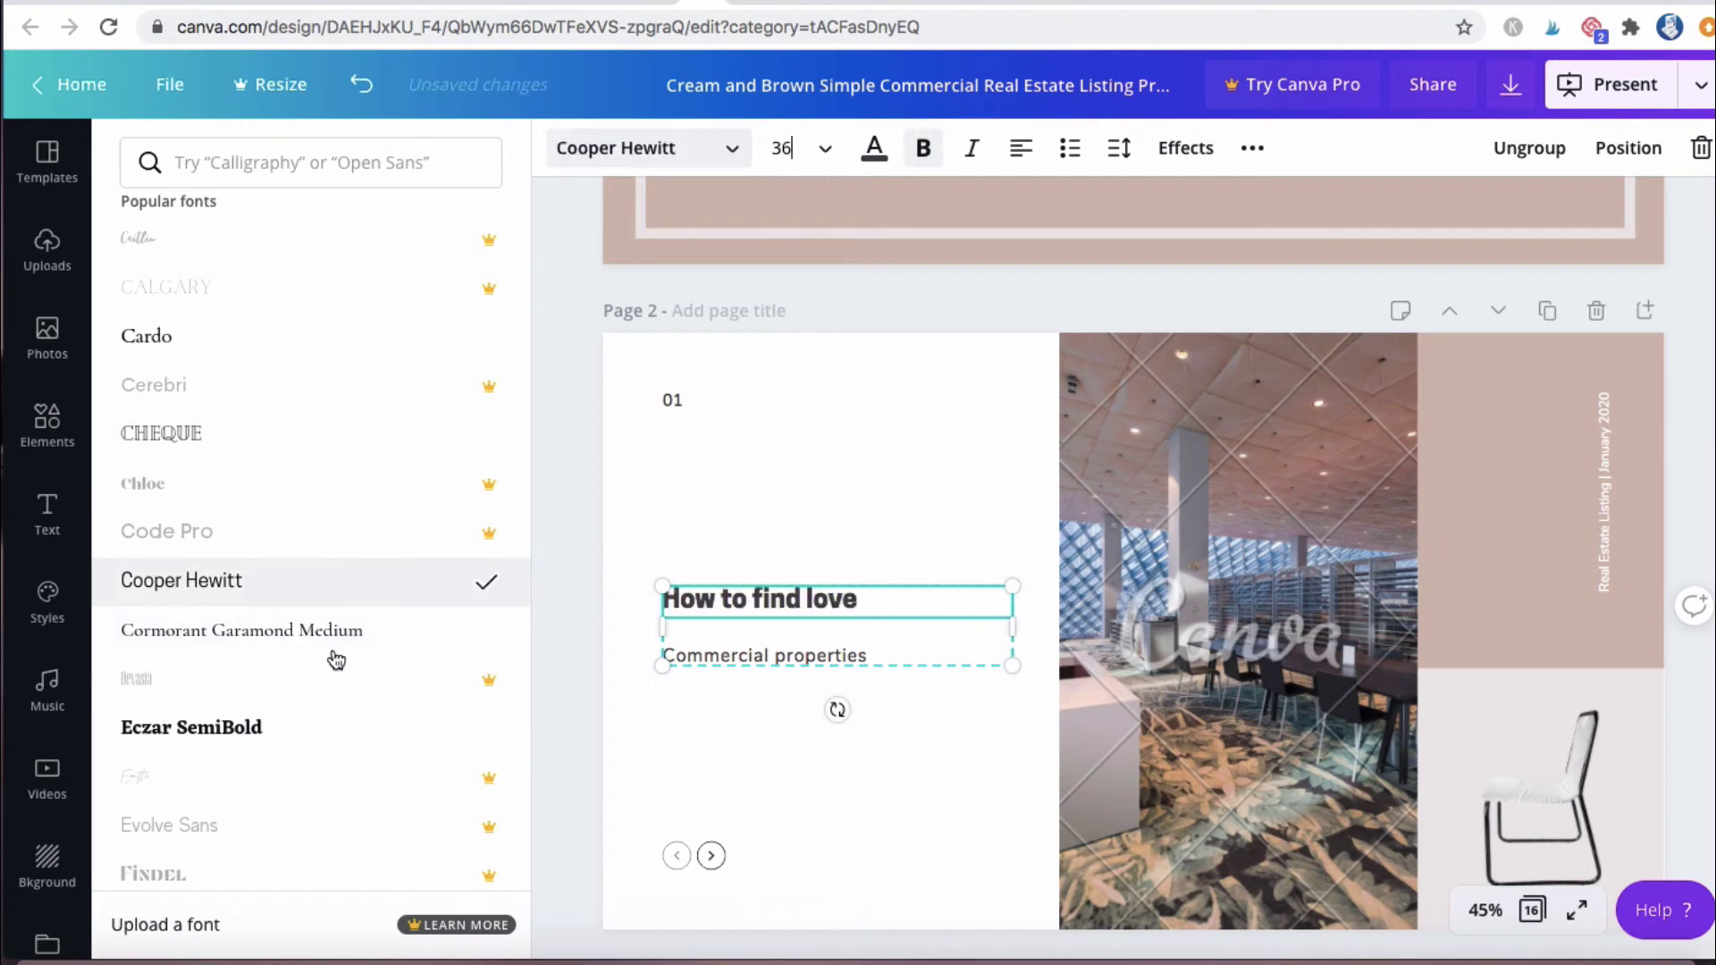
scroll(335, 724, "down", 5)
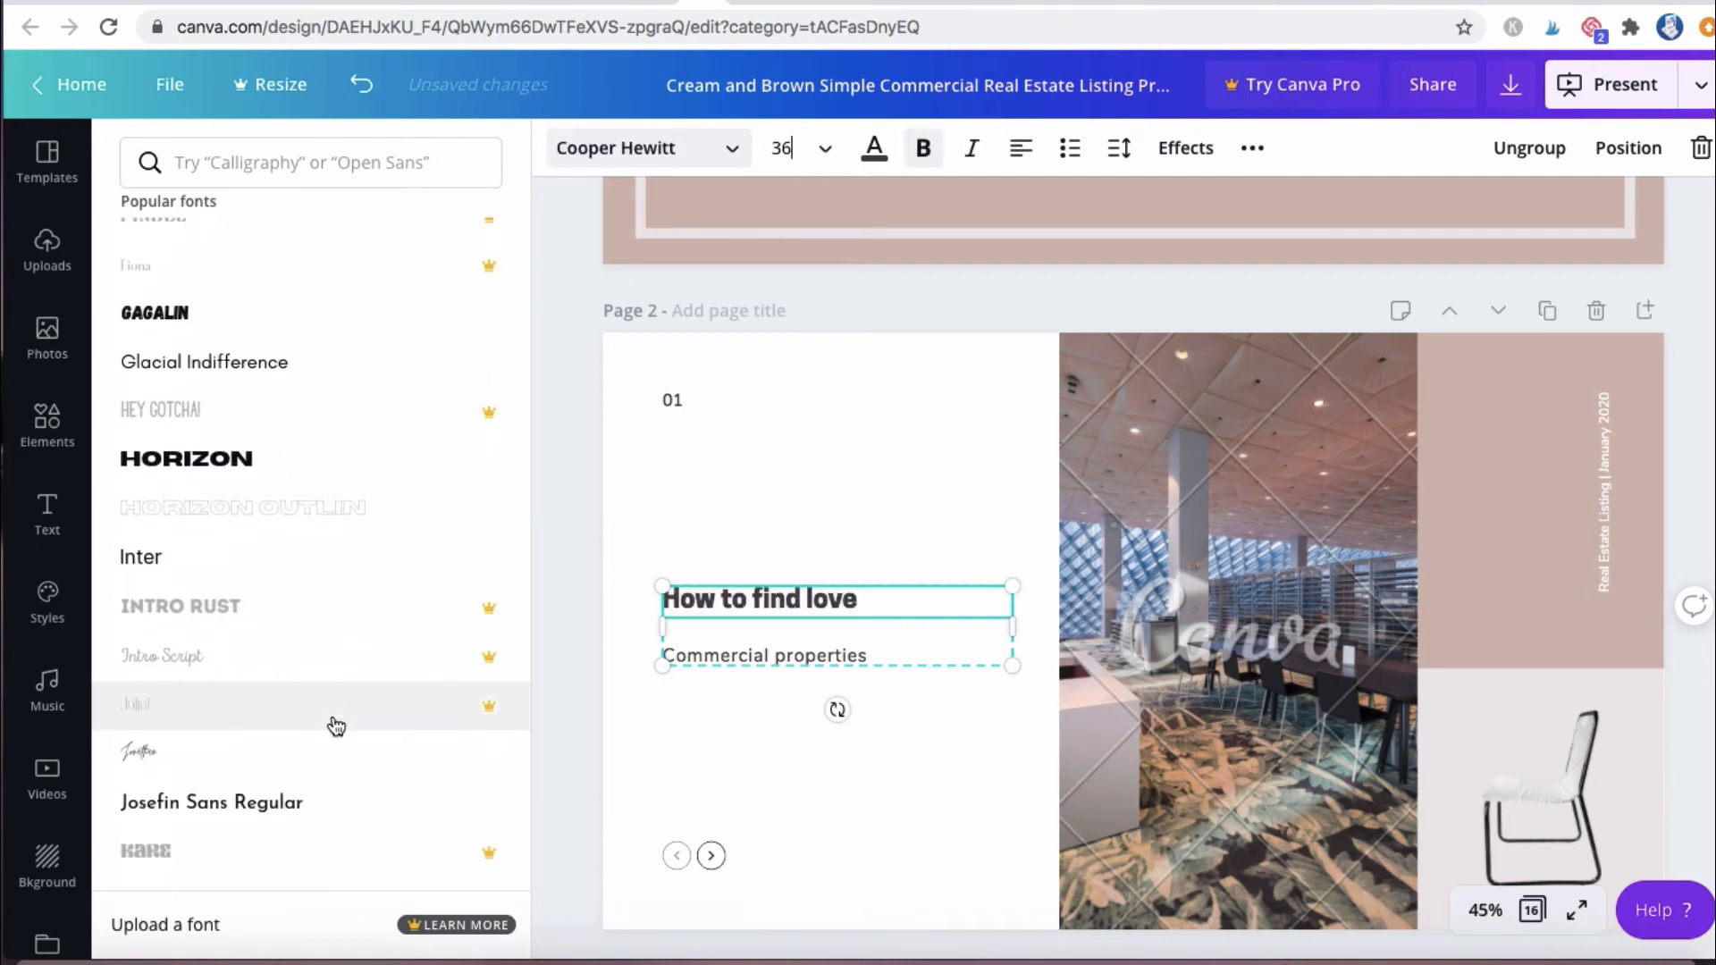
left_click(305, 373)
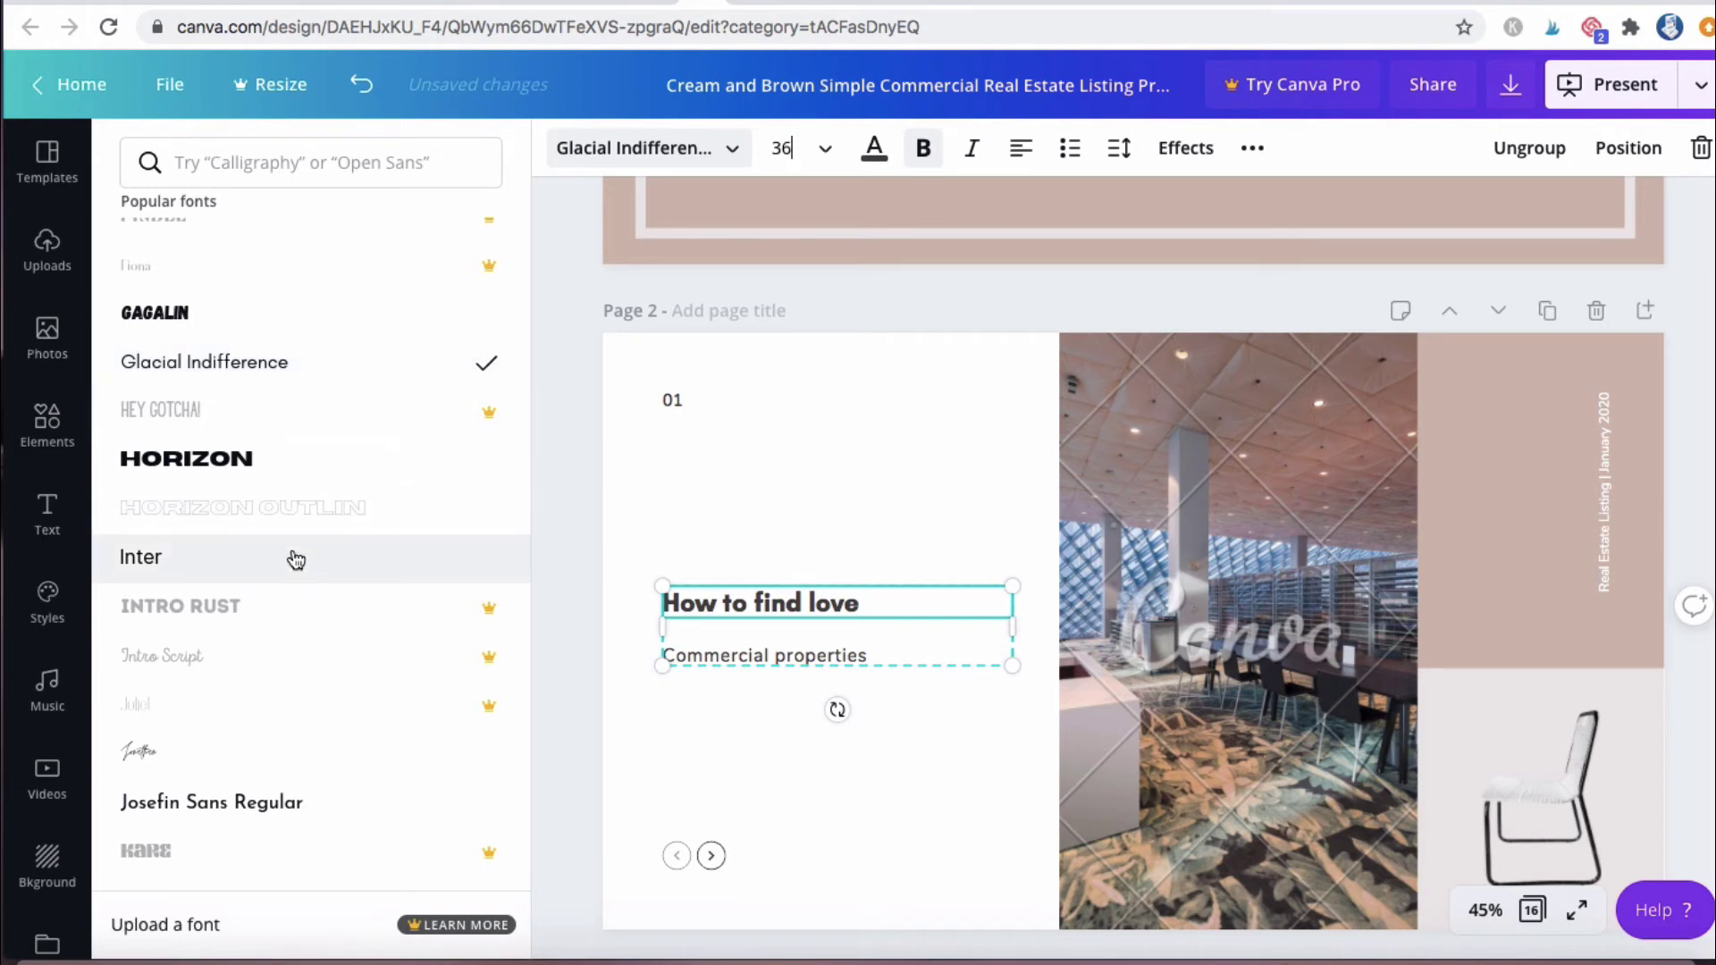
key("Escape")
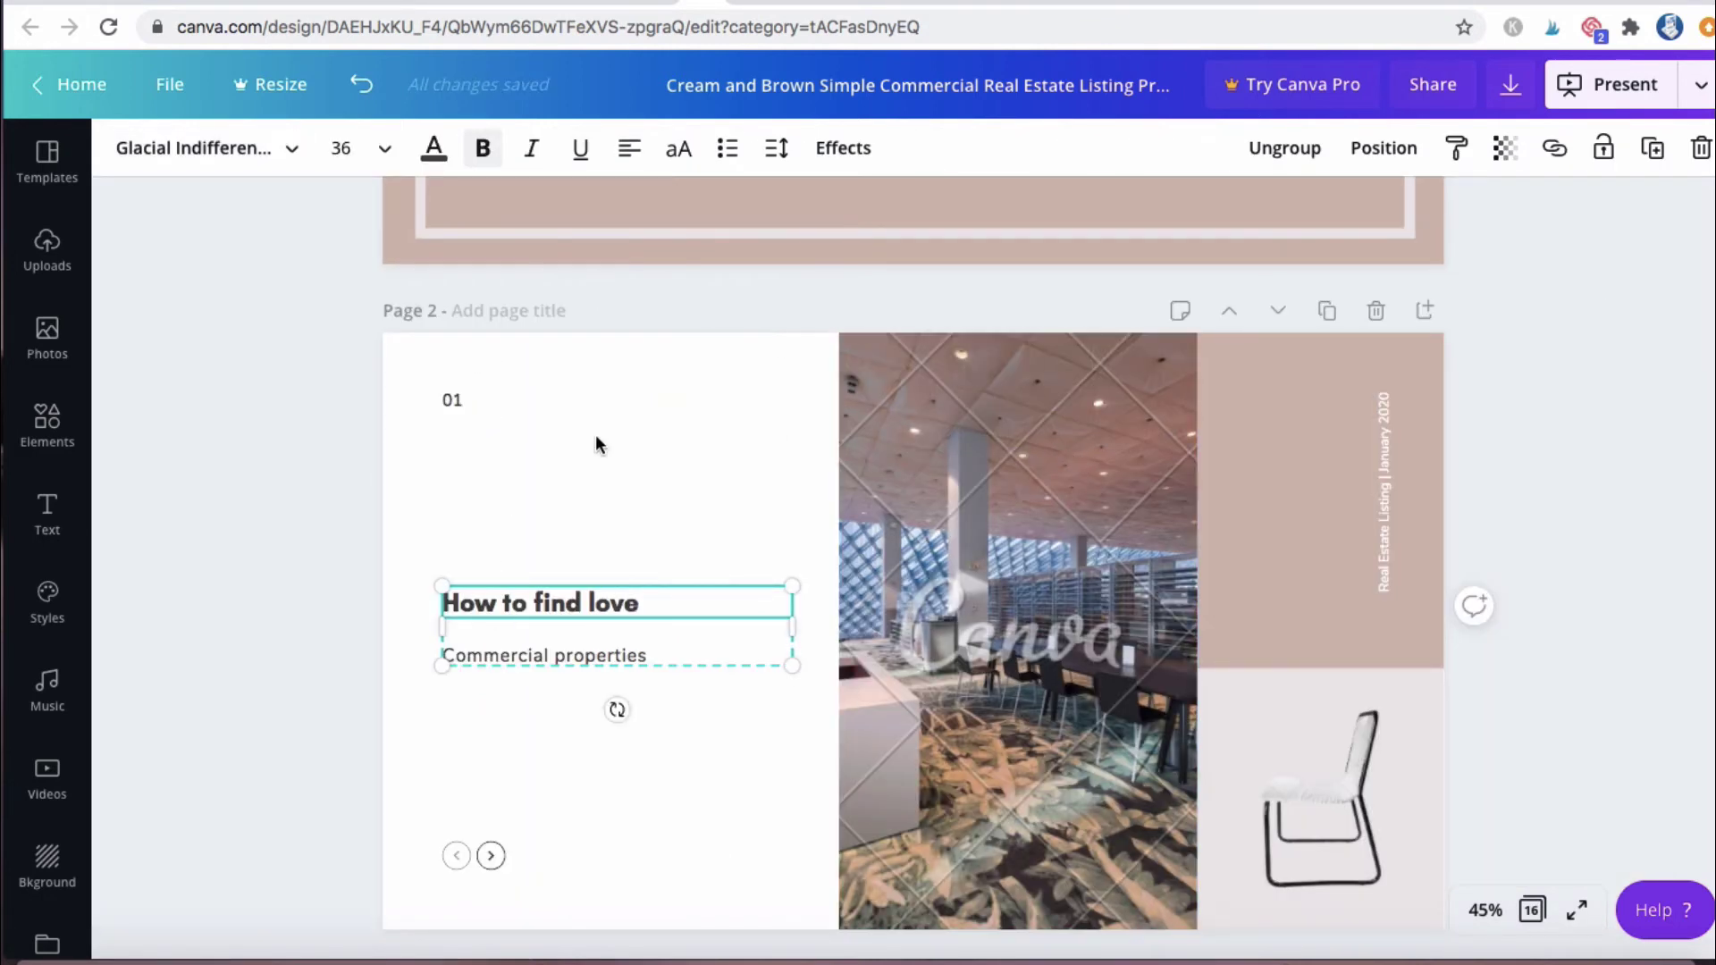
scroll(709, 511, "down", 2)
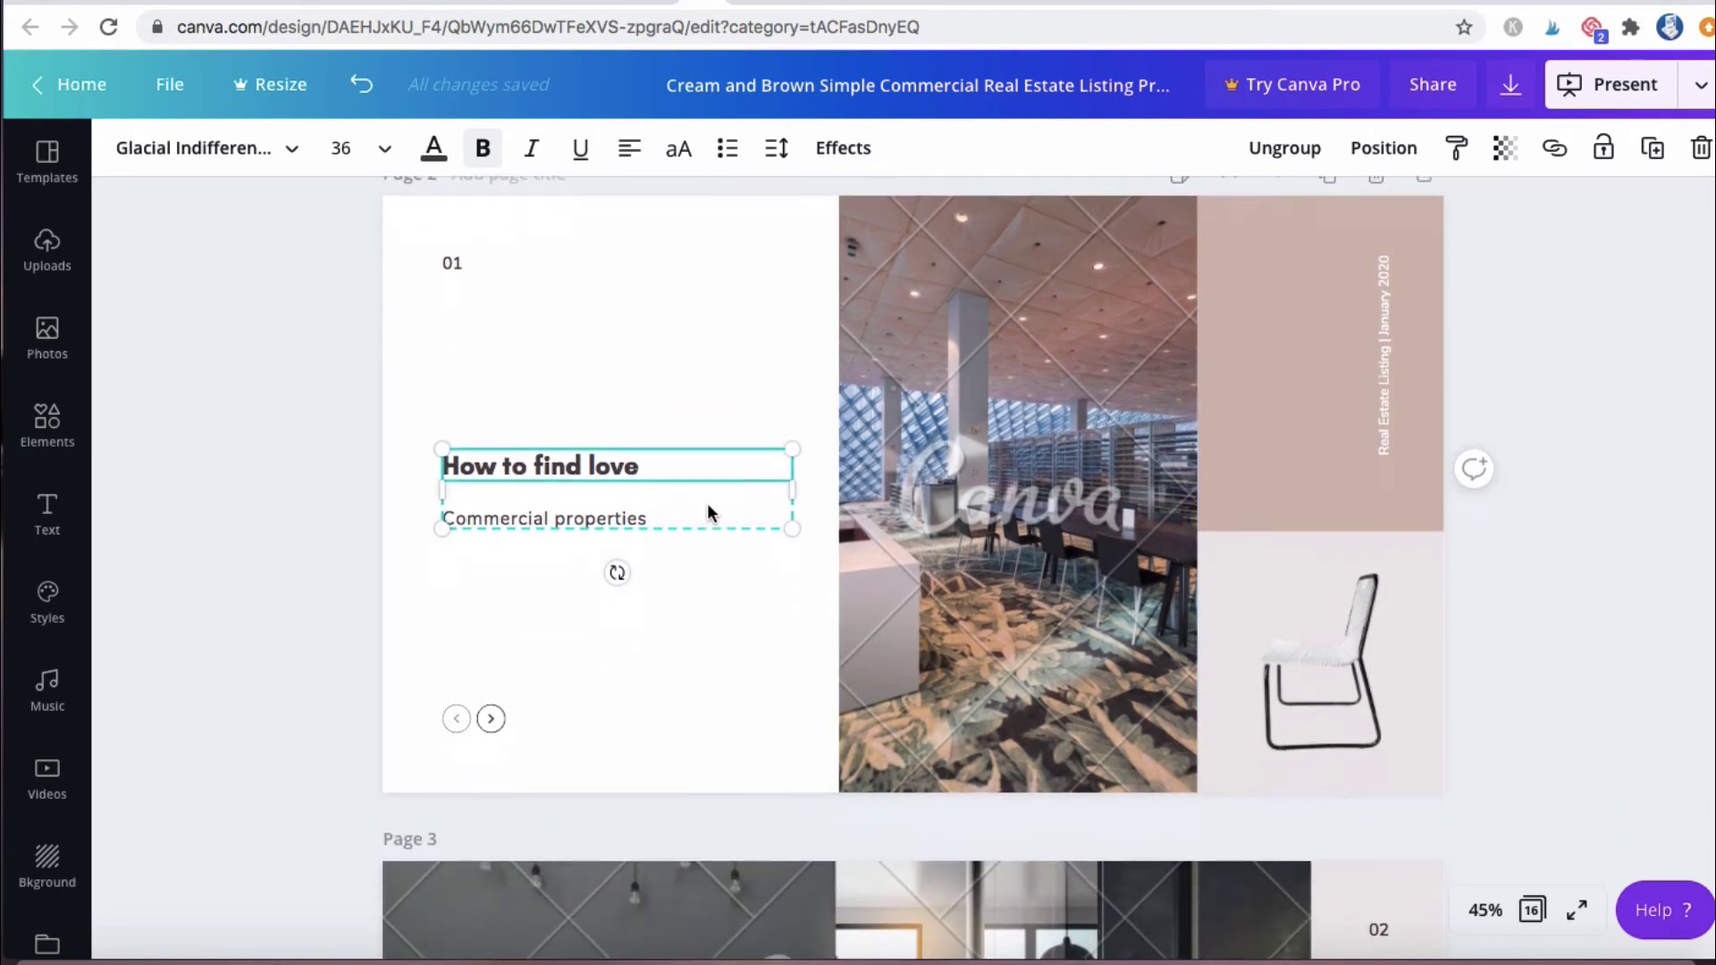
scroll(706, 512, "up", 1)
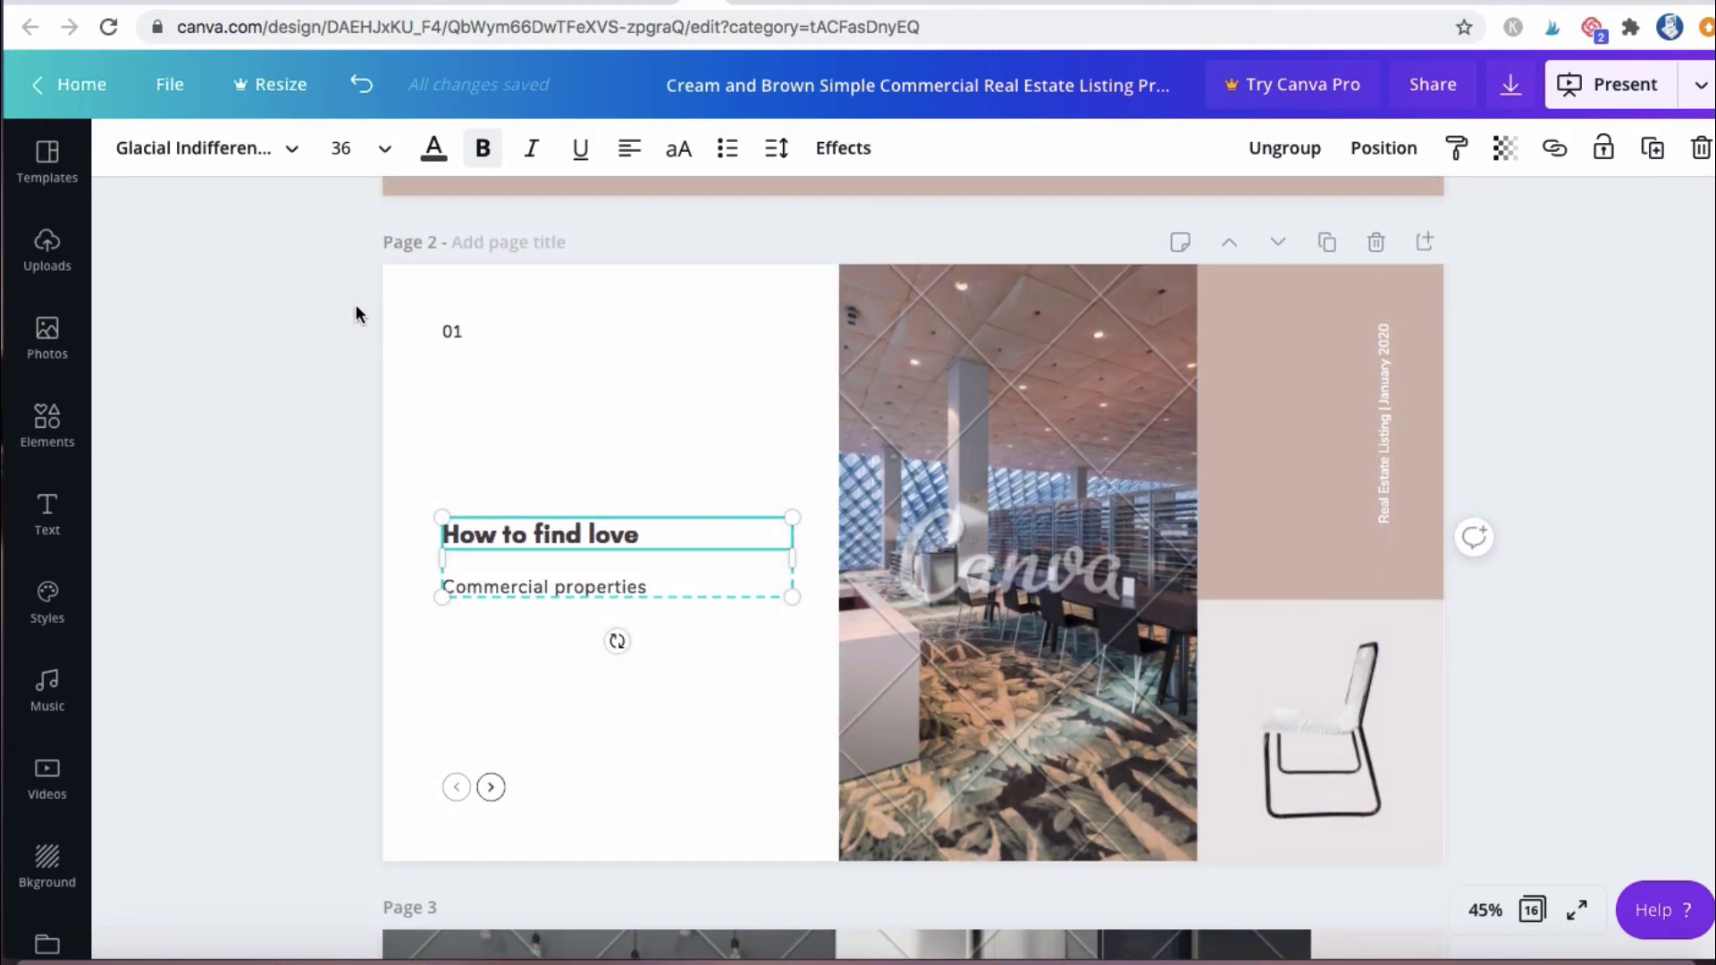
left_click(47, 339)
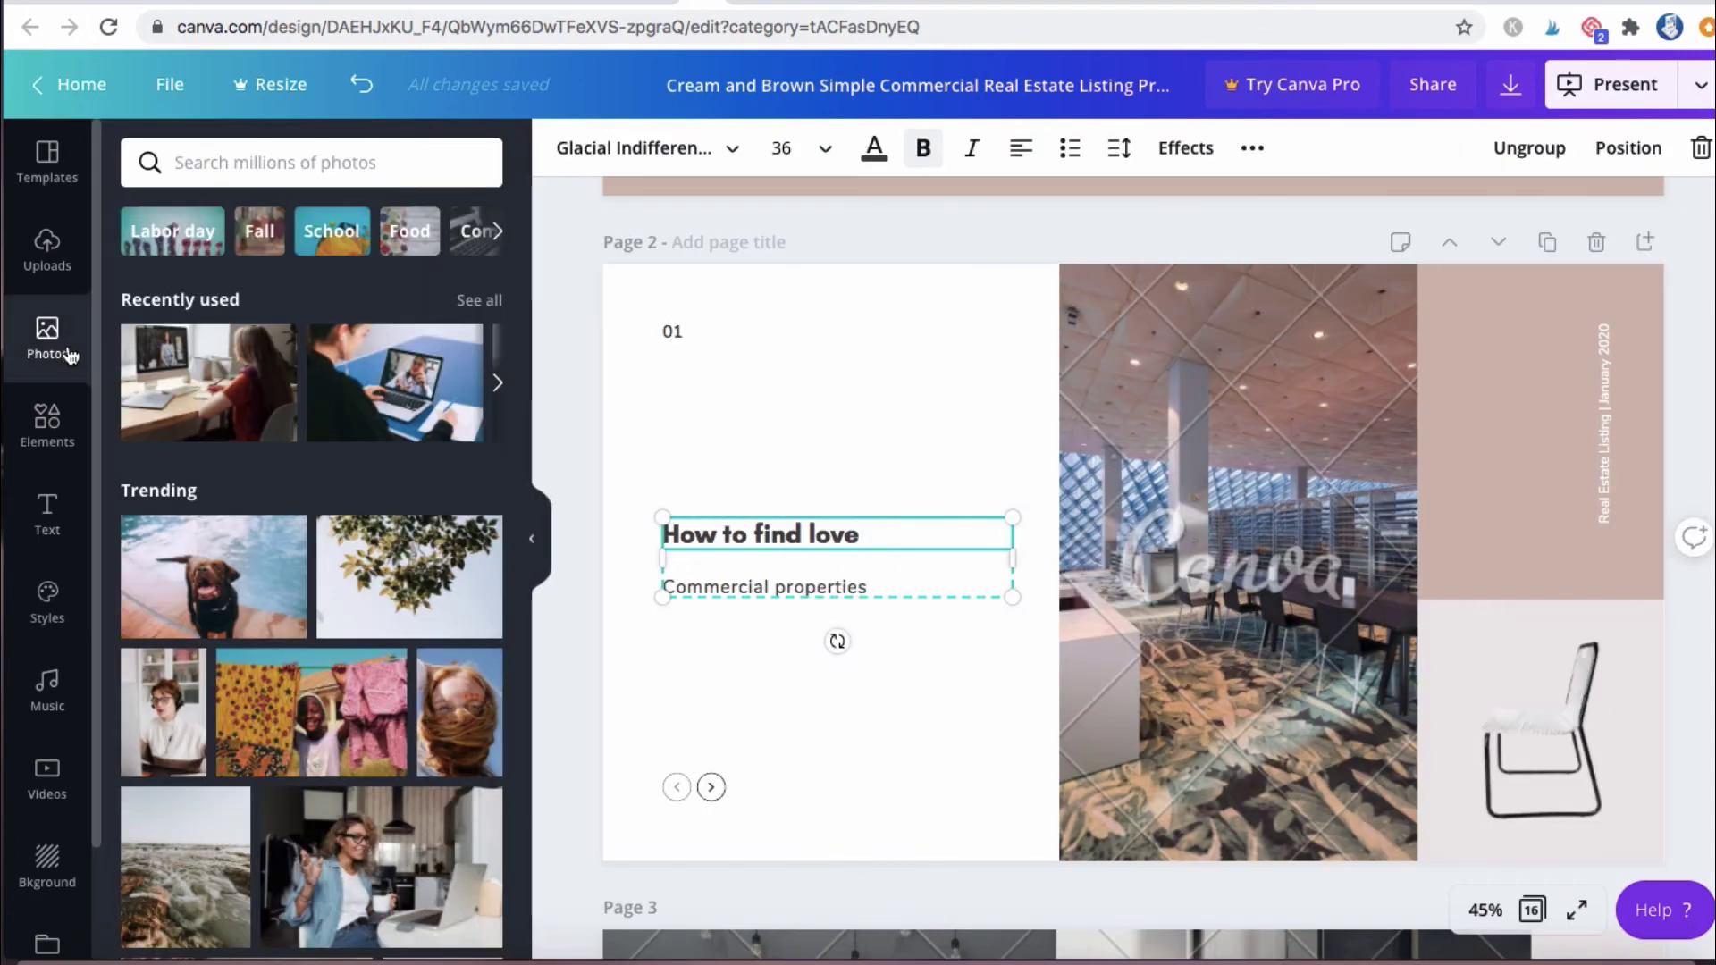
- Search the stock photos for 'love'
left_click(220, 174)
type("love")
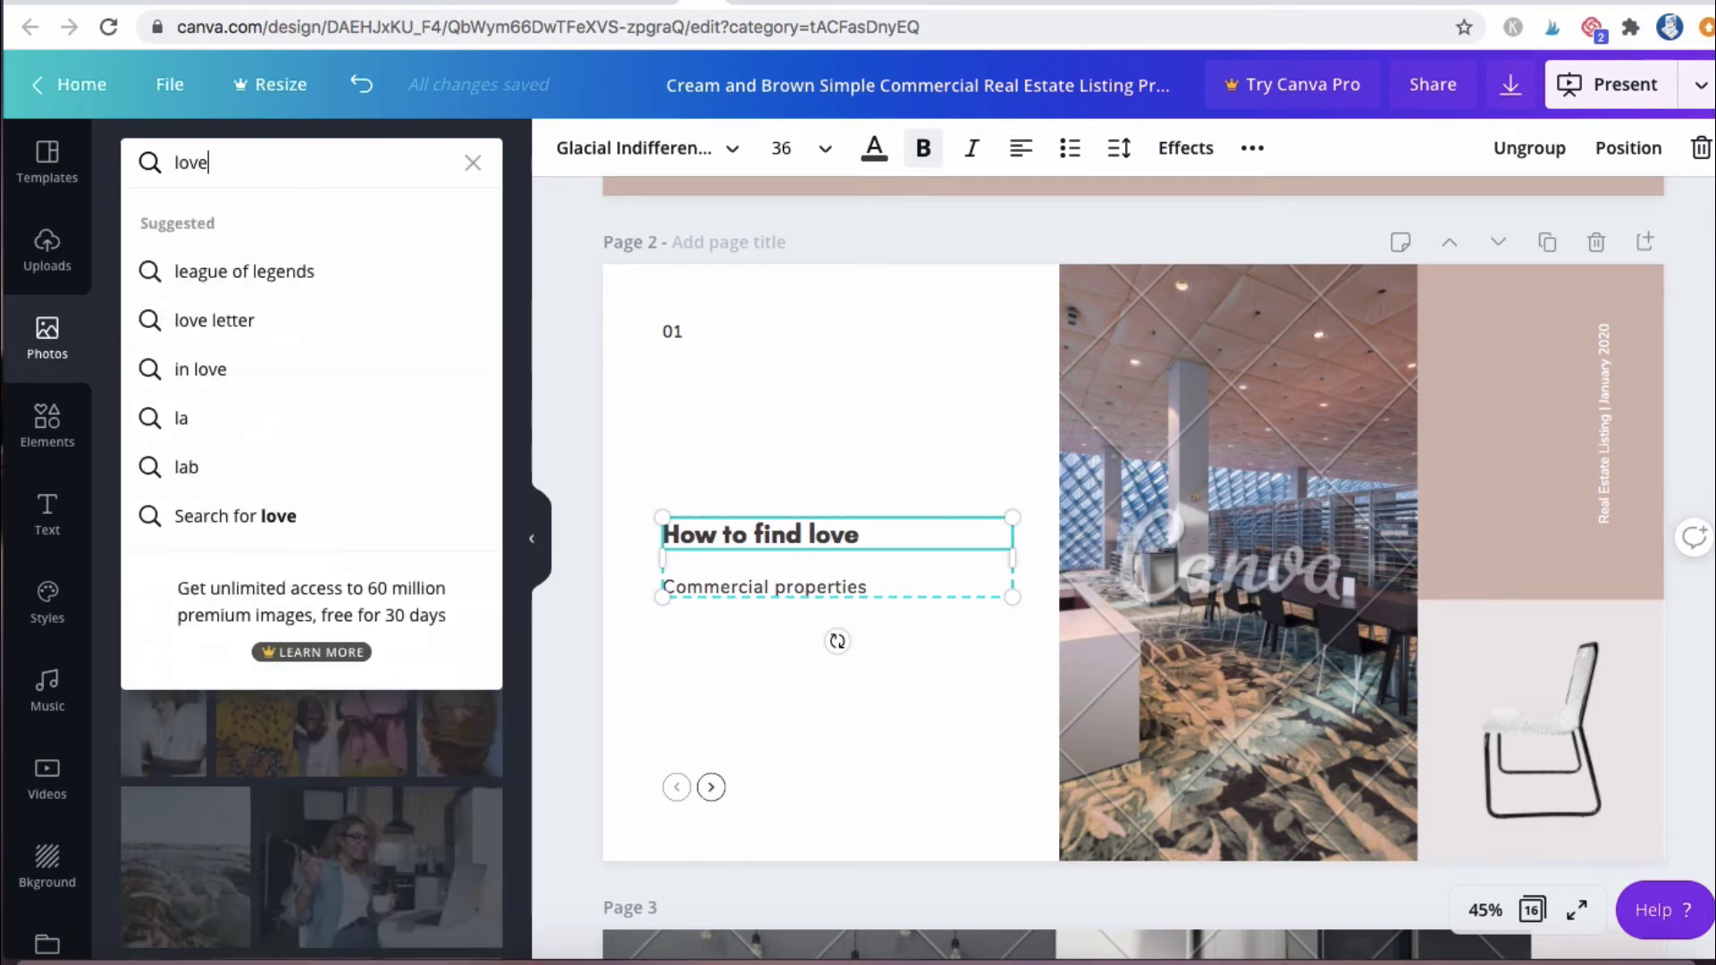
key("Return")
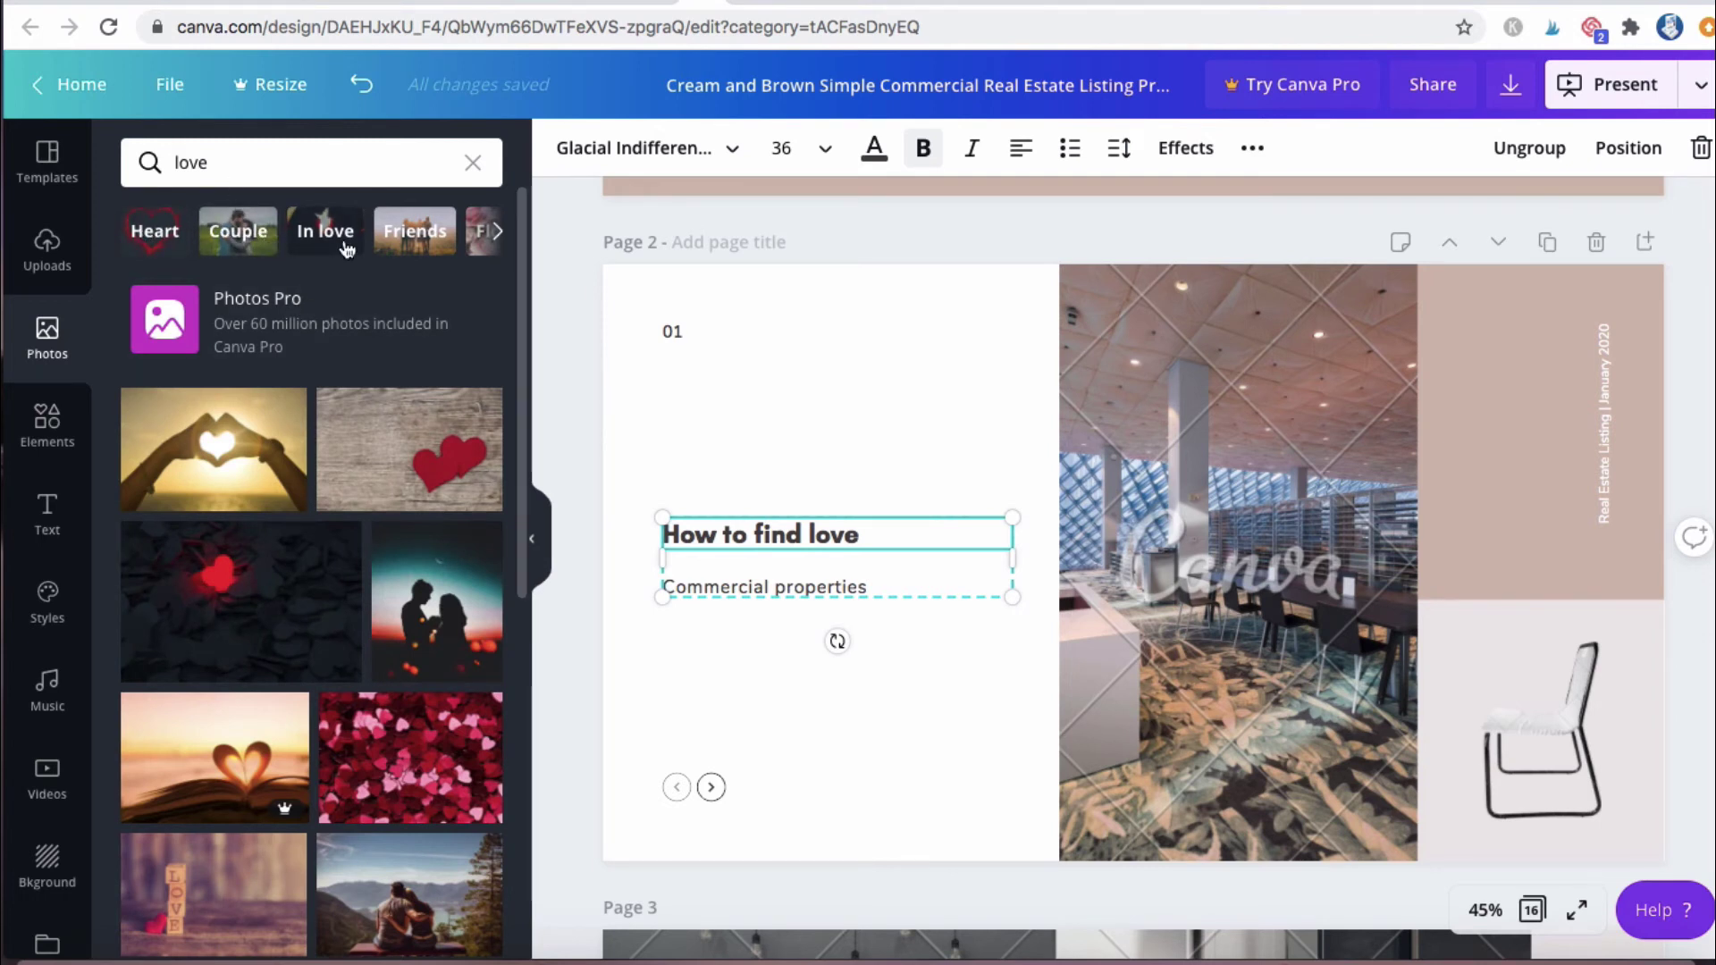
scroll(389, 518, "down", 7)
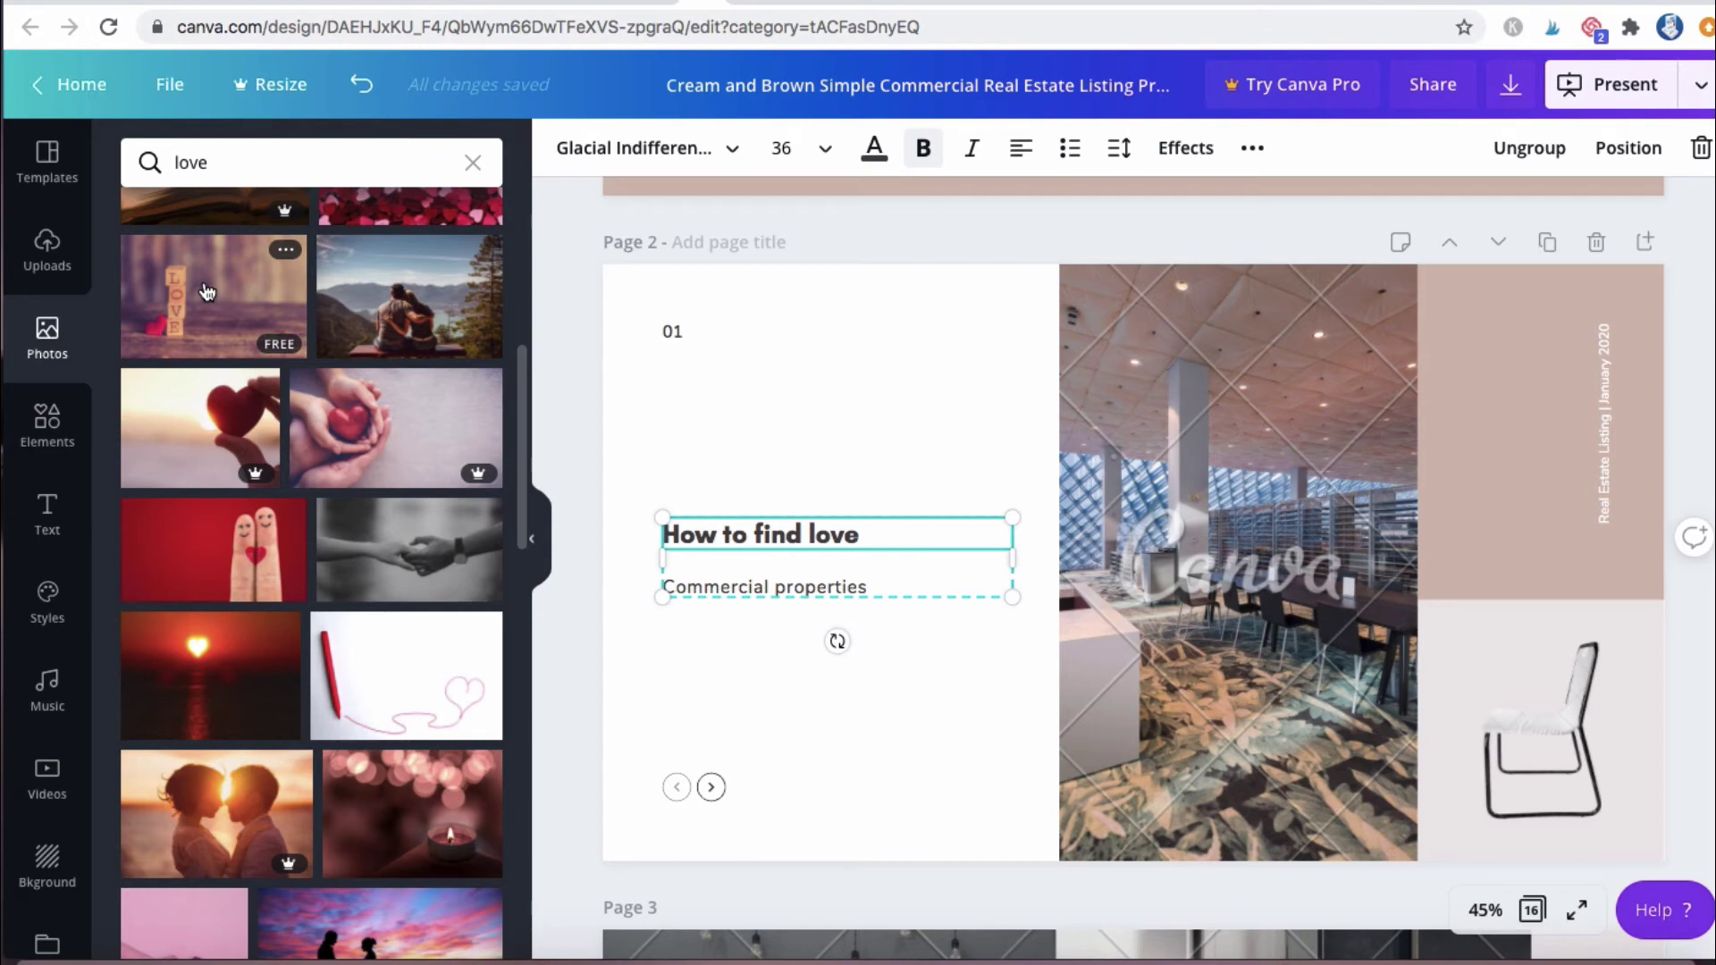
- Drop the wooden LOVE blocks photo into the page 2 frame and centre it by cropping
left_click_drag(207, 292, 1109, 404)
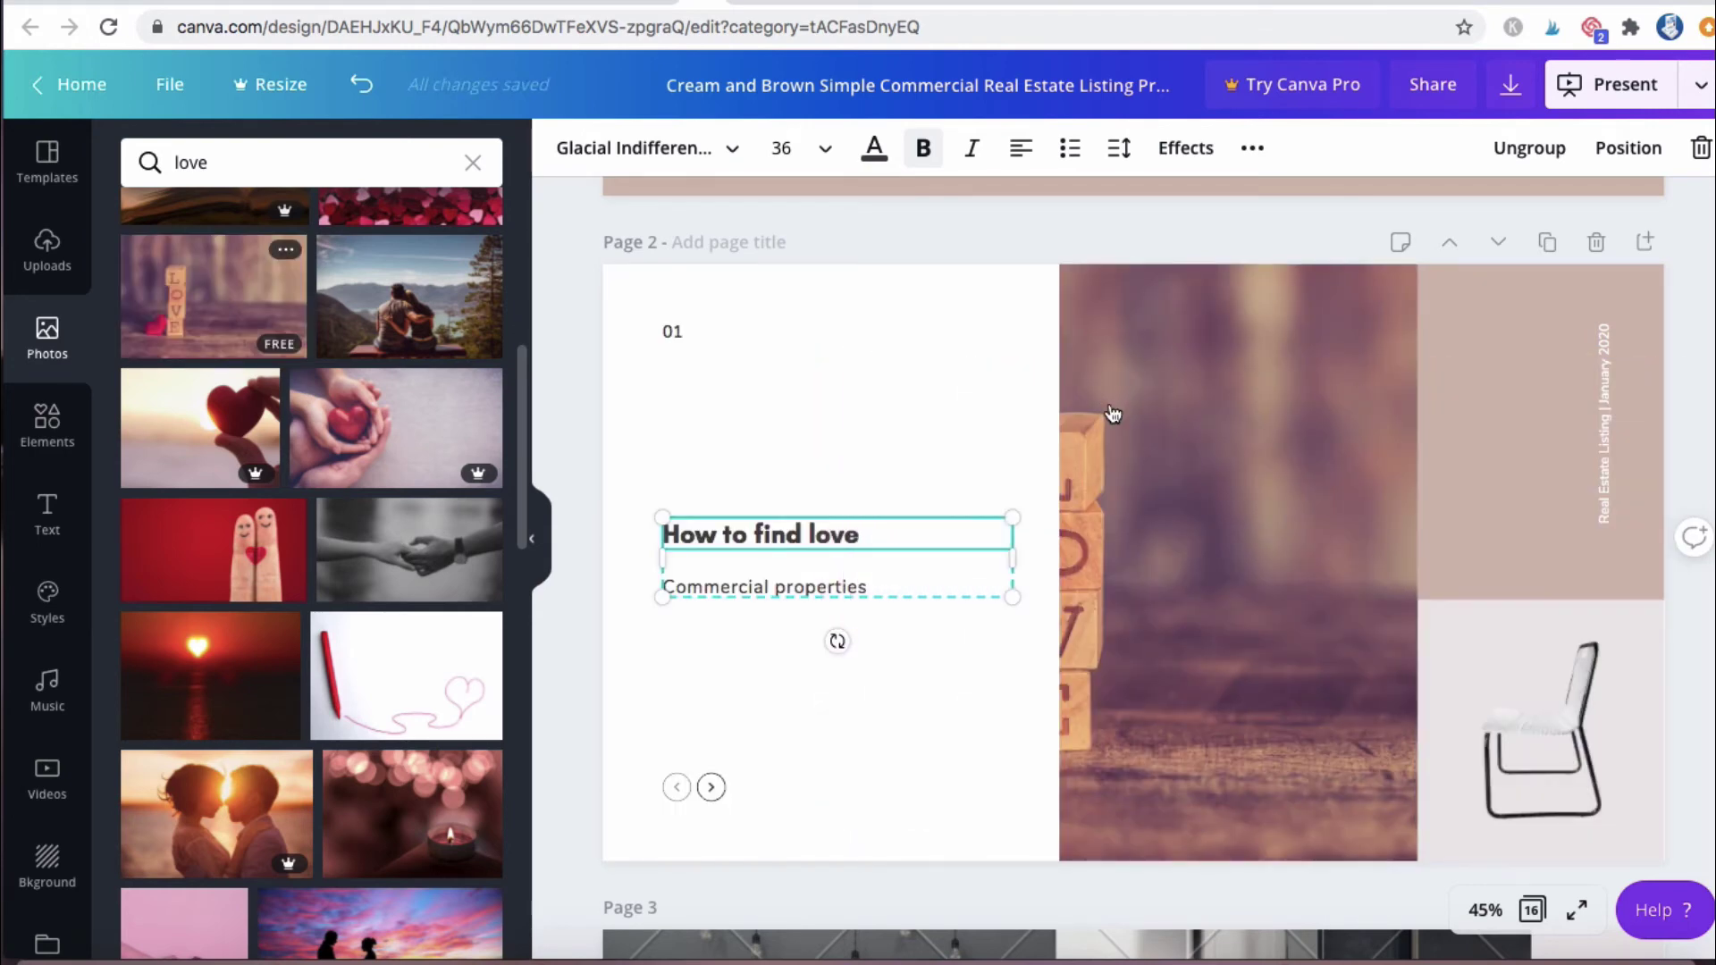
double_click(1191, 436)
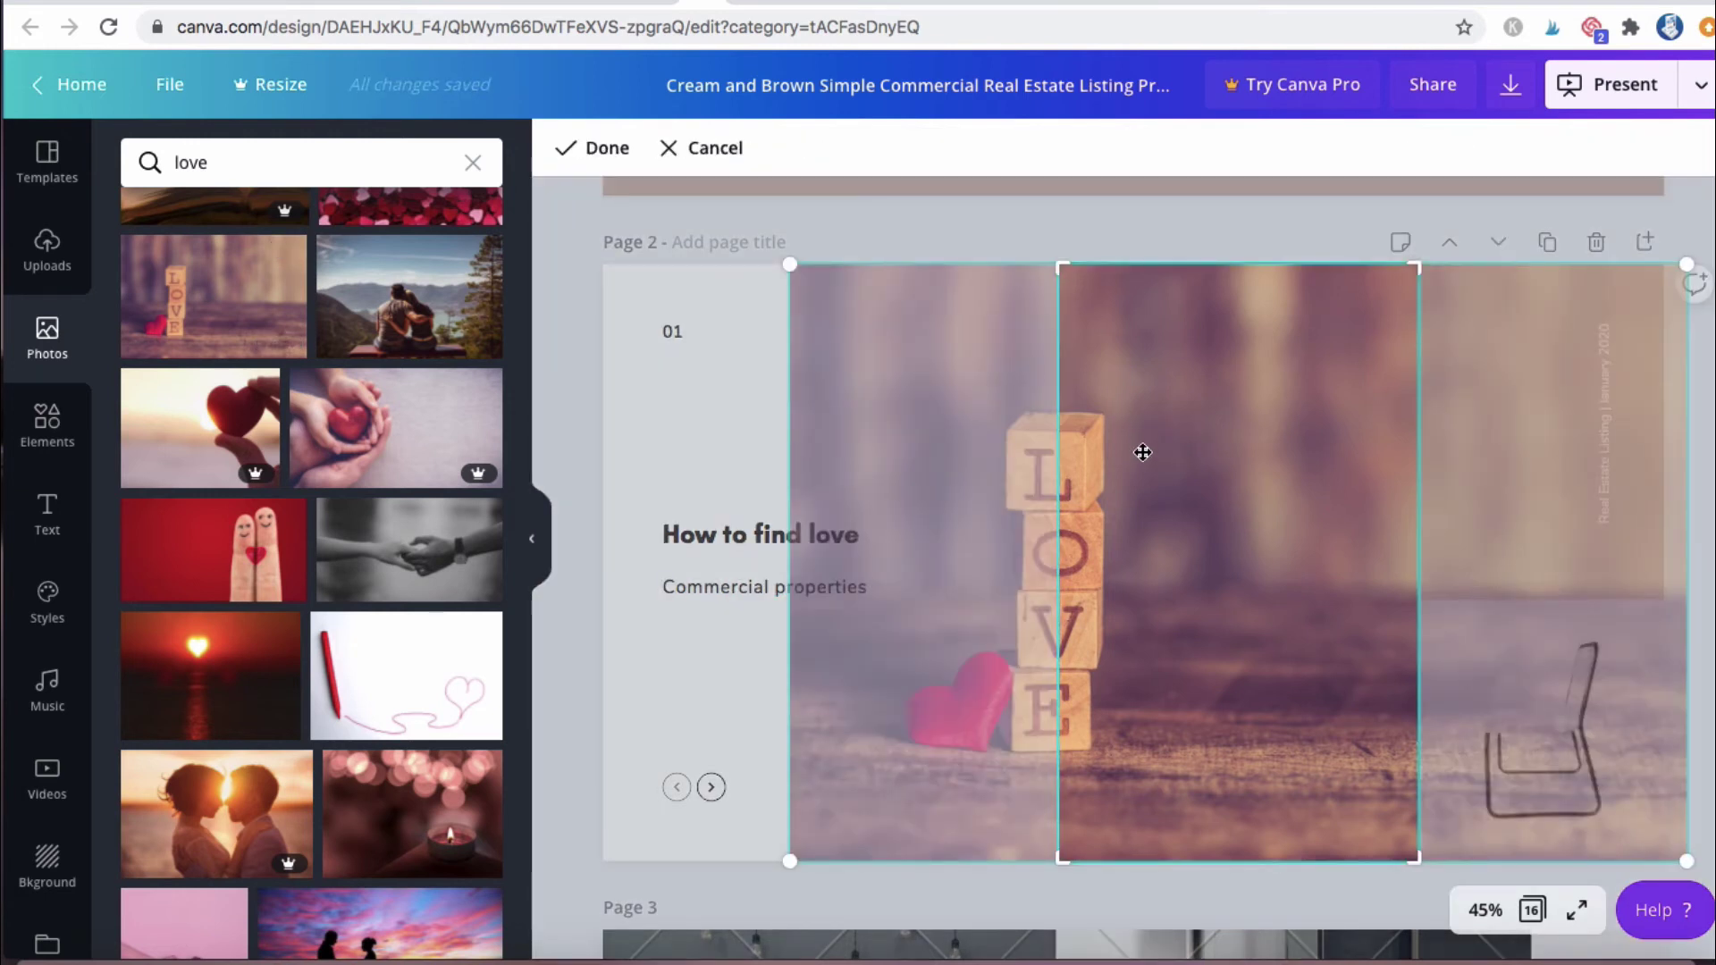
left_click_drag(1161, 459, 1351, 445)
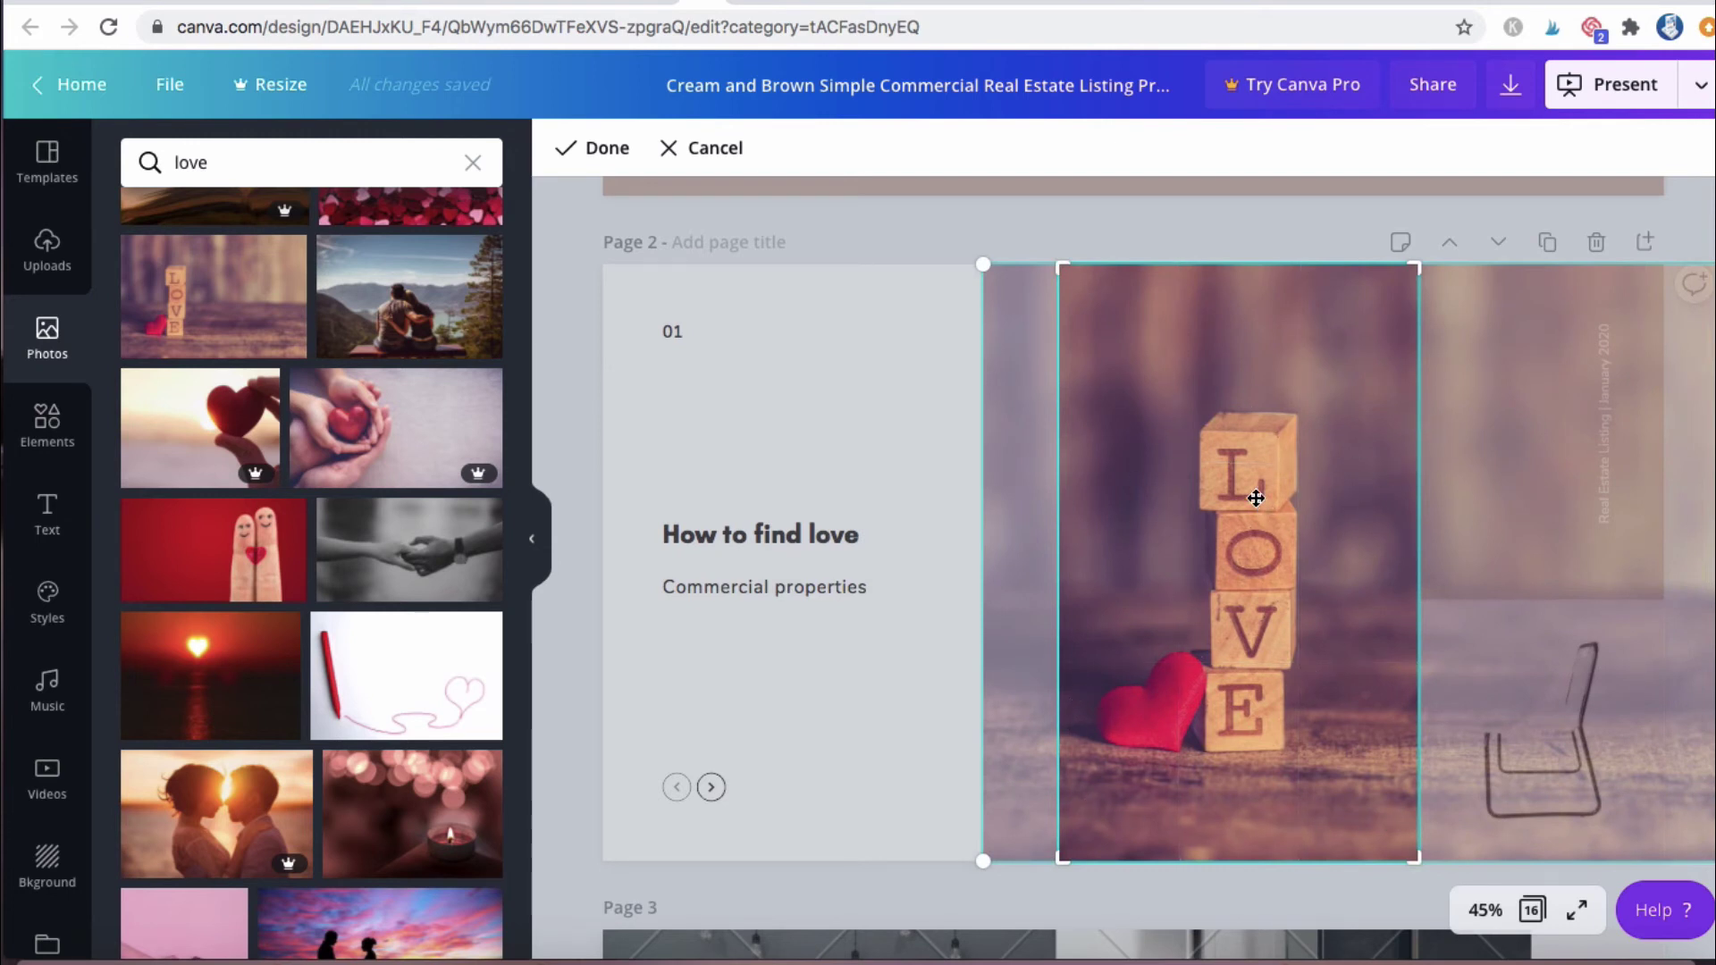
left_click(929, 227)
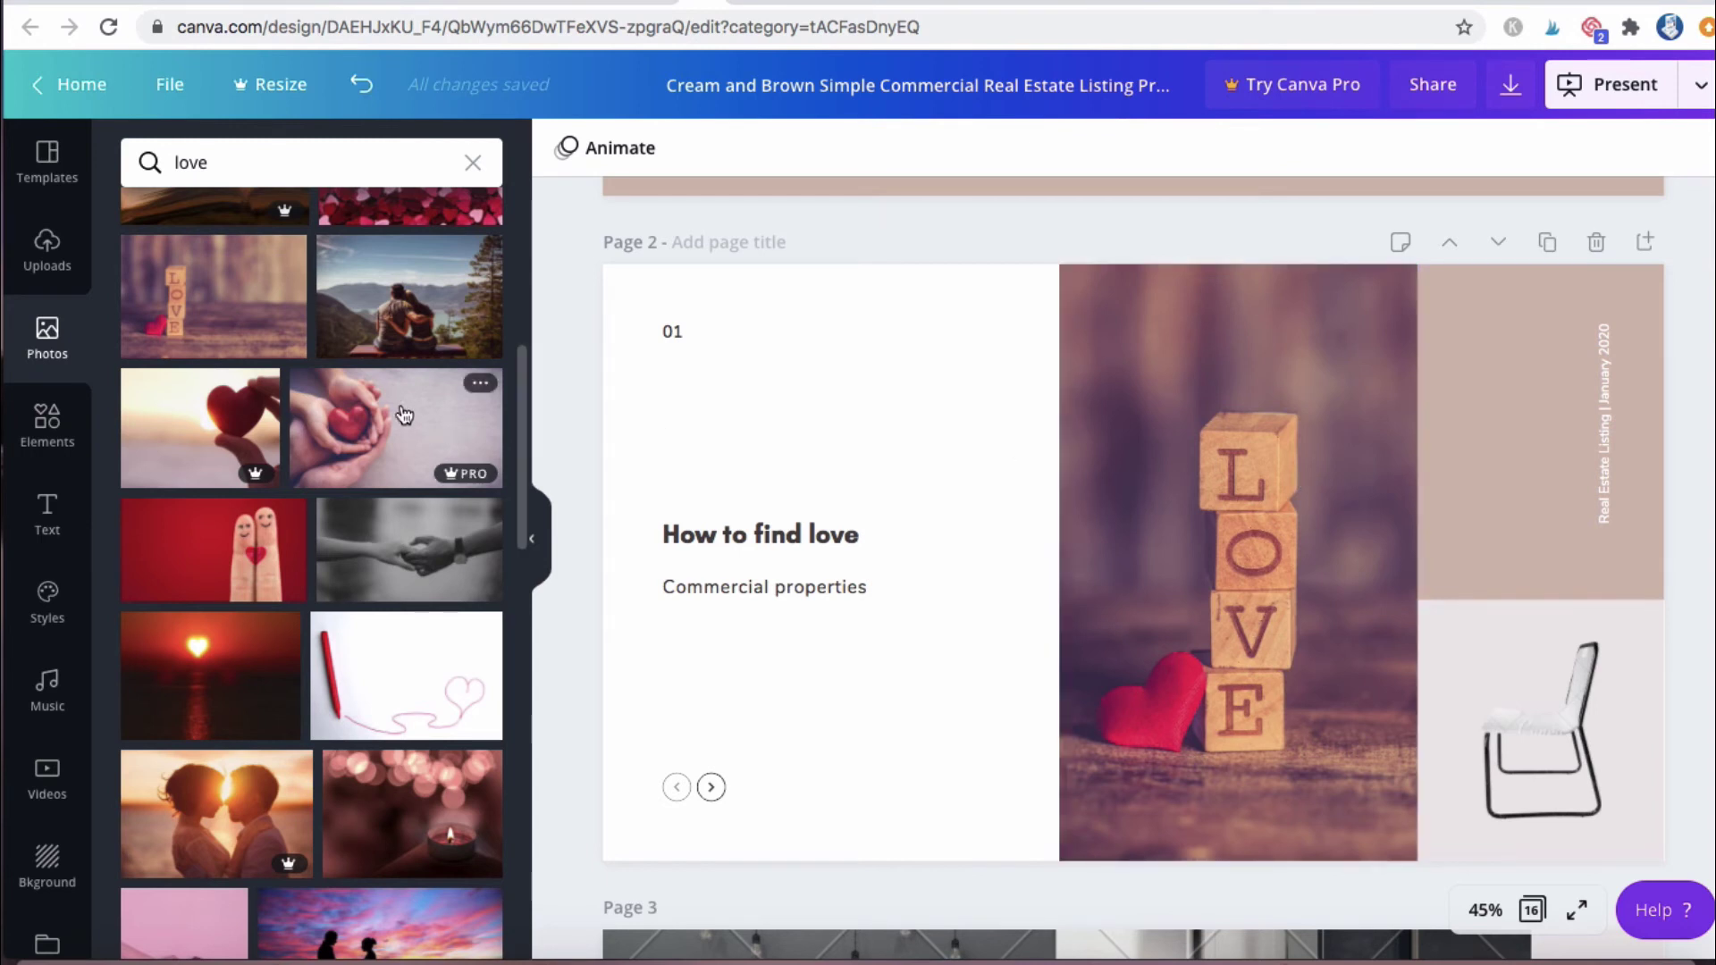
- Put the uploaded smiling-woman-with-laptop photo into the page 2 frame and adjust its crop
left_click(47, 250)
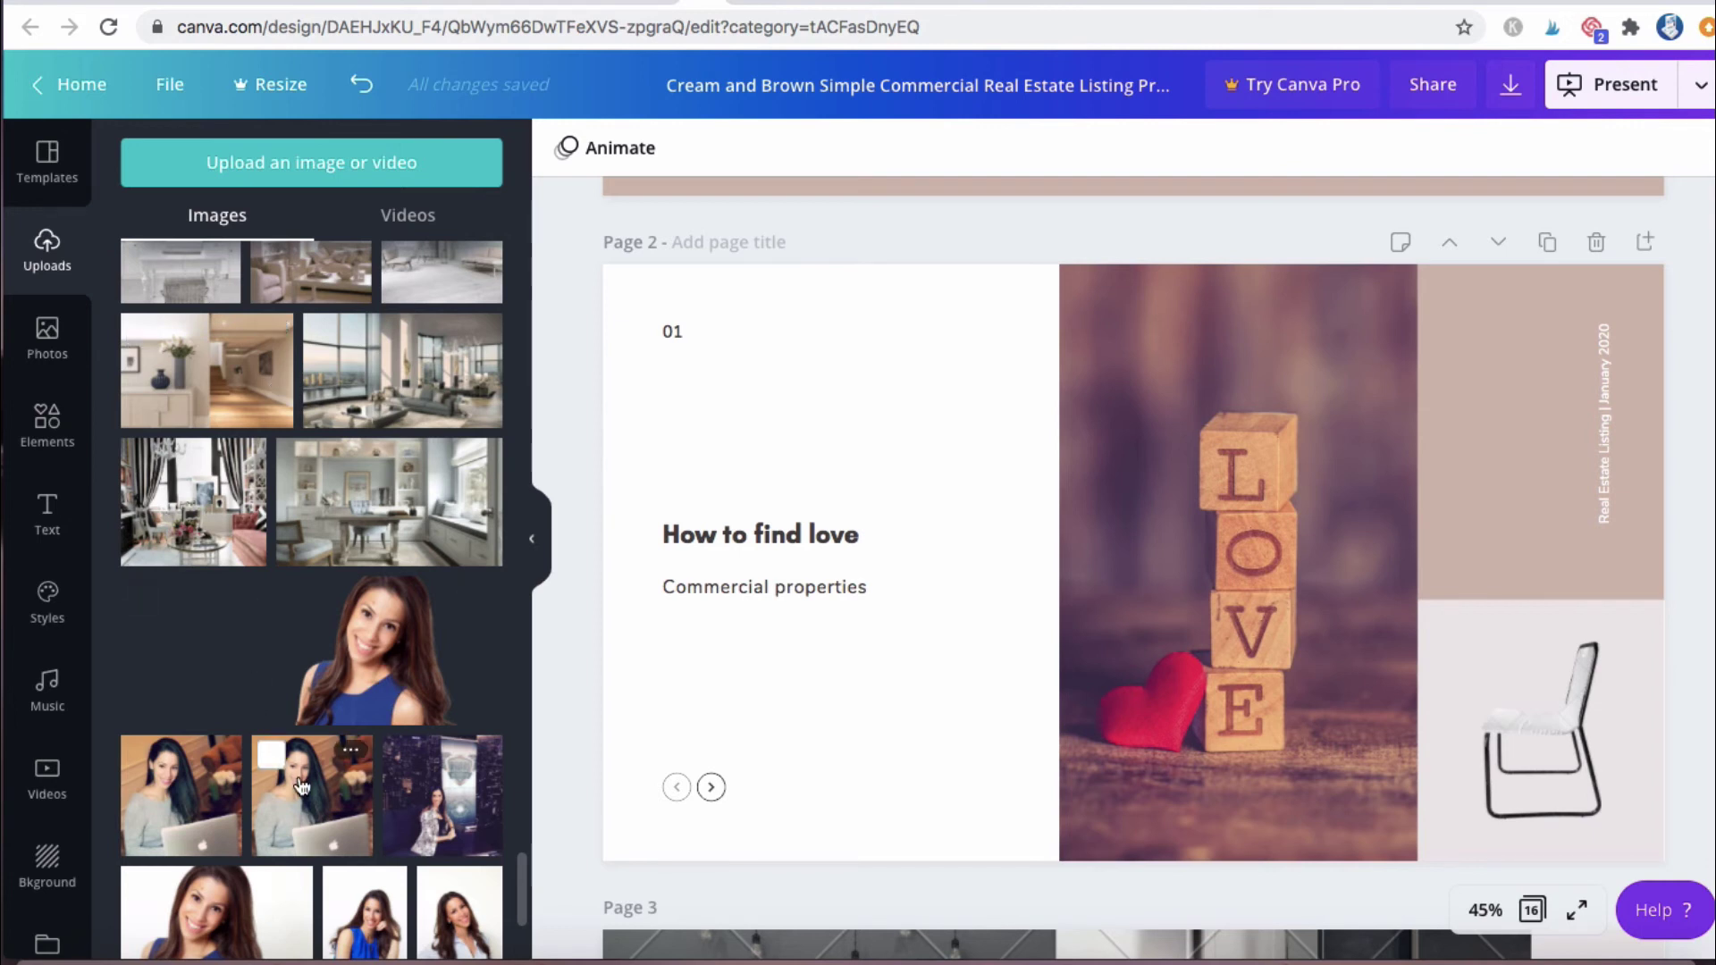
left_click_drag(307, 790, 1188, 502)
double_click(1110, 510)
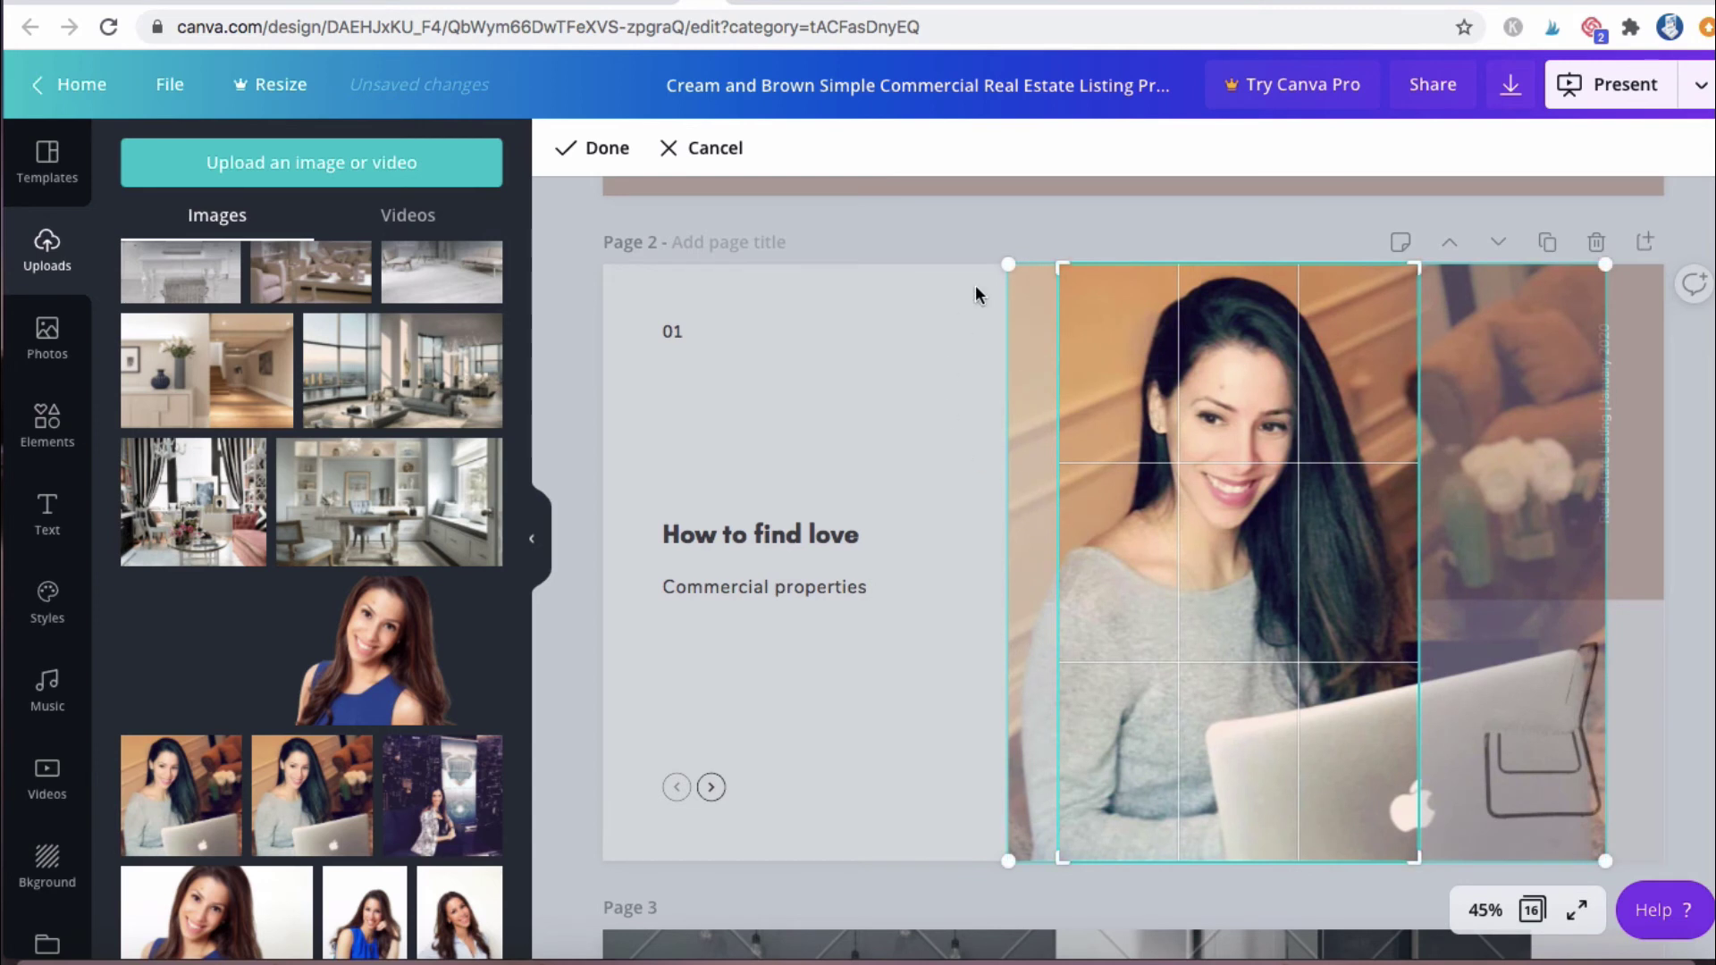
left_click(967, 235)
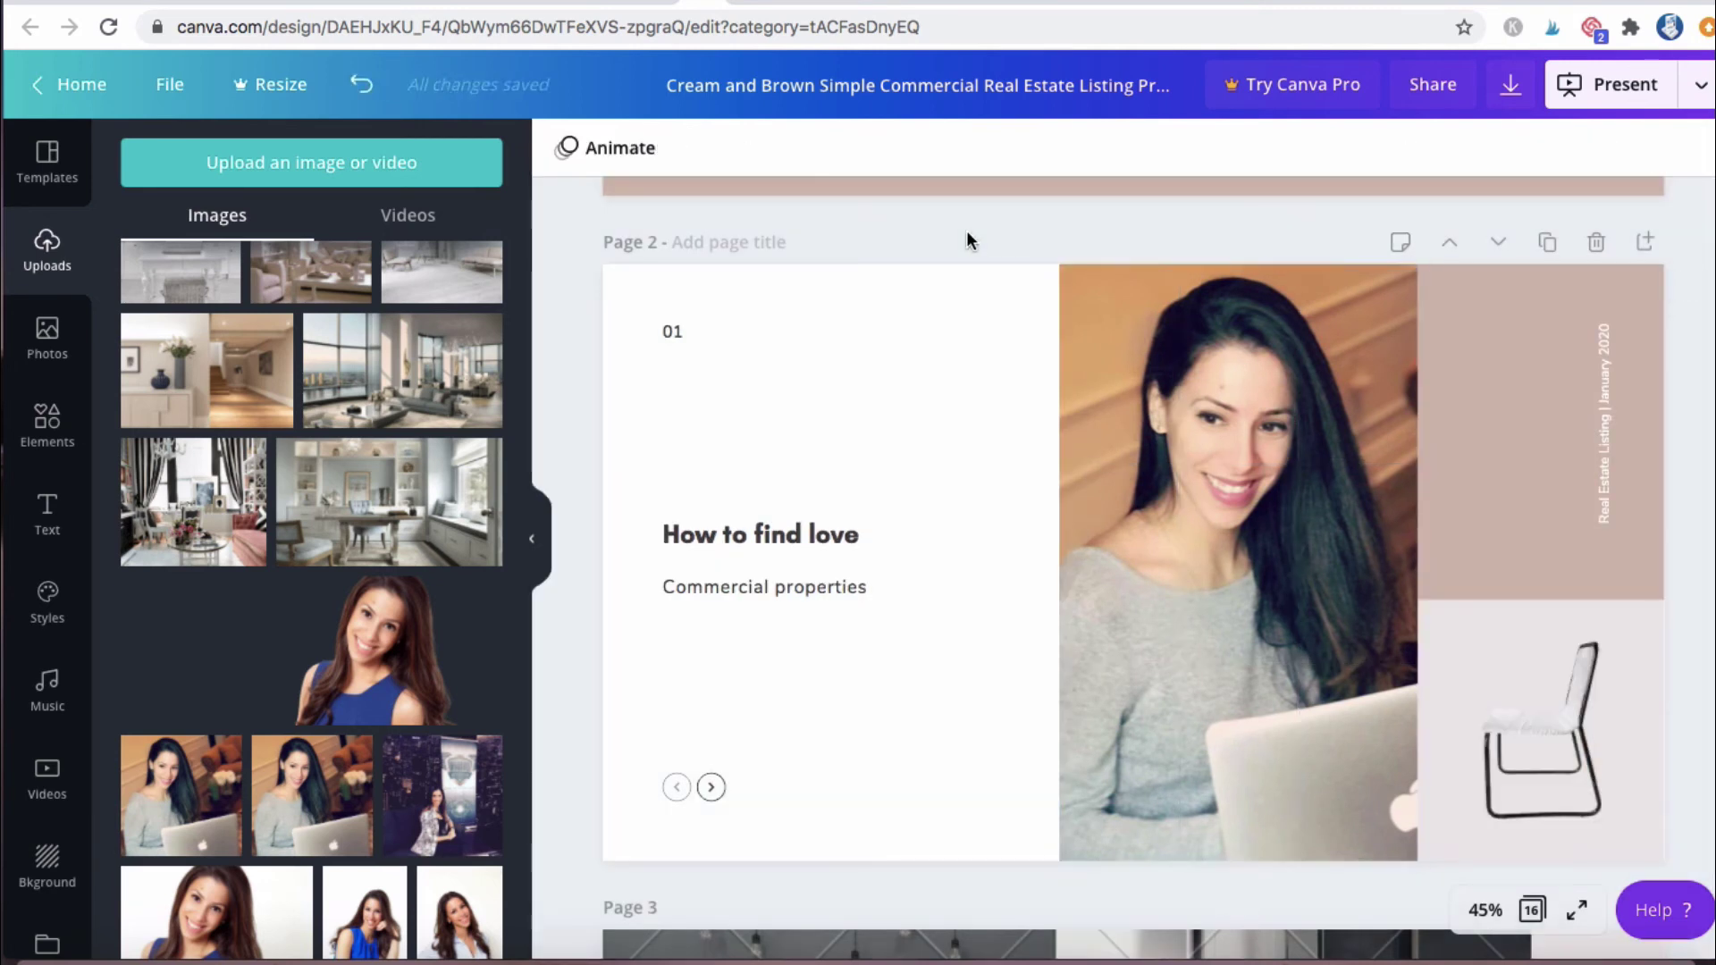
left_click(310, 175)
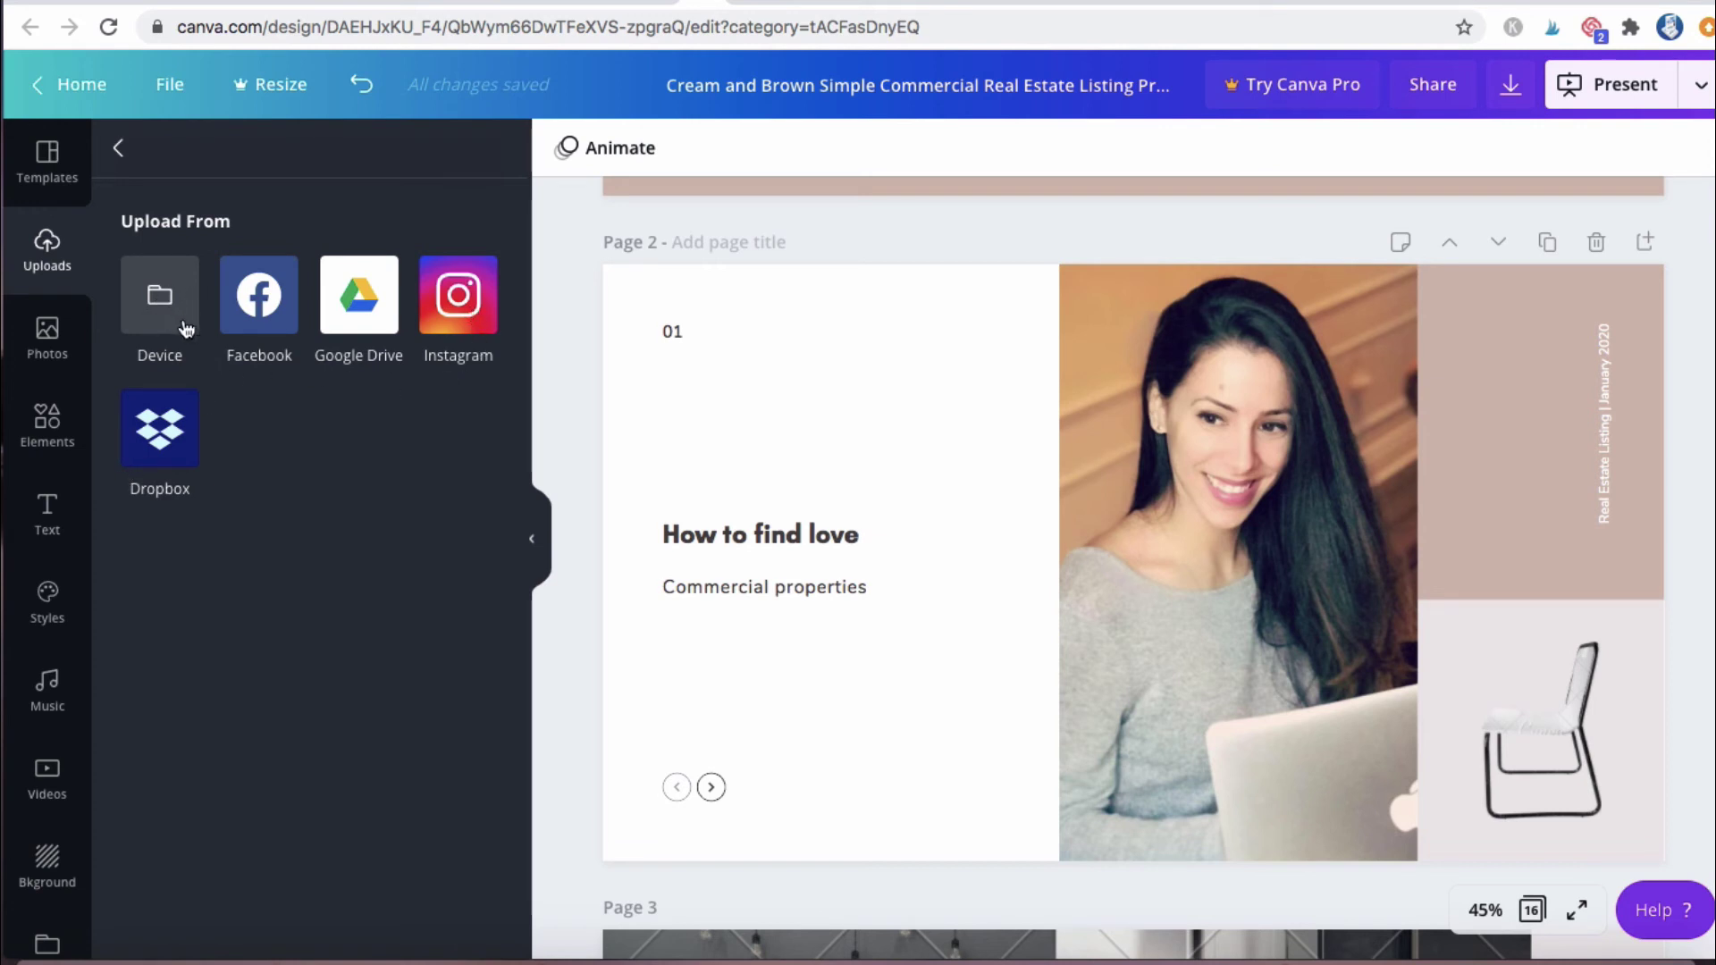
- Browse the 'love' photo search results again
left_click(75, 346)
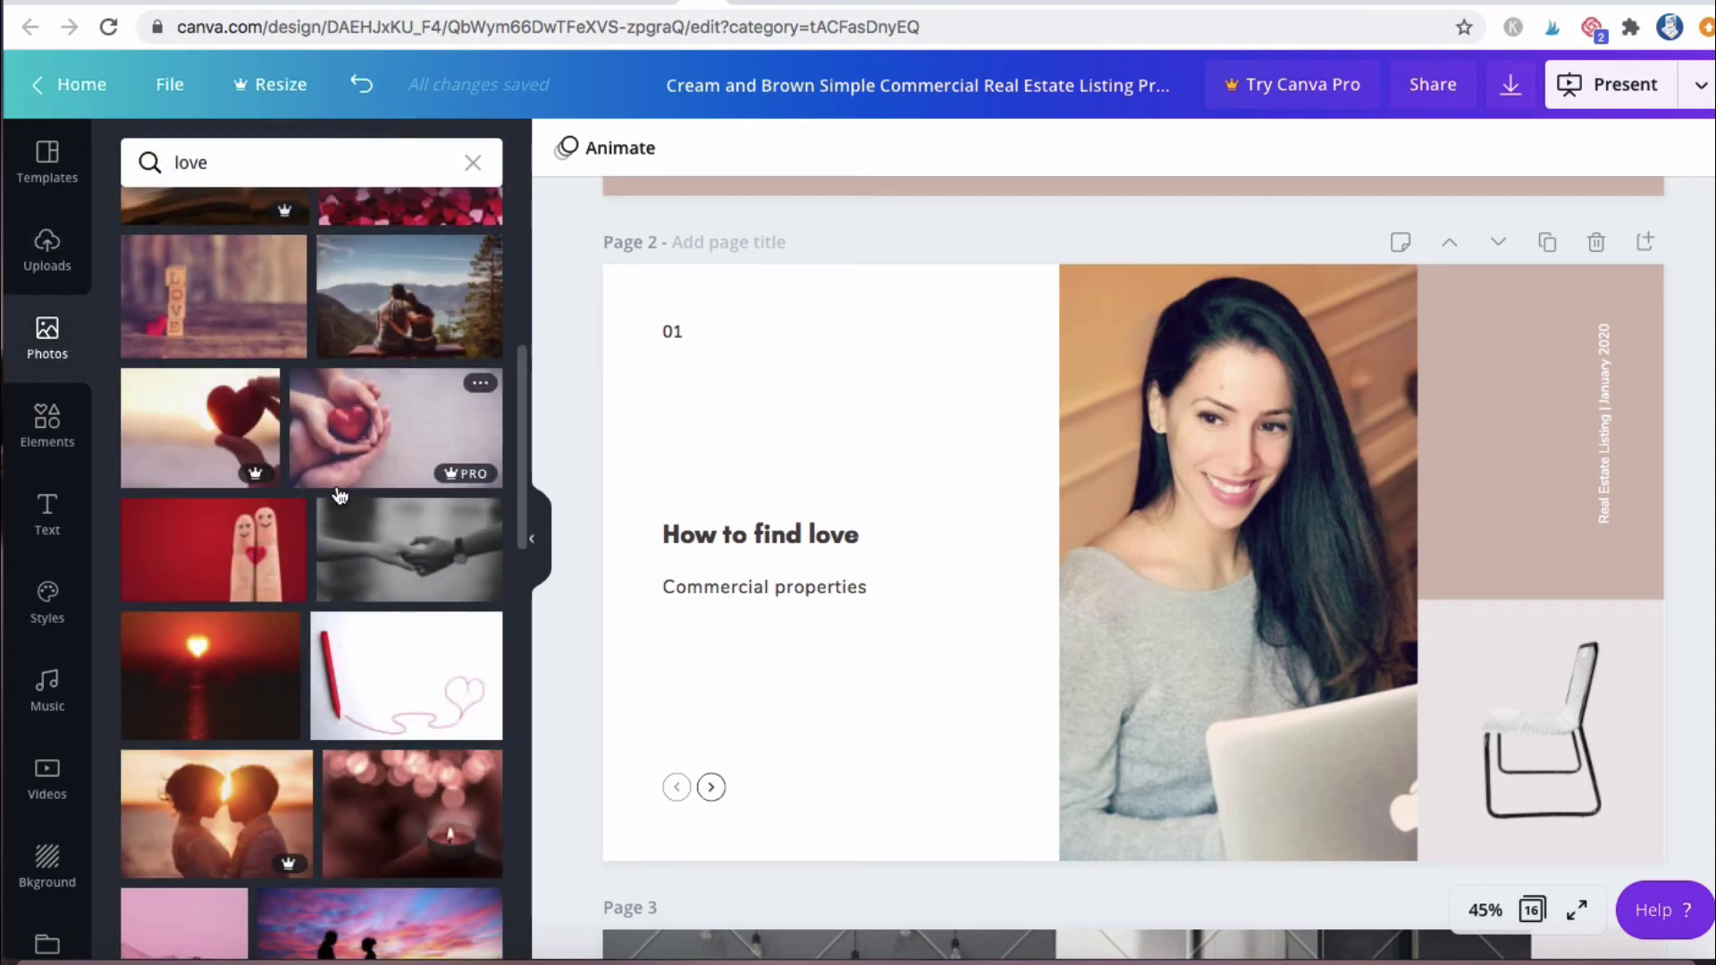
scroll(340, 494, "down", 5)
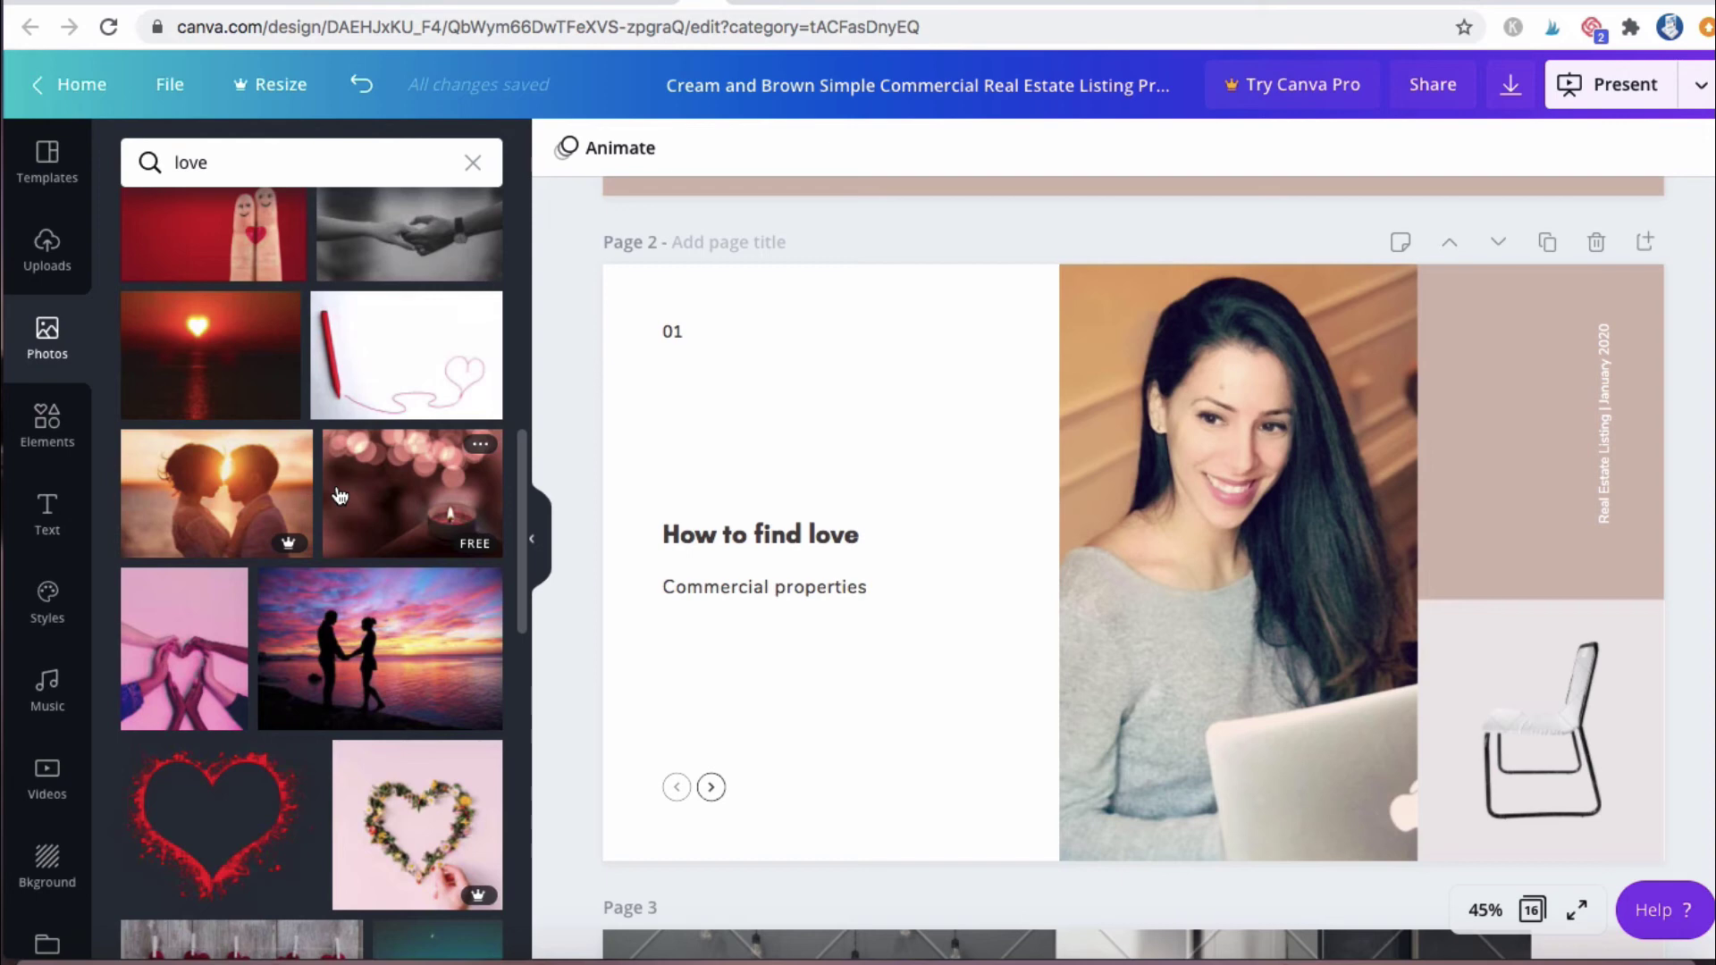
scroll(339, 494, "down", 15)
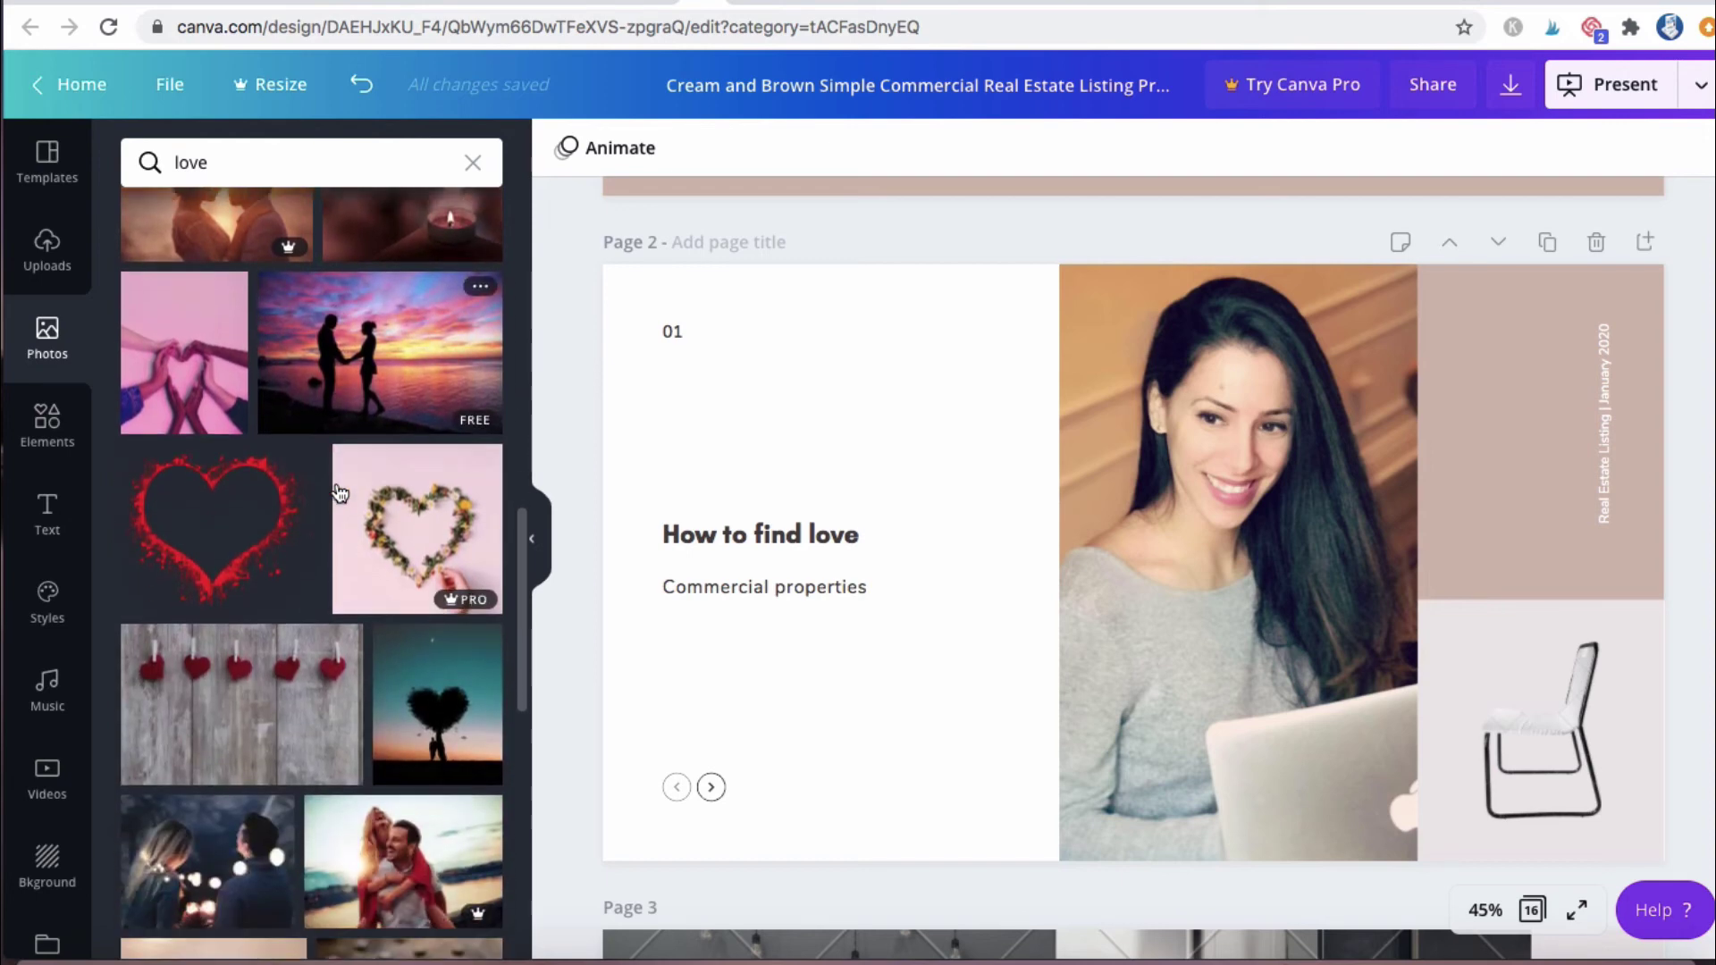
scroll(336, 480, "down", 15)
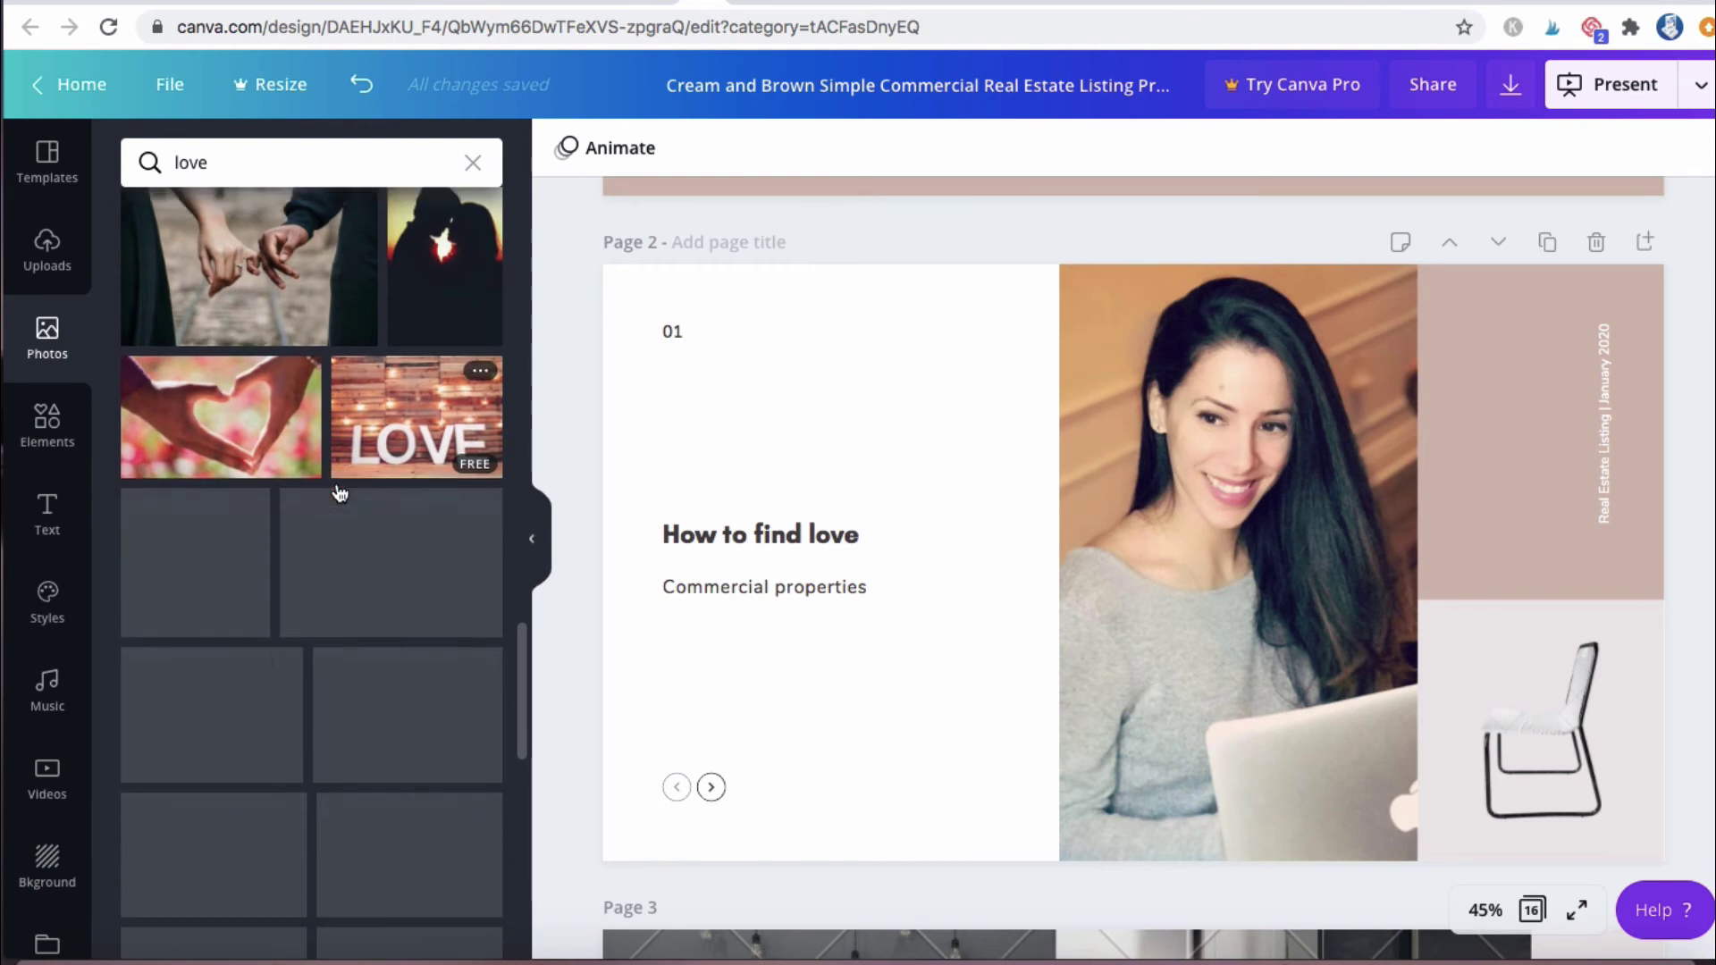
scroll(268, 312, "up", 3)
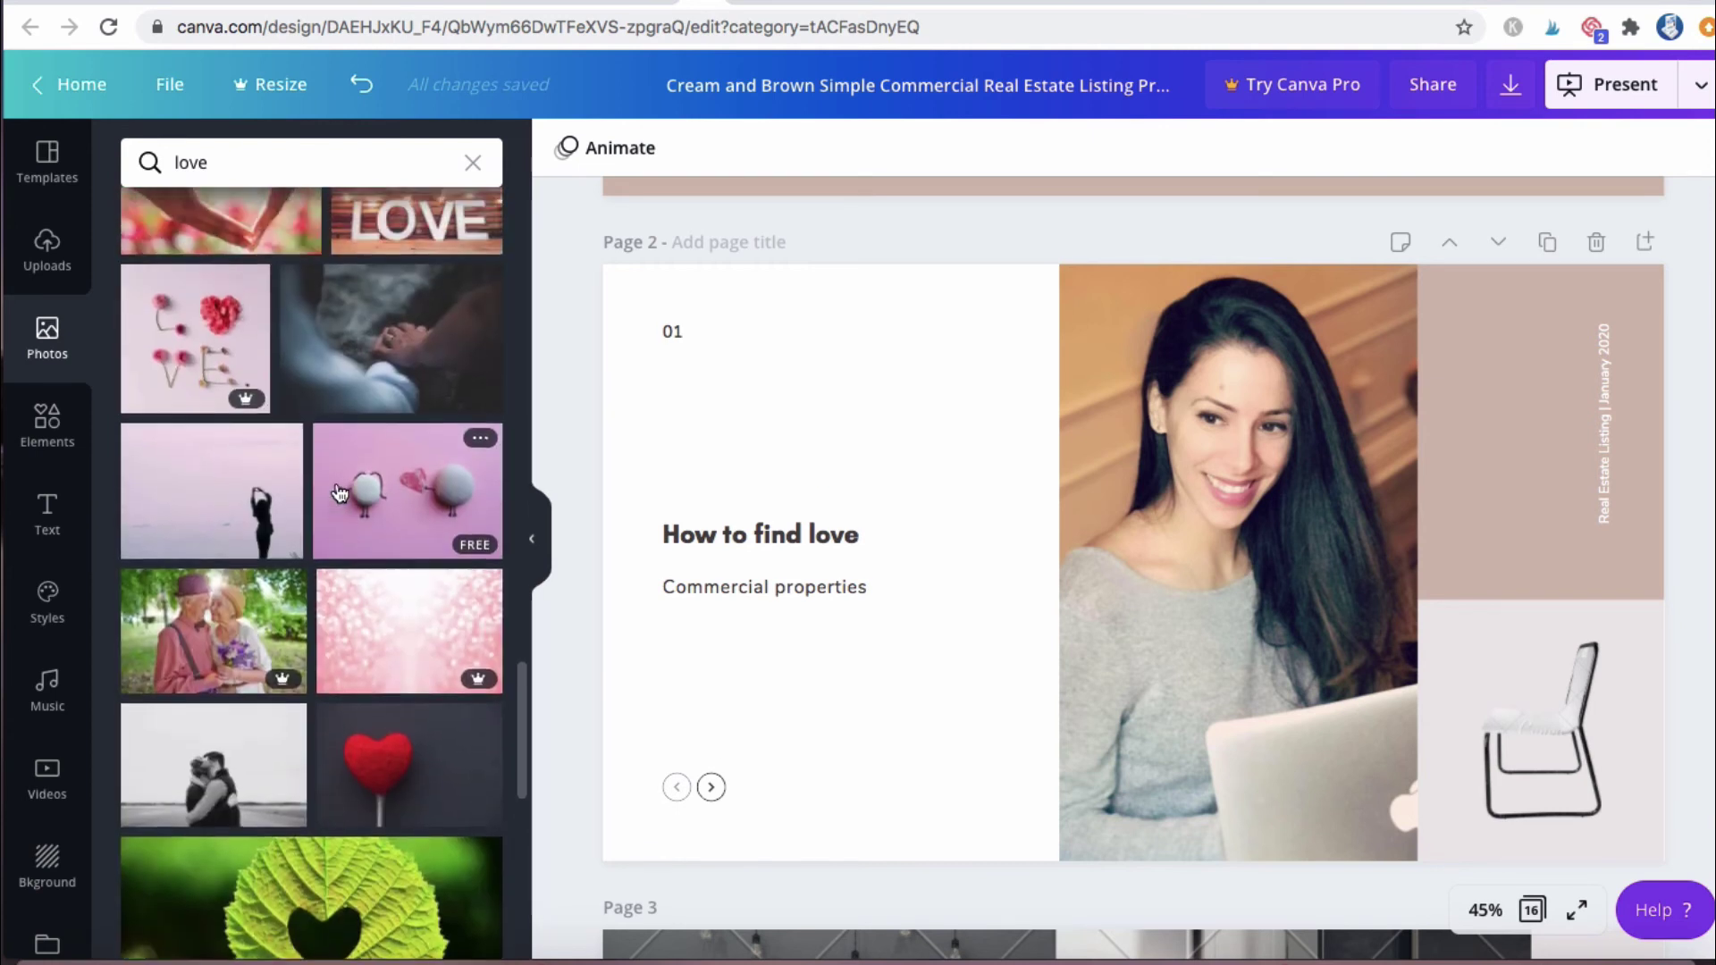
- Change the photo search to 'couple' and browse the results
left_click_drag(226, 165, 169, 165)
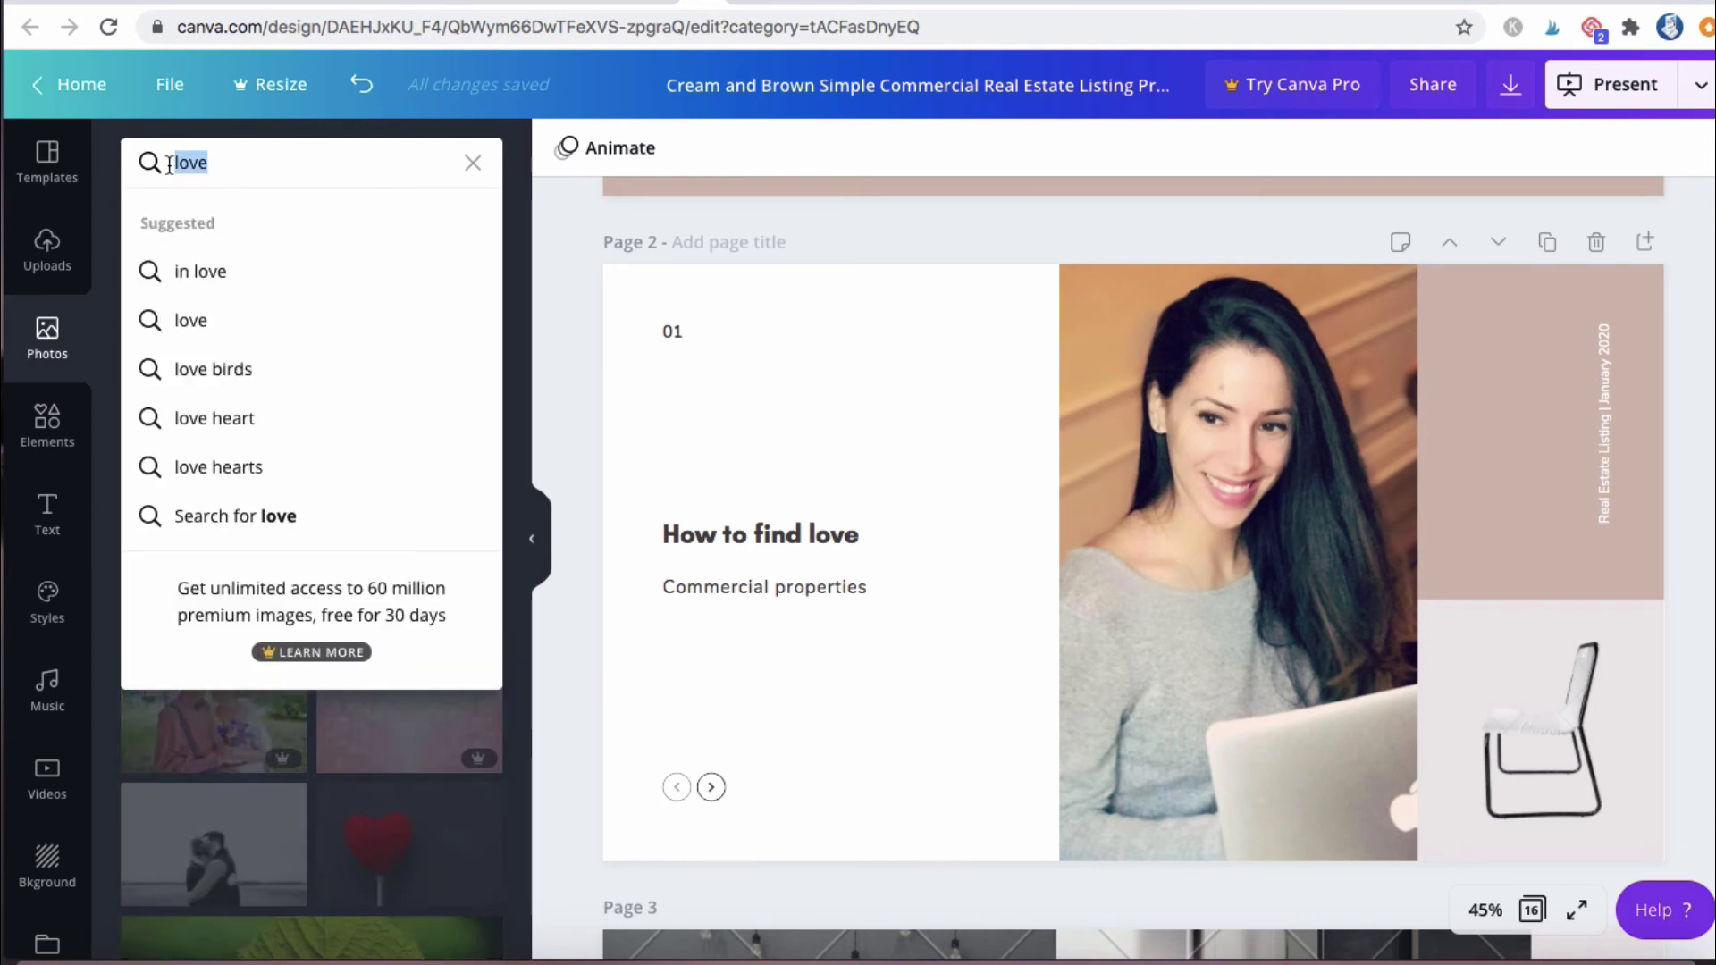
type("couple")
key("Return")
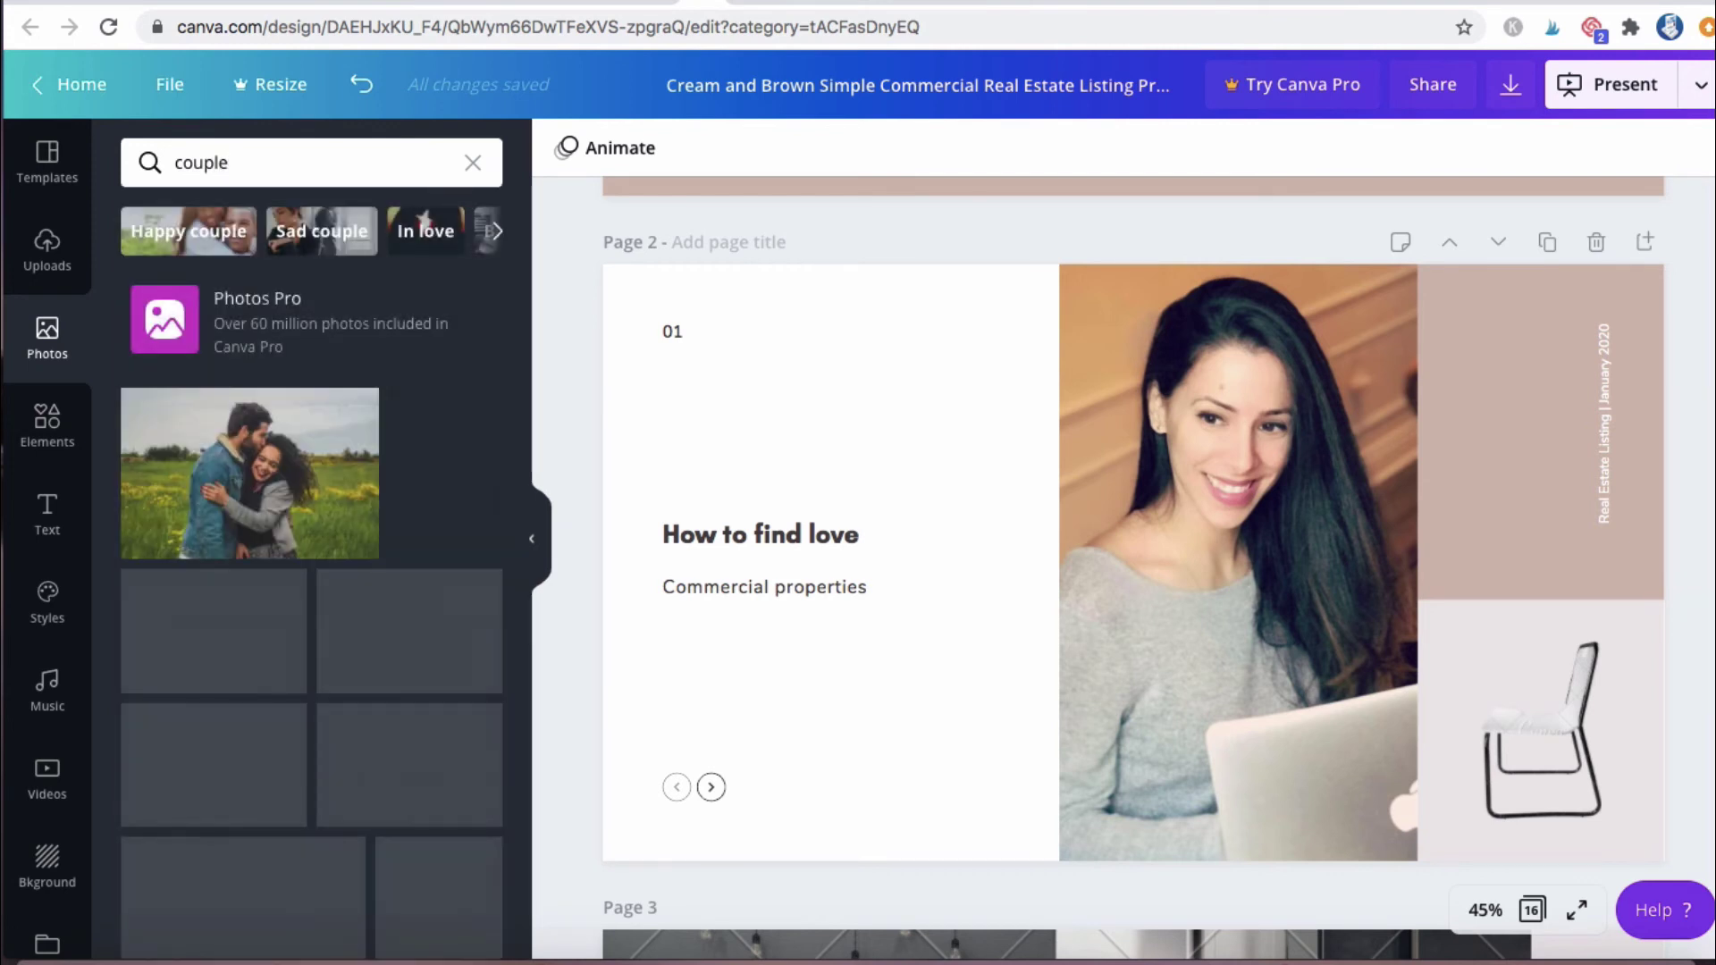
scroll(198, 520, "down", 4)
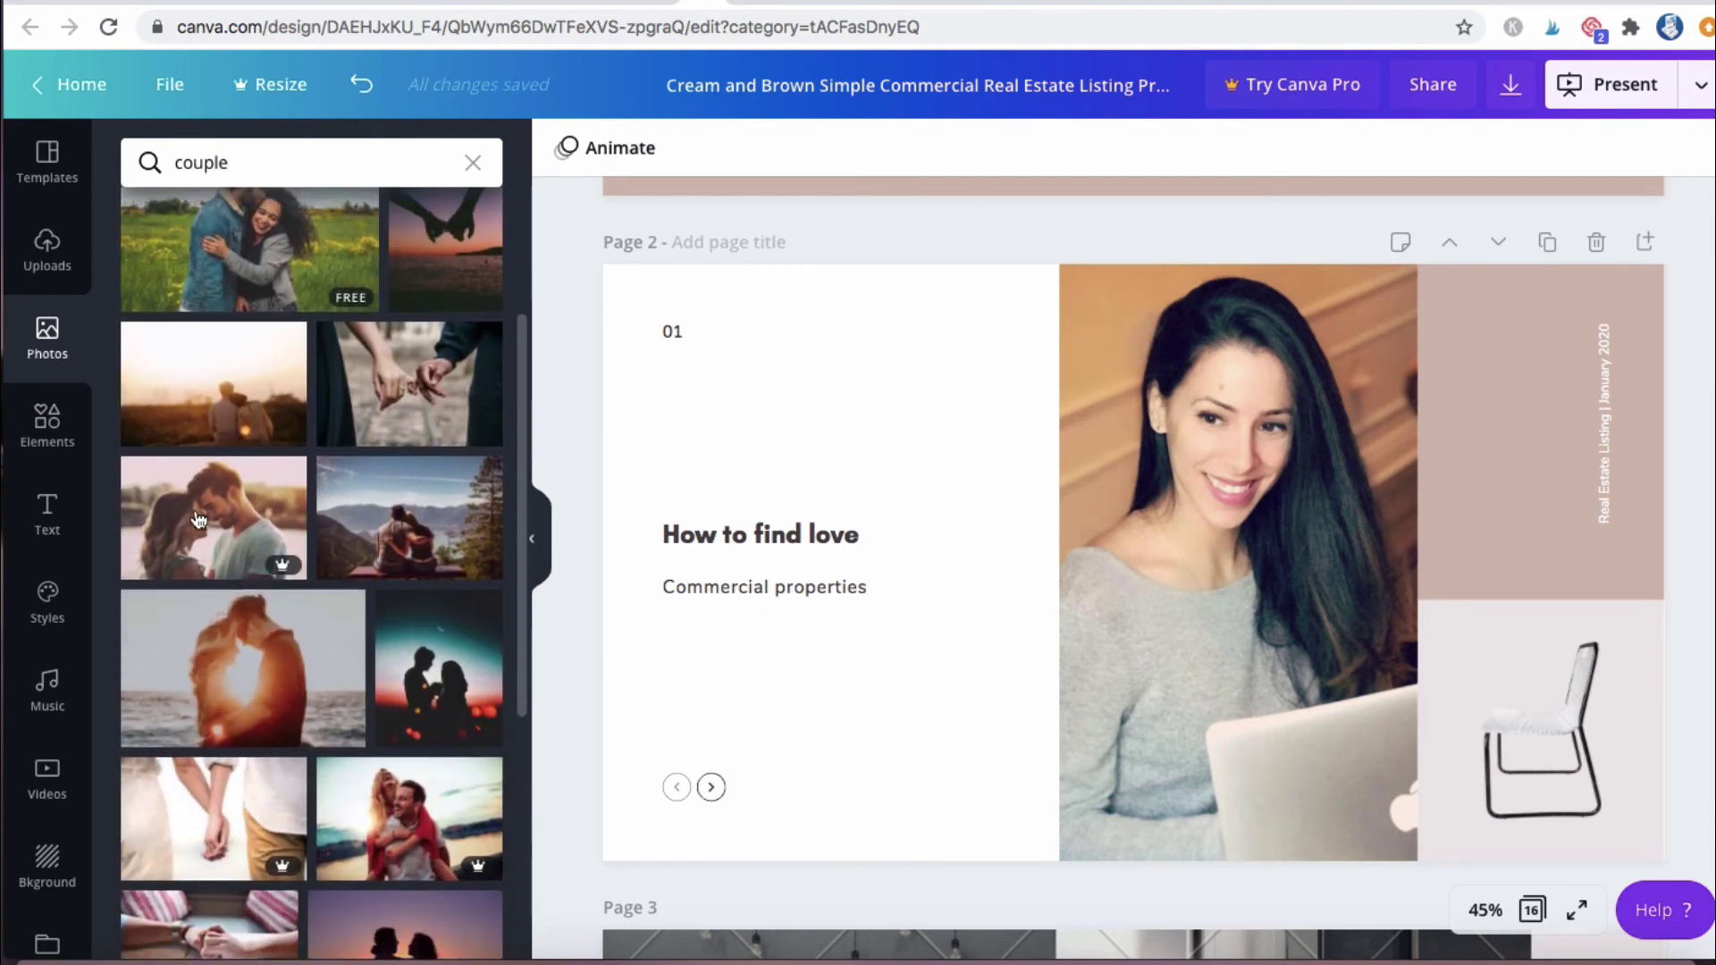
scroll(198, 520, "down", 1)
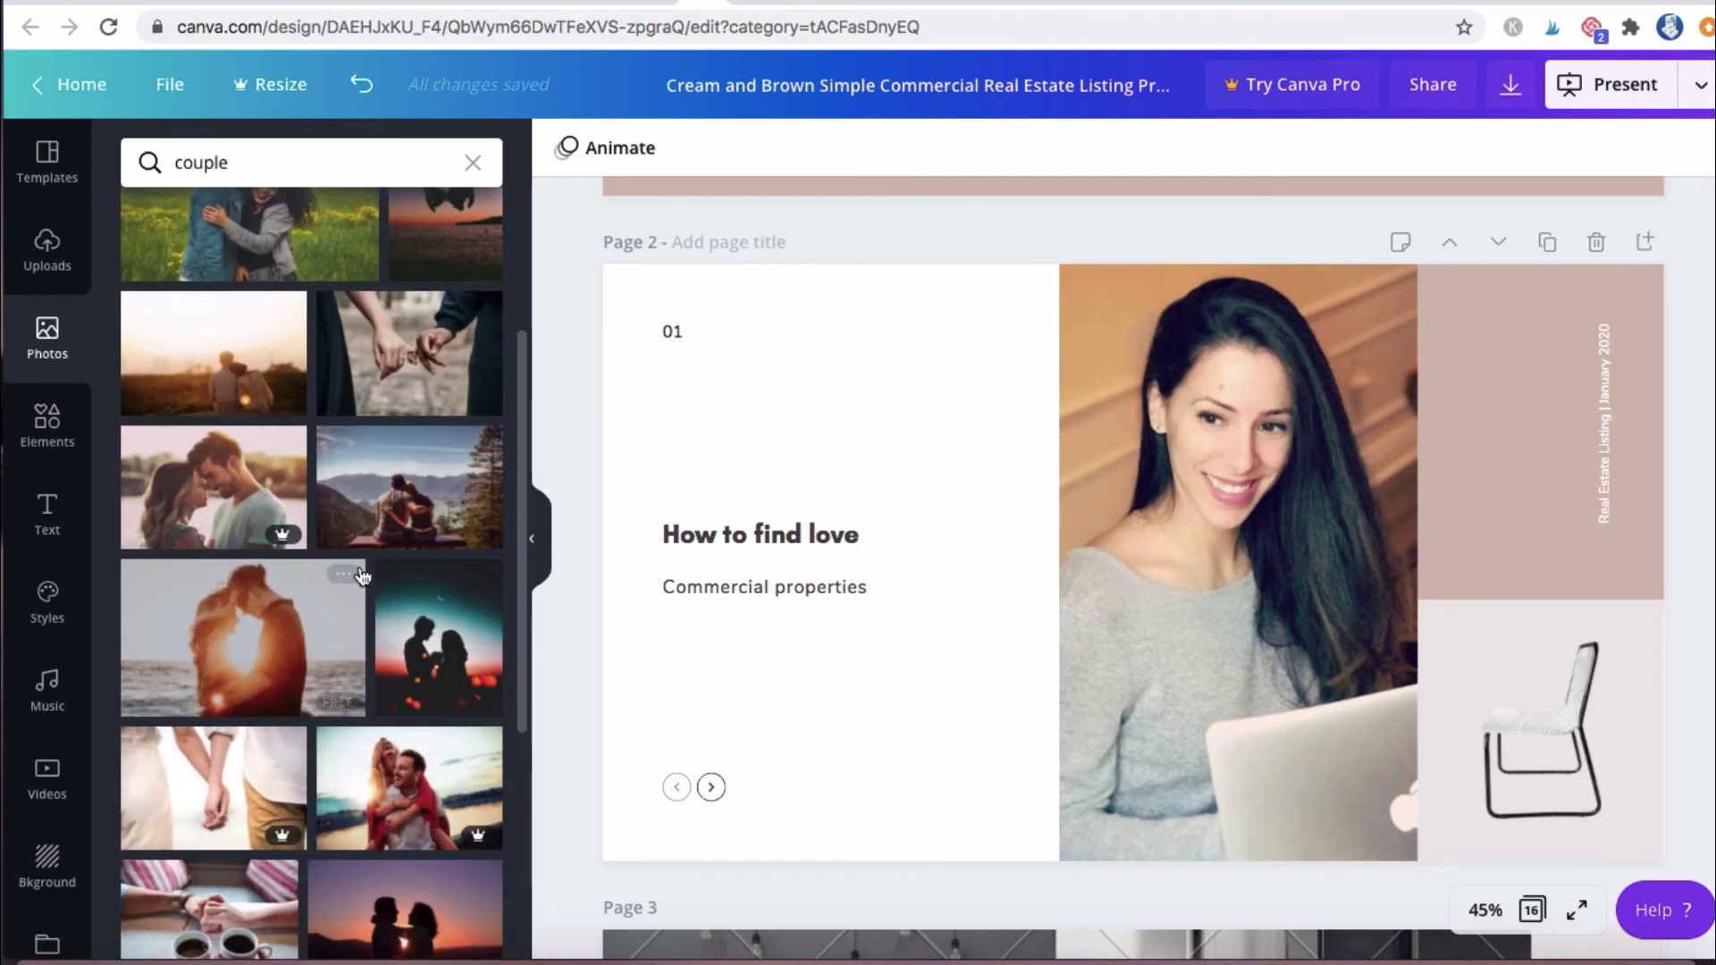
scroll(362, 577, "up", 5)
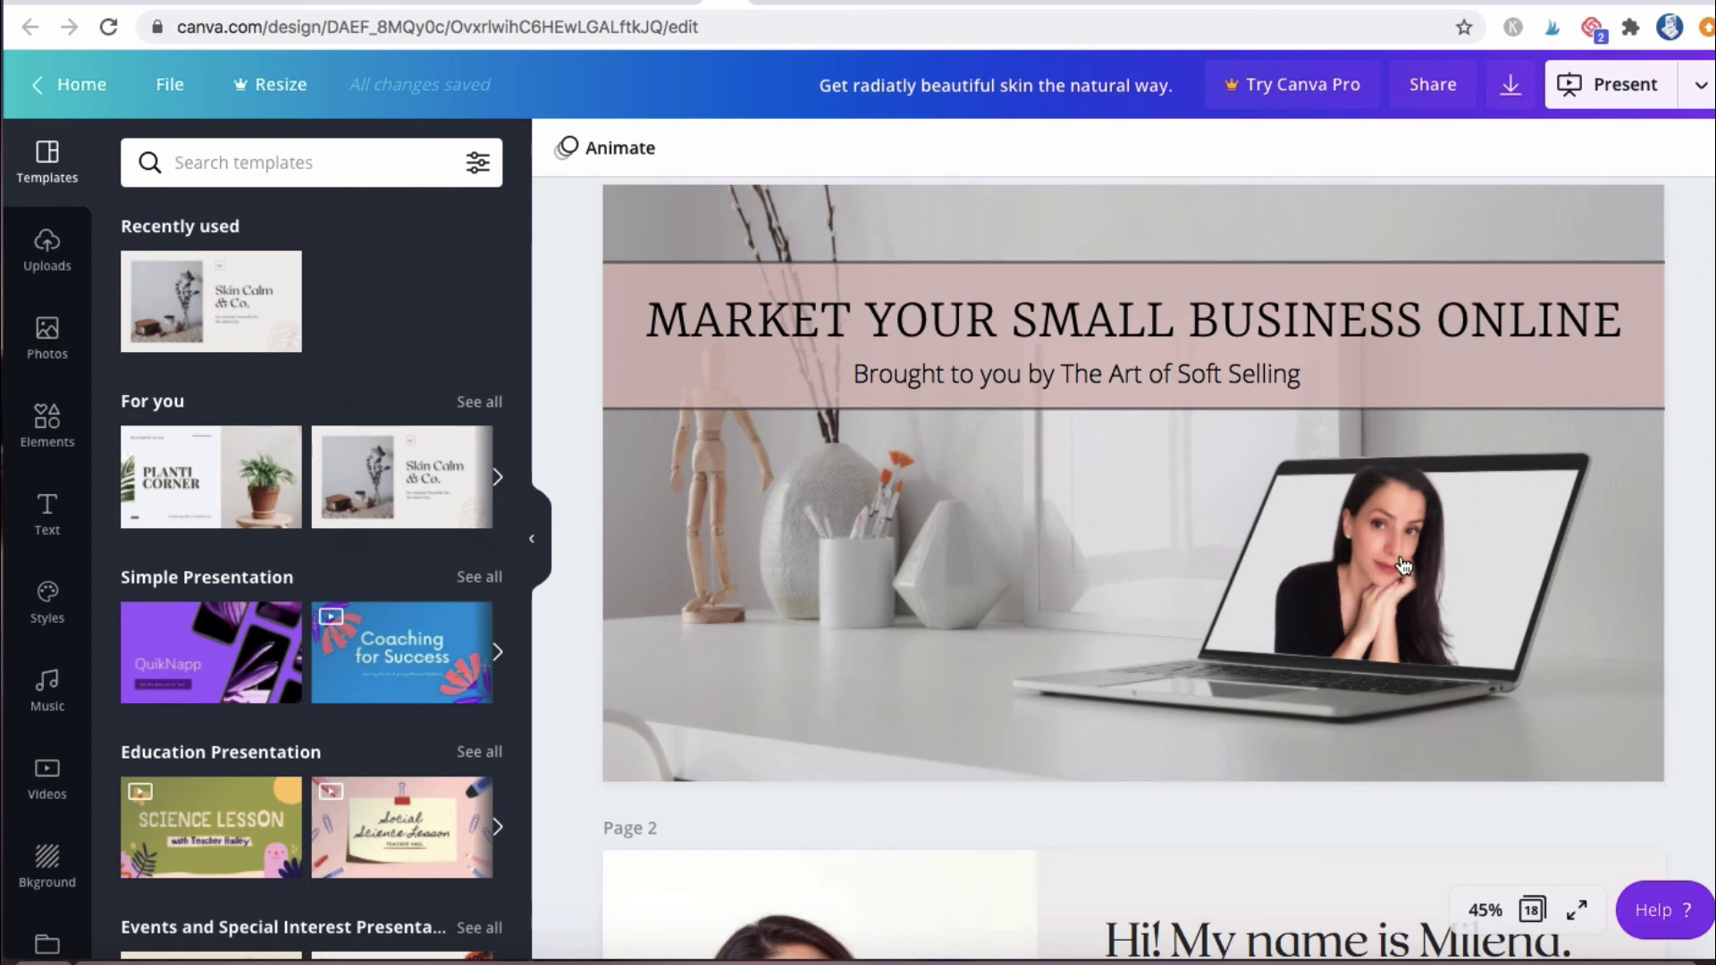
scroll(1403, 565, "down", 4)
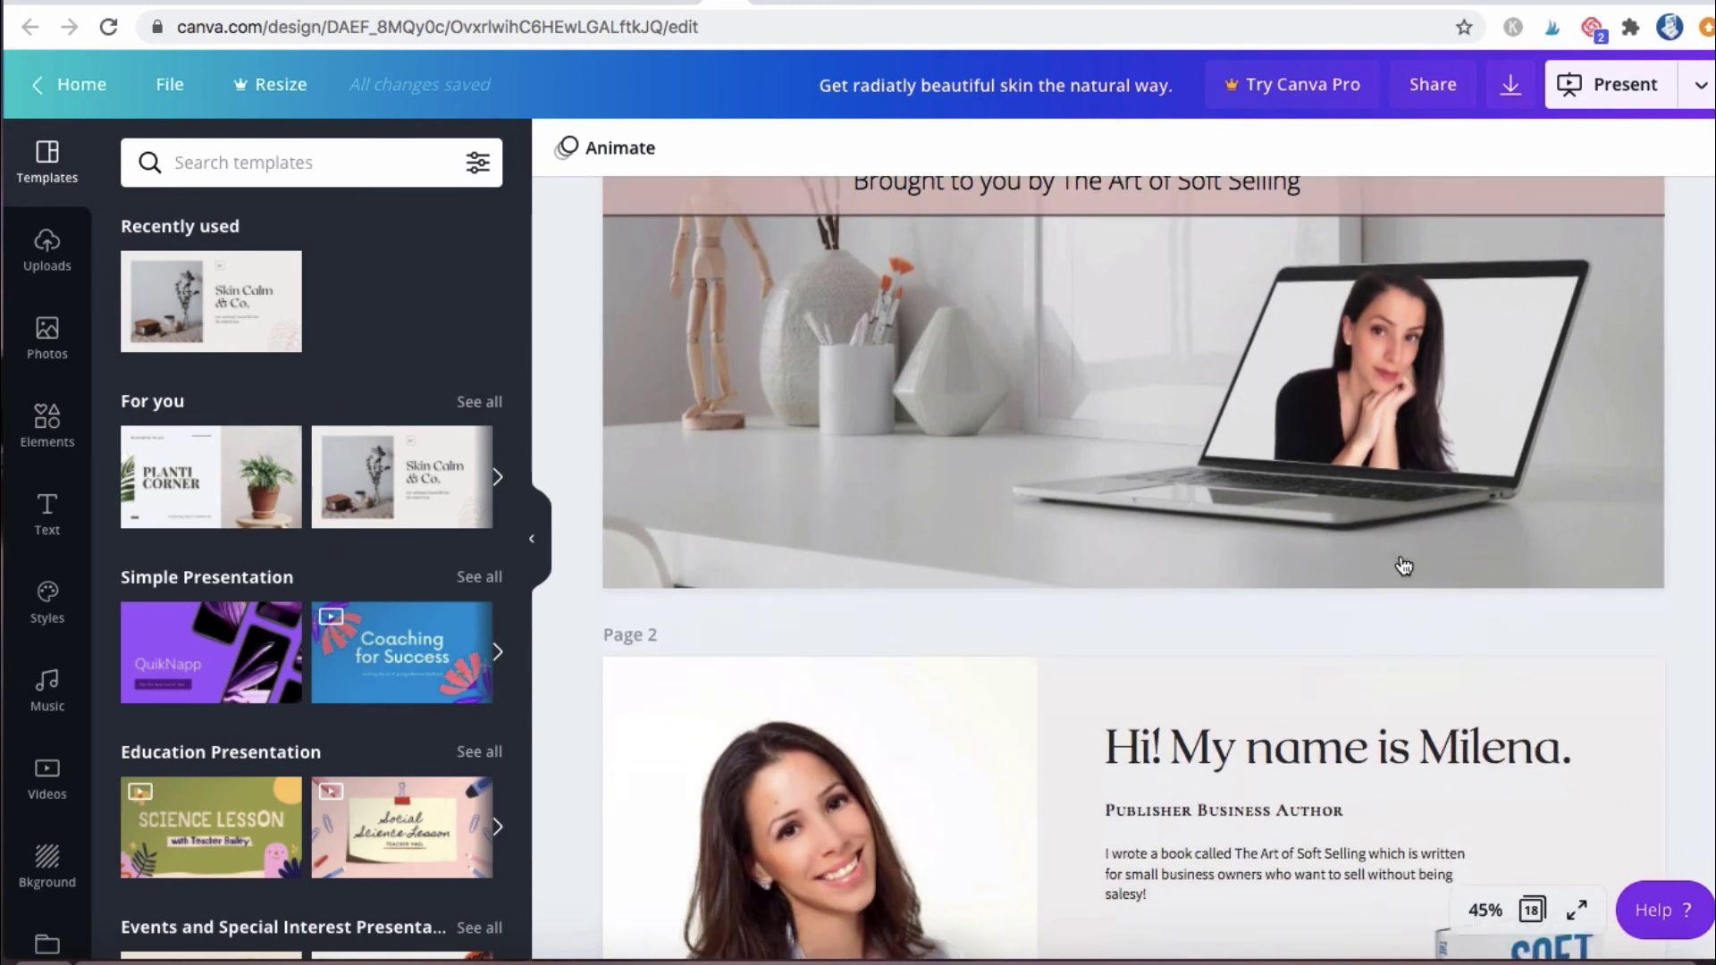
scroll(1403, 565, "down", 2)
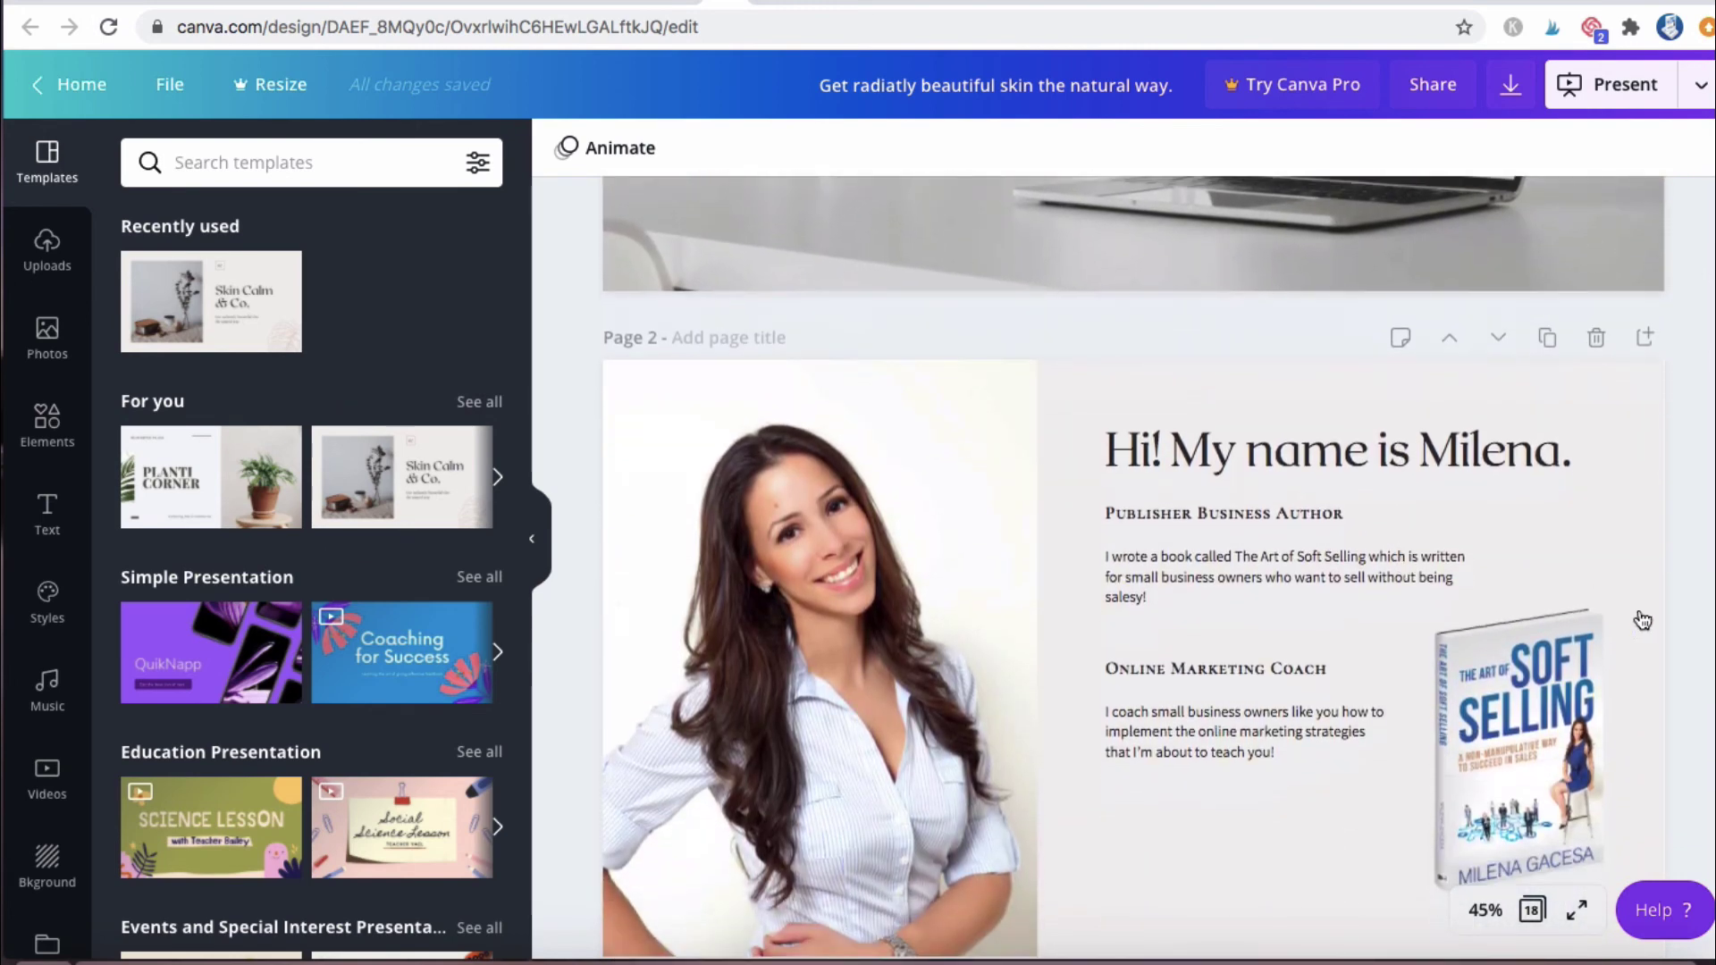
scroll(1694, 638, "down", 1)
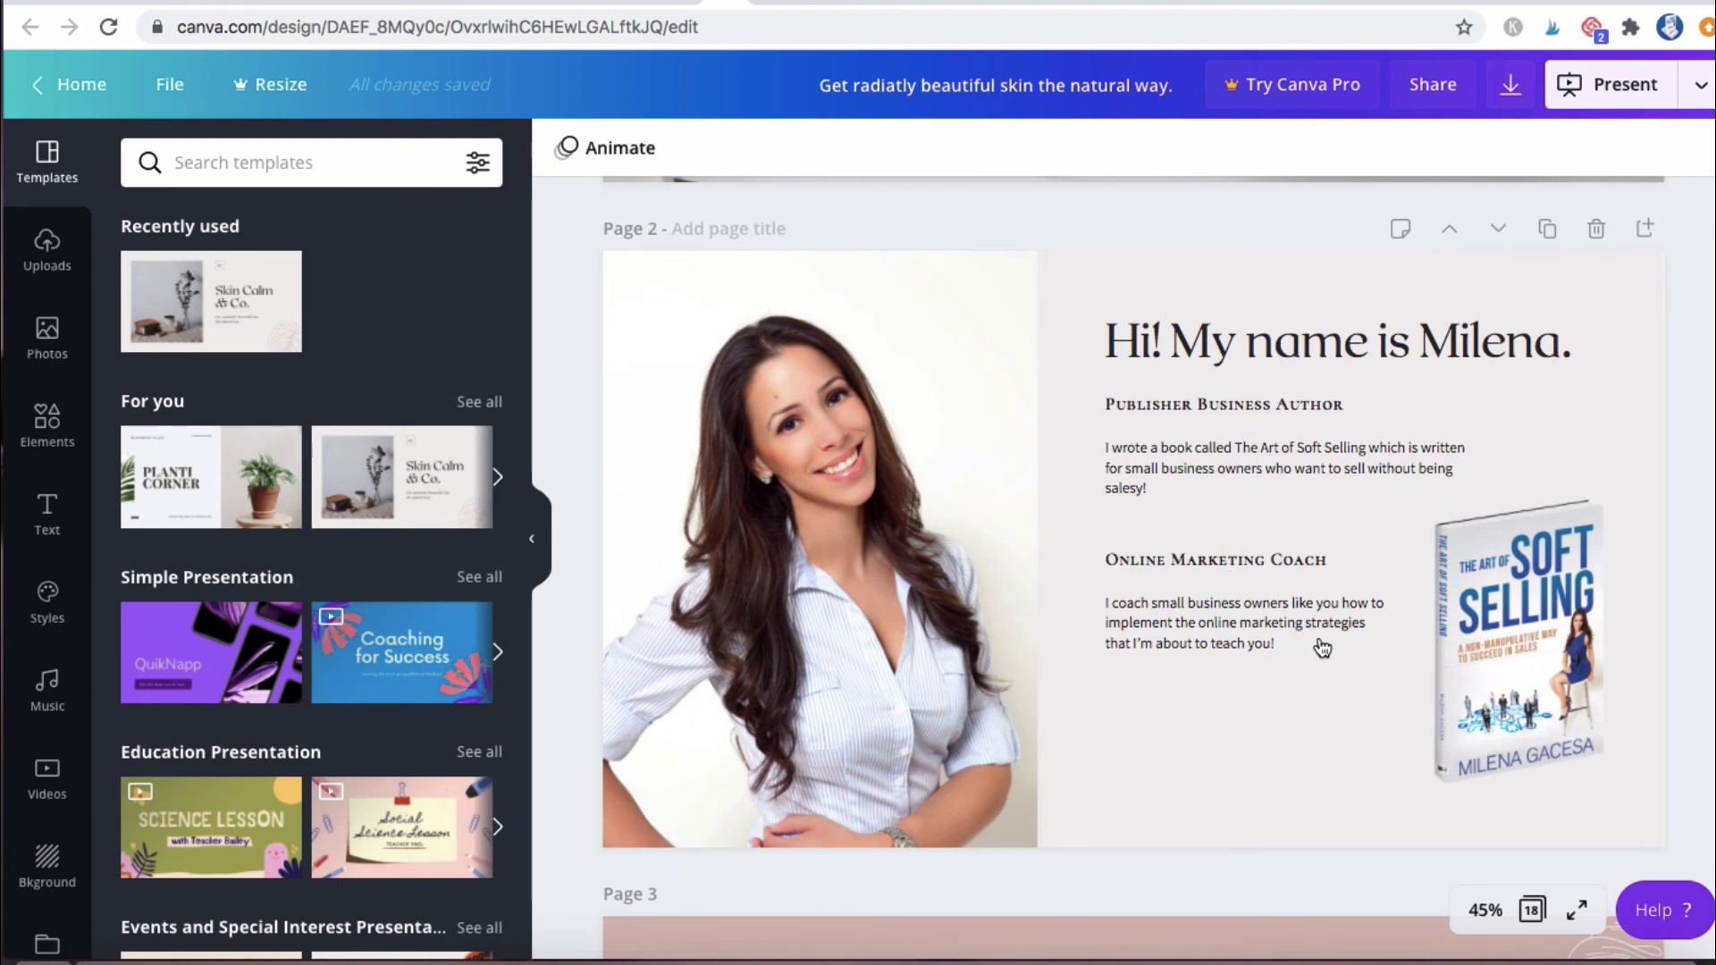
scroll(1321, 648, "down", 1)
scroll(1322, 648, "down", 6)
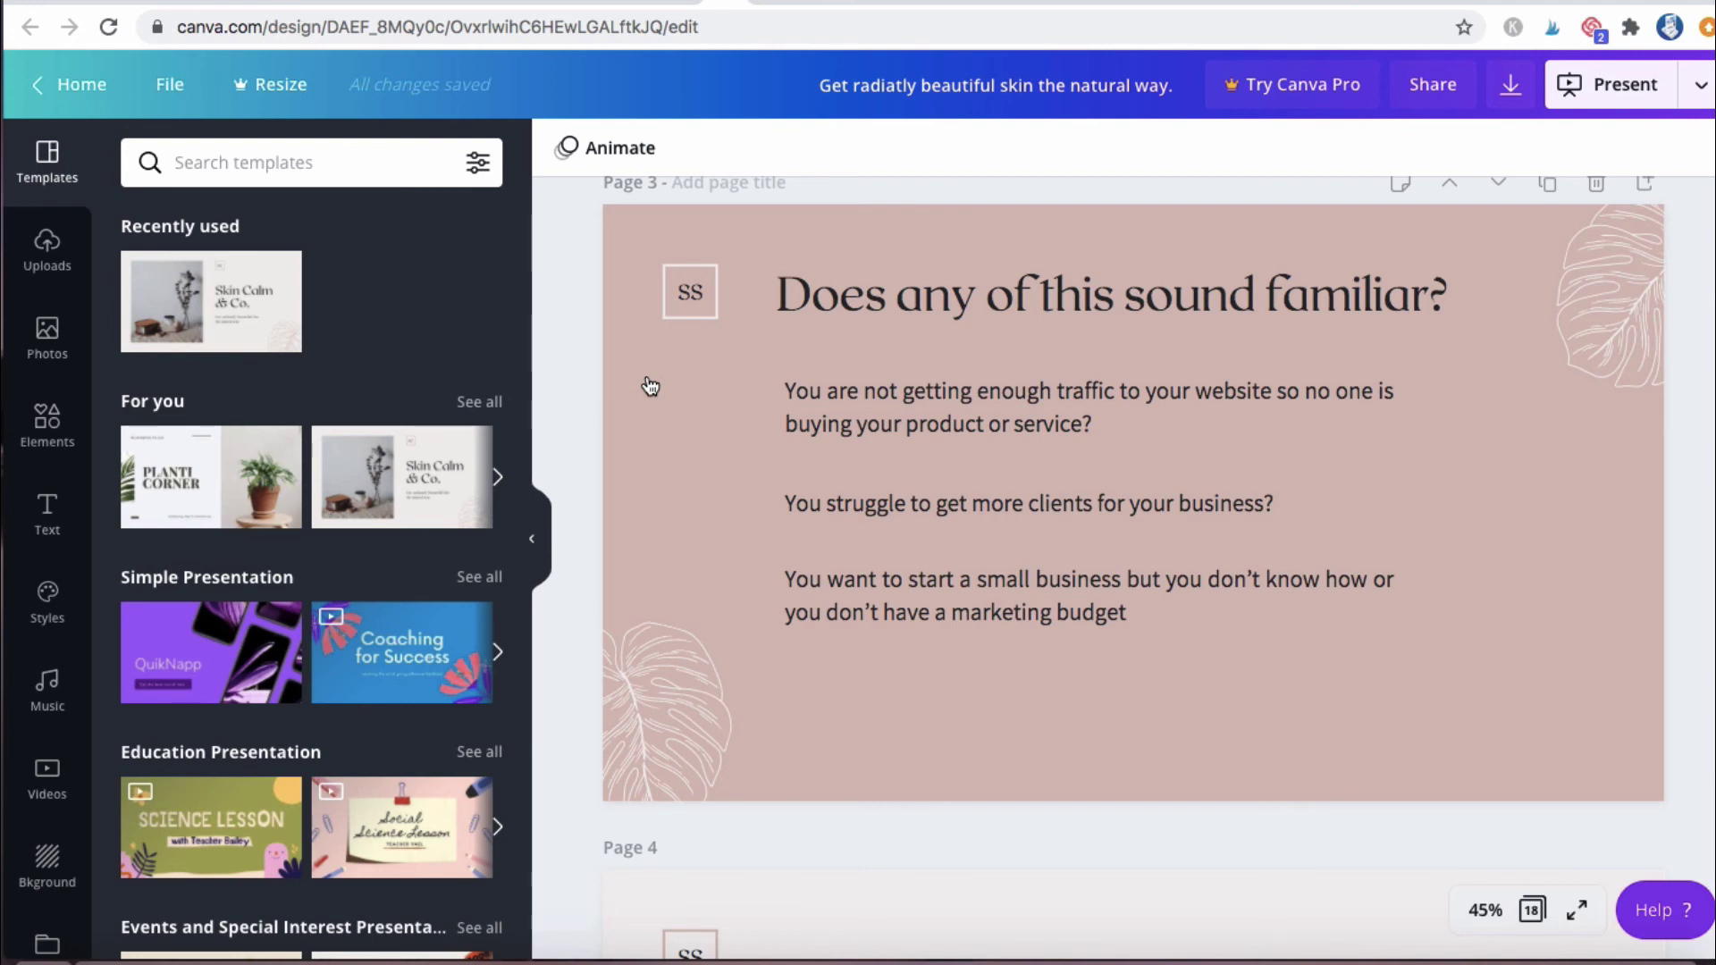
scroll(650, 386, "down", 7)
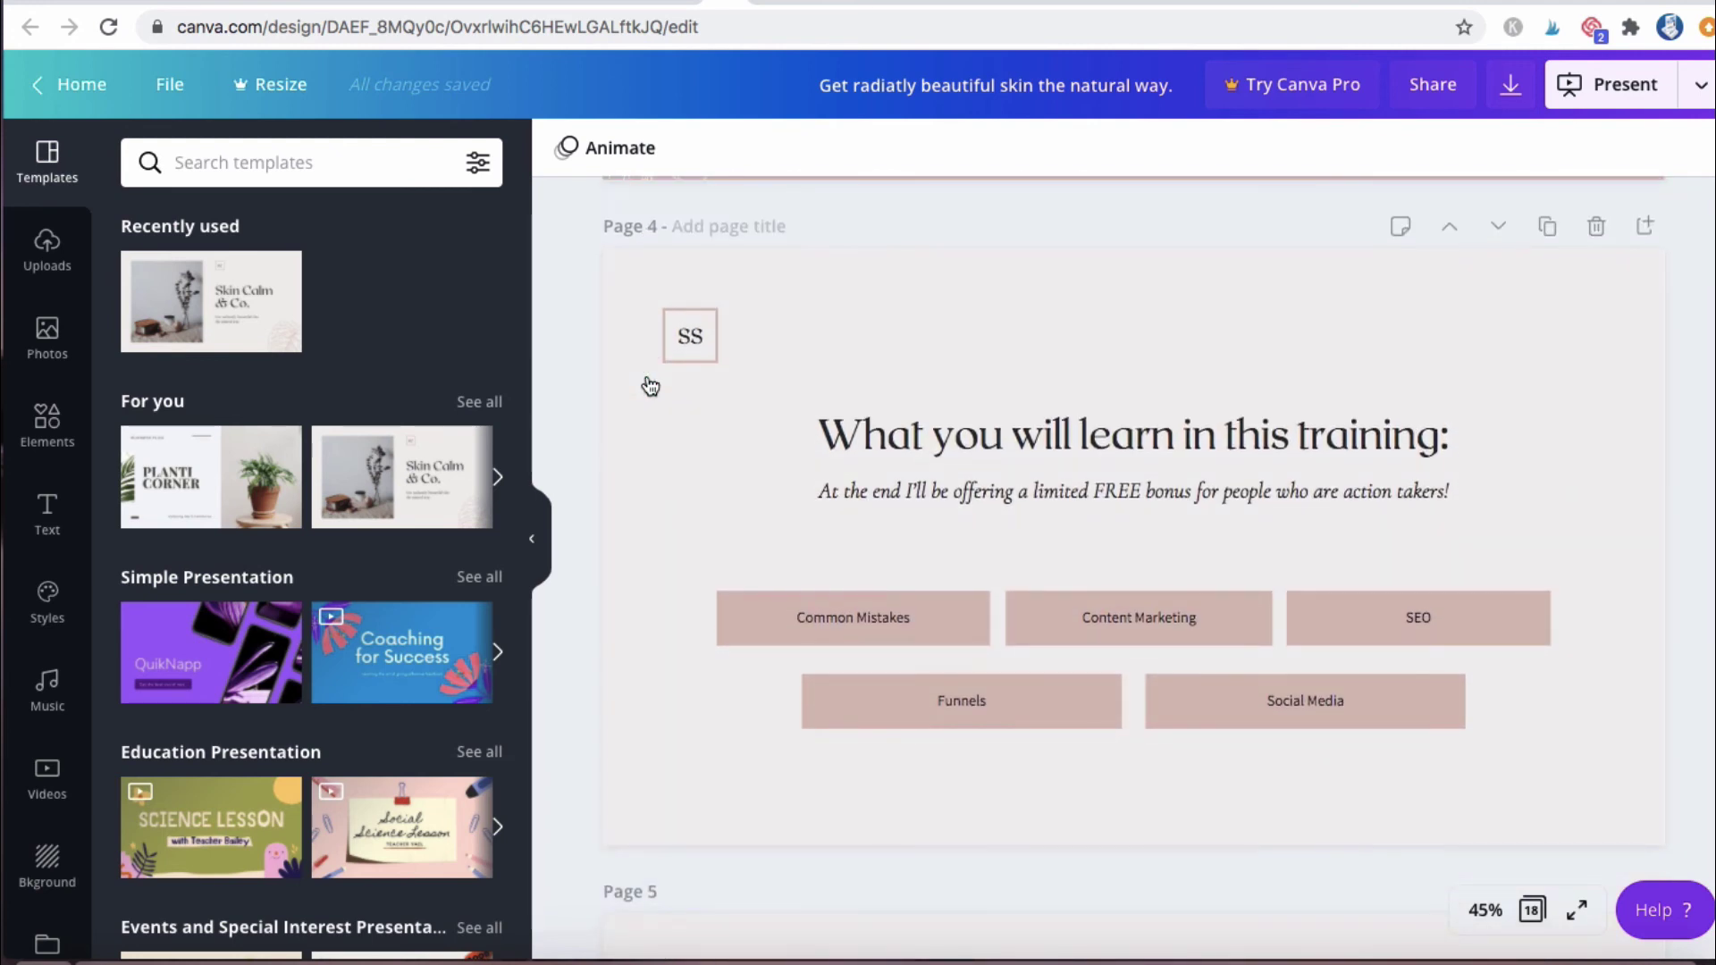
scroll(650, 386, "down", 1)
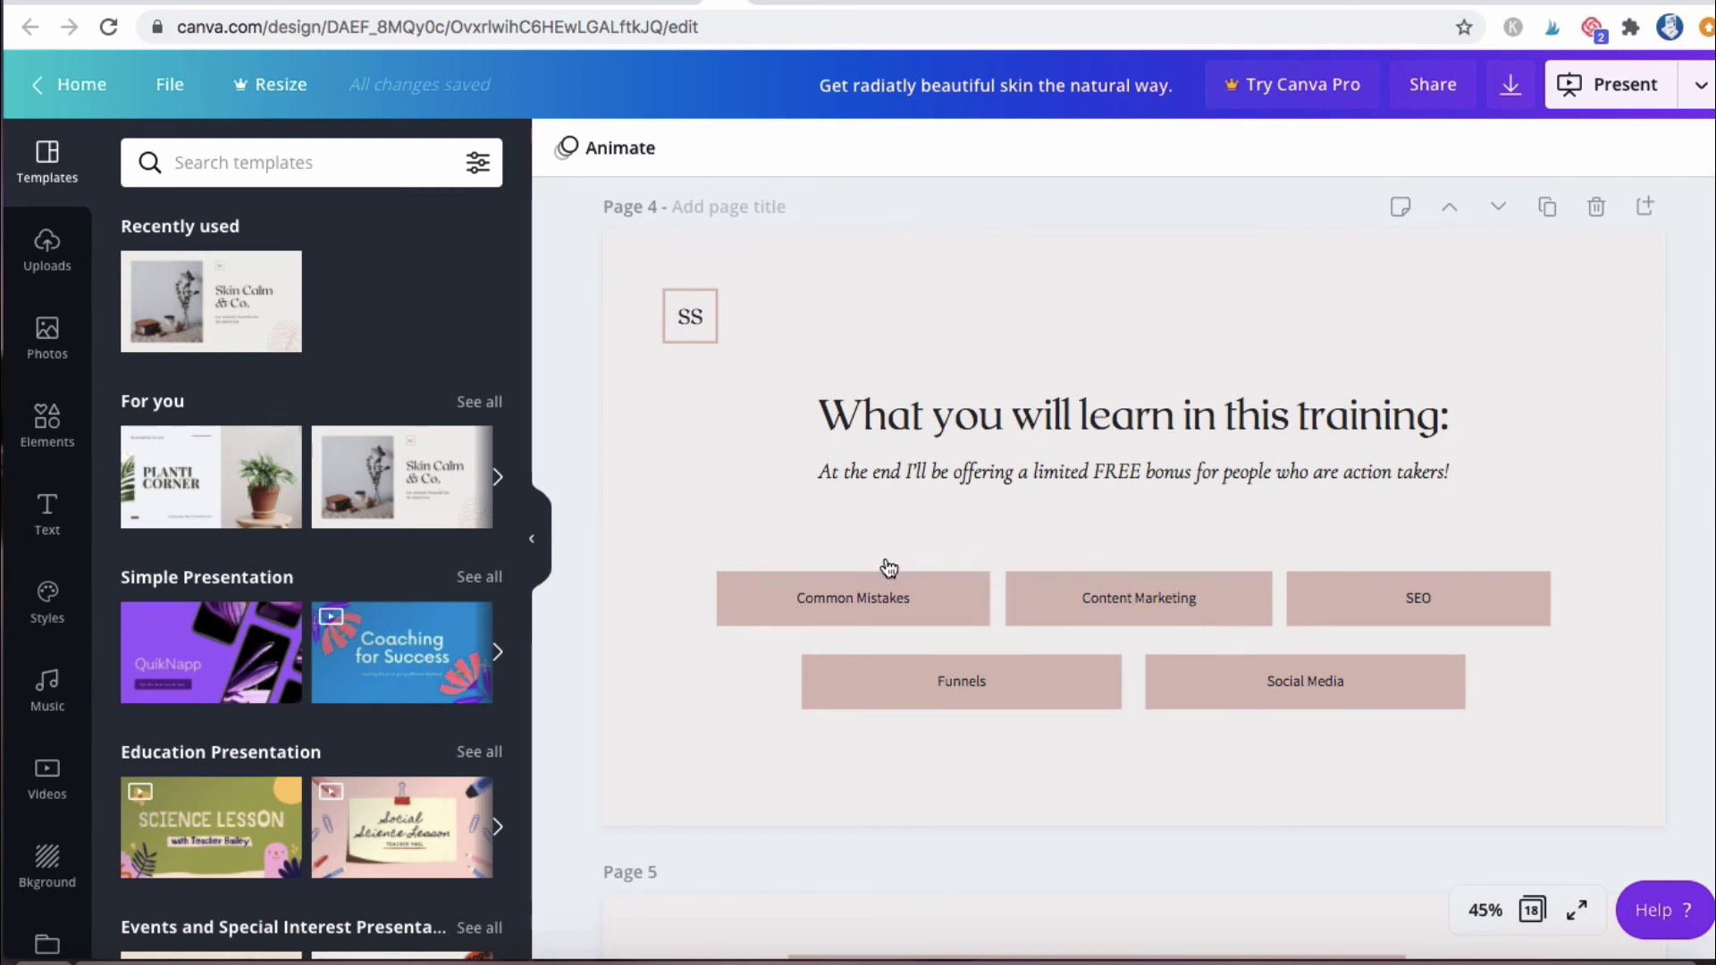
scroll(1209, 708, "down", 1)
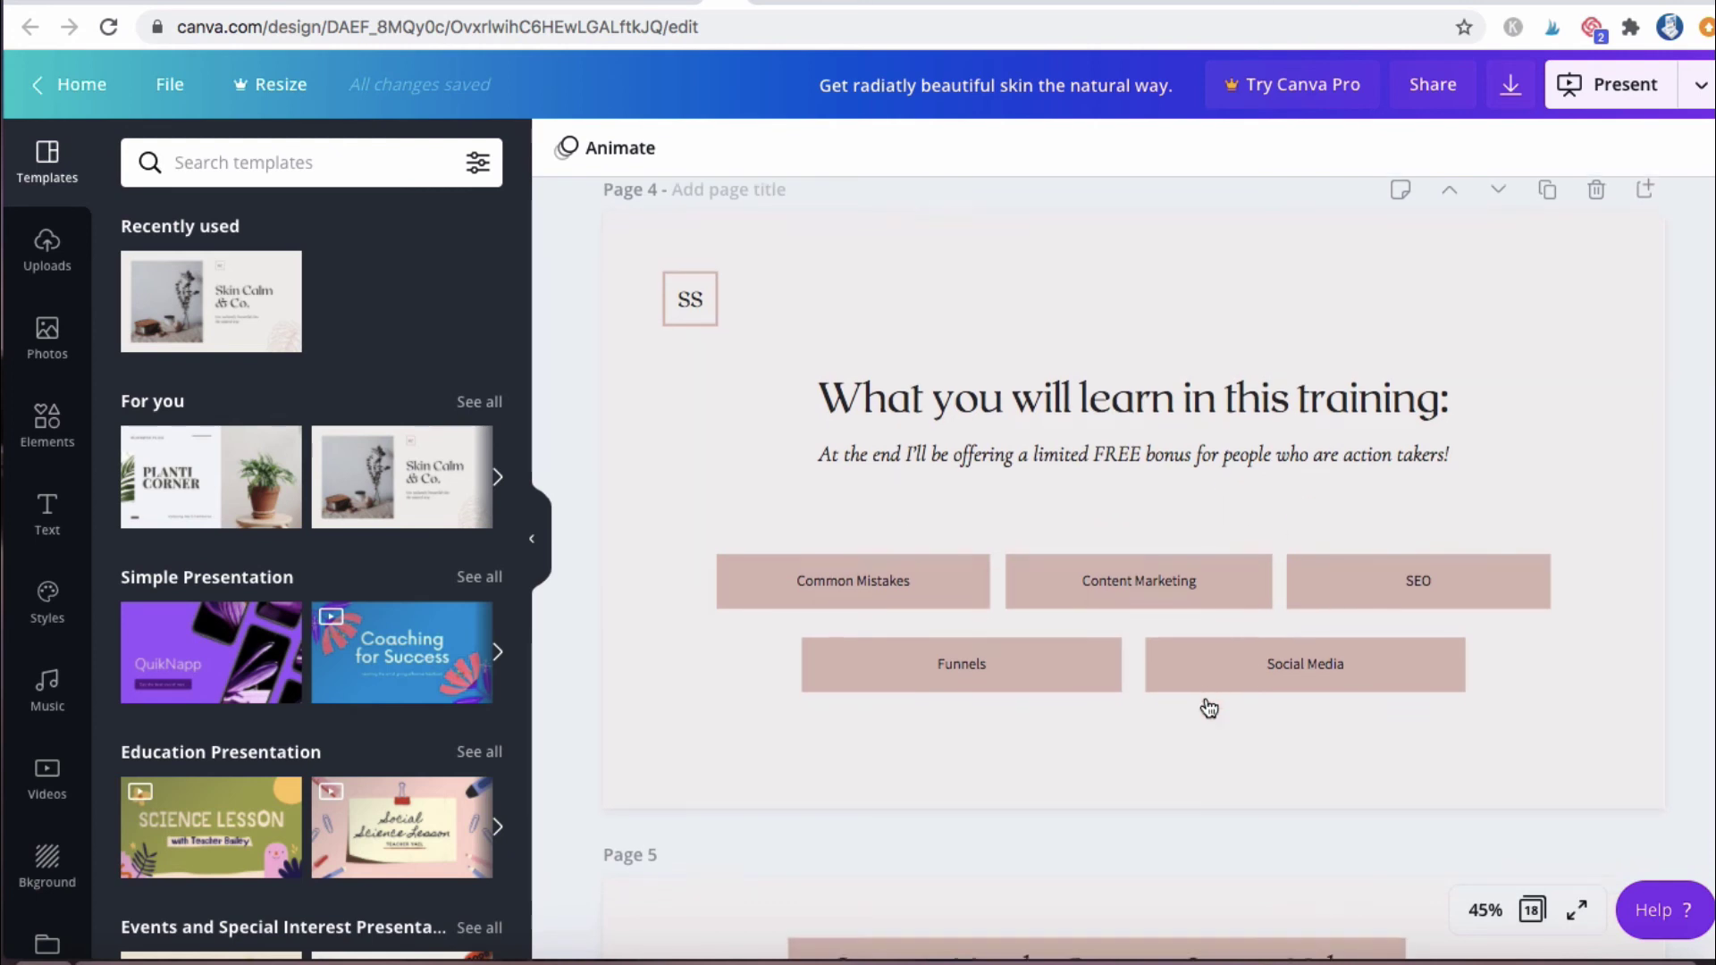
scroll(1209, 709, "down", 7)
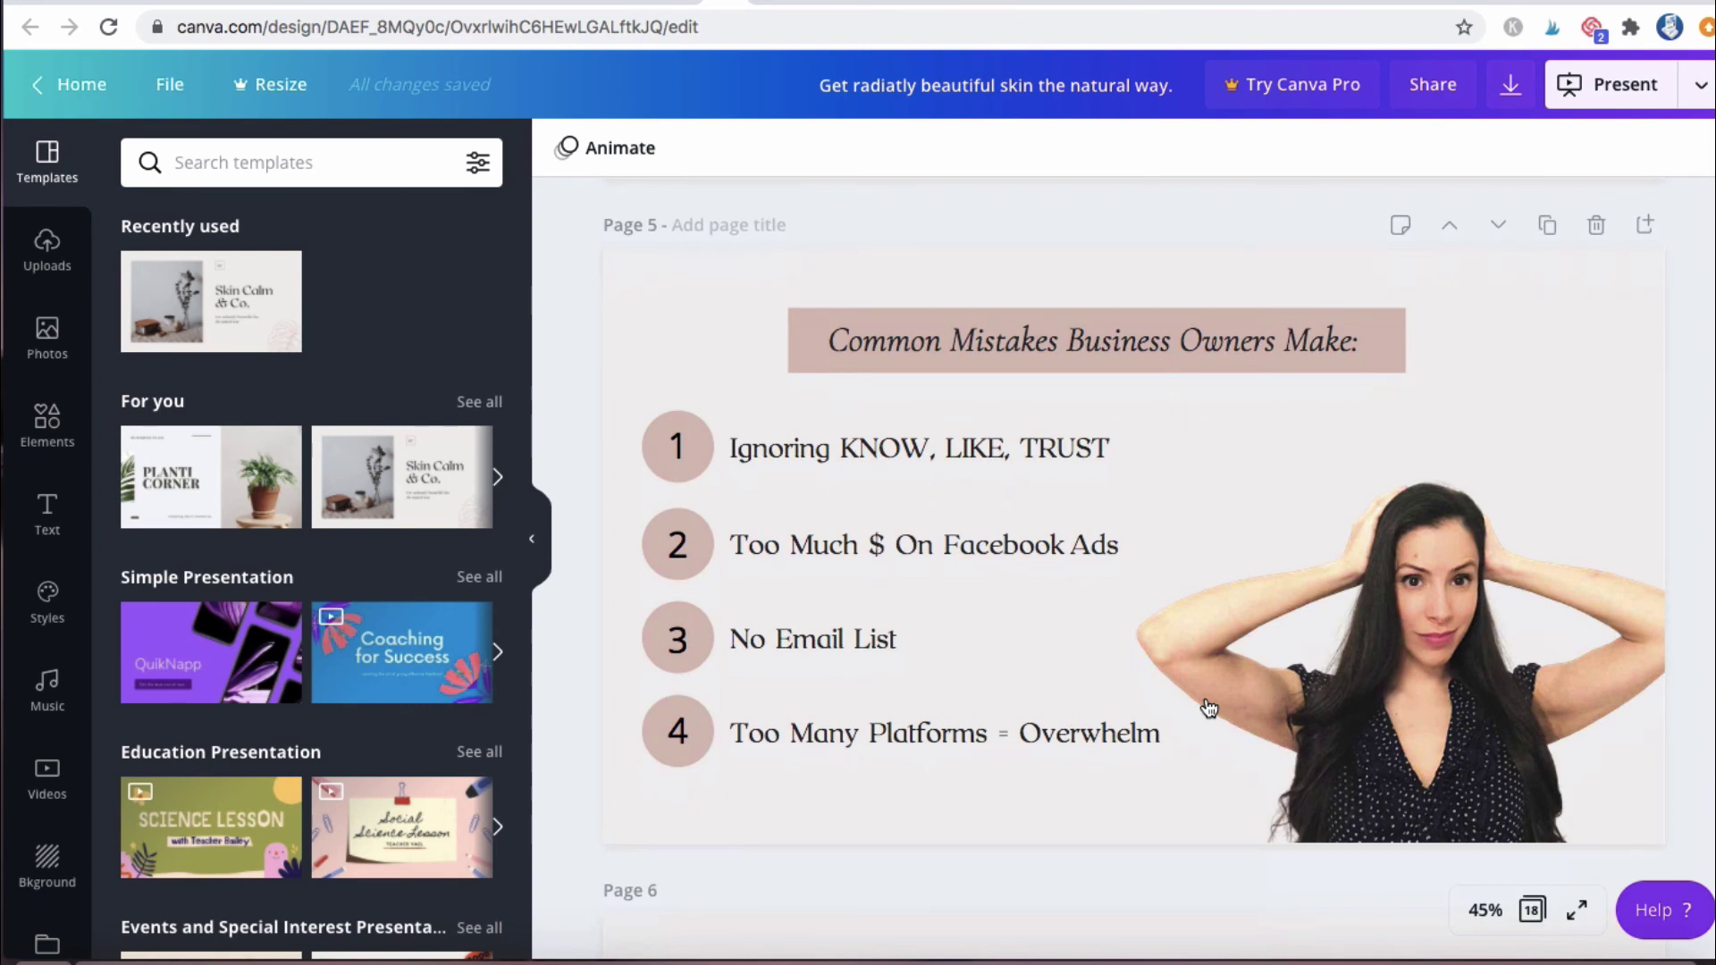
scroll(1225, 639, "down", 2)
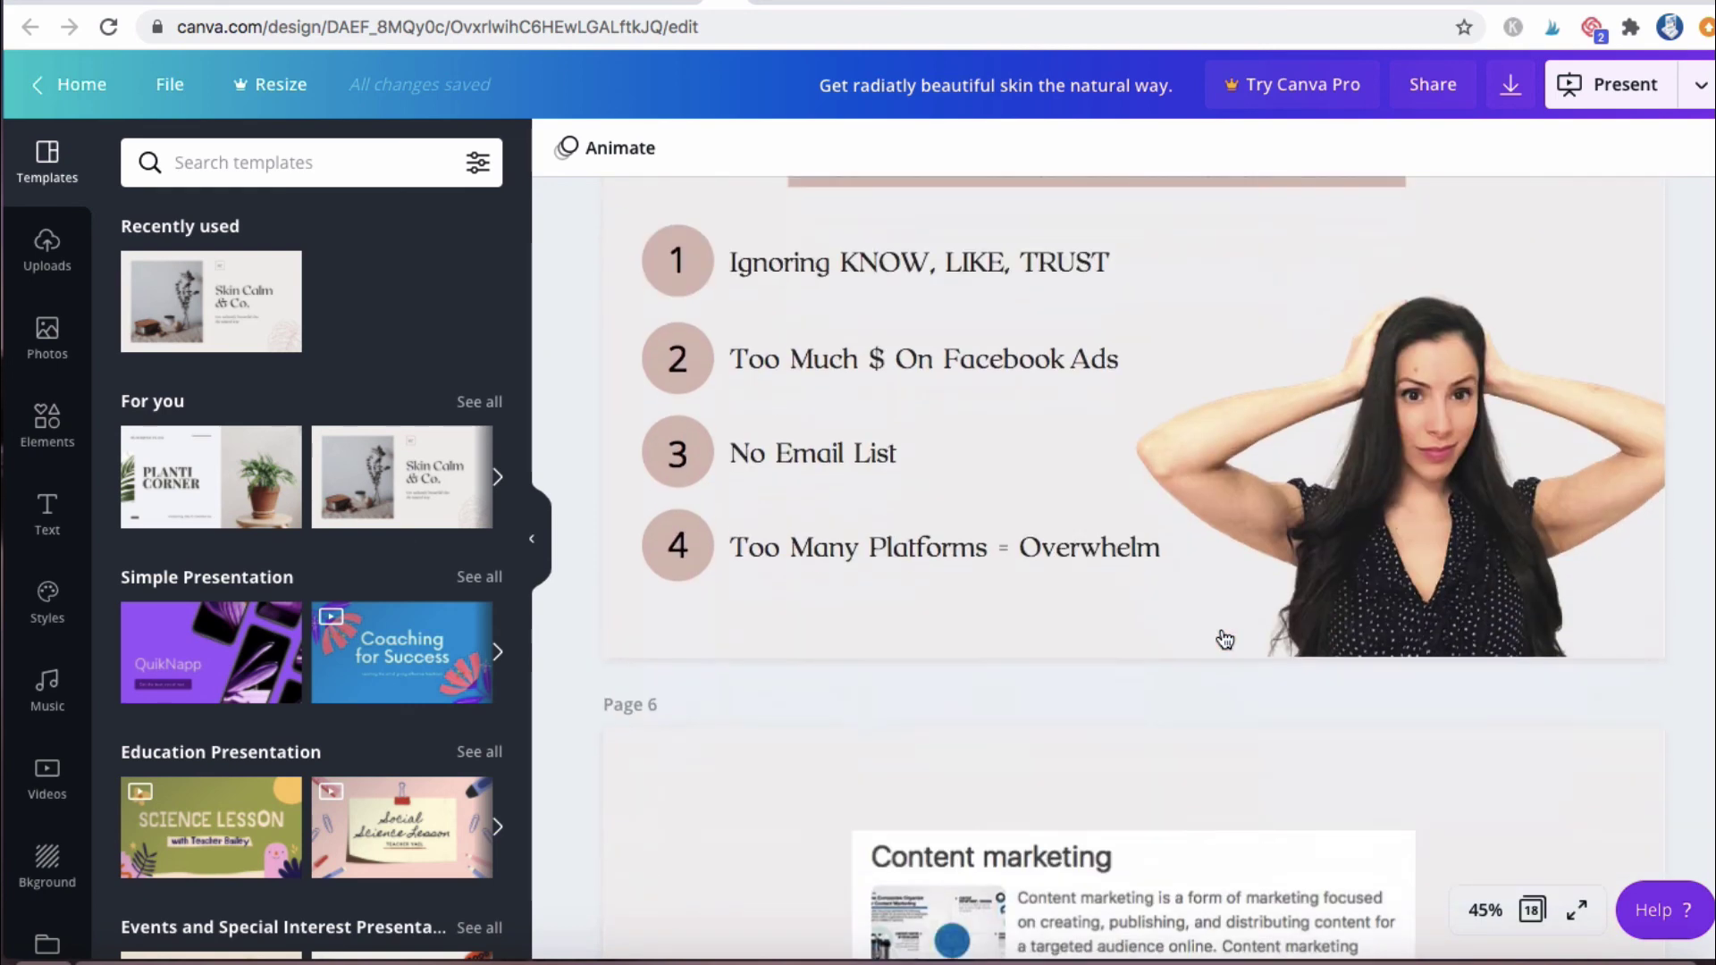
scroll(1226, 640, "down", 10)
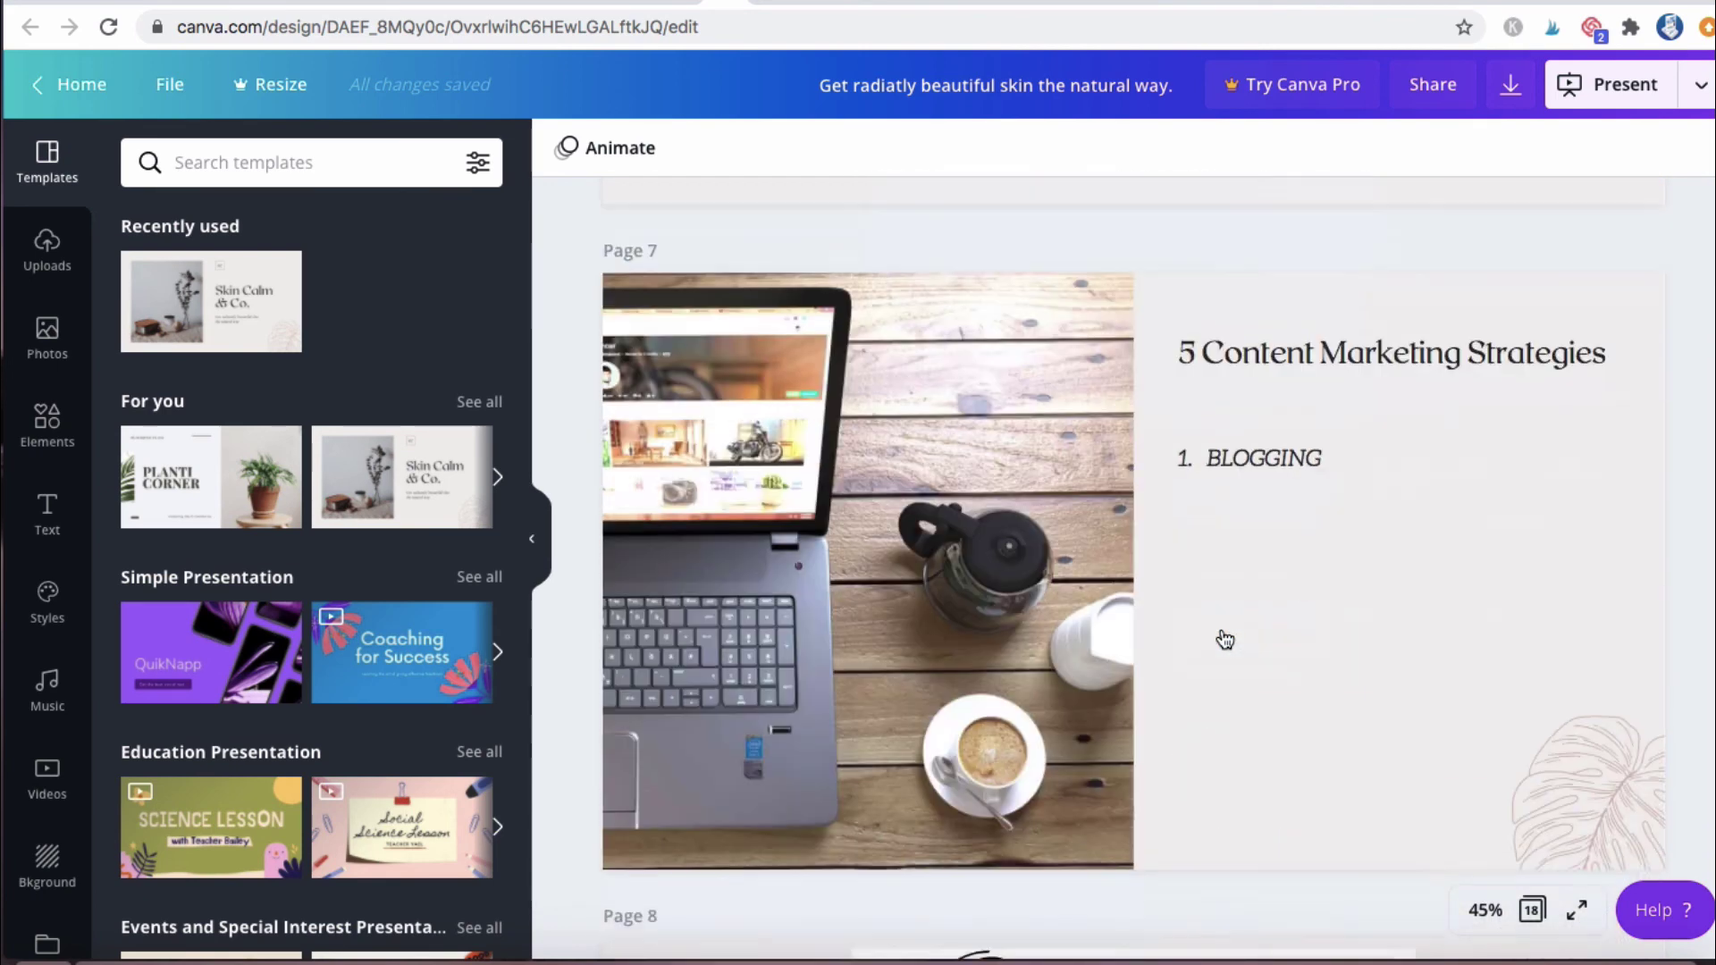
scroll(1225, 640, "down", 18)
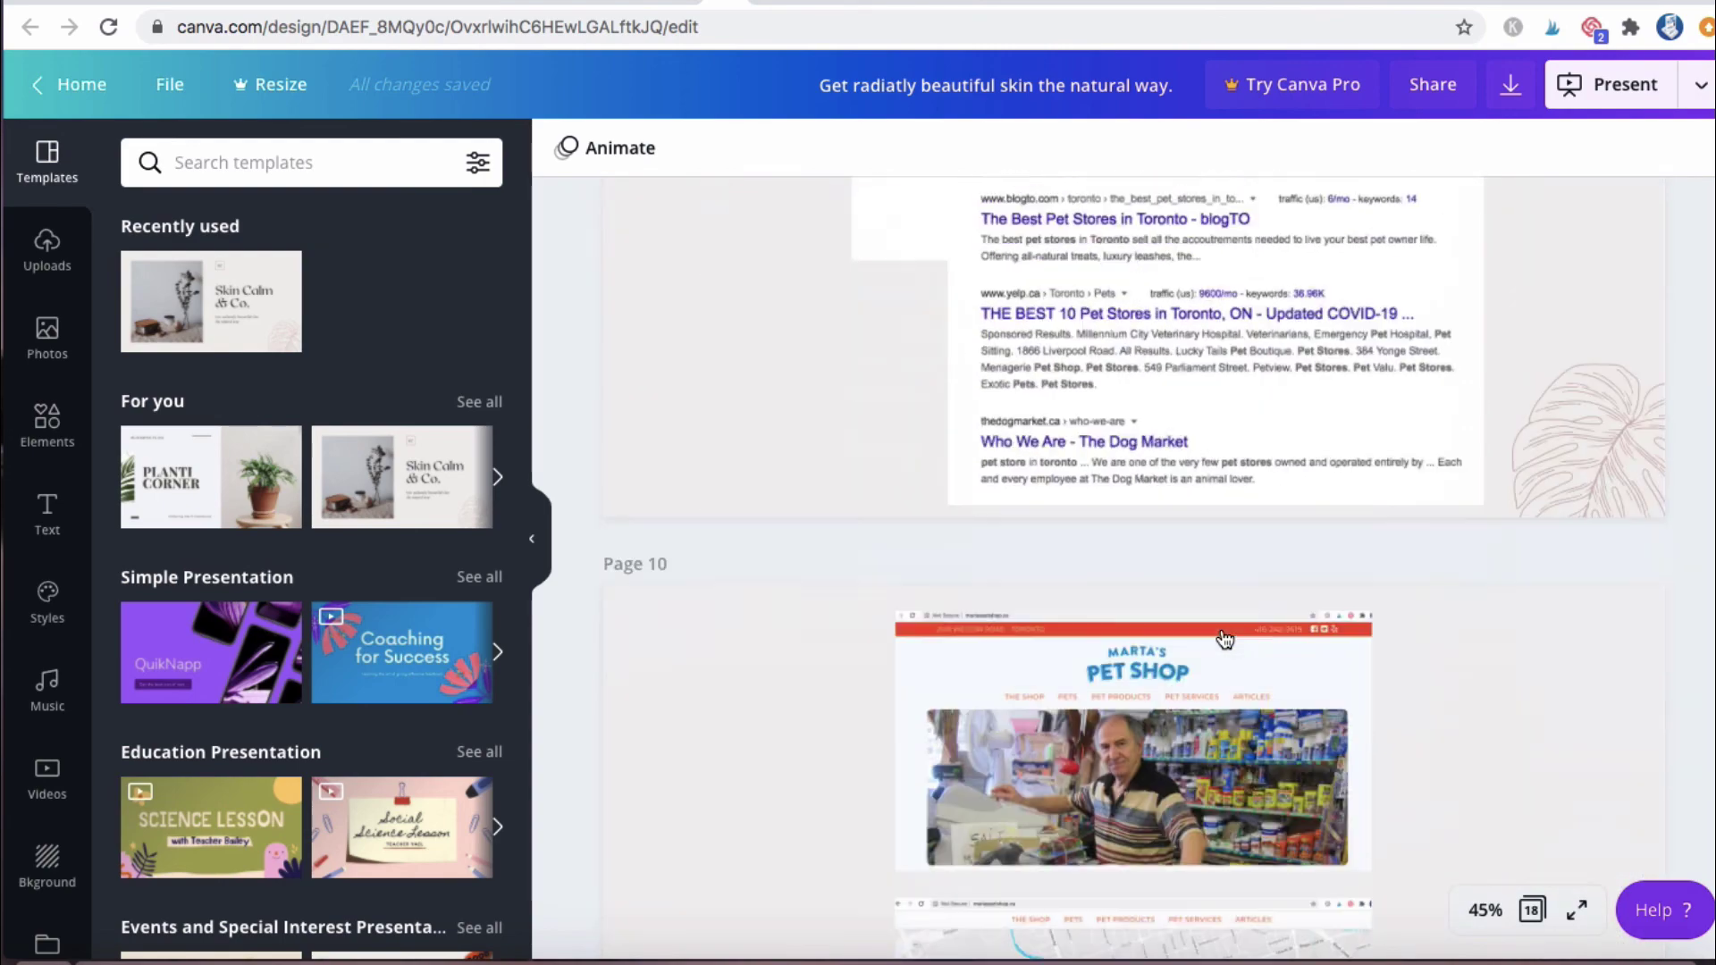
scroll(1226, 640, "down", 10)
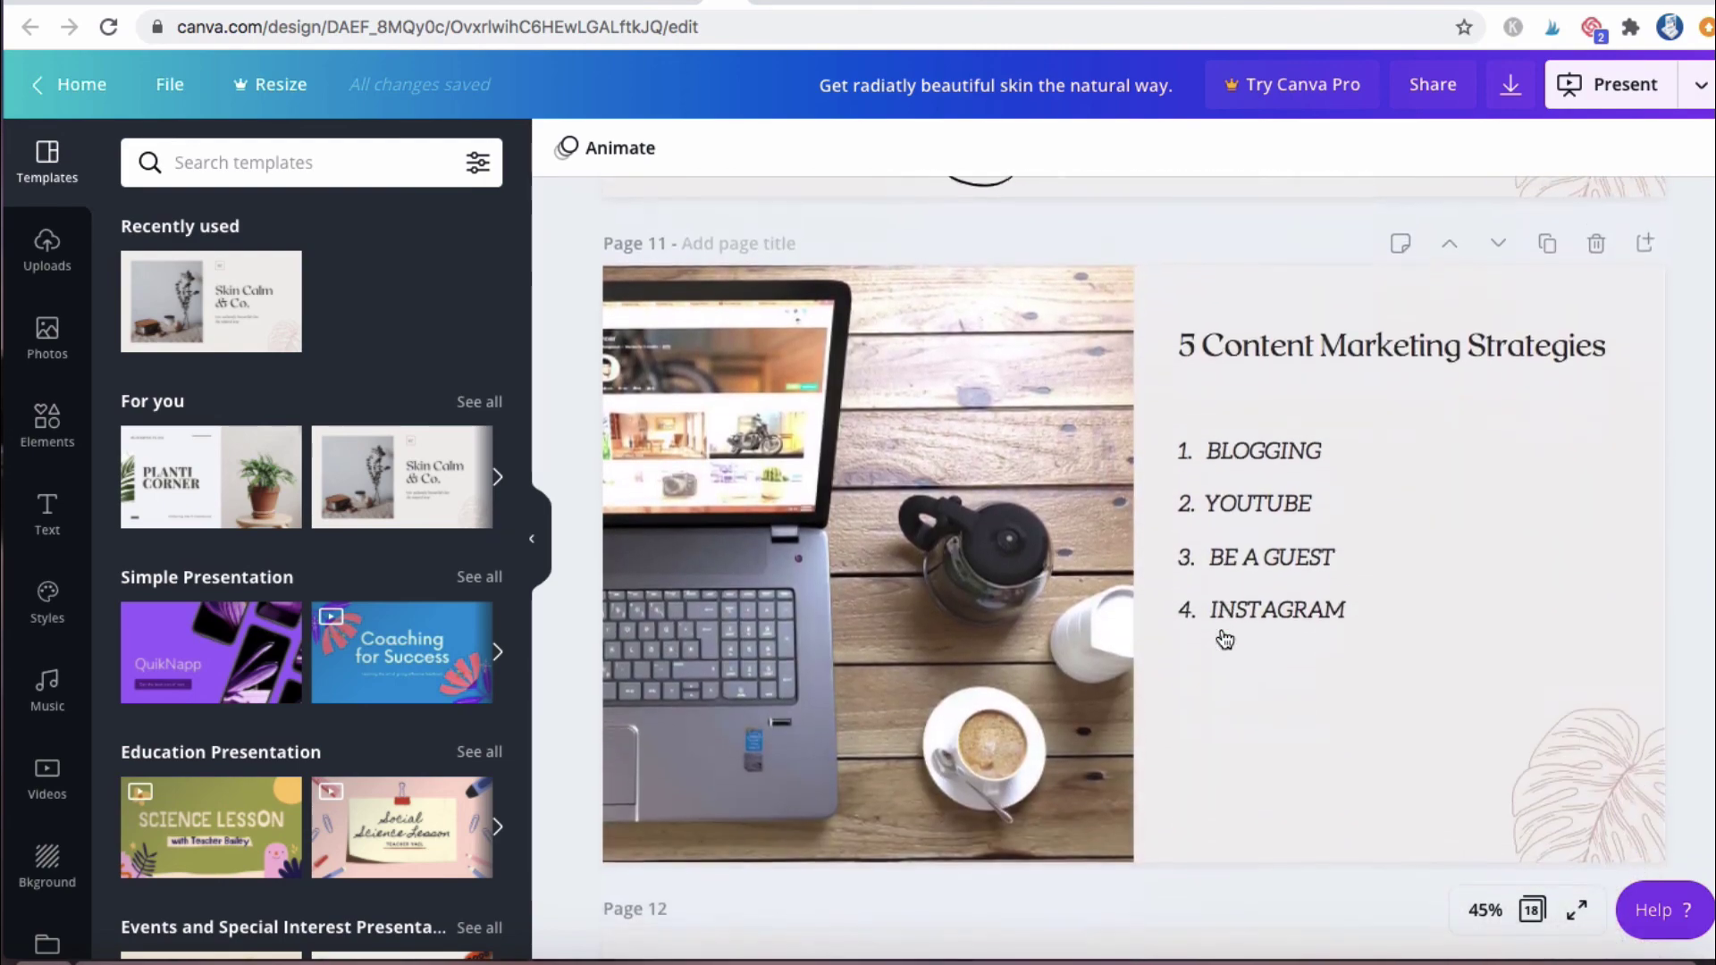
scroll(1226, 640, "up", 20)
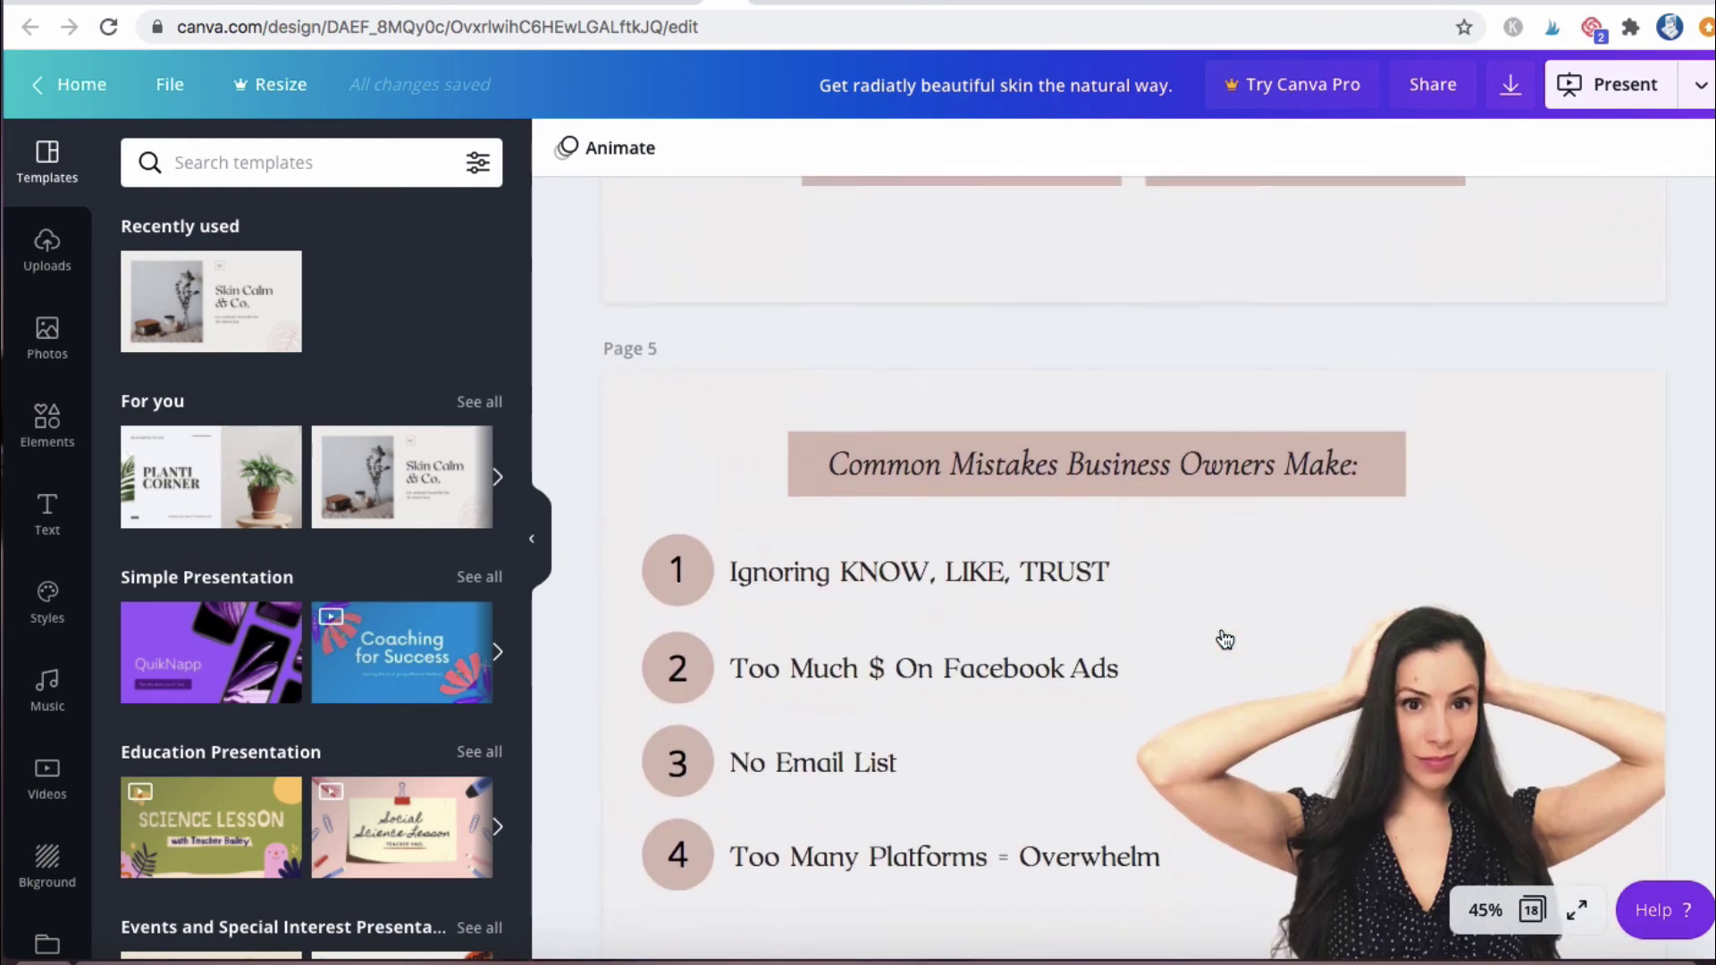
scroll(1225, 640, "up", 20)
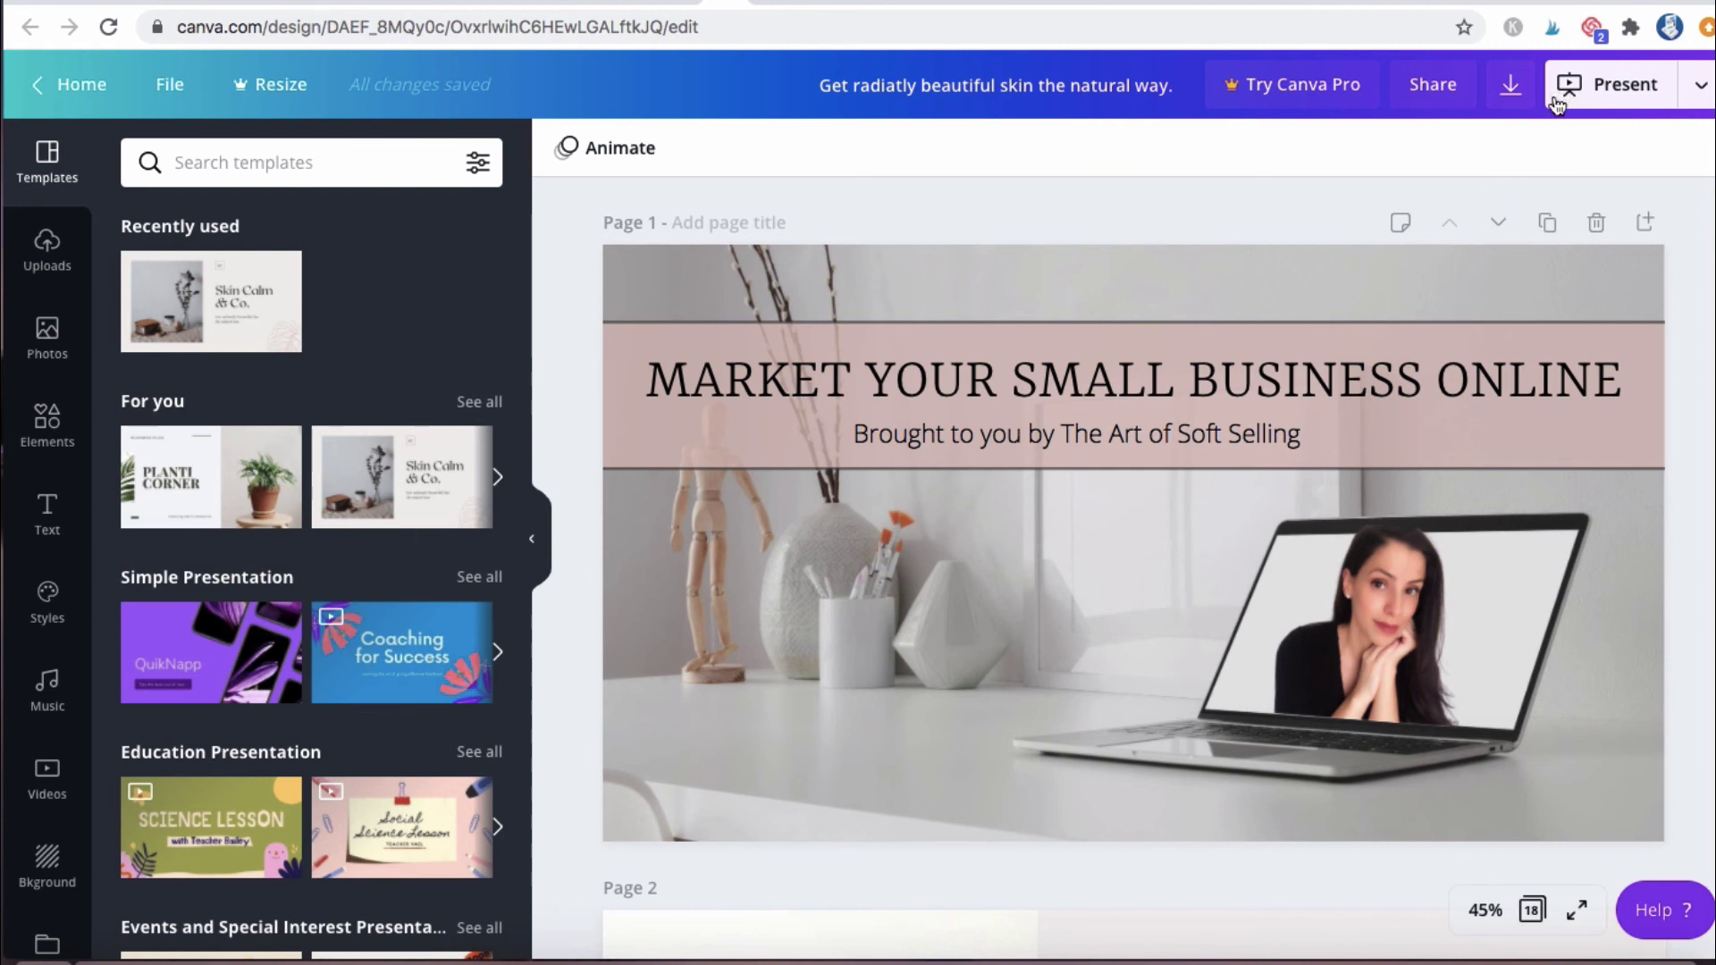
- Present the deck full screen, then restart it in Presenter view
left_click(1645, 96)
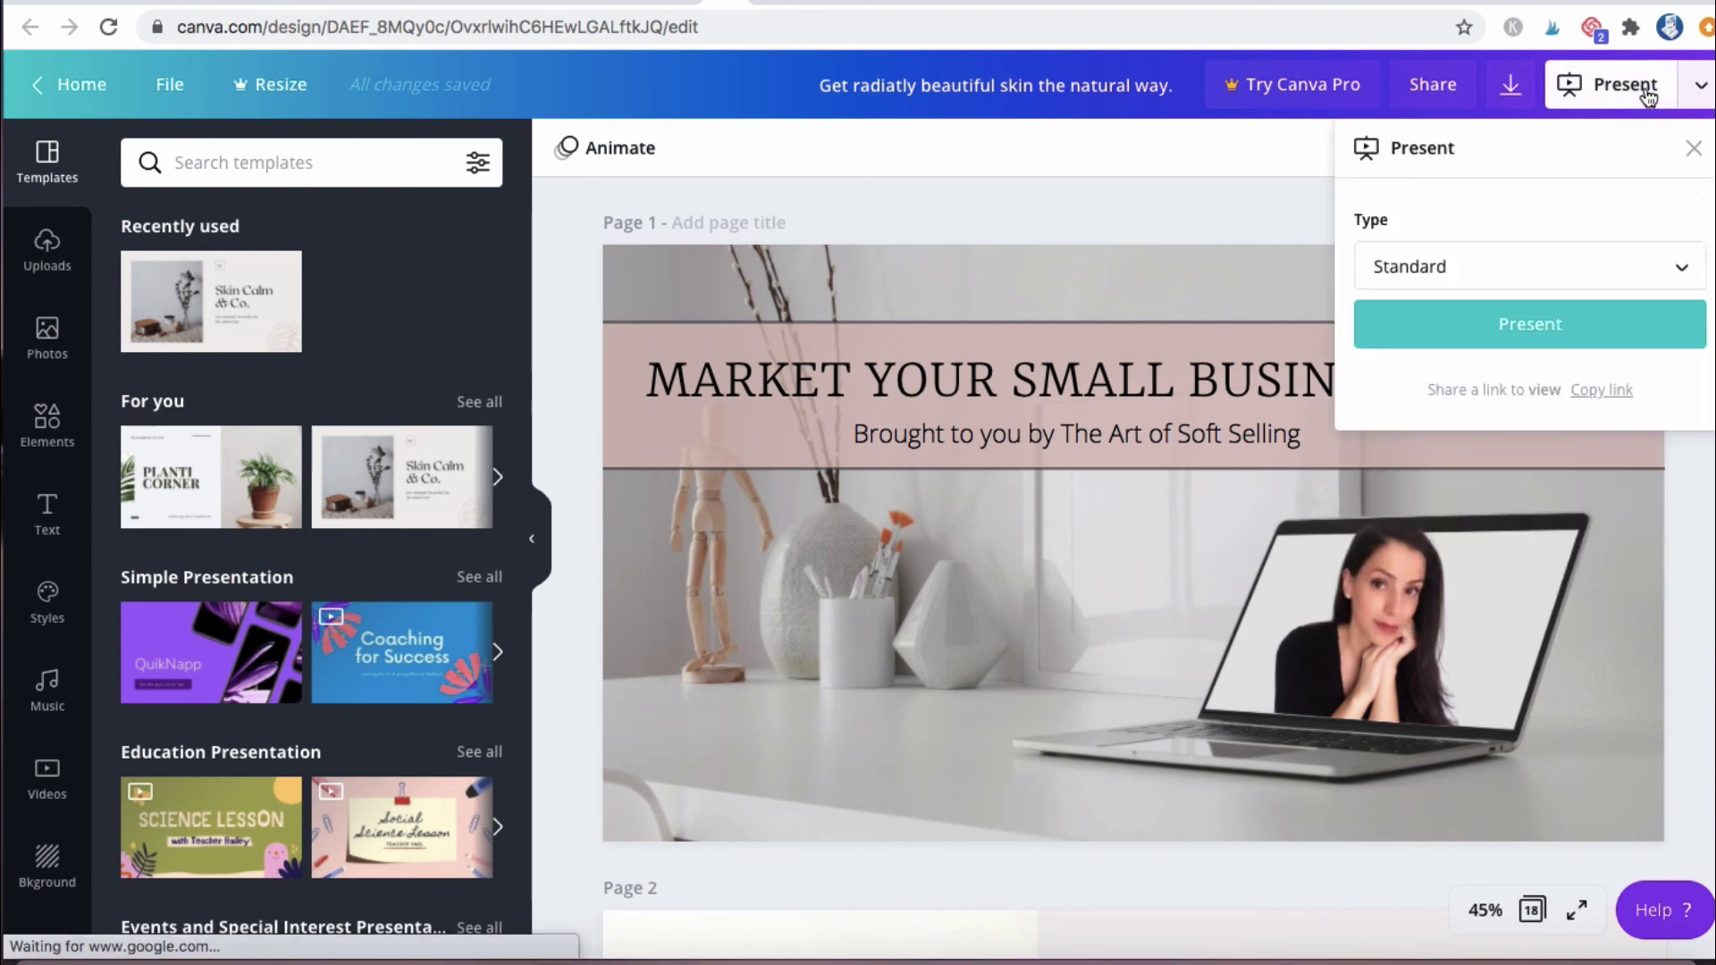
left_click(1523, 336)
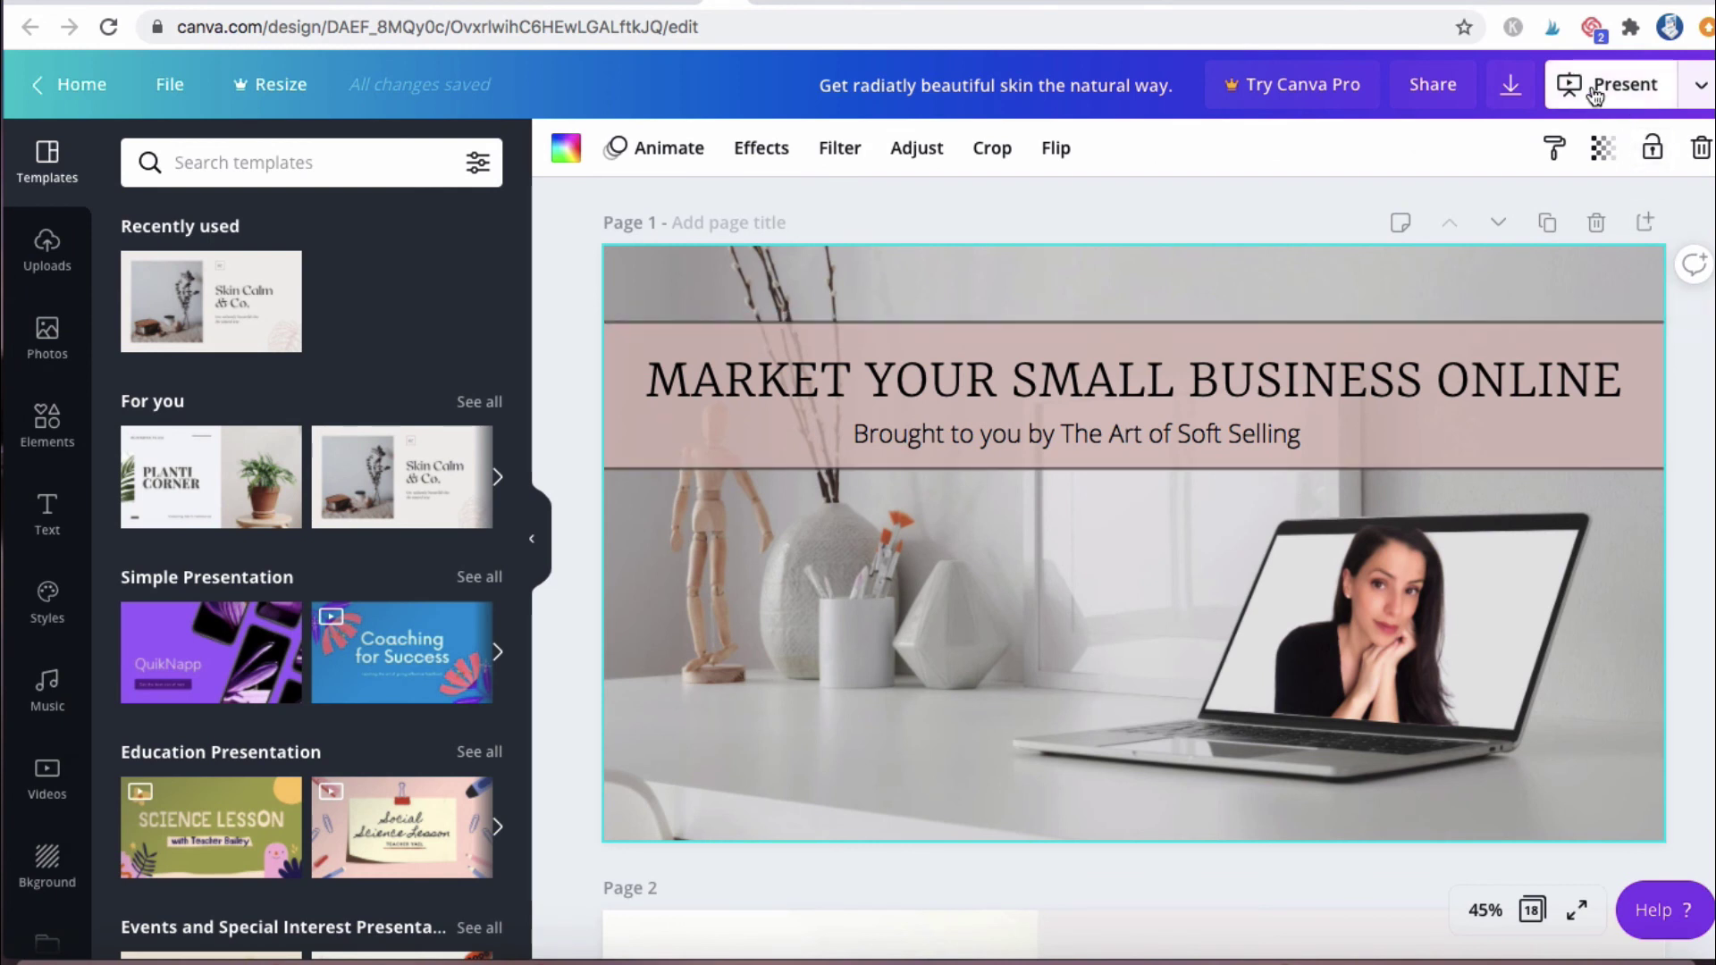
left_click(1658, 103)
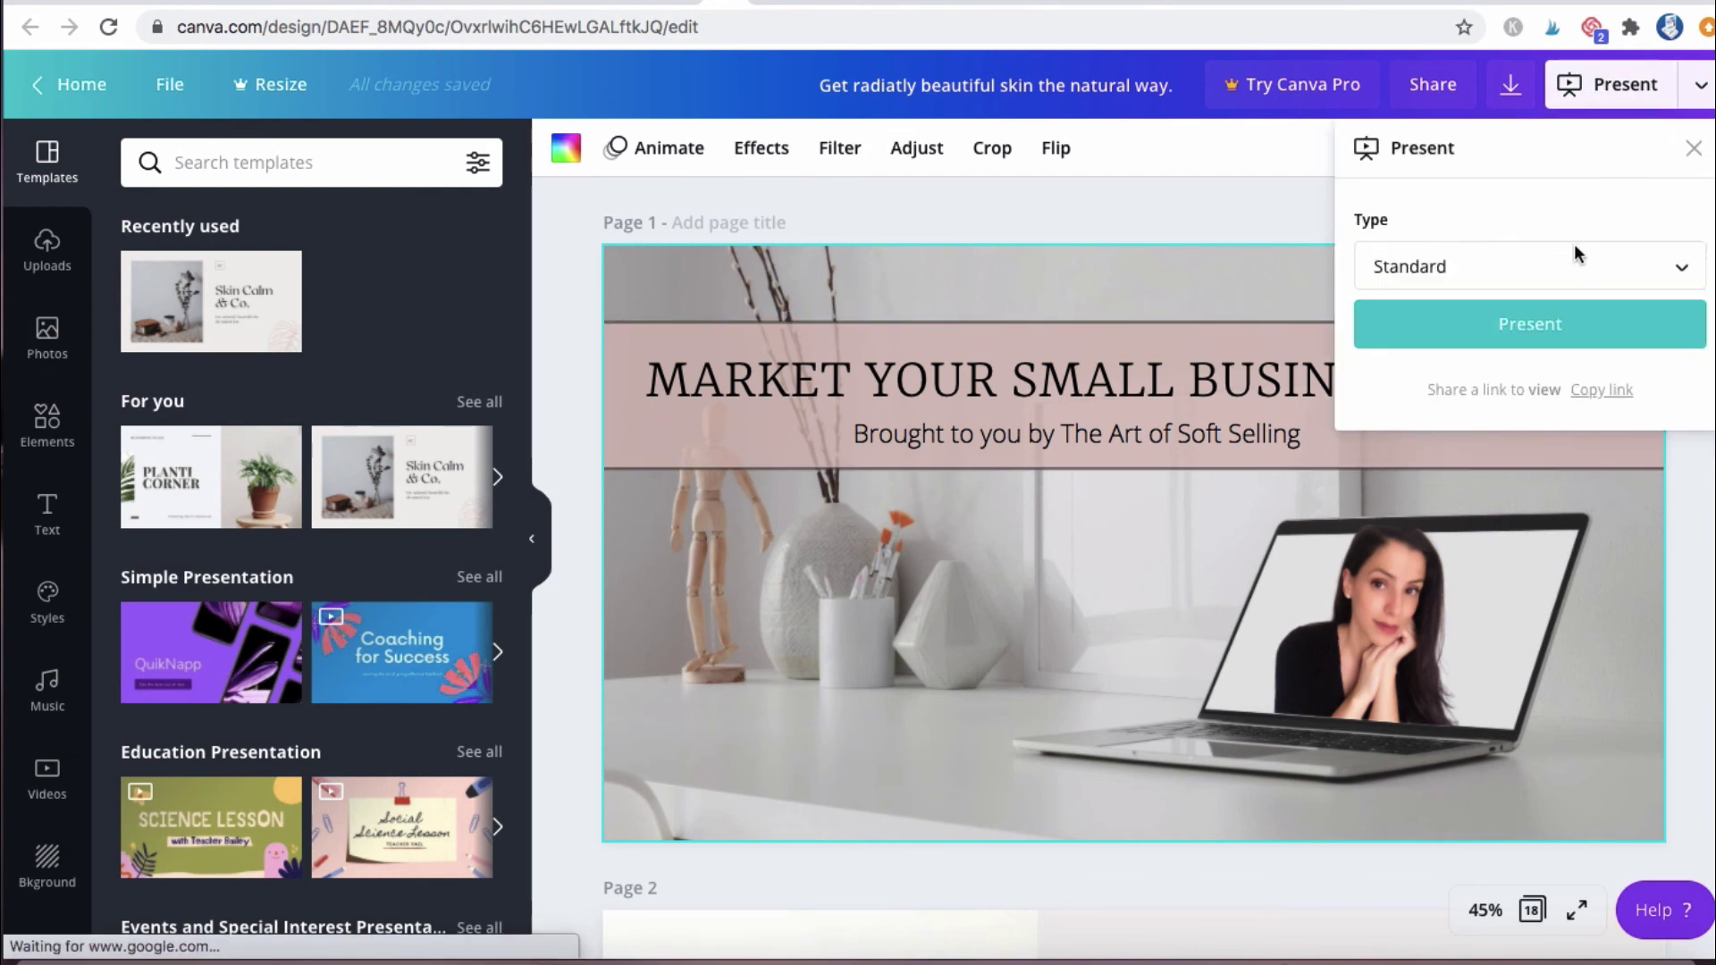
left_click(1572, 268)
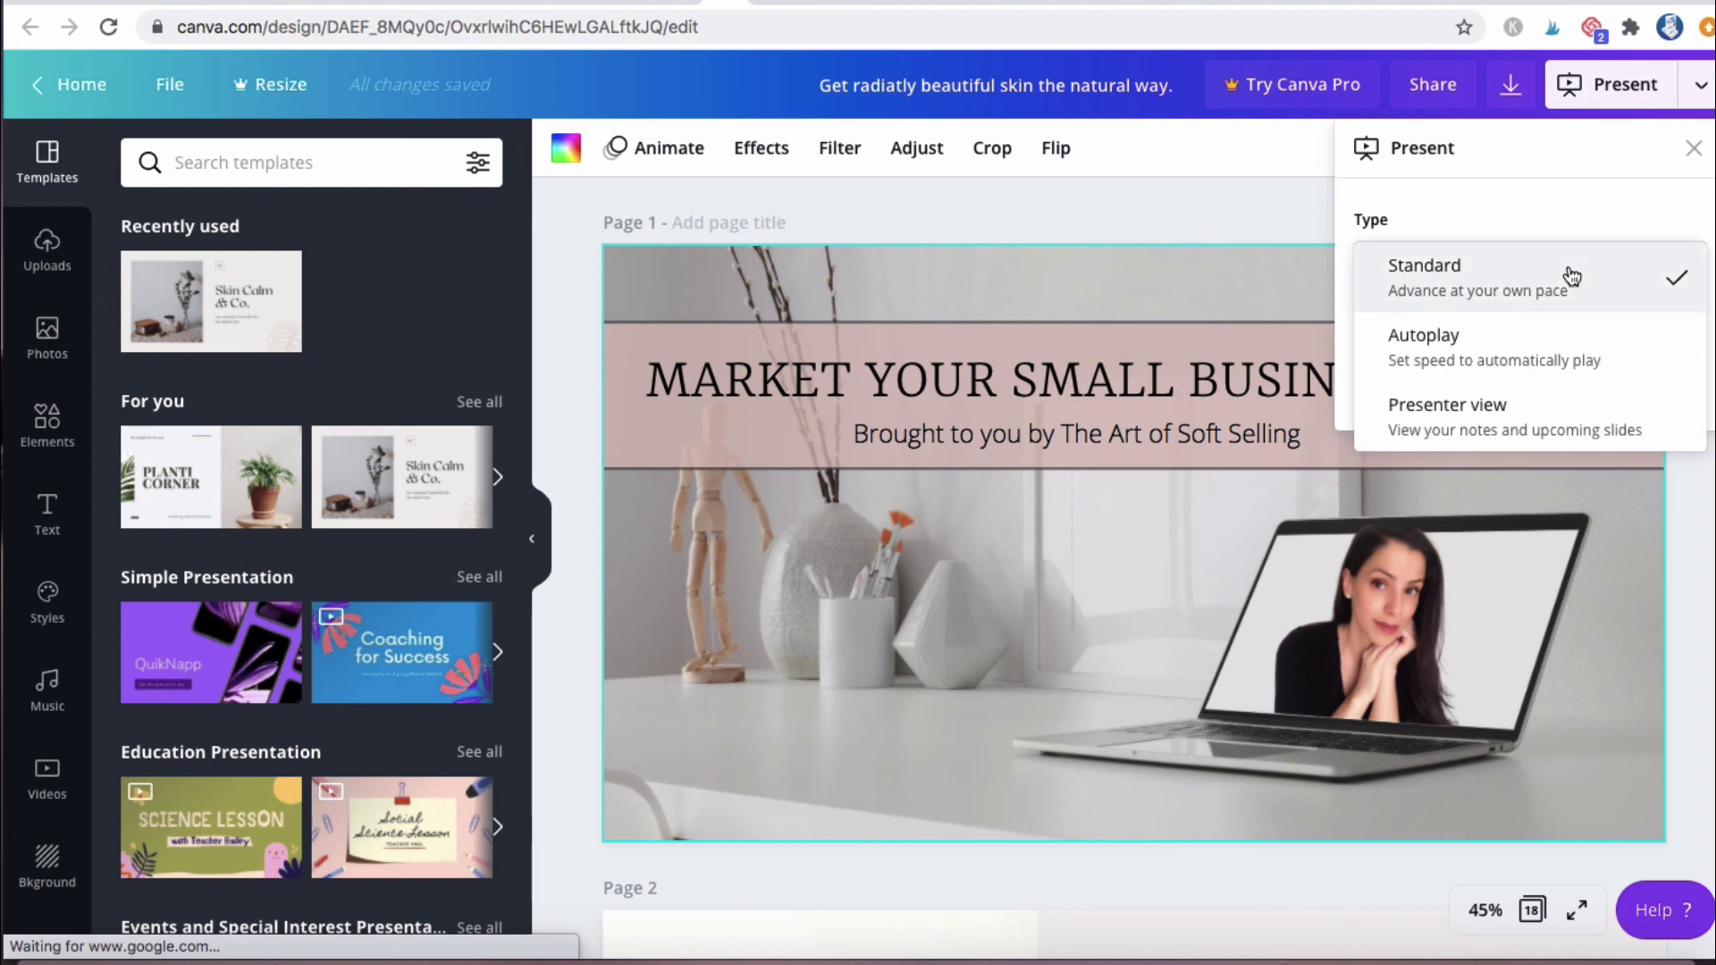
left_click(1534, 430)
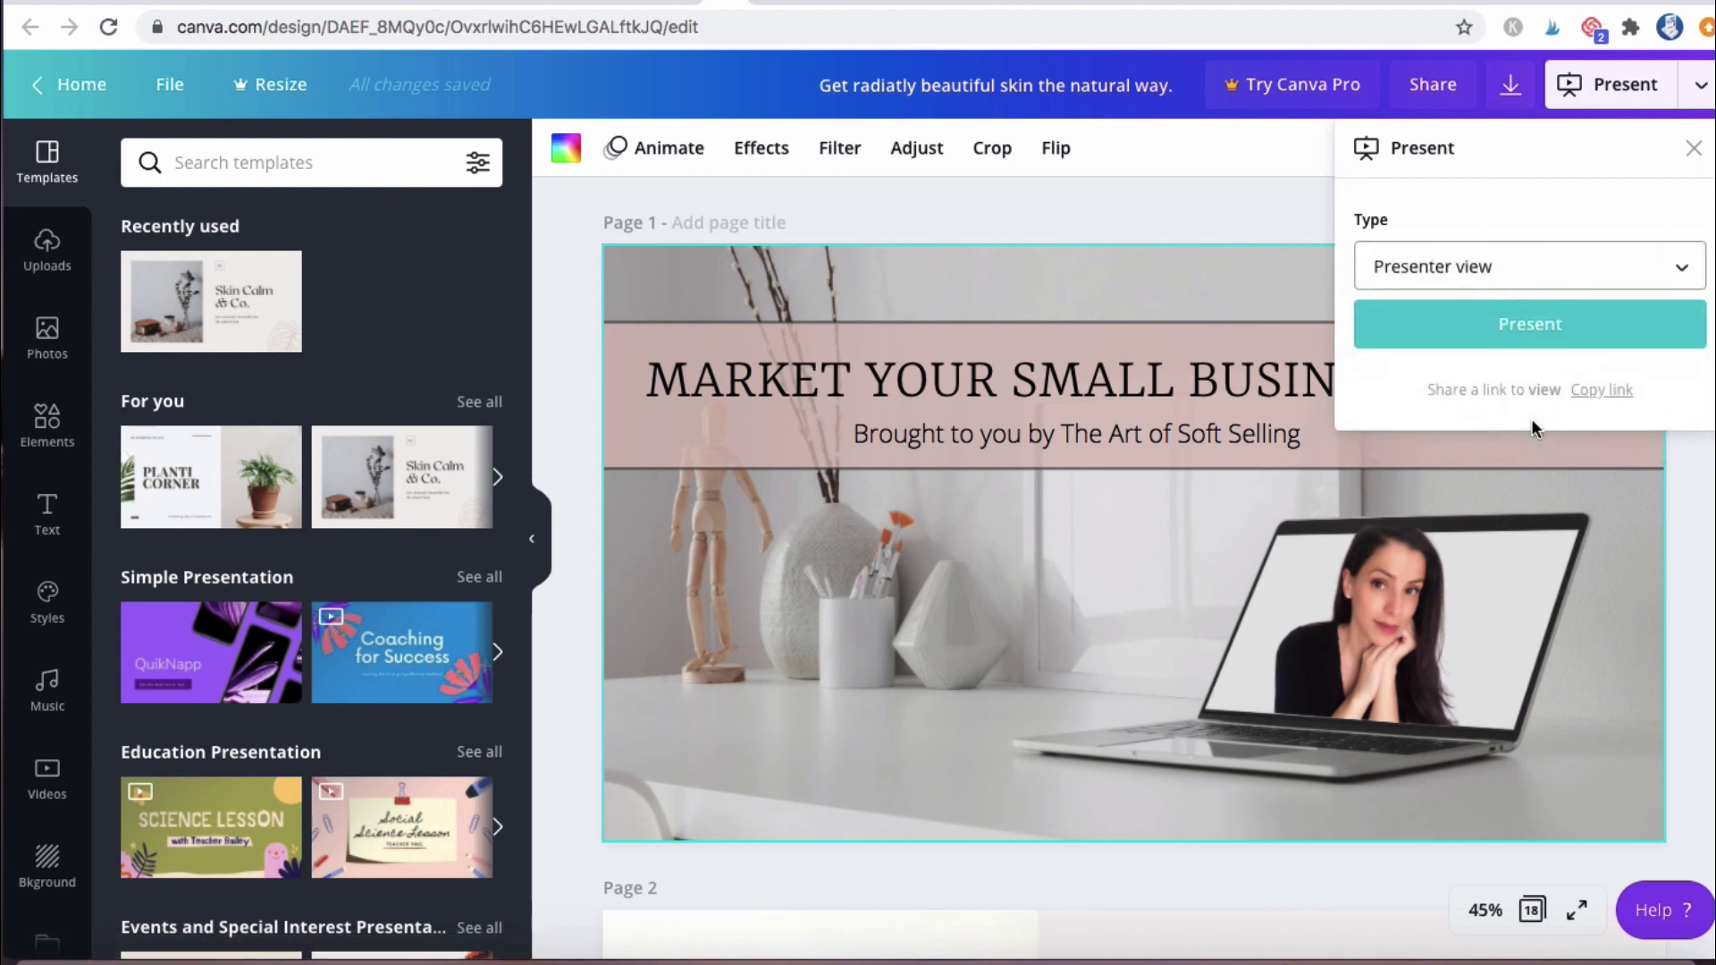
left_click(1522, 331)
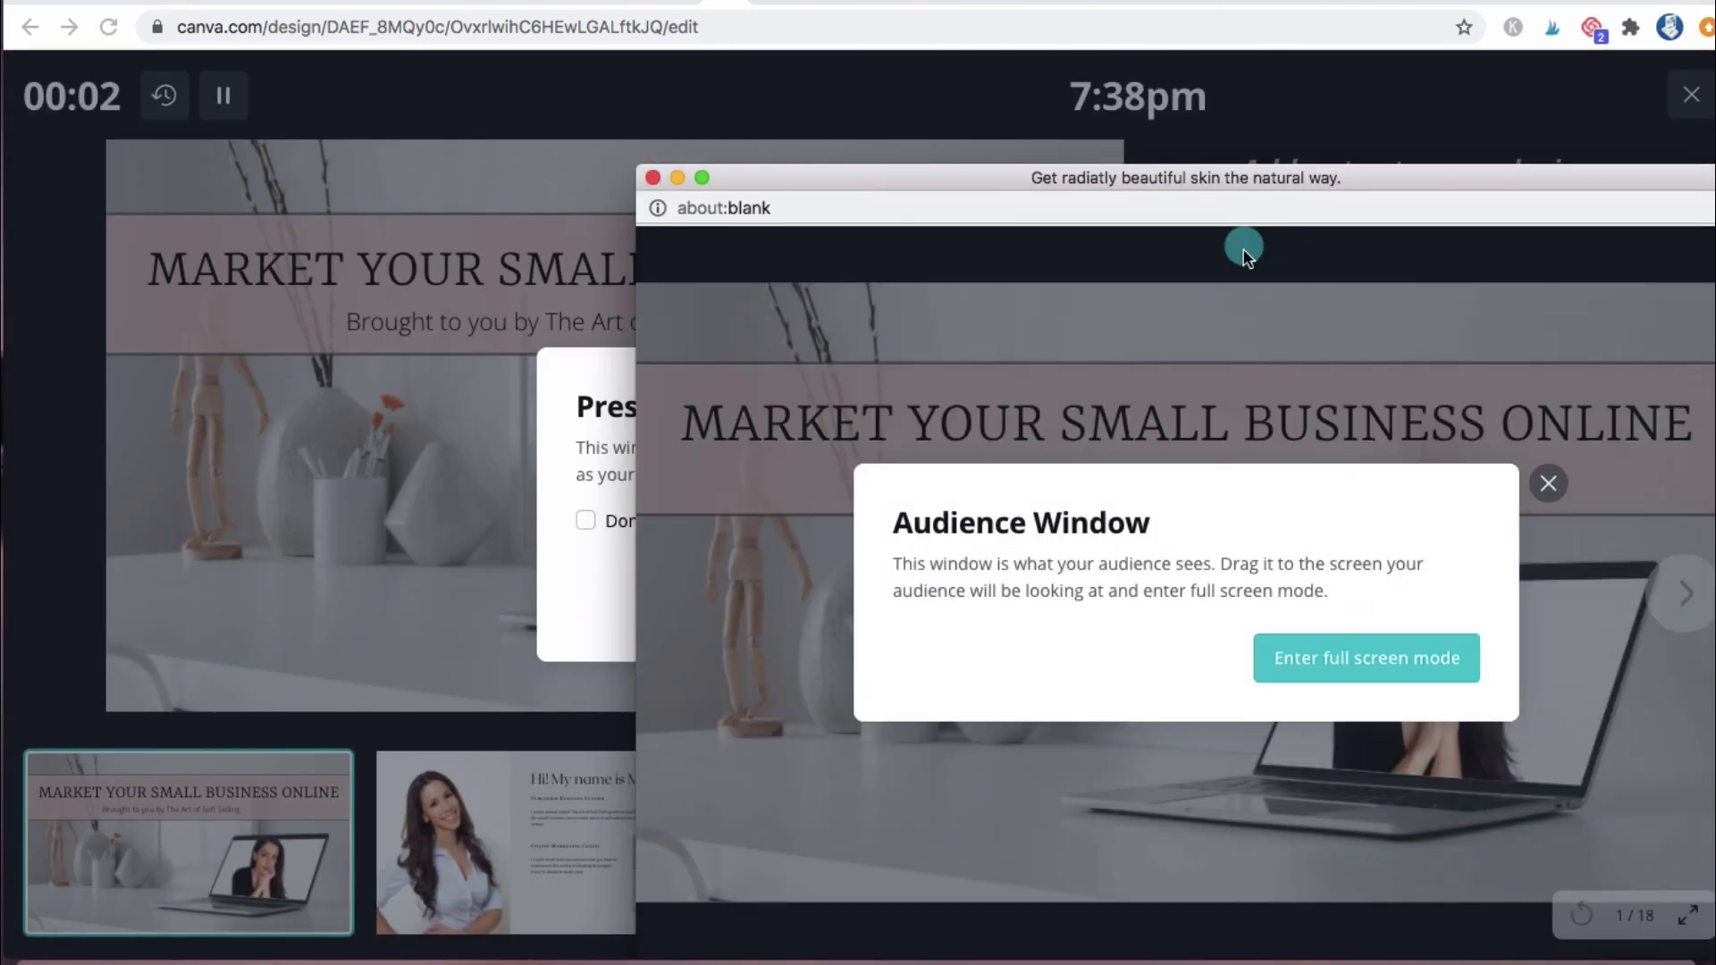
- Move the audience window aside, dismiss both window messages, and advance to slide 2 of 18
left_click_drag(1110, 175, 827, 57)
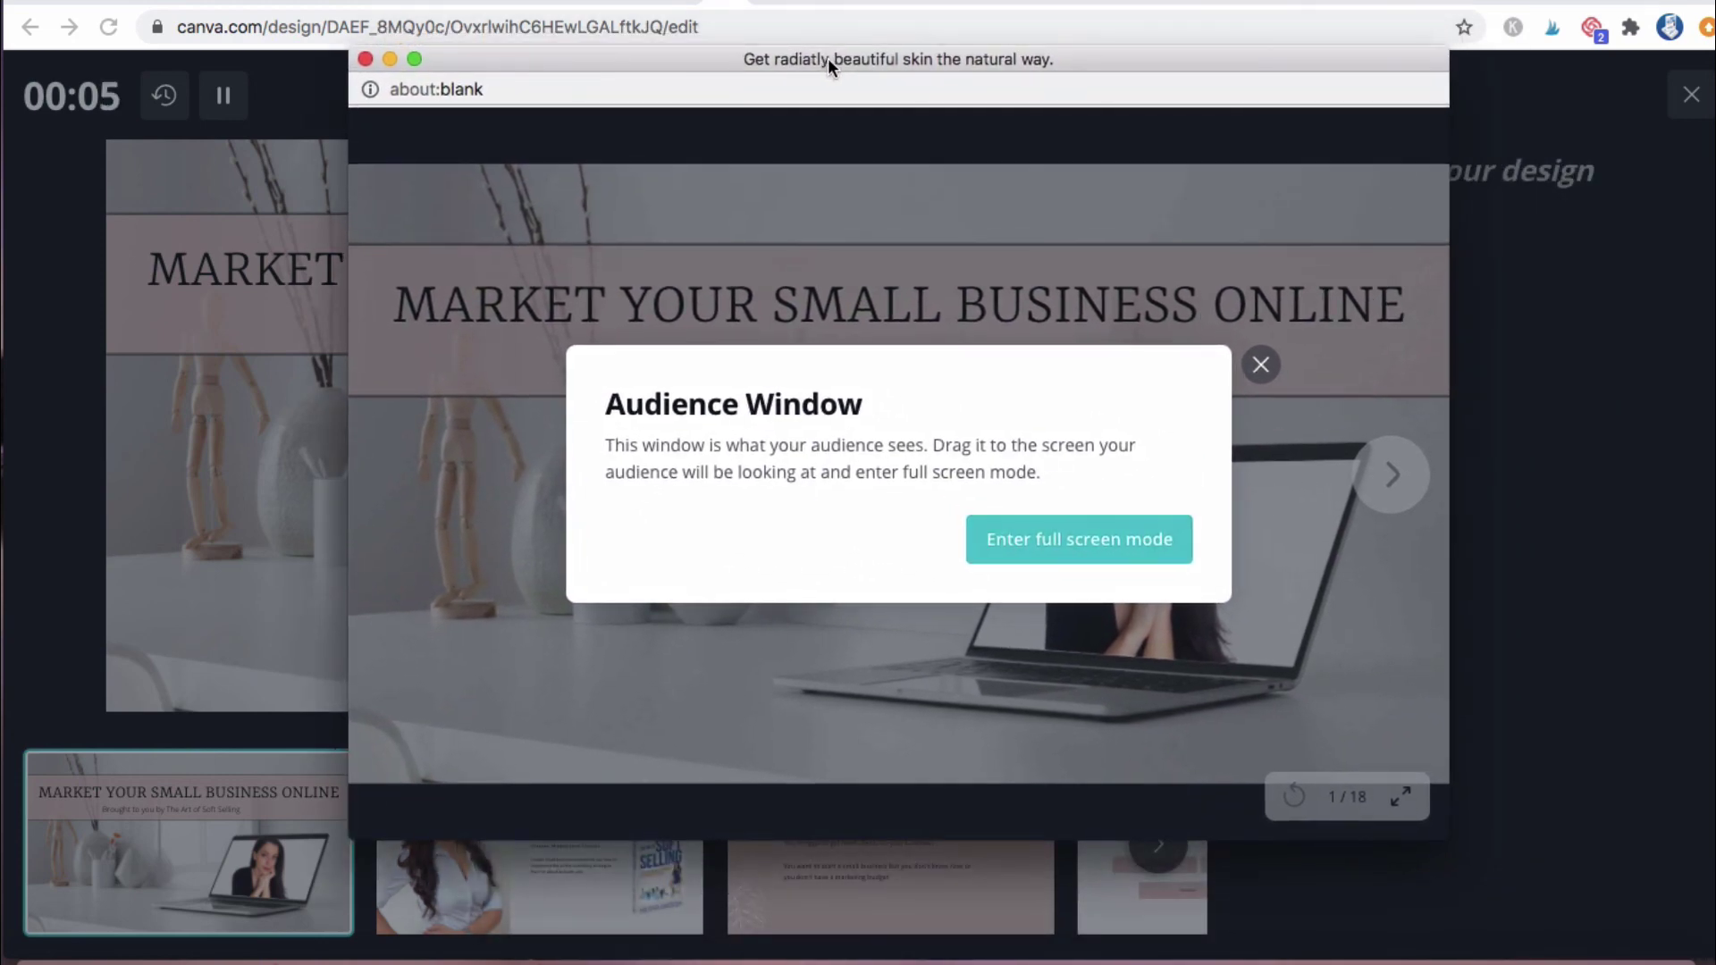
left_click(1261, 364)
left_click(1166, 118)
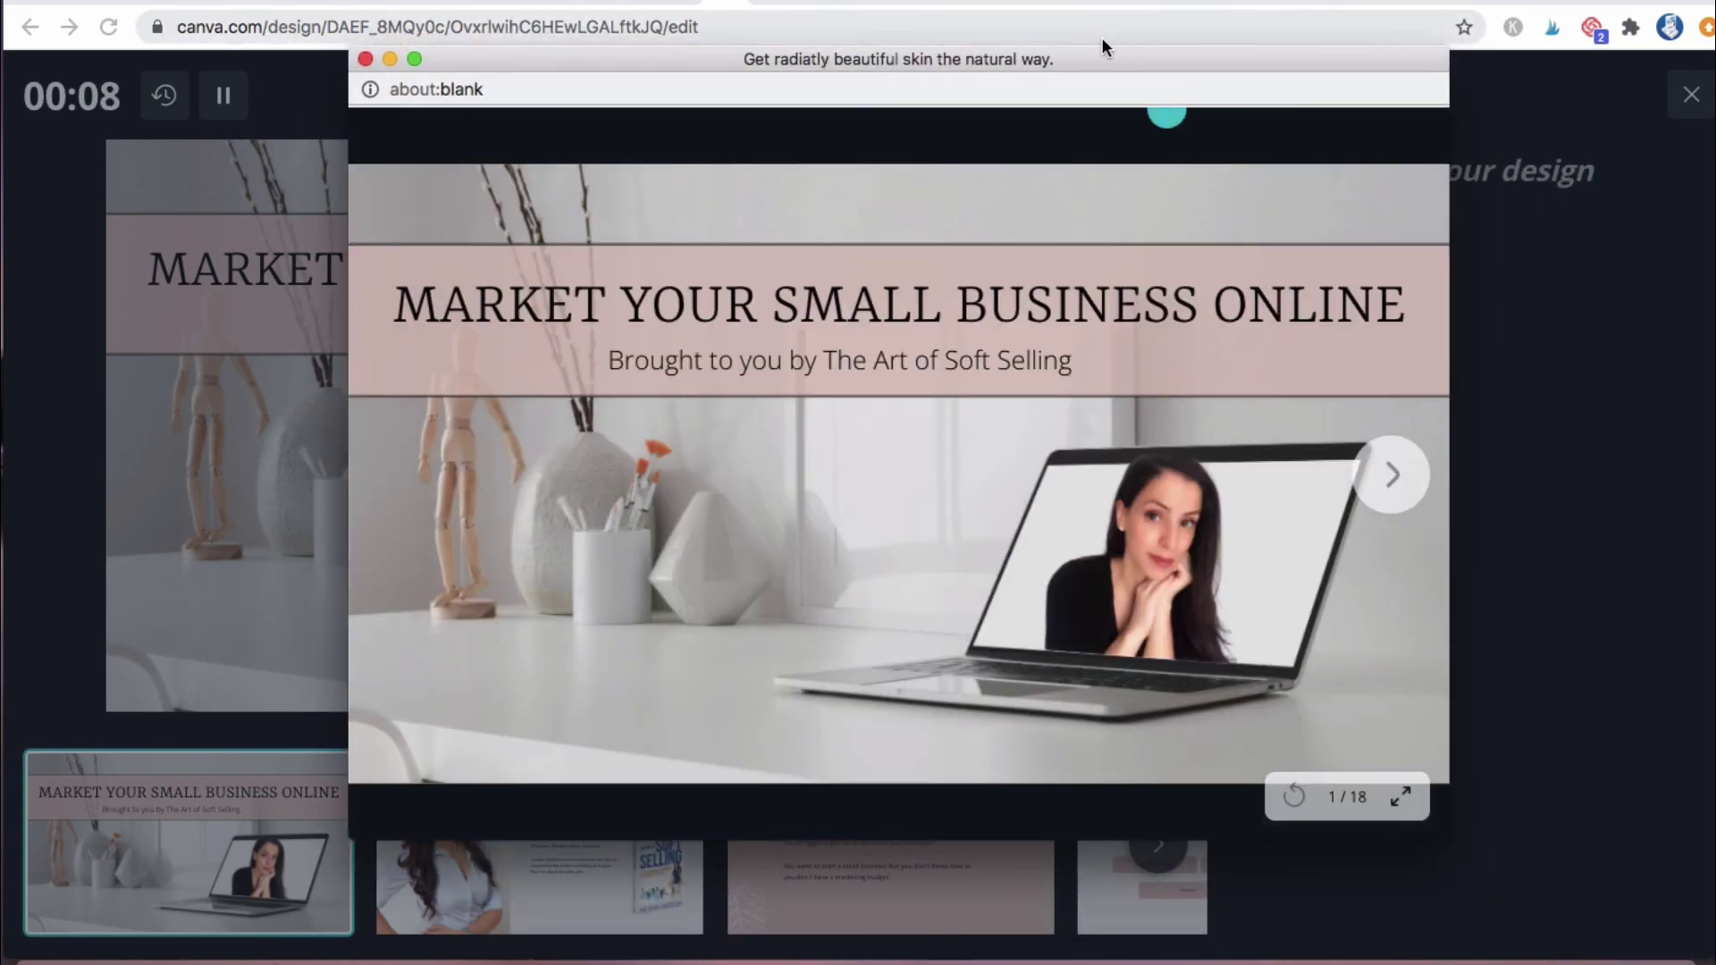
left_click_drag(1097, 66, 1366, 46)
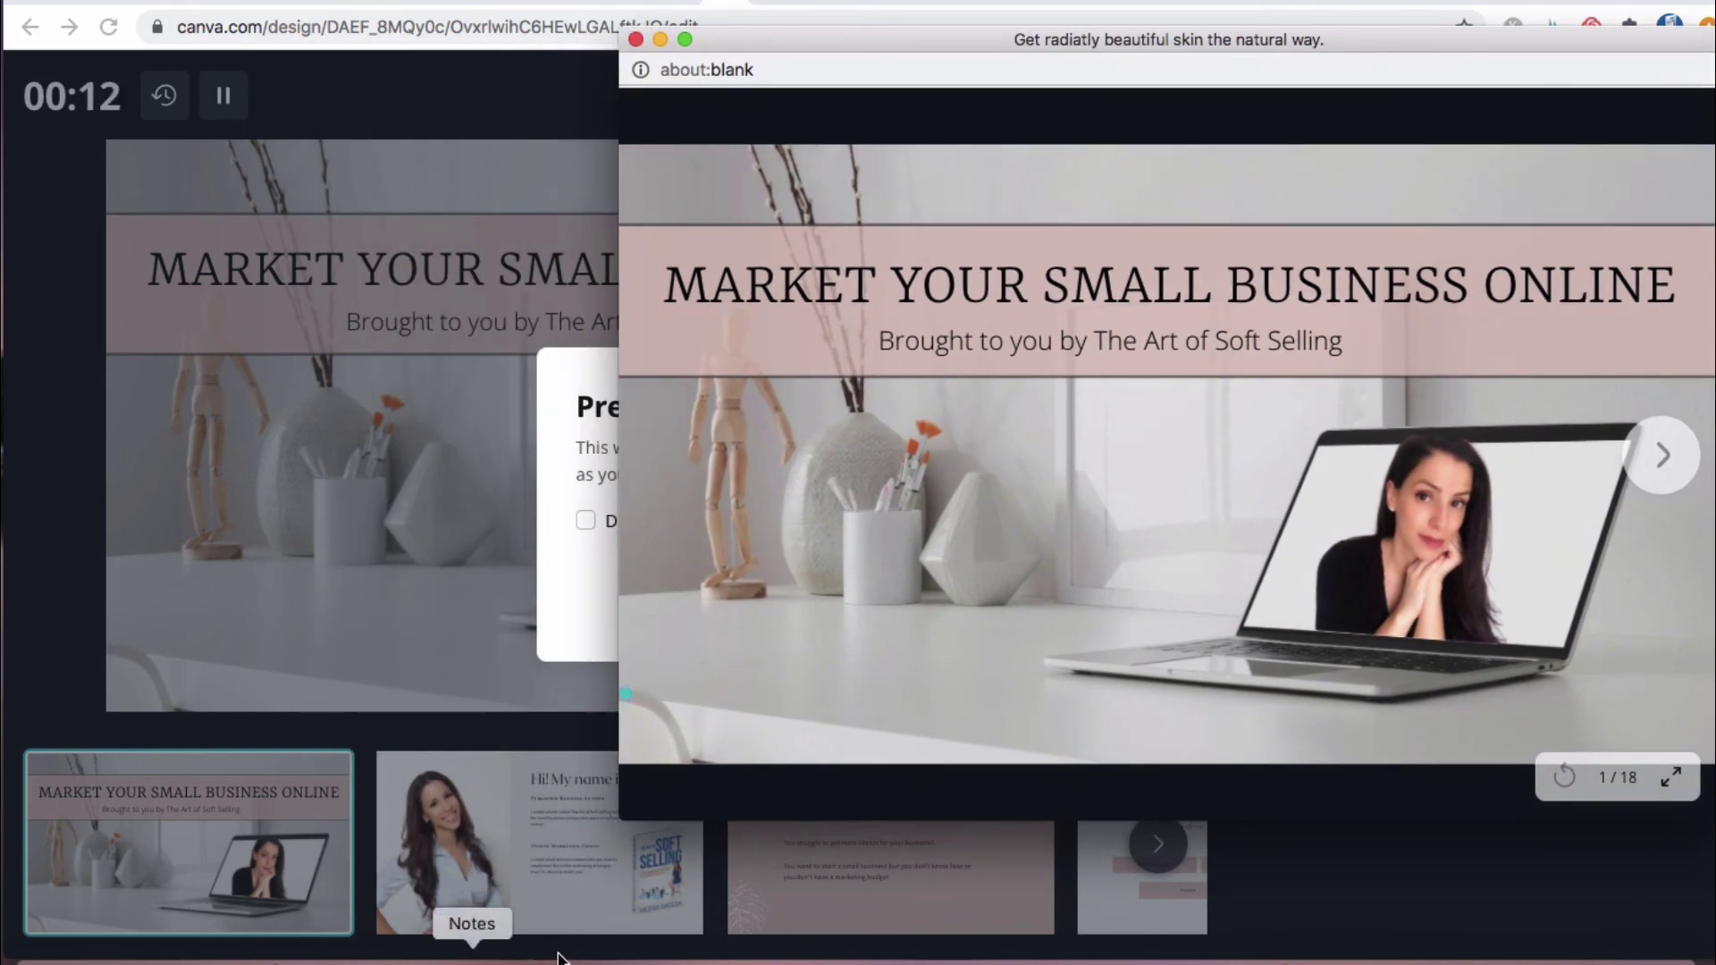
left_click(522, 808)
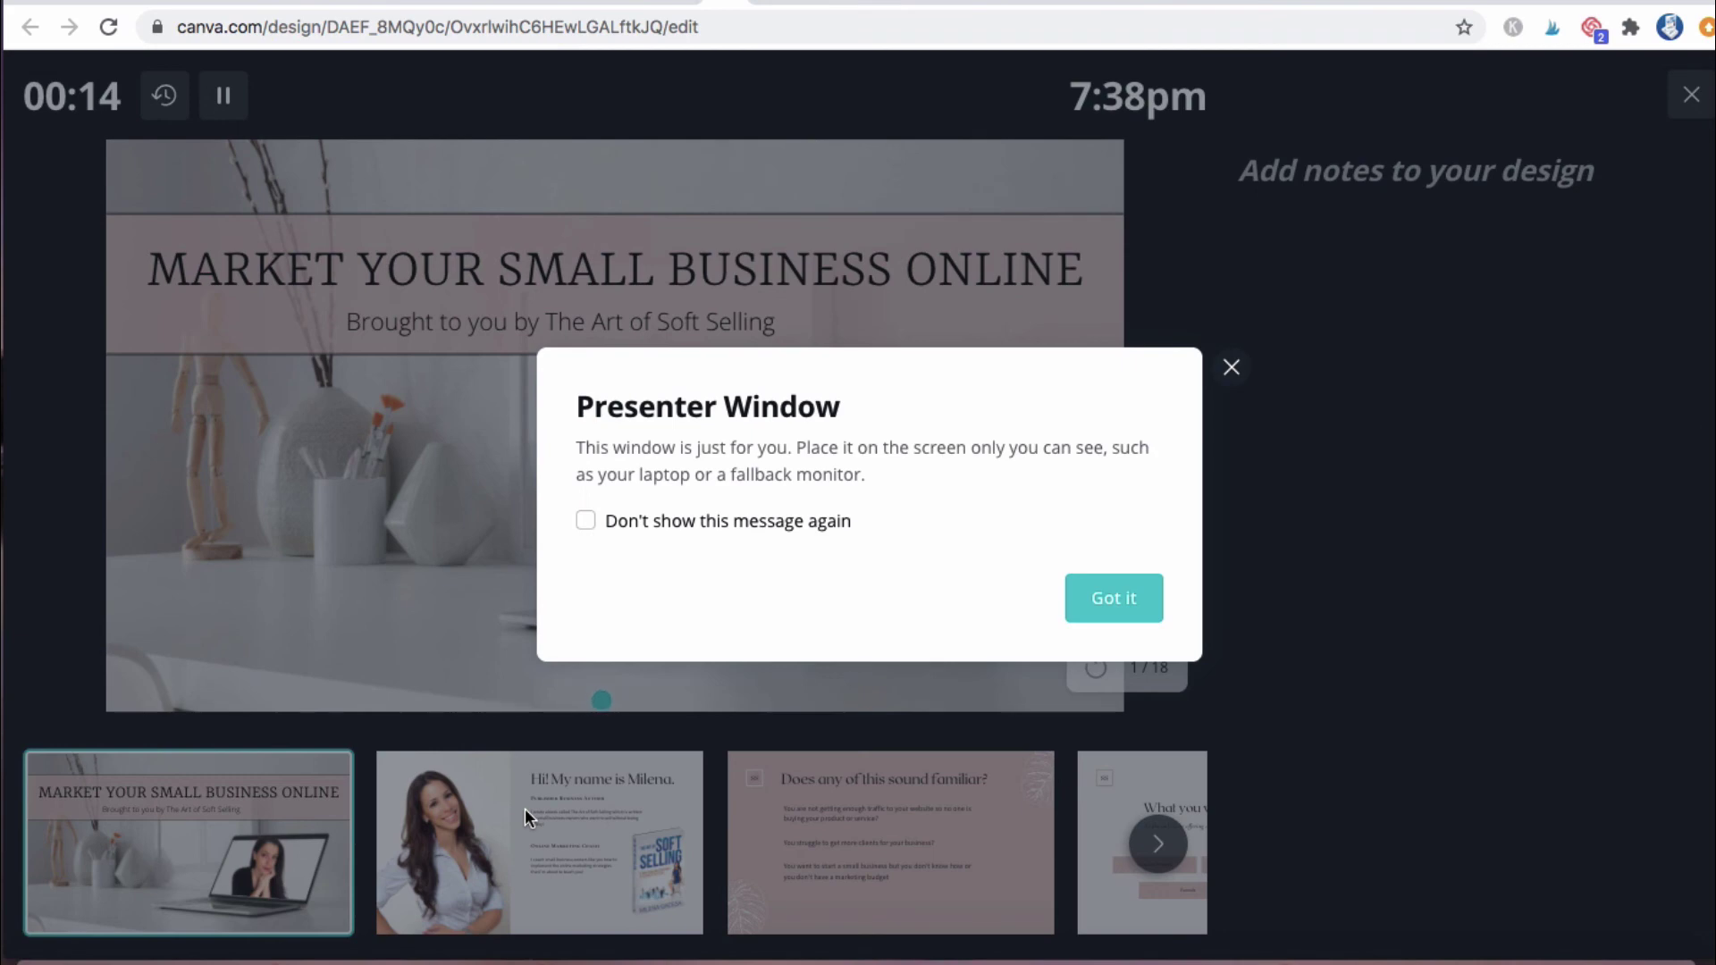
left_click(523, 807)
left_click(557, 813)
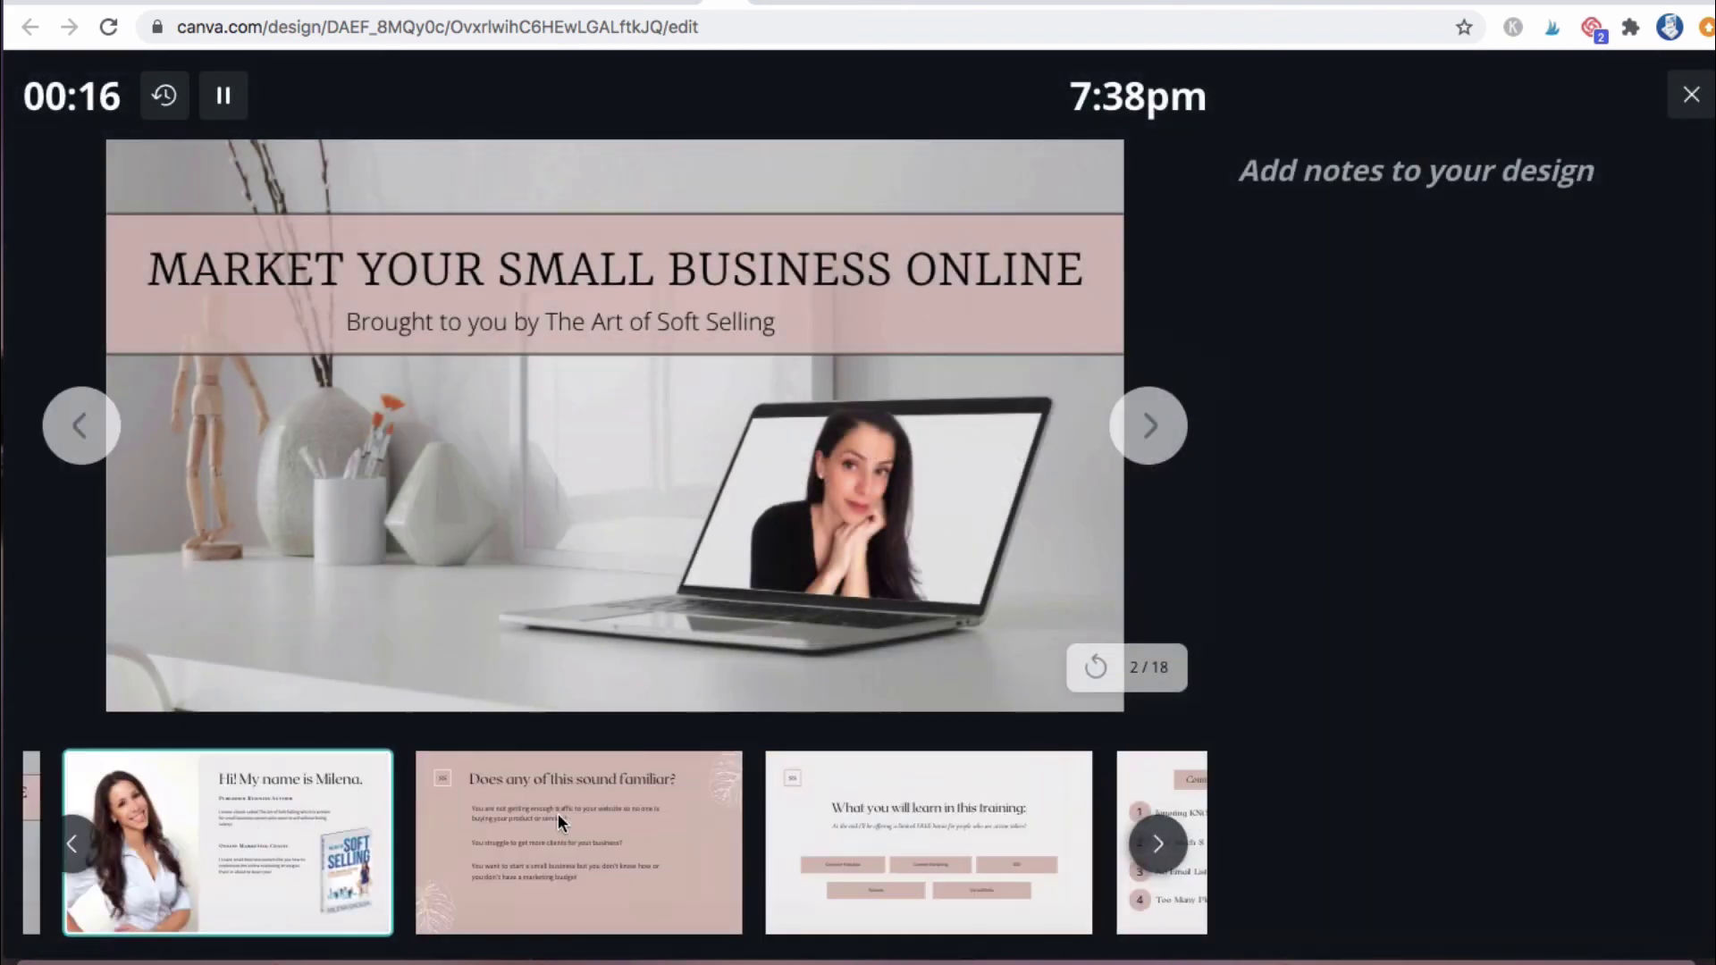